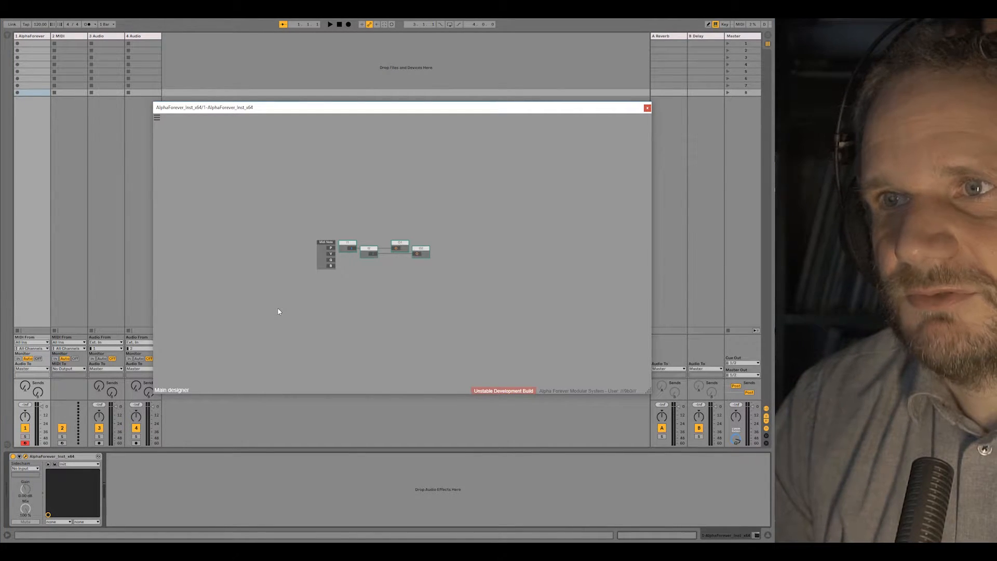
Step: Enlarge the plugin window and delete all the default modules from the main designer
drag(399, 107, 292, 60)
drag(538, 344, 737, 494)
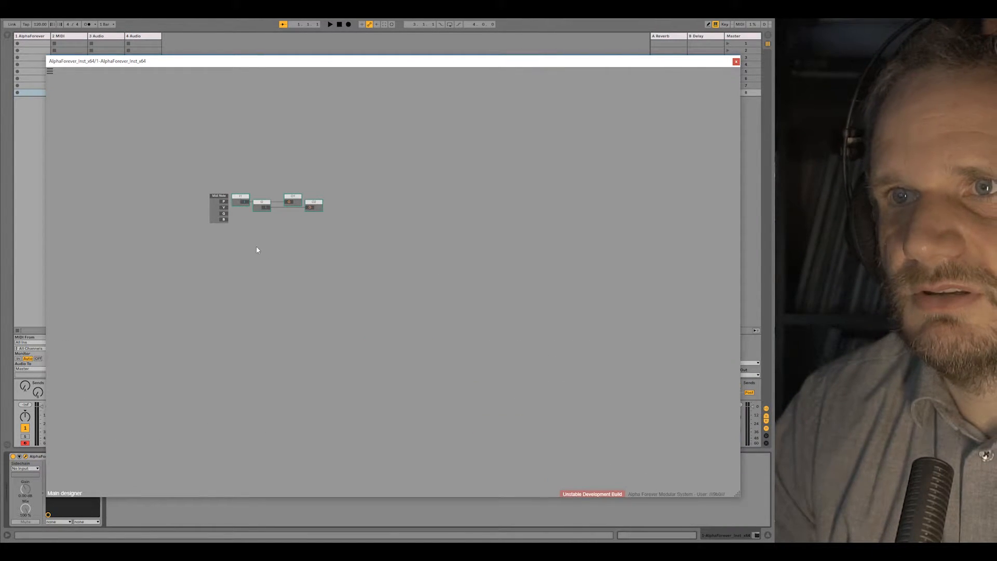
scroll(257, 250, up, 3)
drag(239, 251, 345, 367)
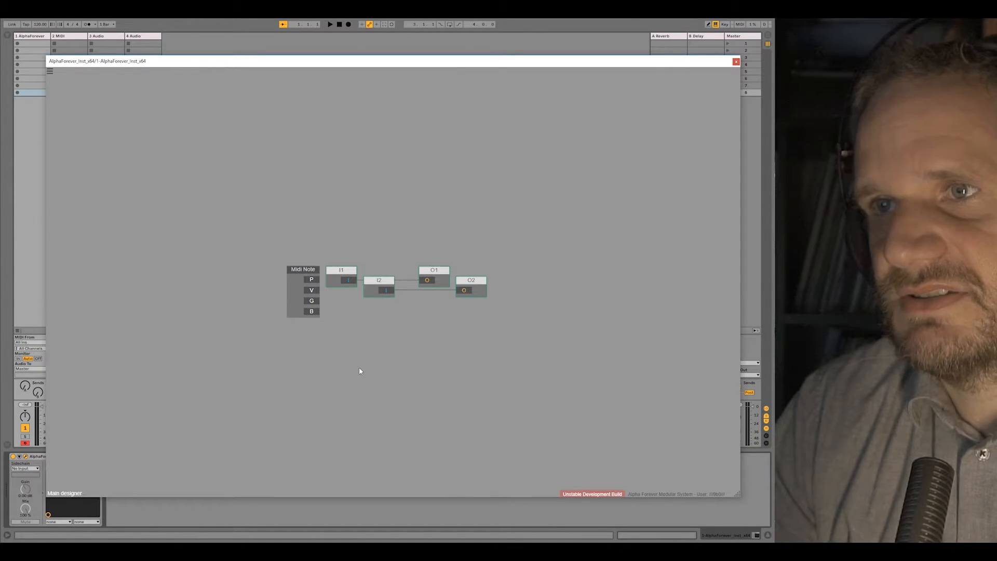
key(ctrl+a)
key(Delete)
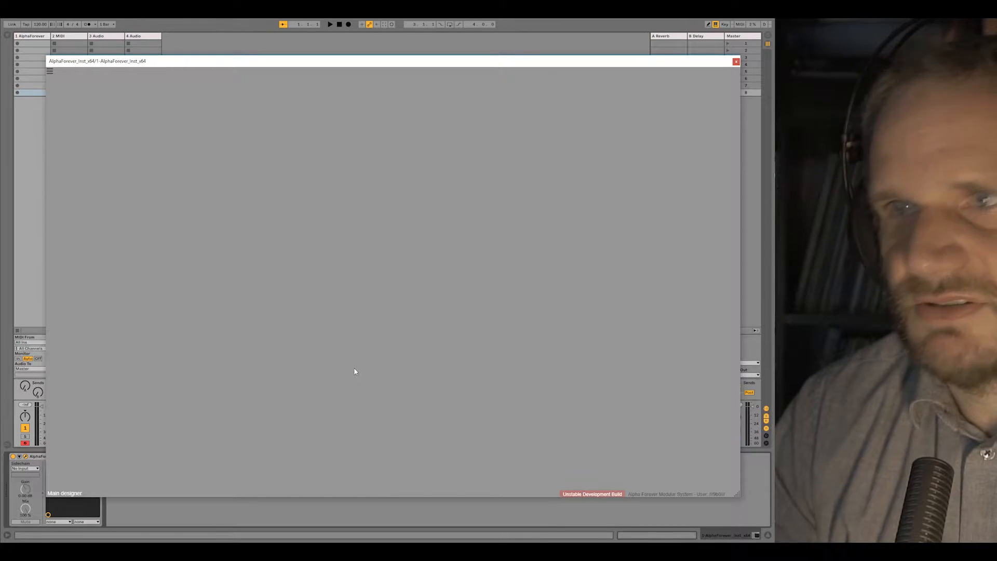
Step: Add a Designer module to the empty canvas and name it Contact
right_click(205, 241)
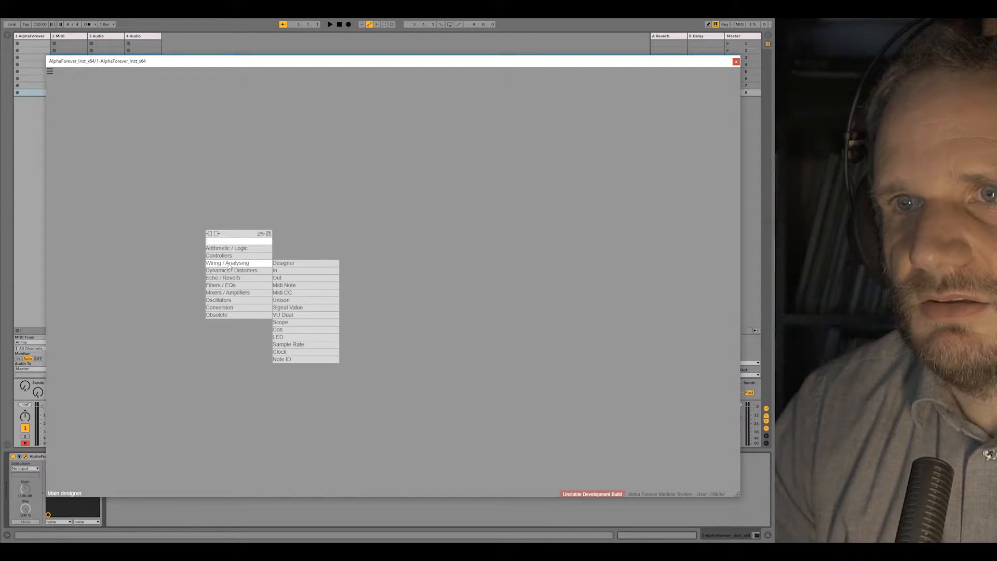
click(276, 268)
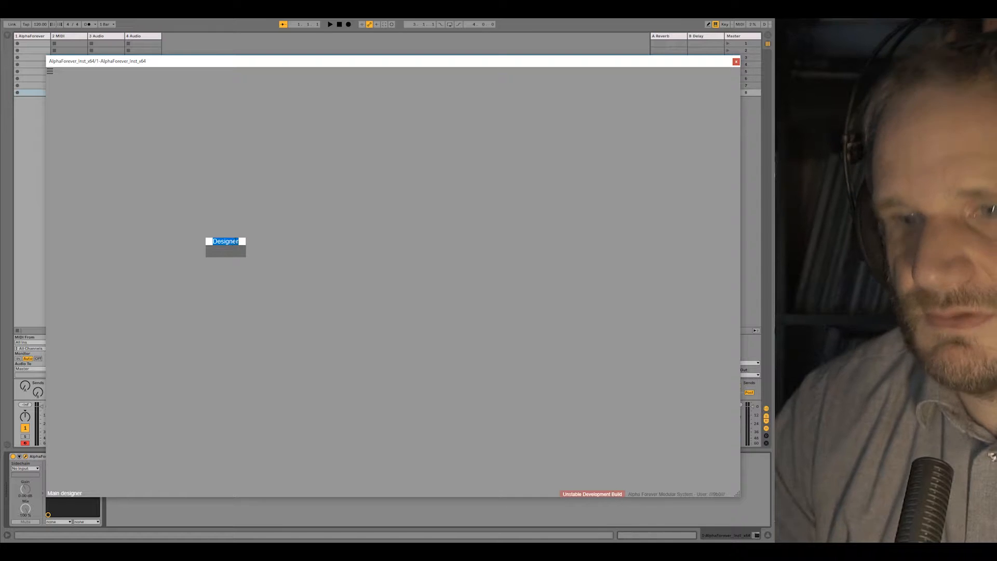
text(Contact)
key(Return)
Step: Add a second Designer module beside Contact and name it String
right_click(312, 243)
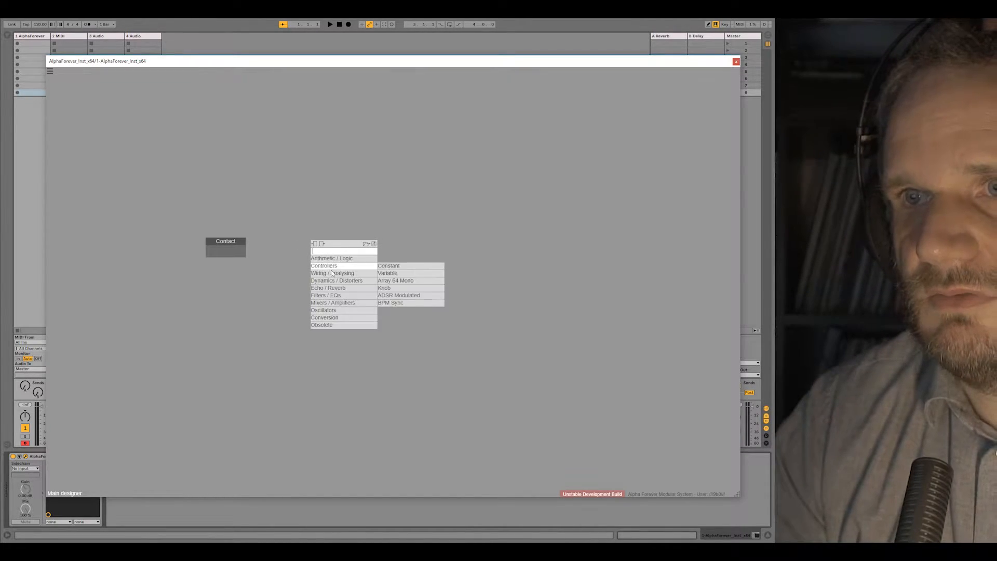
click(385, 274)
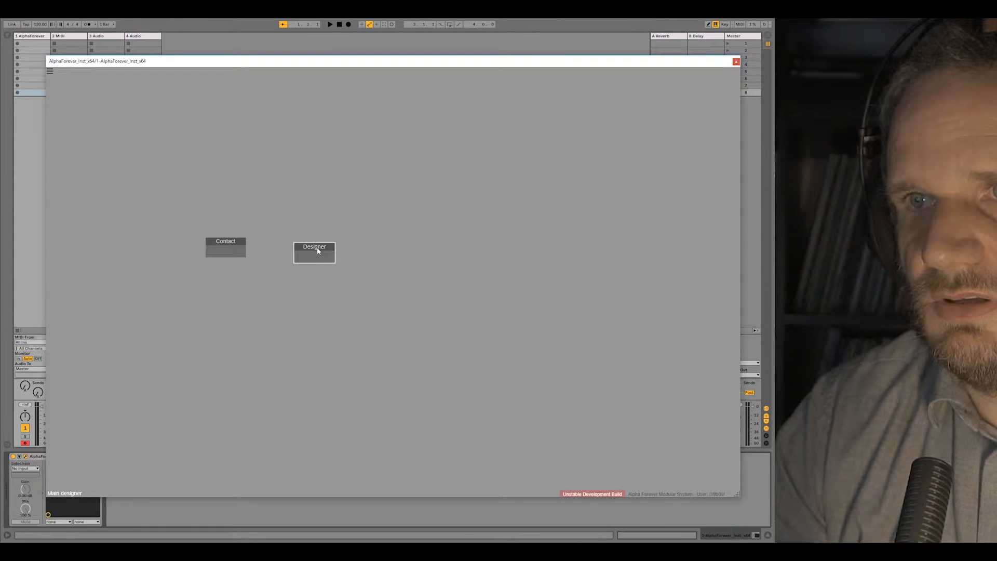
text(String)
key(Return)
Step: Add a third Designer module named Body and place it in line after String
right_click(390, 241)
mouse_move(409, 272)
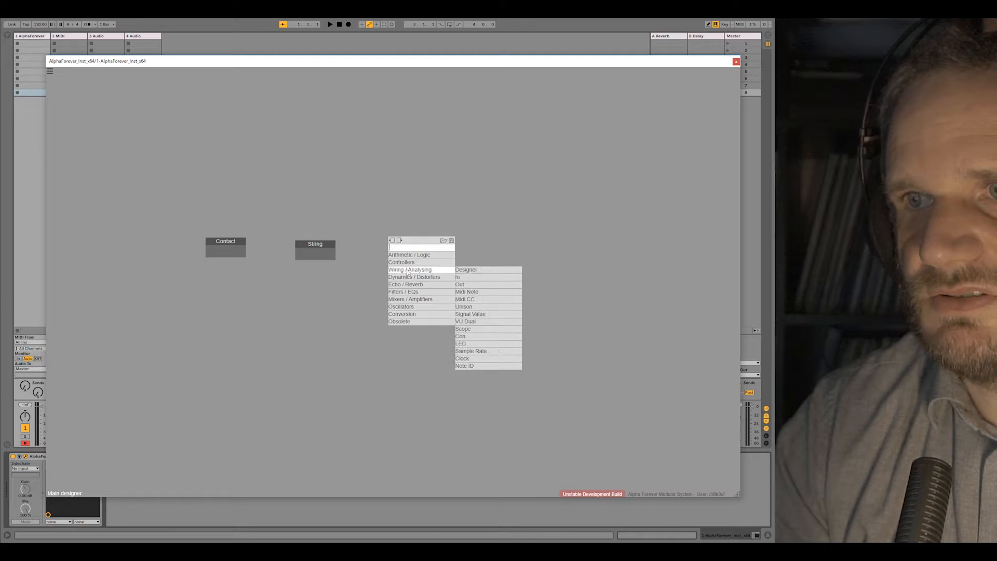
click(477, 270)
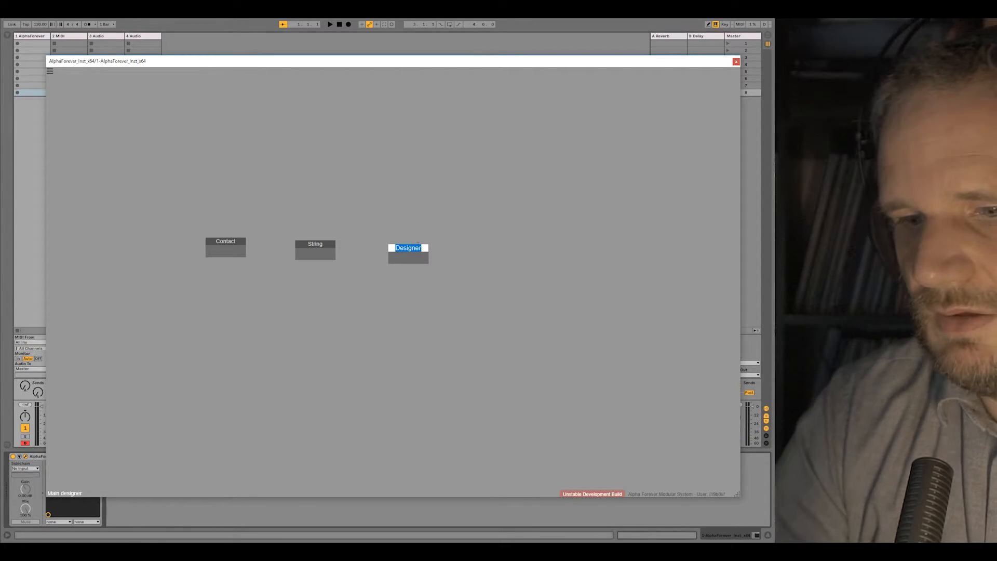
text(Body)
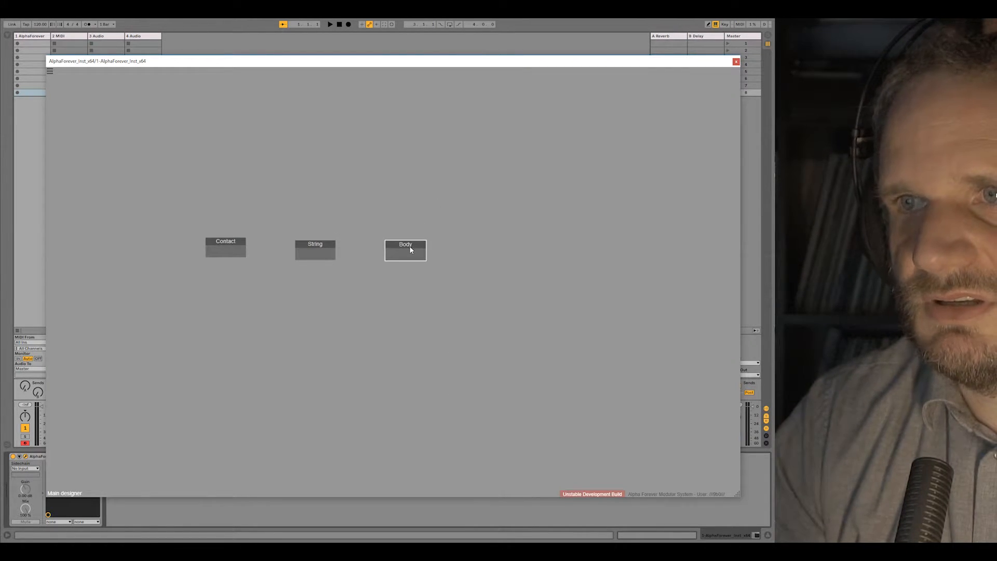
drag(410, 247, 408, 245)
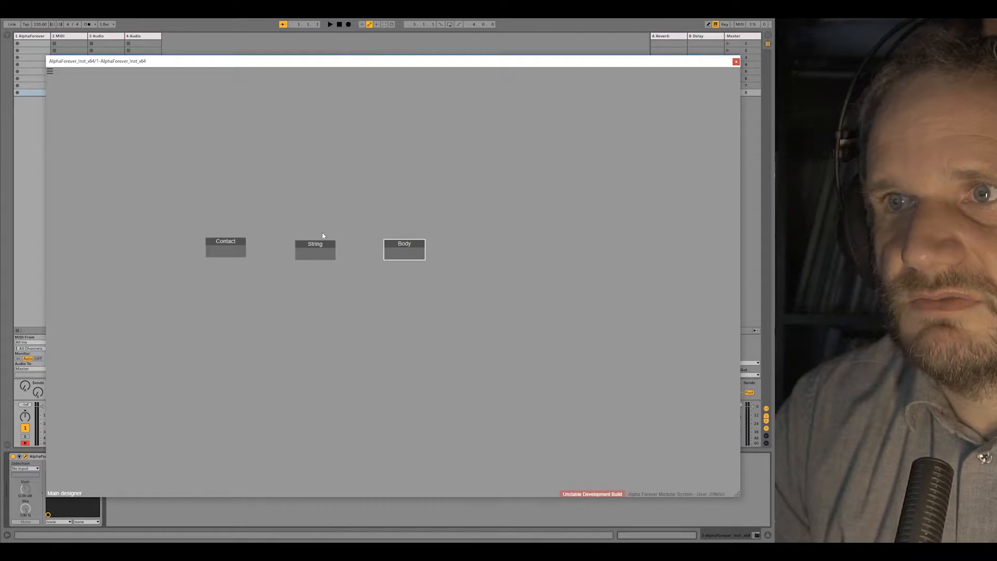
Step: Open the Contact designer and add a White Noise module inside it
drag(243, 242, 372, 176)
scroll(228, 208, up, 4)
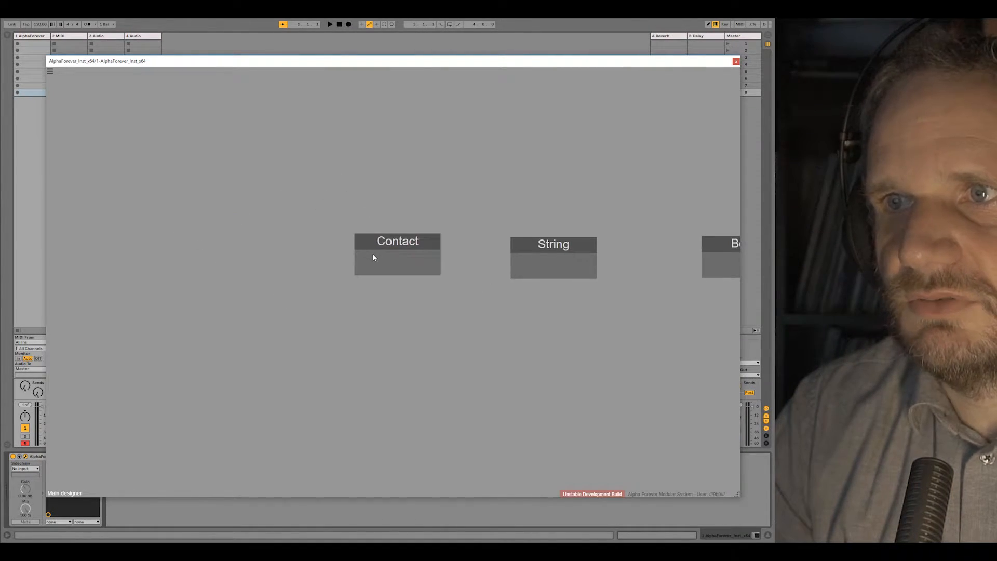
double_click(371, 259)
right_click(372, 259)
text(noi)
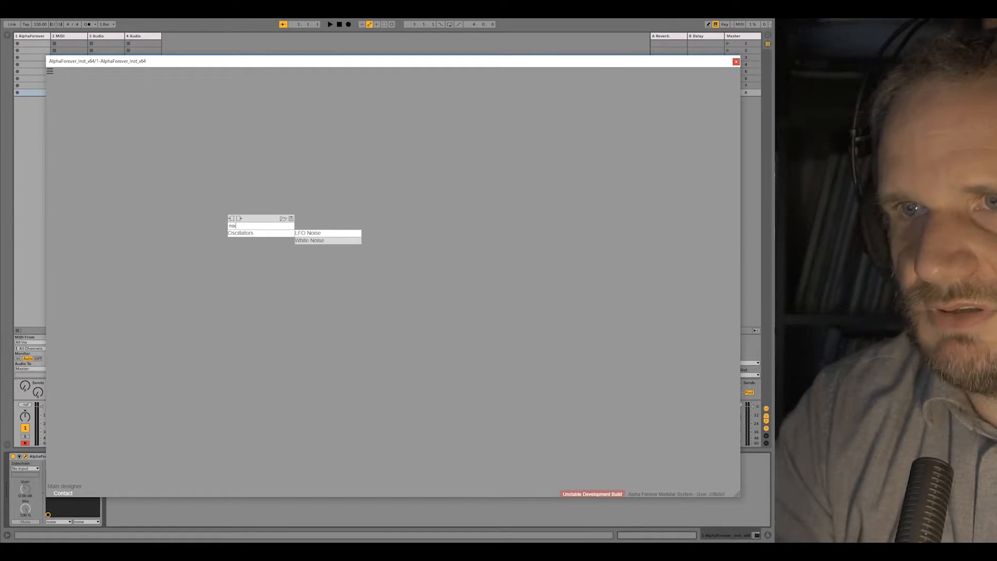
click(313, 239)
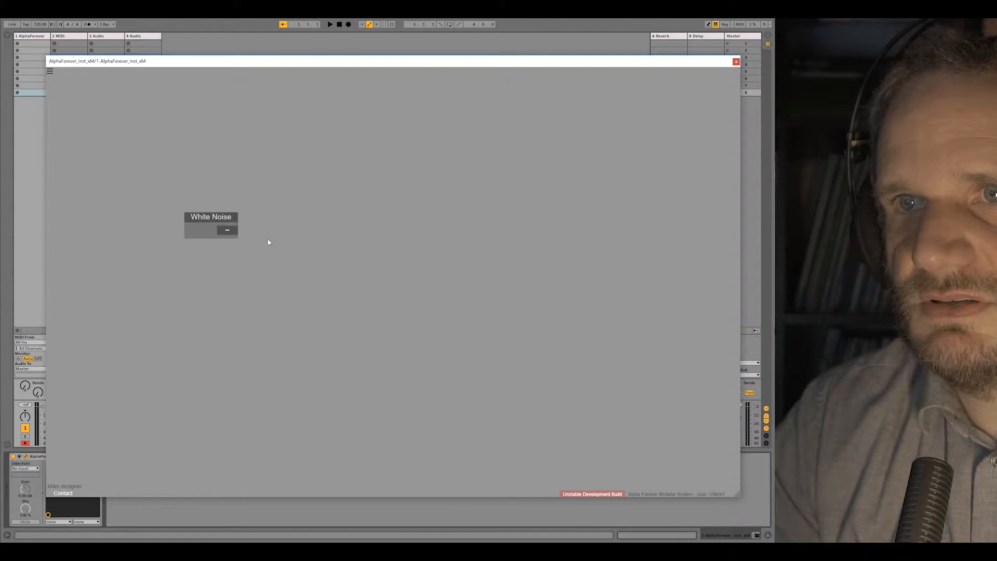
Step: Add an Abs module and feed its A input from the White Noise output
right_click(420, 210)
text(abs)
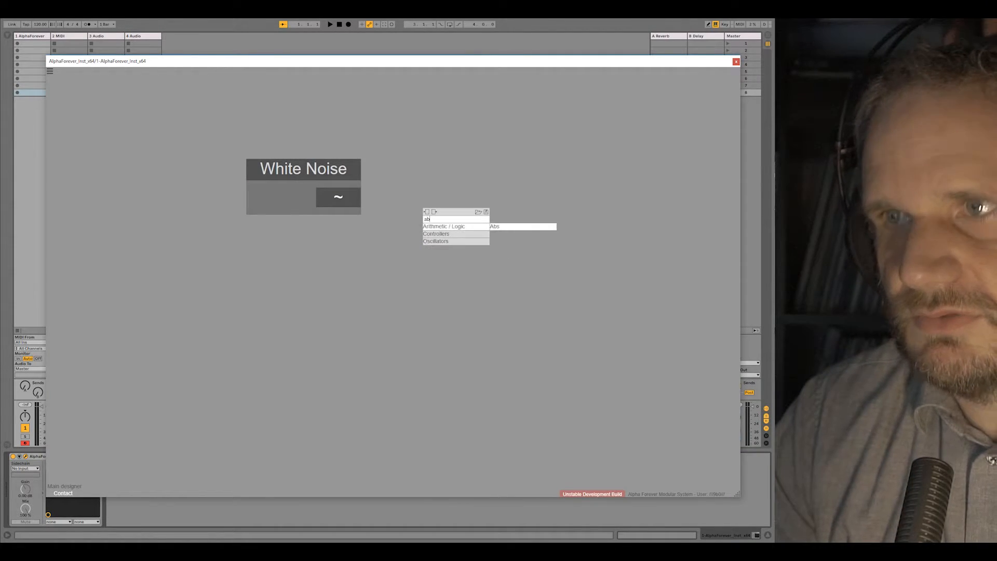
click(511, 227)
drag(435, 256, 437, 254)
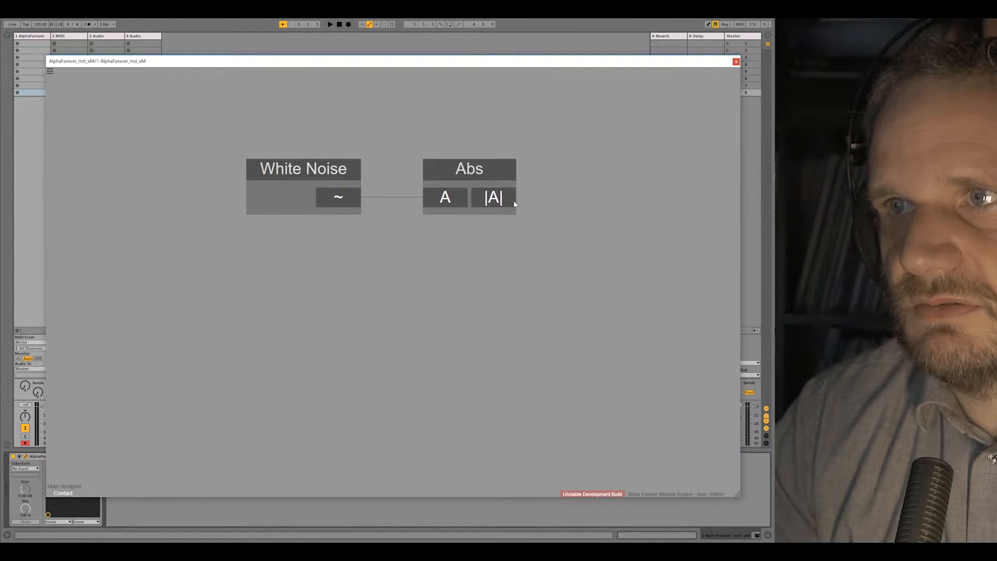
Step: Add an If > module whose A input takes the Abs output
right_click(383, 228)
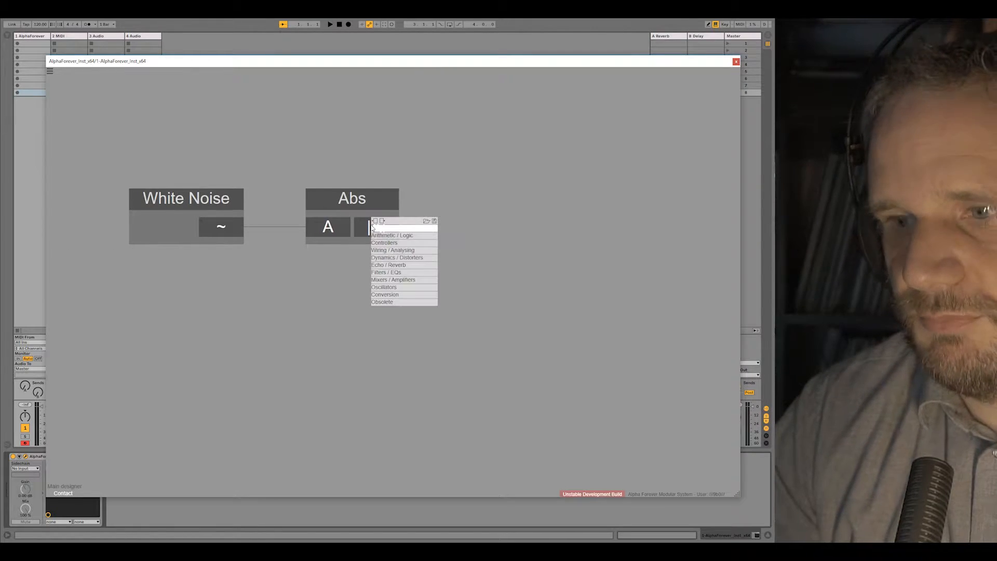
text(if)
click(461, 246)
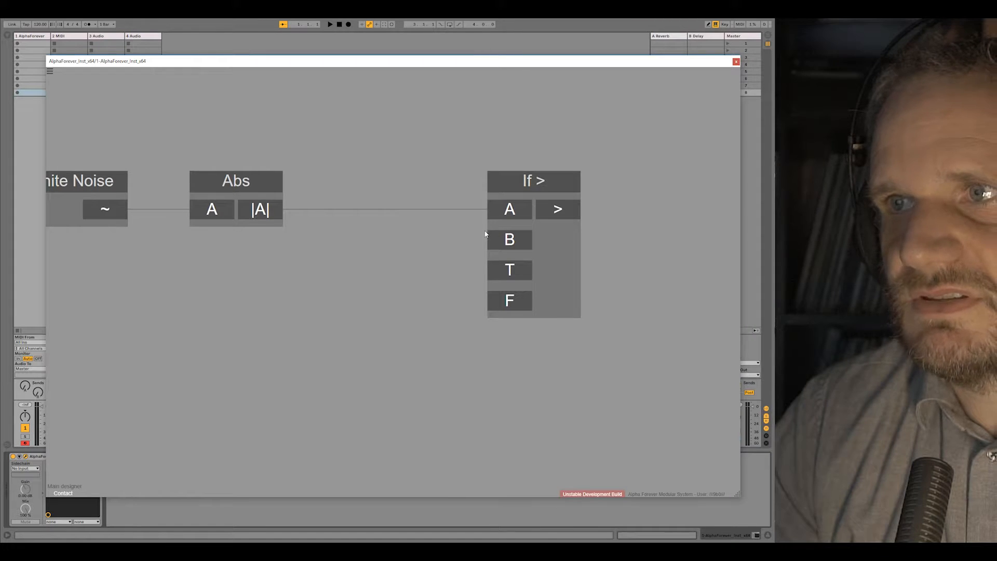
Step: Attach a constant of 0.8 to input B and a constant of 1 to input T of the If > module
double_click(500, 241)
drag(405, 218, 438, 218)
drag(448, 165, 543, 180)
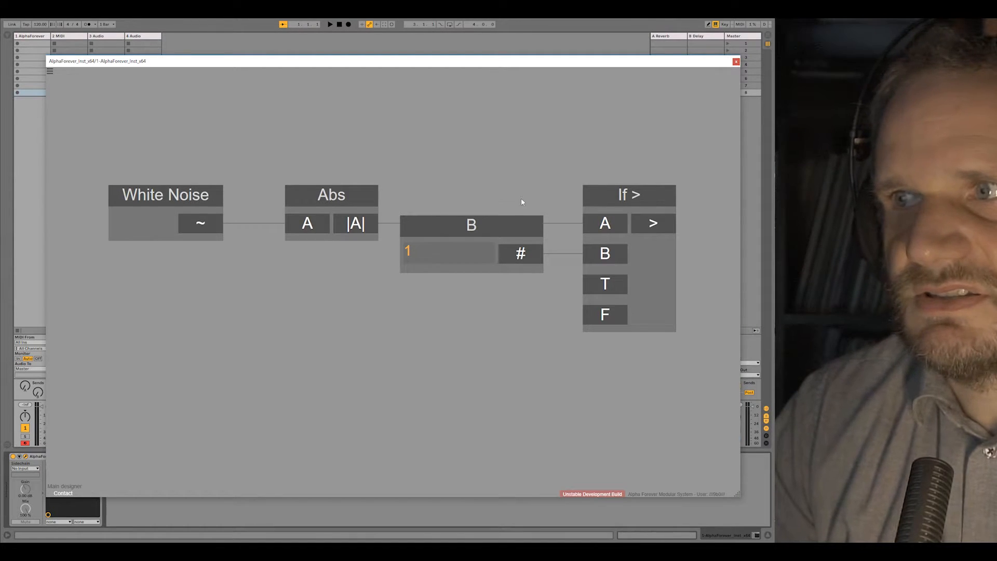
double_click(443, 254)
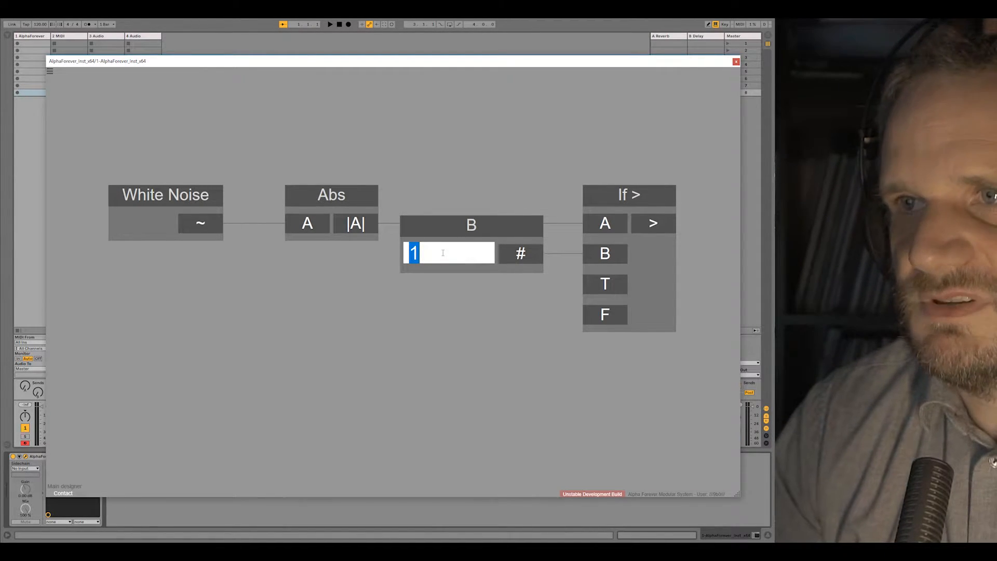
text(0.8)
key(Return)
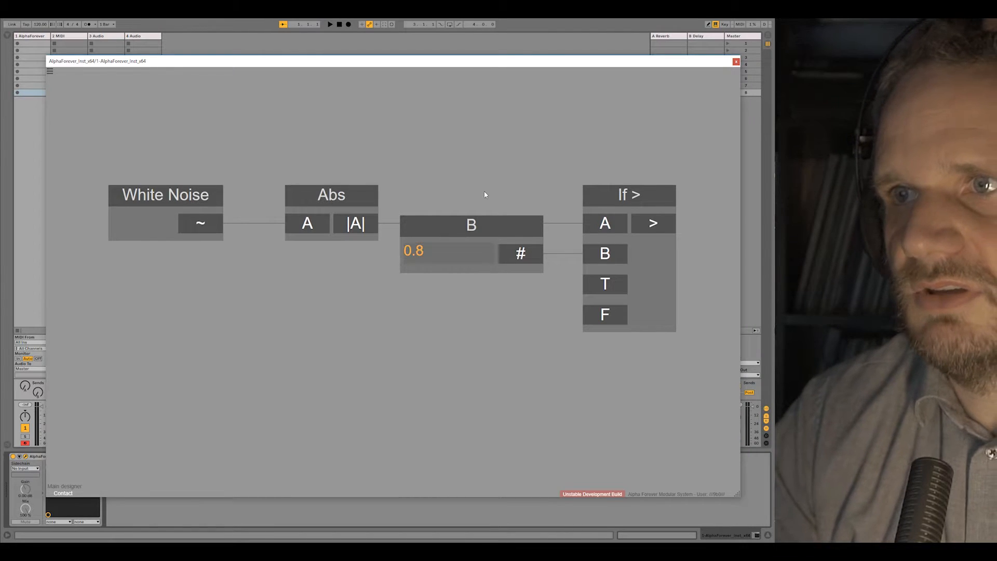
double_click(592, 284)
drag(492, 262, 350, 264)
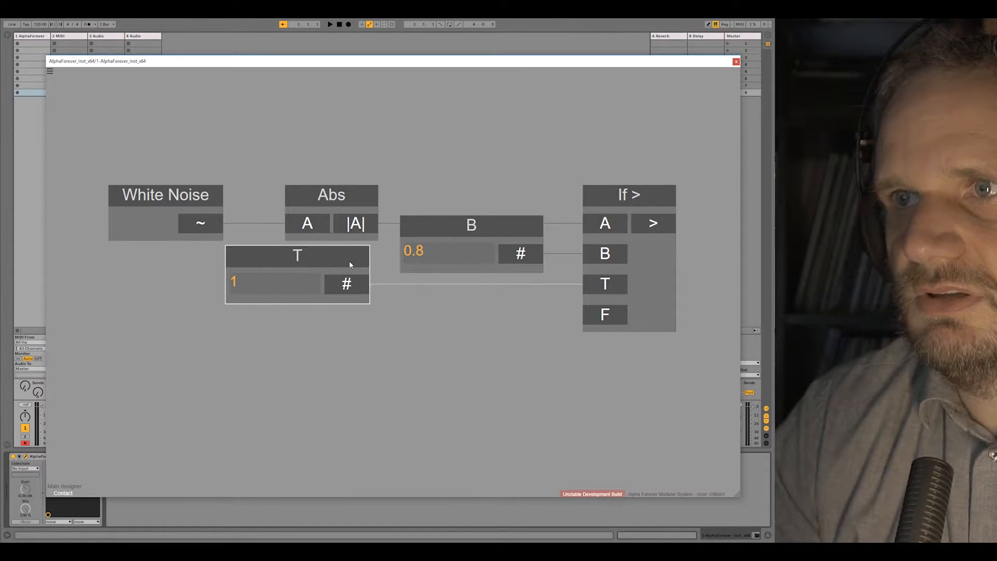
Step: Merge the T and B constants into a single constant module
click(440, 340)
click(344, 257)
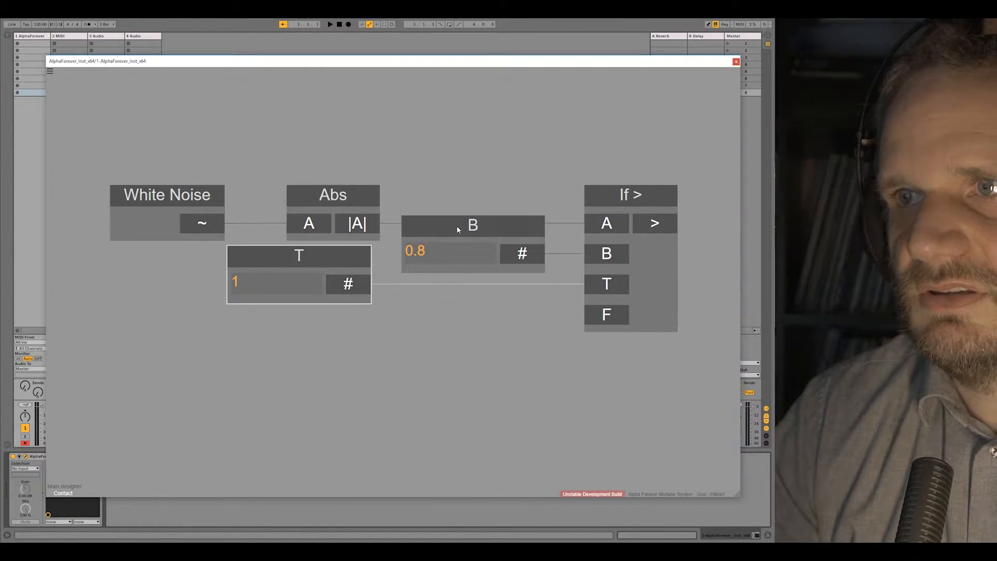
shift+click(457, 226)
key(m)
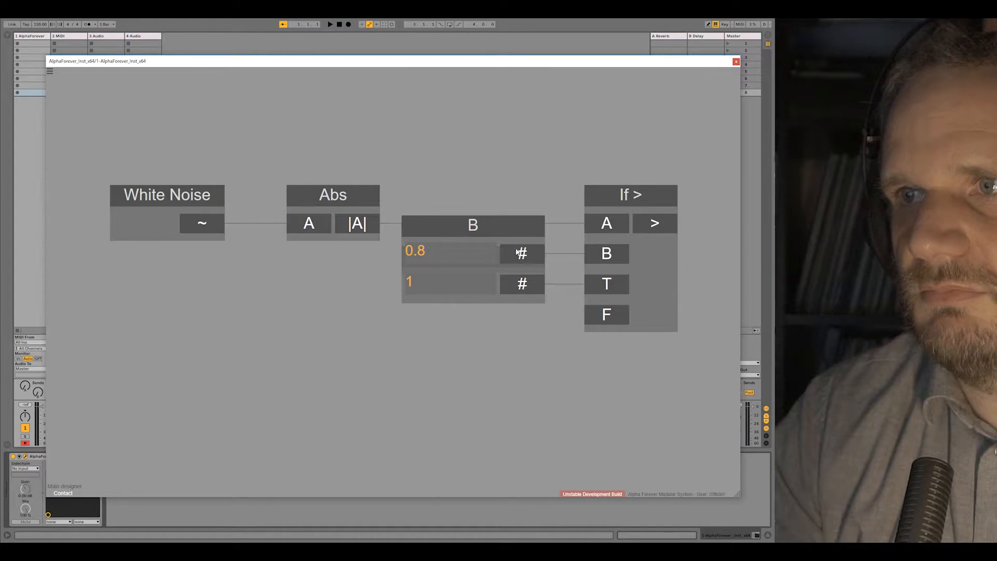
Step: Arrange the constants as separate modules, right-aligning T with Abs and placing B between Abs and If >
drag(510, 223, 585, 219)
drag(437, 255, 272, 246)
shift+click(307, 193)
key(r)
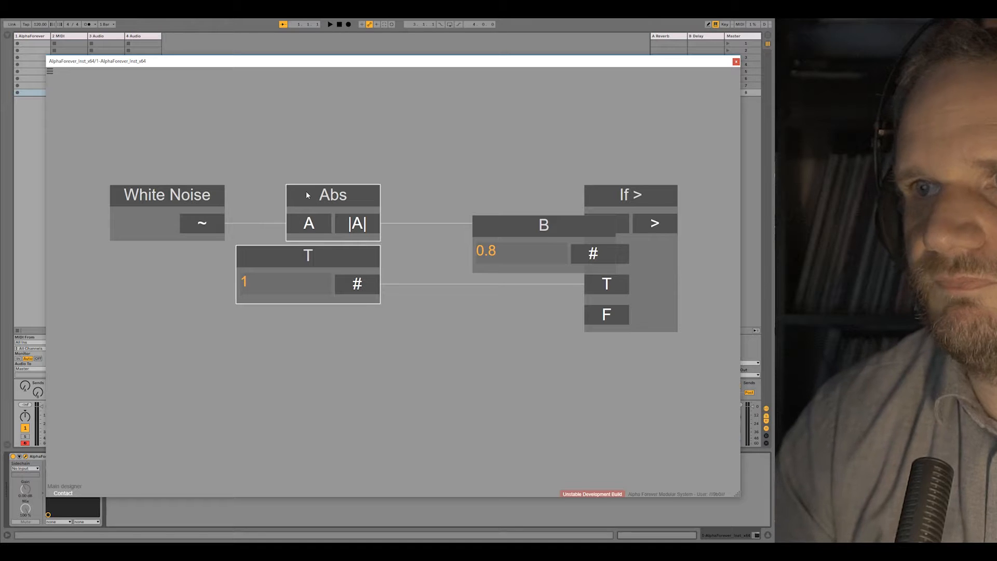
click(456, 198)
drag(505, 225, 444, 220)
Step: Add a Mul module fed from the If > output into input A, leaving room between the two modules
scroll(322, 174, right, 4)
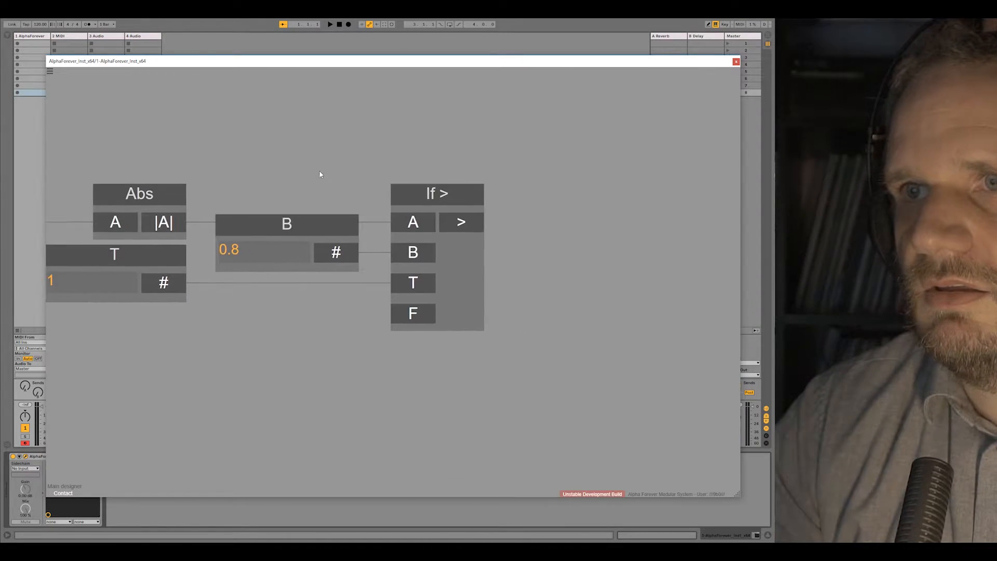
scroll(320, 170, down, 2)
scroll(353, 165, left, 2)
drag(383, 162, 381, 163)
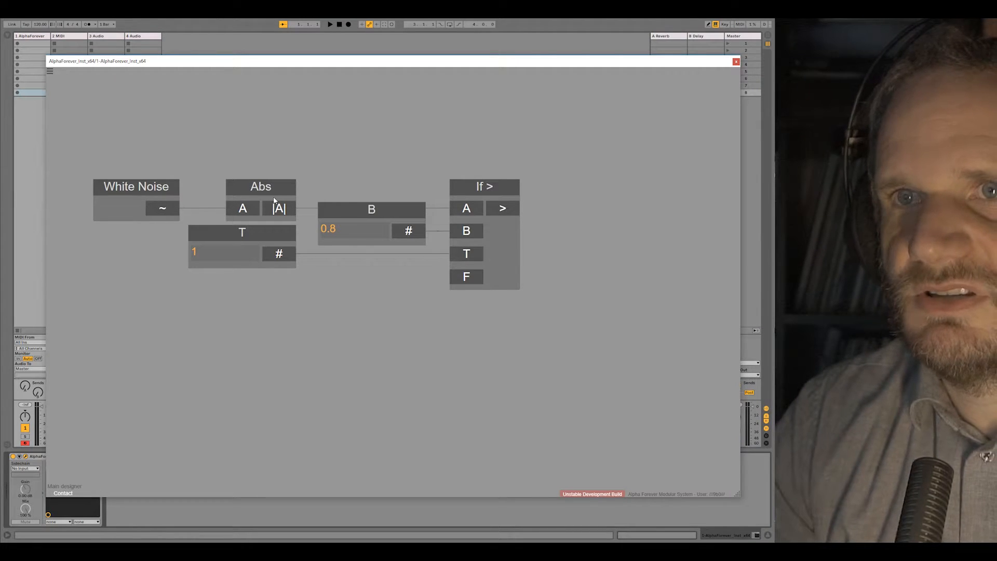
right_click(515, 211)
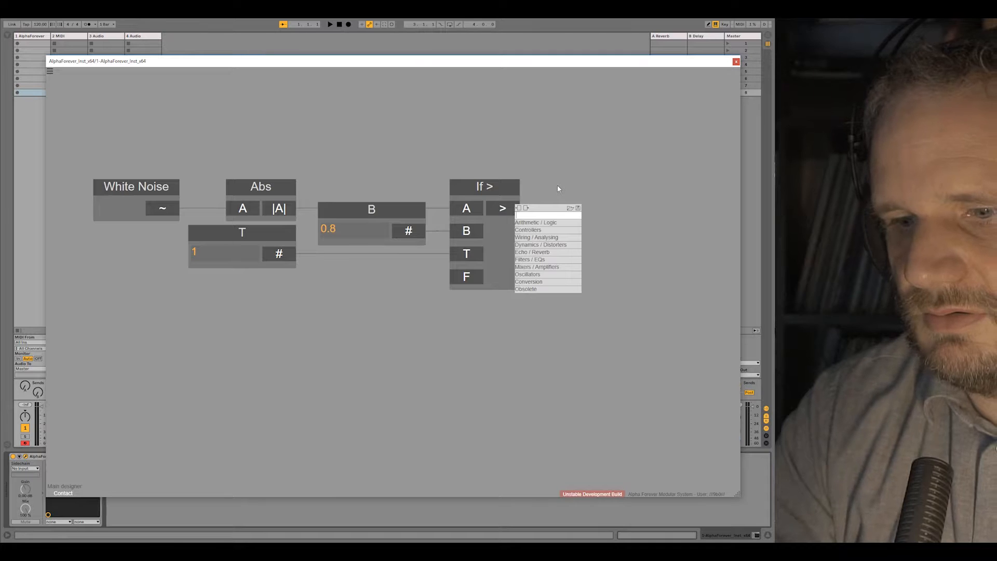
text(mul)
click(600, 222)
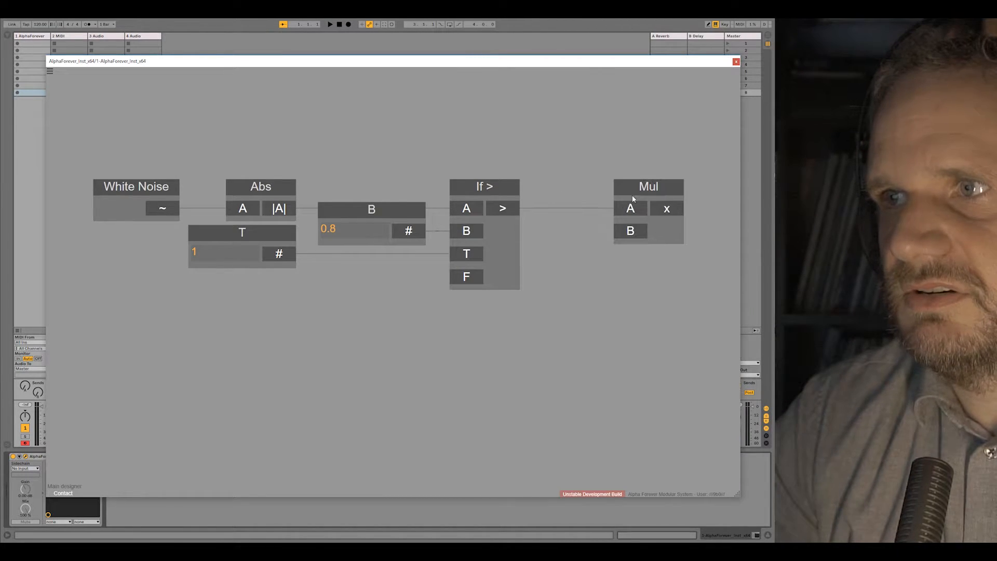
drag(646, 186, 693, 186)
Step: Insert a Change module between If > and Mul, taking the If > output and feeding Mul's B input
right_click(674, 229)
text(chan)
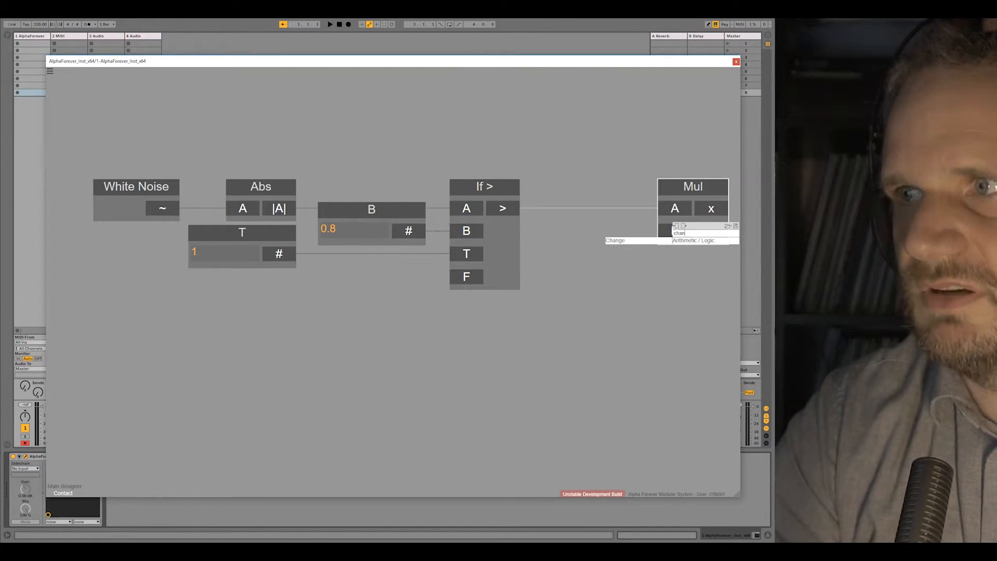
click(623, 241)
drag(565, 212, 618, 212)
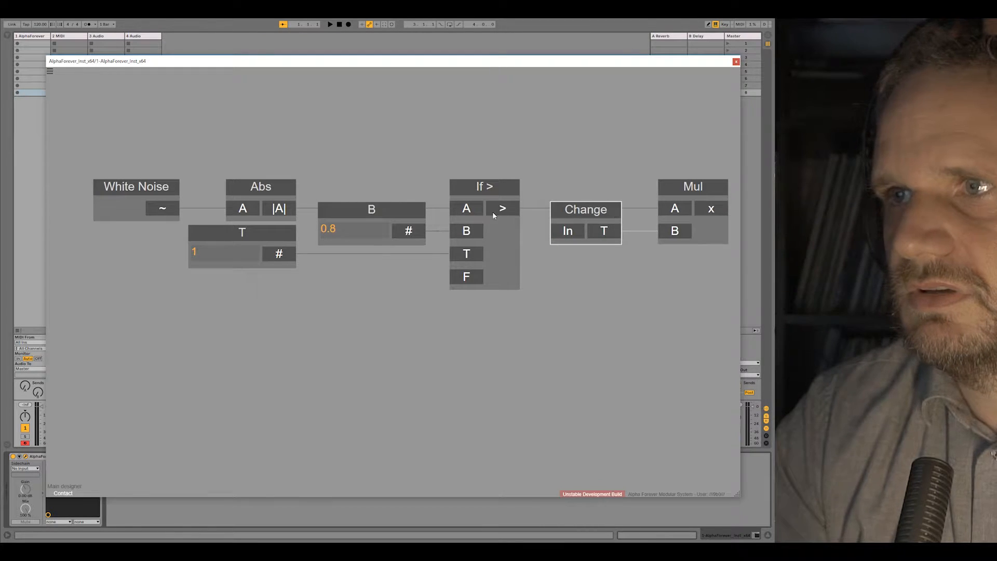
Step: Add a Scope module after Mul, with the Mul output connected to its IA input
drag(583, 156, 314, 140)
scroll(361, 147, down, 2)
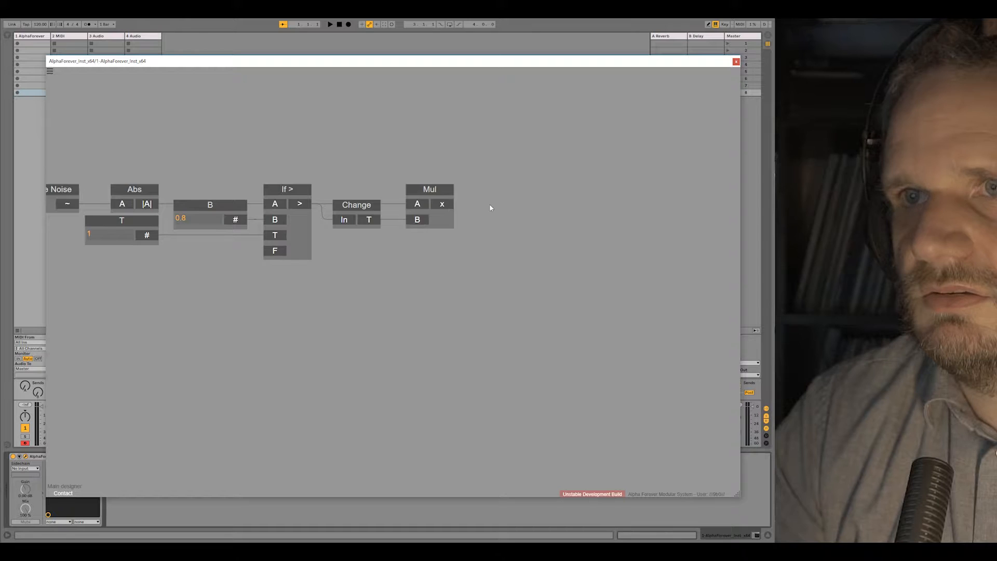
drag(490, 207, 532, 225)
right_click(487, 222)
click(588, 232)
drag(591, 172, 418, 159)
mouse_move(485, 144)
mouse_down()
mouse_move(413, 145)
mouse_move(502, 152)
mouse_up()
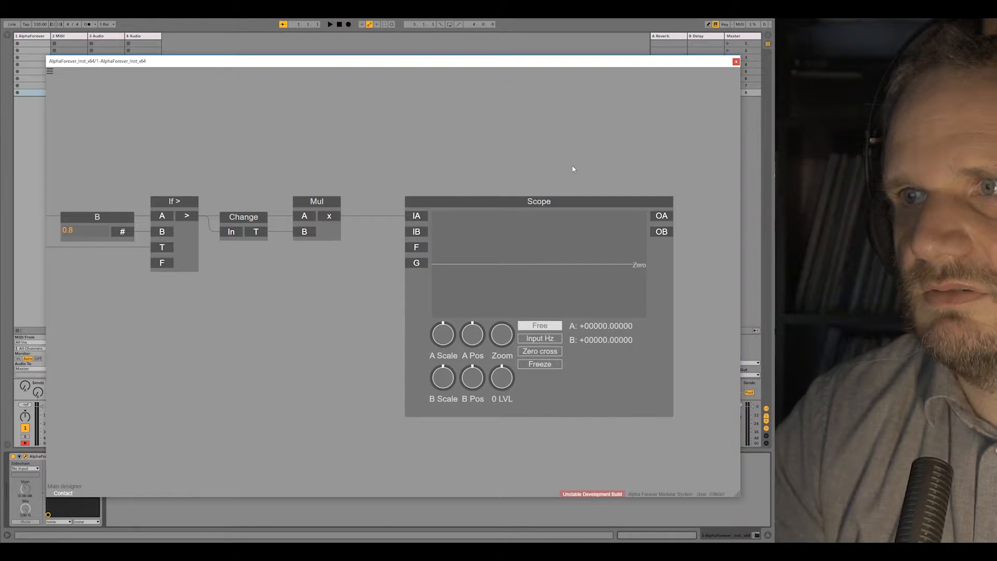
Step: Create an output module from the Scope's OA output and rename it Out
double_click(662, 217)
drag(689, 182, 559, 167)
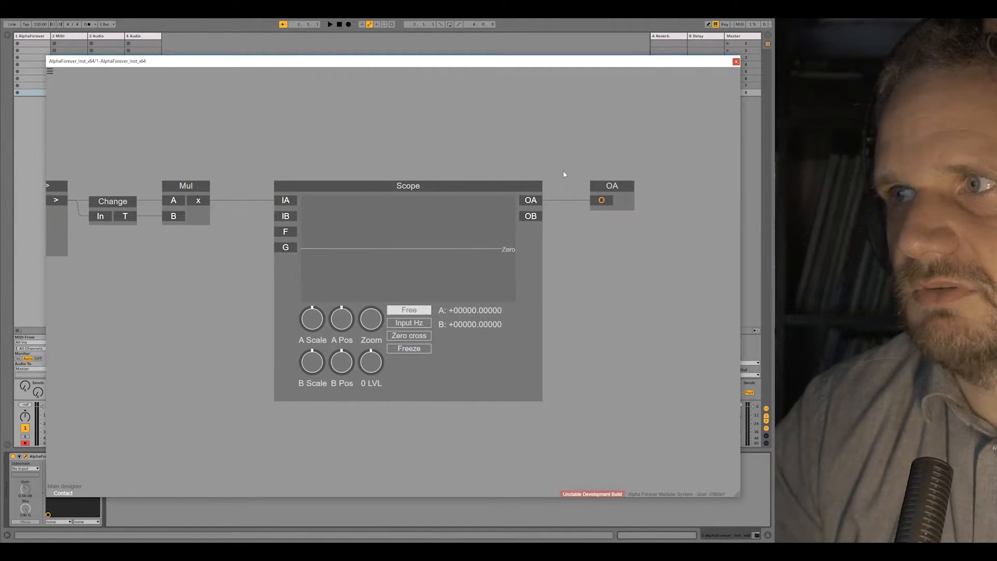
double_click(612, 186)
text(Out)
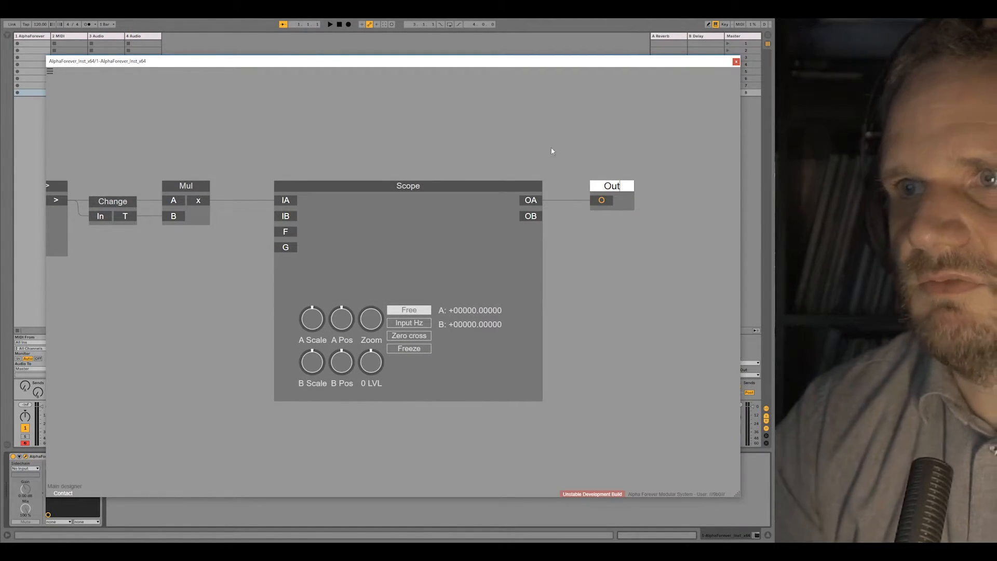
Step: Return to the main designer, add a Gain Lin module after Body, and create output modules from its O1 and O2
click(395, 129)
double_click(395, 129)
scroll(441, 199, down, 2)
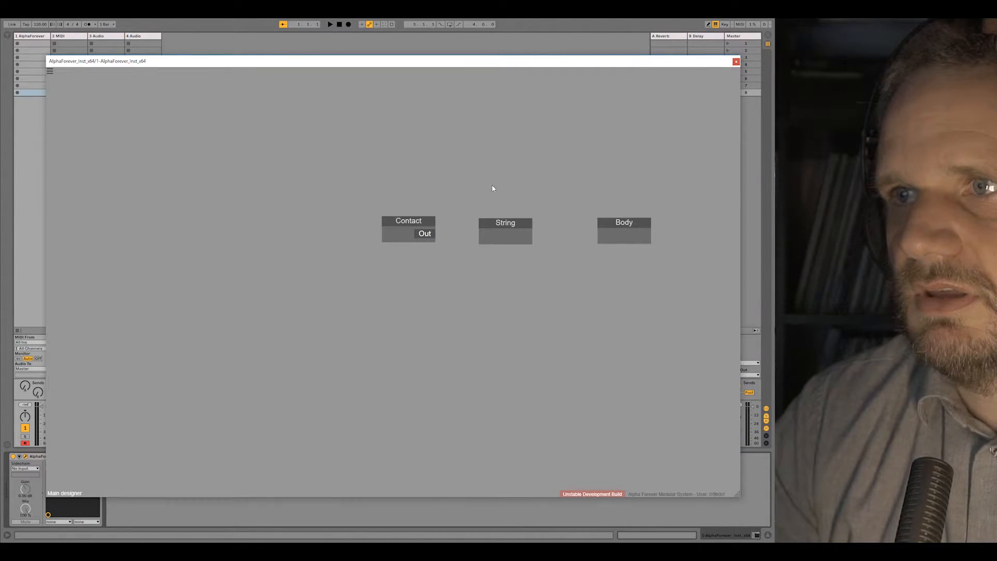
drag(505, 215, 315, 205)
double_click(440, 167)
text(gain)
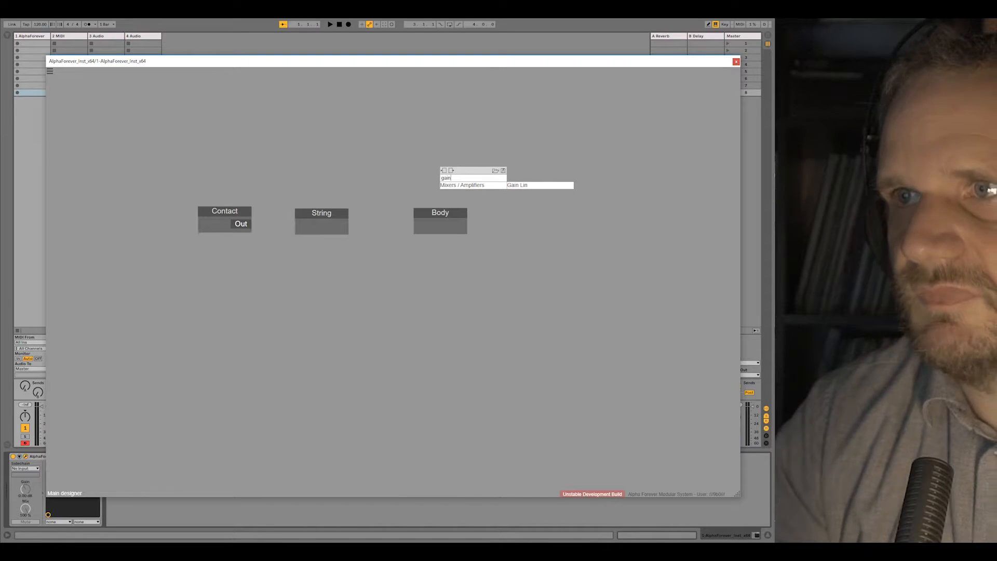
click(517, 185)
drag(501, 184, 581, 219)
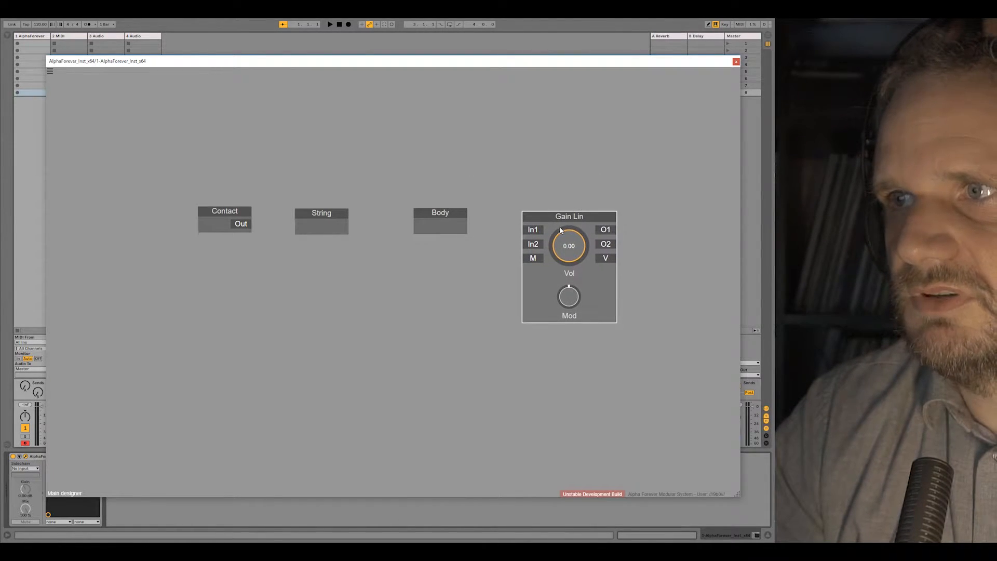
click(612, 232)
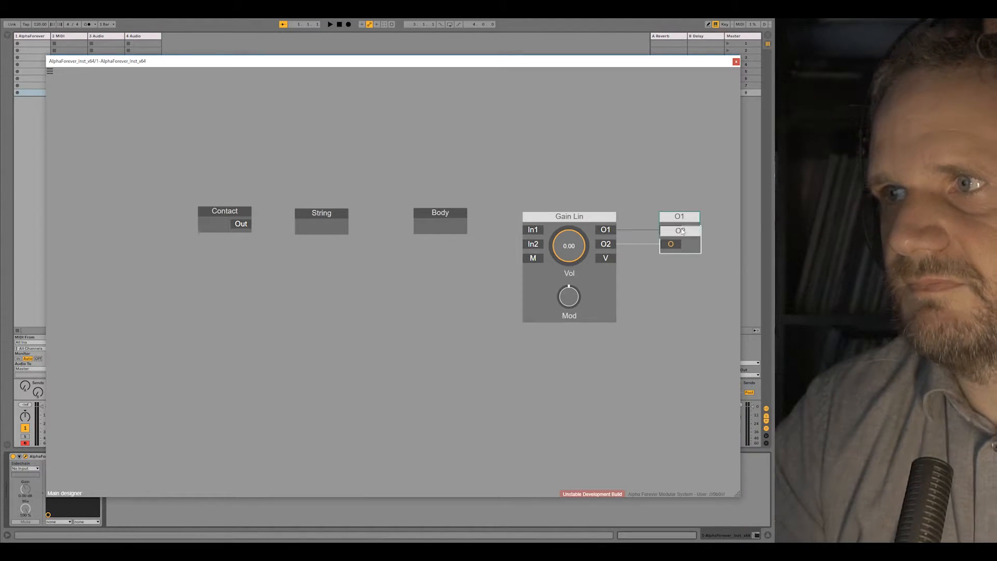
Step: Add a Con module feeding Gain Lin's In1 and In2, and connect Contact's Out to its input
click(537, 231)
mouse_move(561, 254)
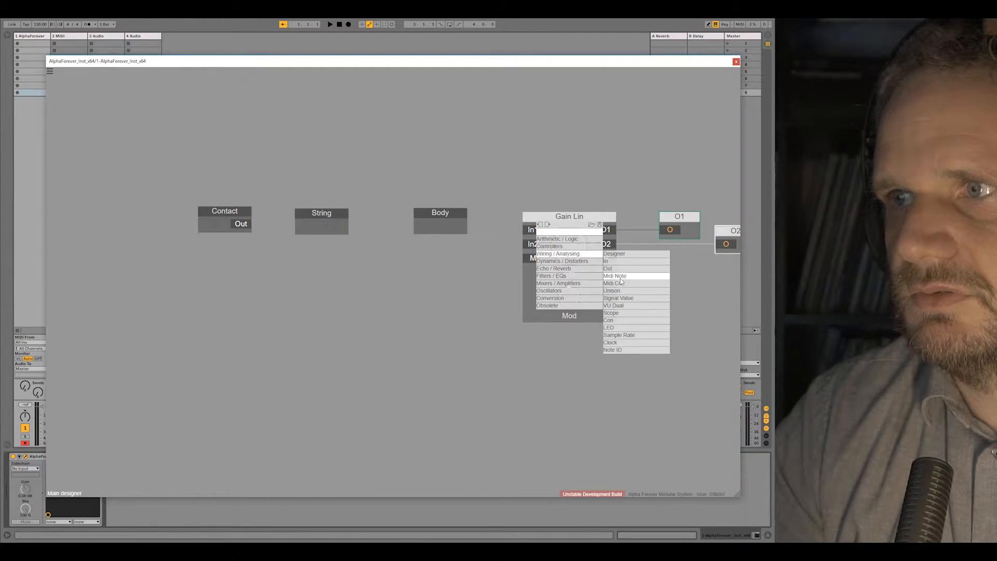
click(614, 321)
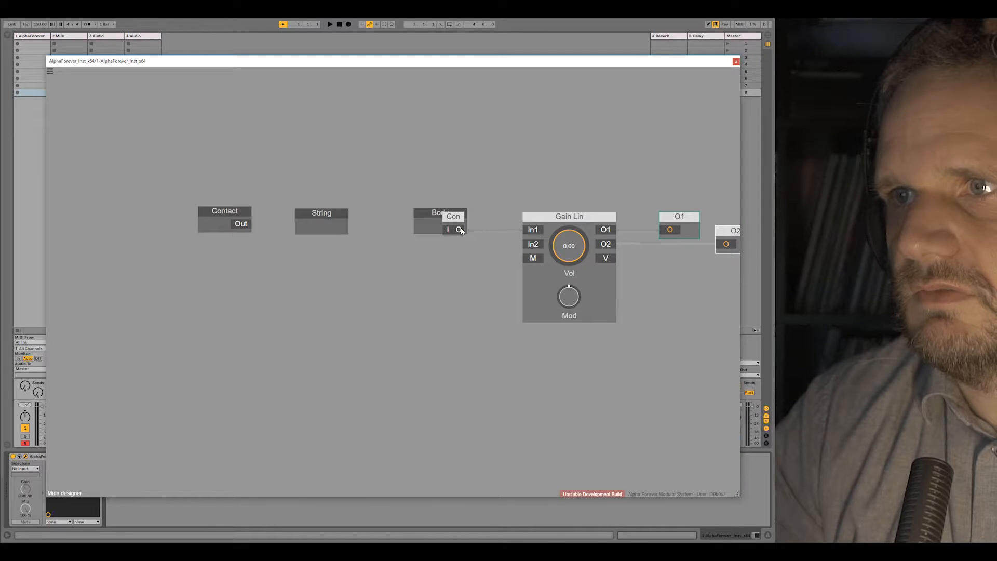
drag(456, 222, 488, 223)
drag(458, 190, 505, 190)
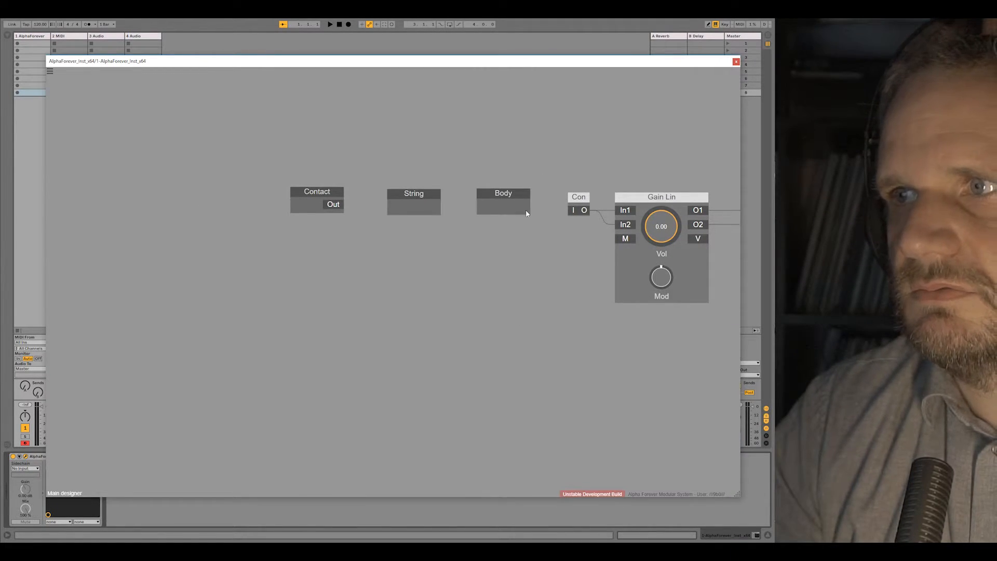
drag(333, 210, 334, 216)
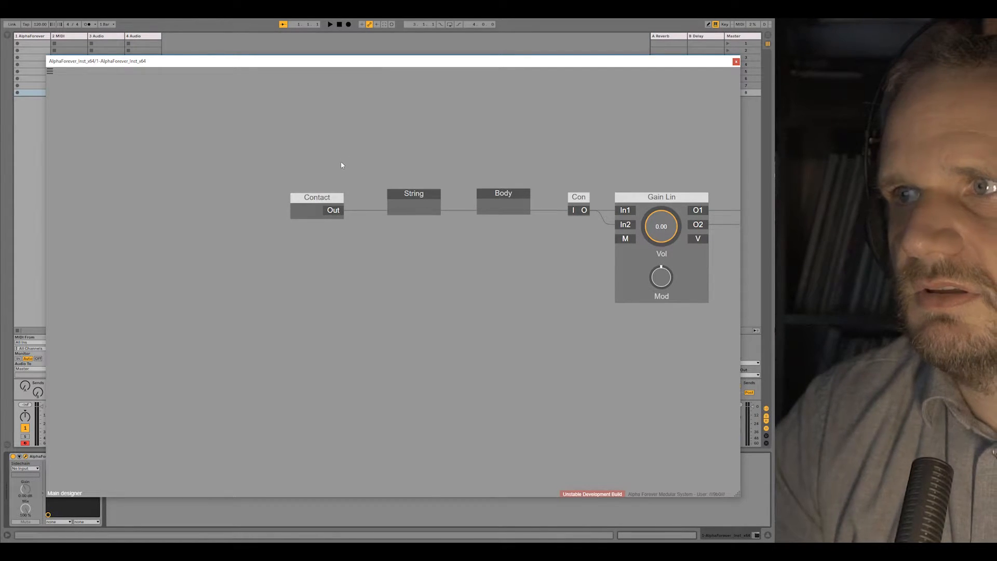
Step: Open the Contact designer and examine the Scope trace and the modules feeding it
double_click(310, 215)
drag(333, 137, 483, 129)
scroll(422, 154, up, 3)
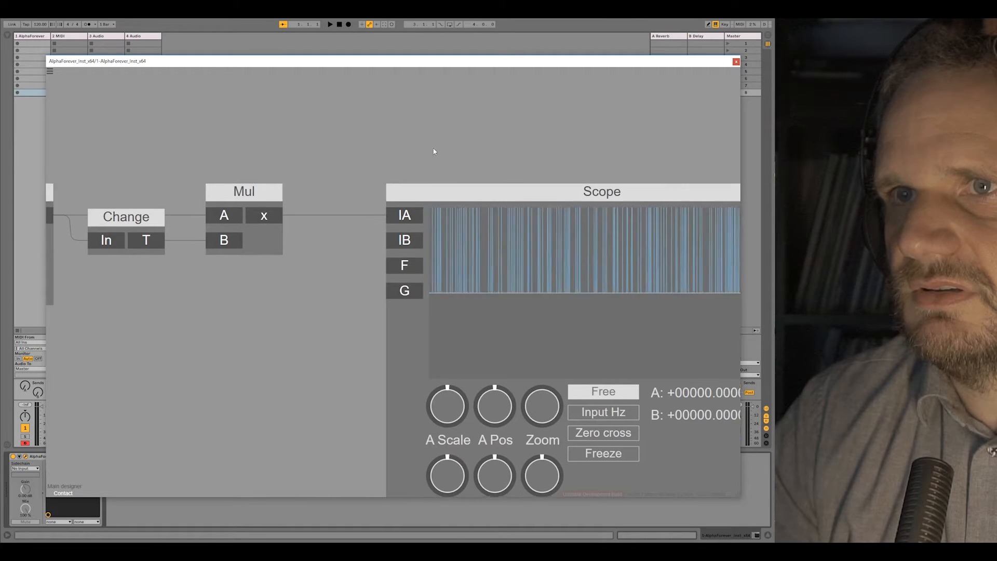
drag(422, 154, 523, 128)
scroll(372, 272, down, 3)
drag(338, 297, 428, 302)
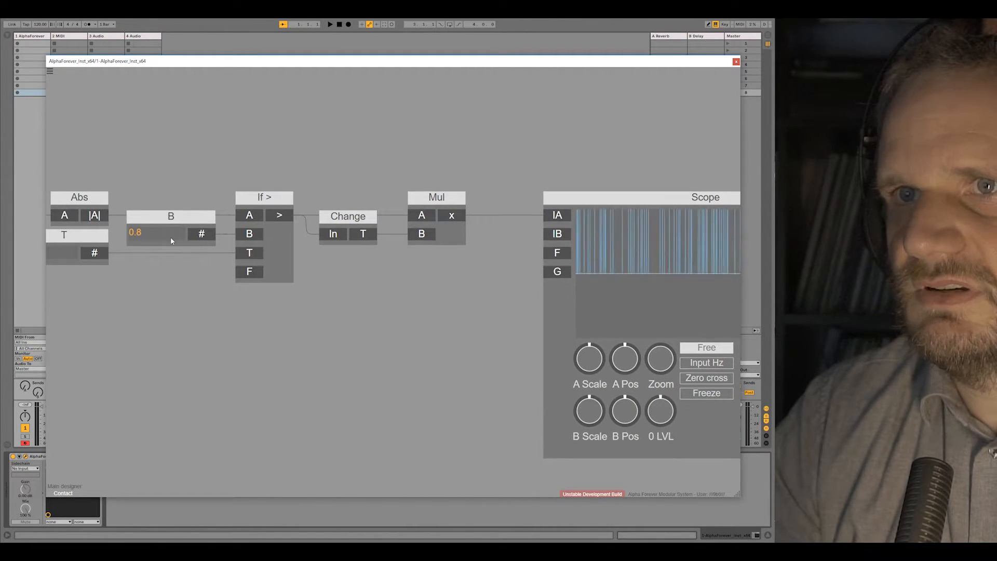
Step: Replace the B constant feeding If > with a knob connected to the same input
double_click(172, 233)
text(0-99)
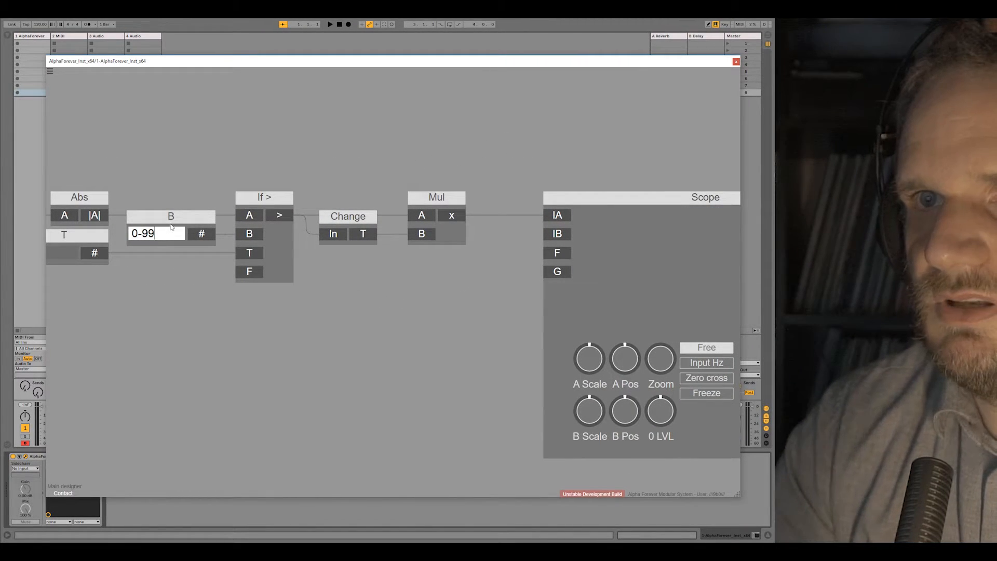
click(196, 208)
key(Delete)
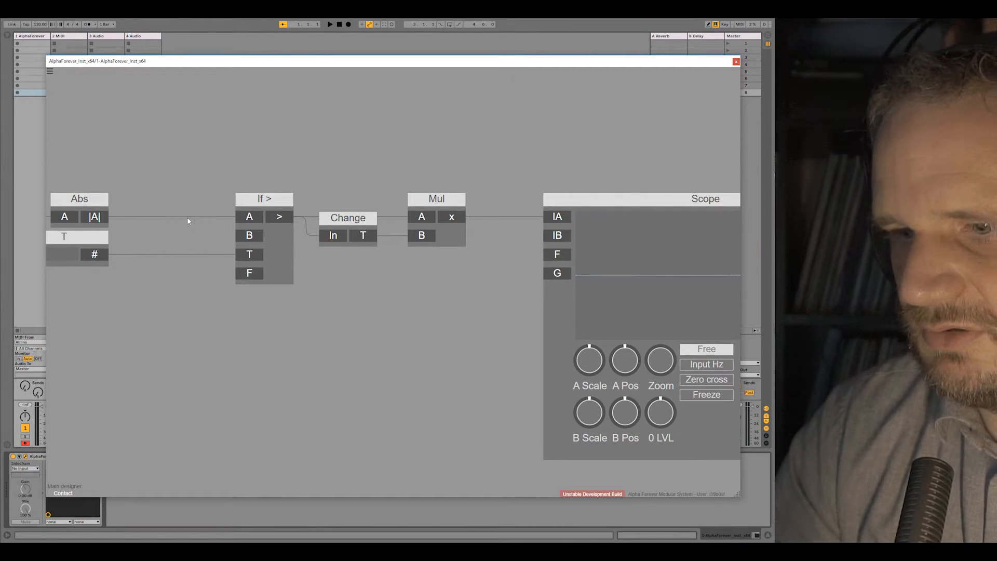
key(ctrl+z)
Step: Set the B knob's maximum to 0.99 and turn the knob up to 0.99
double_click(144, 314)
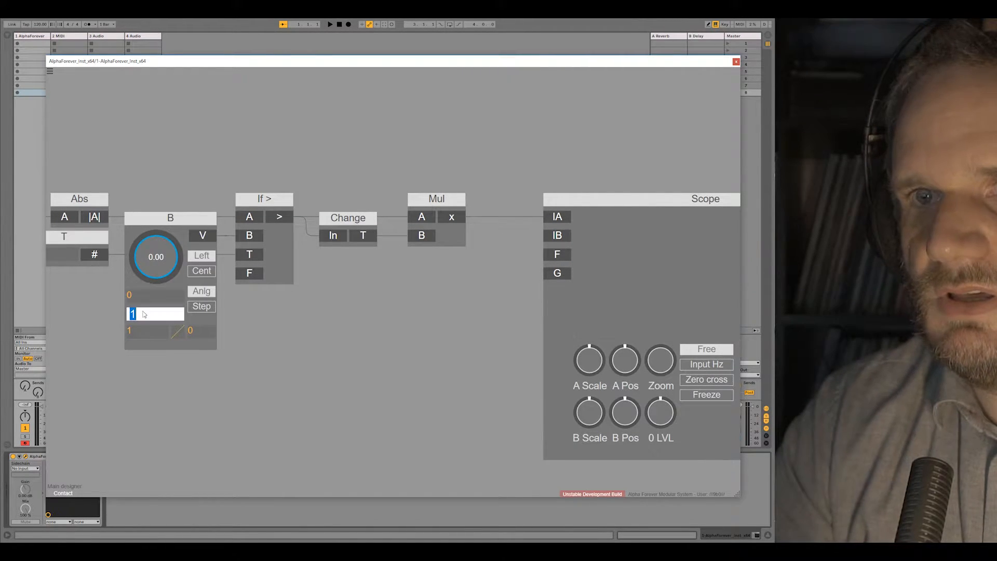
text(0.99)
click(305, 362)
drag(167, 264, 178, 185)
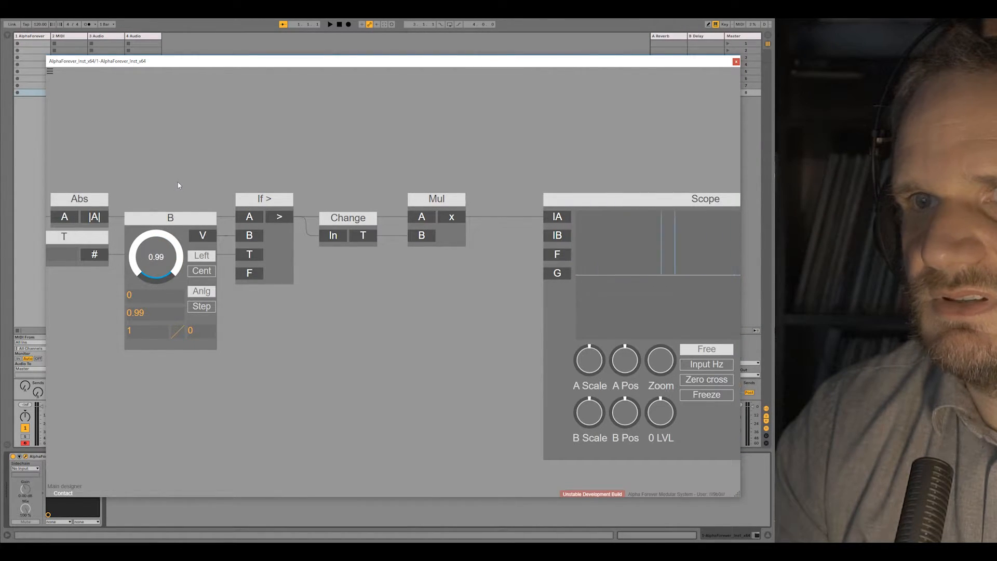
Step: Move the modules from White Noise through Mul together away from Scope, leaving a wide gap between Mul and Scope
scroll(352, 314, down, 5)
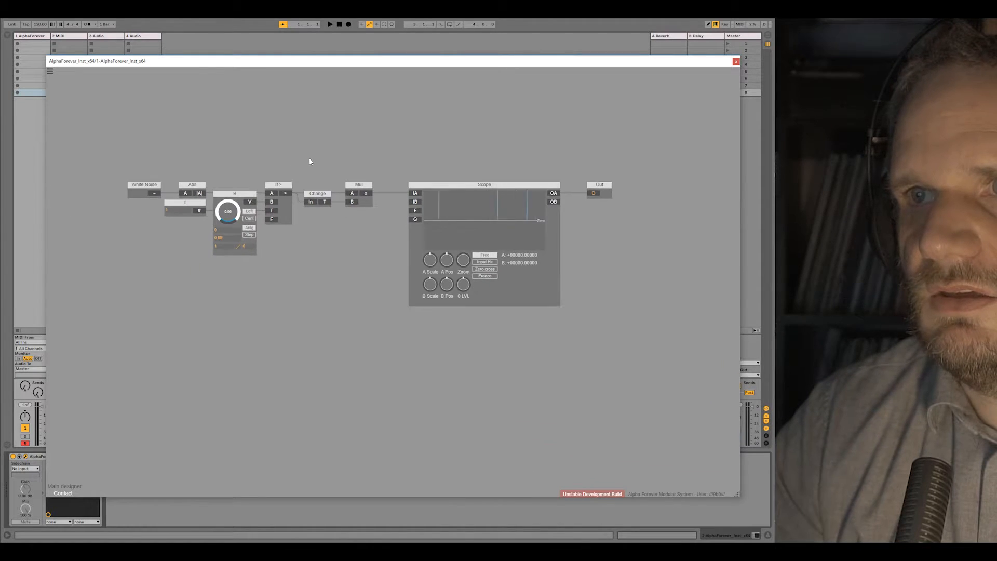
drag(110, 167, 387, 290)
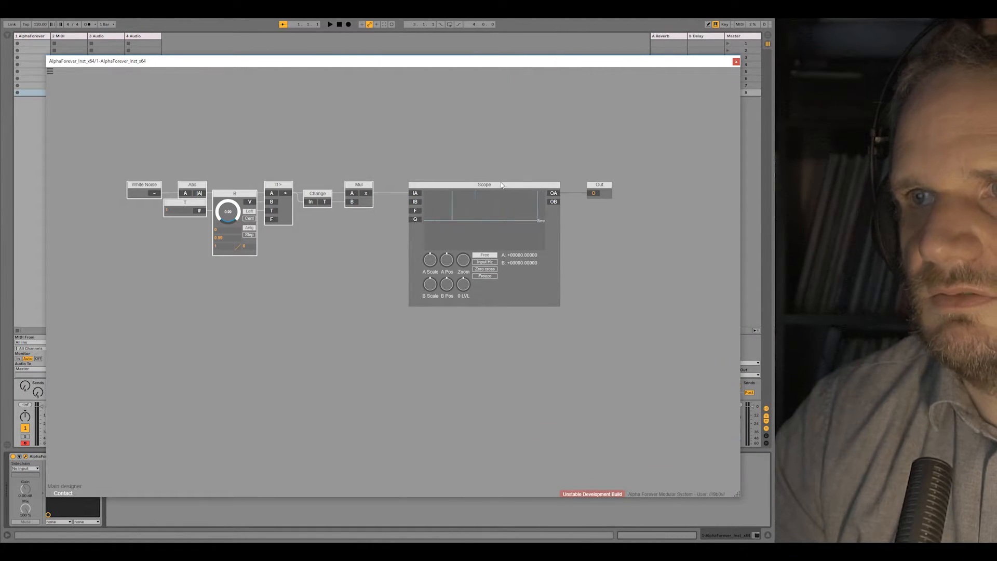
drag(373, 191, 261, 192)
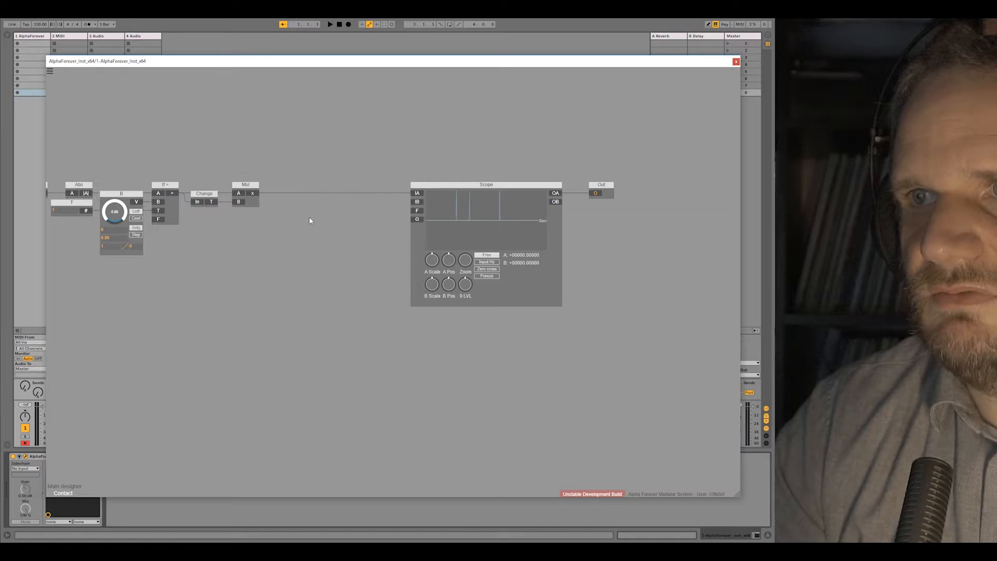
drag(306, 233, 387, 227)
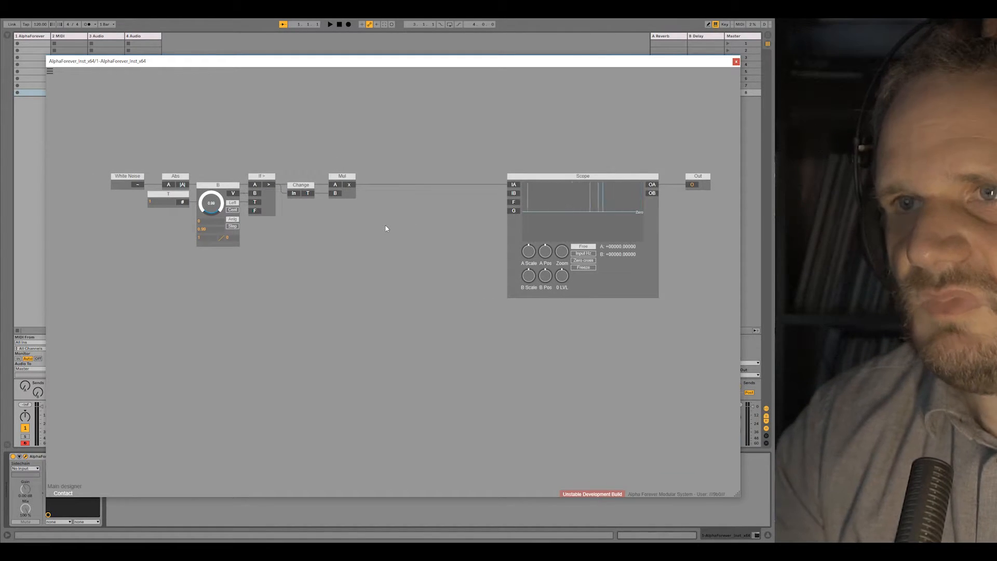
scroll(387, 228, up, 1)
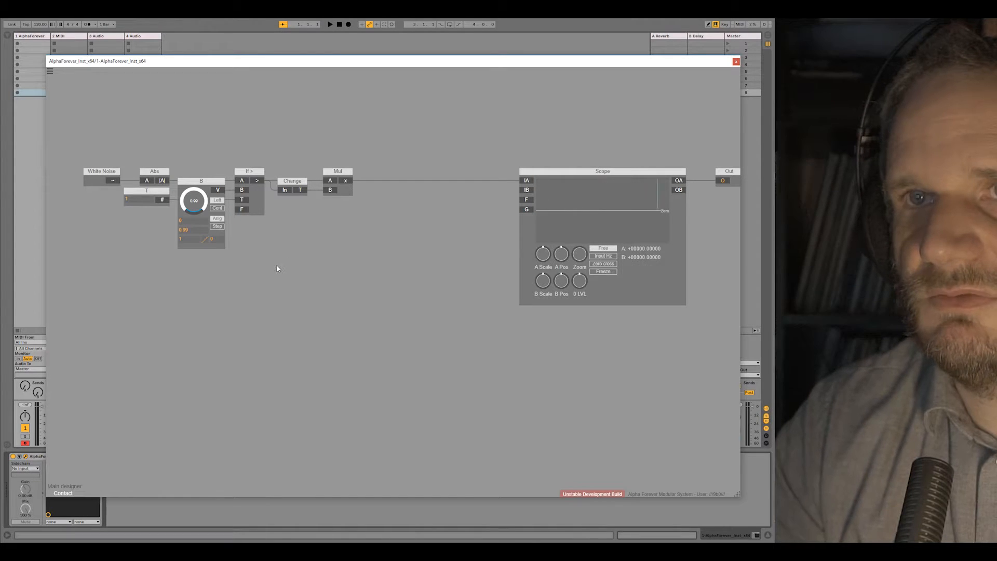
drag(419, 243, 398, 243)
drag(310, 259, 399, 261)
double_click(153, 162)
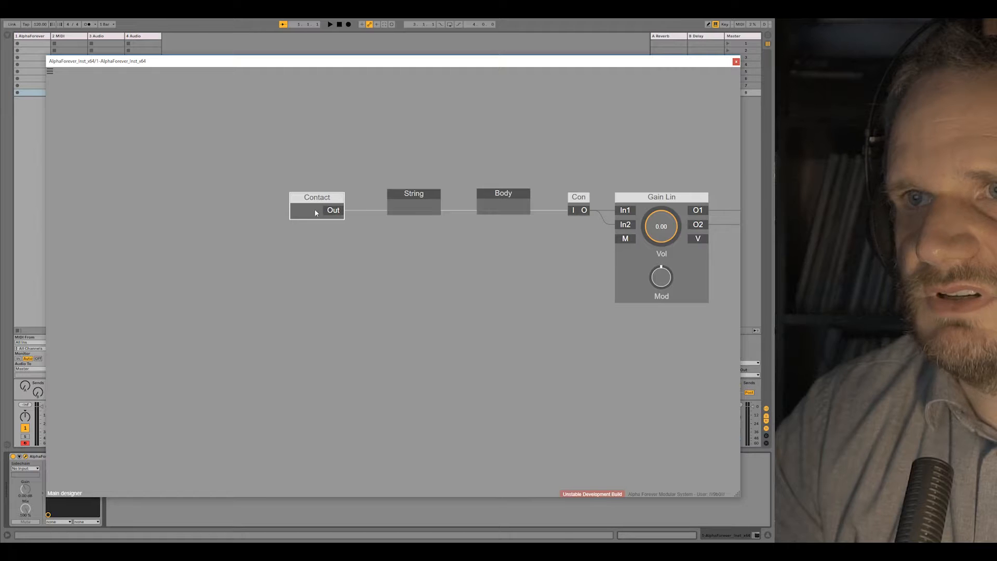
double_click(322, 212)
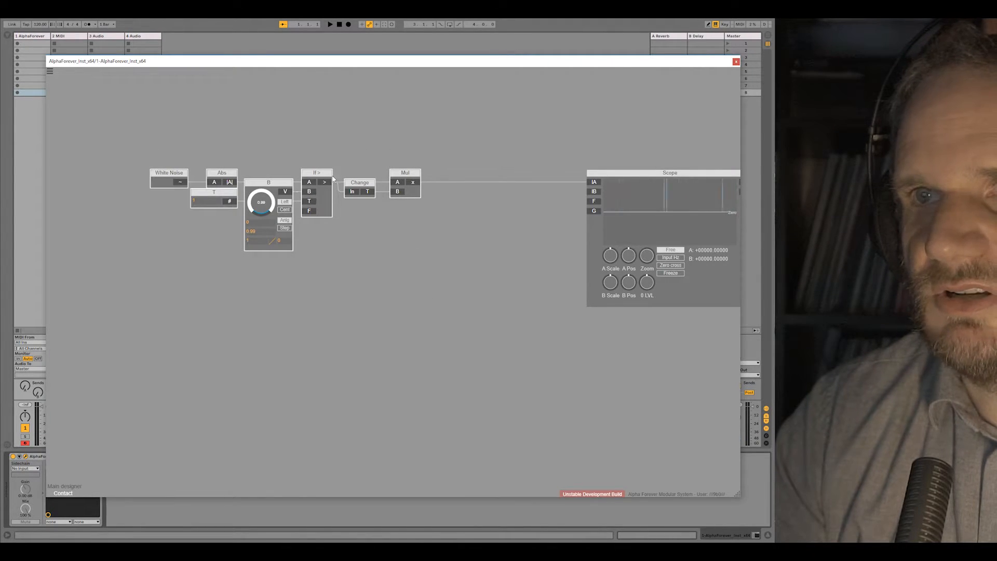
drag(411, 176, 325, 176)
click(351, 240)
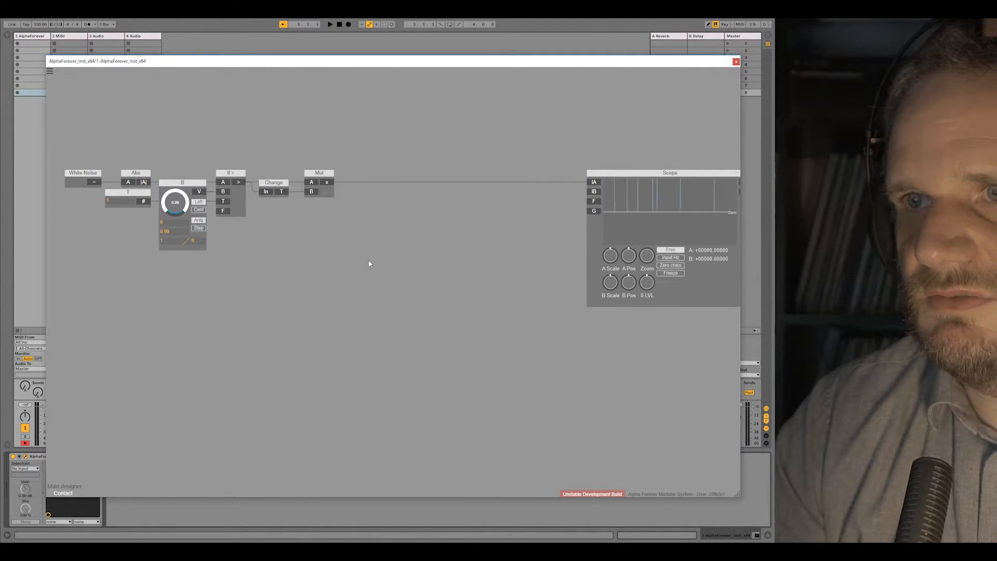
Step: Add a Designer module named KS and place it just below the cable between Mul and Scope
right_click(369, 259)
mouse_move(400, 286)
click(468, 286)
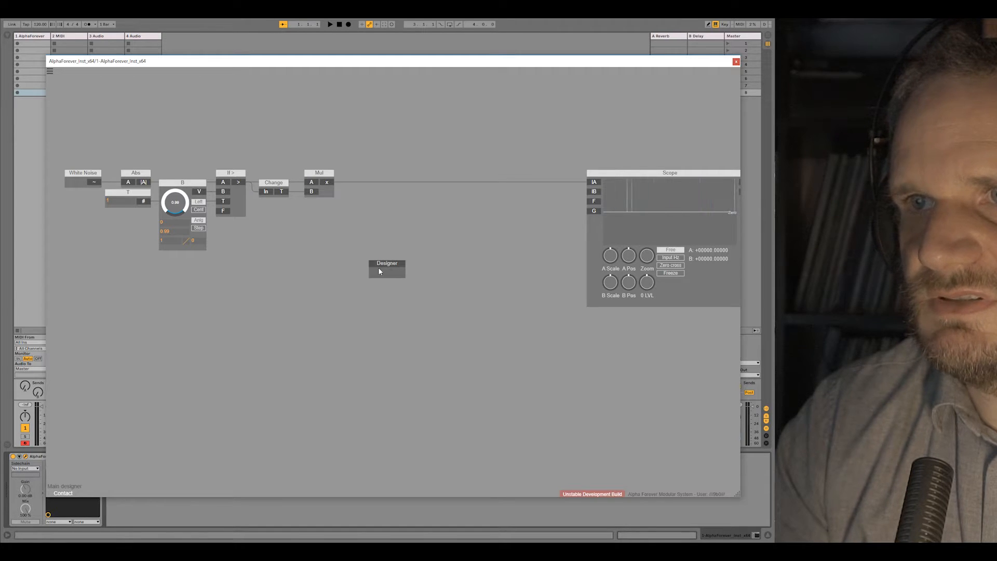
text(KS)
key(Return)
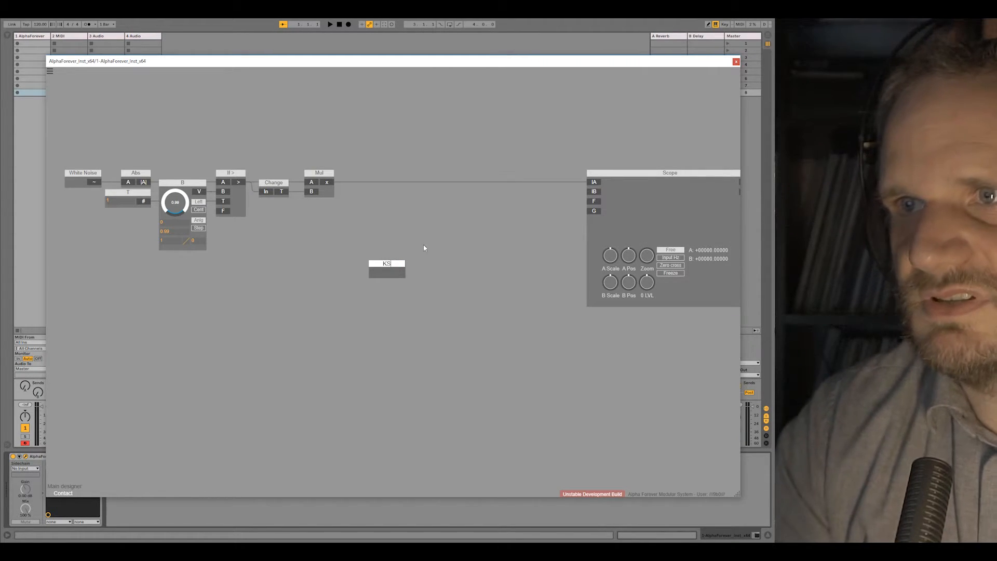
drag(393, 262, 410, 203)
Step: Open the KS designer and add an In and an Out module, with In connected to Out
double_click(408, 212)
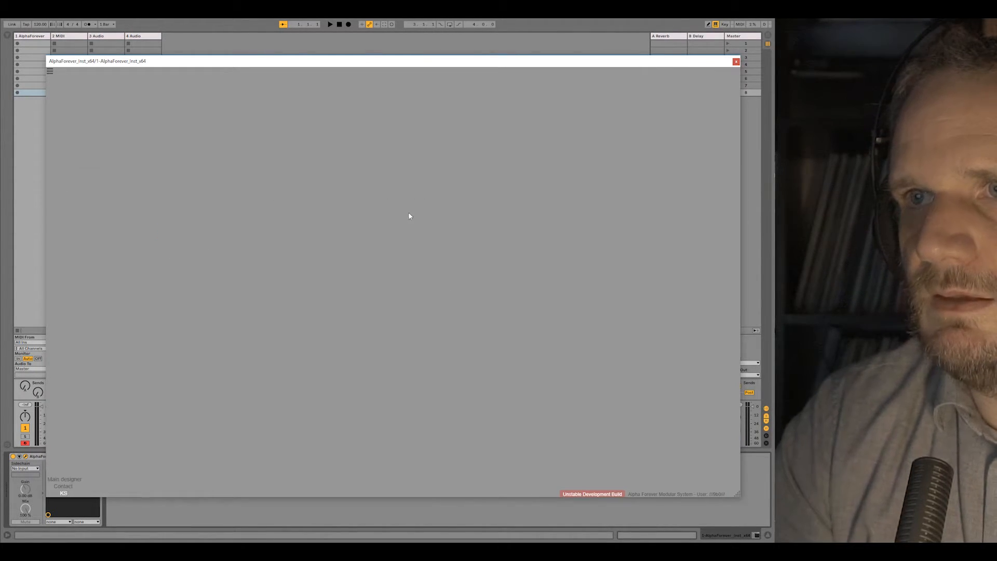
right_click(309, 206)
mouse_move(338, 237)
click(385, 249)
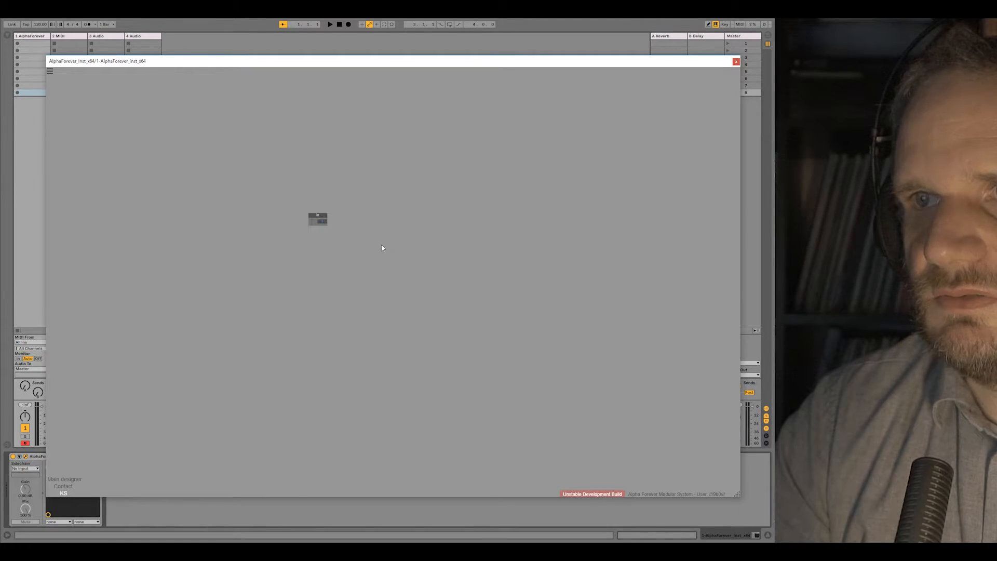
right_click(371, 205)
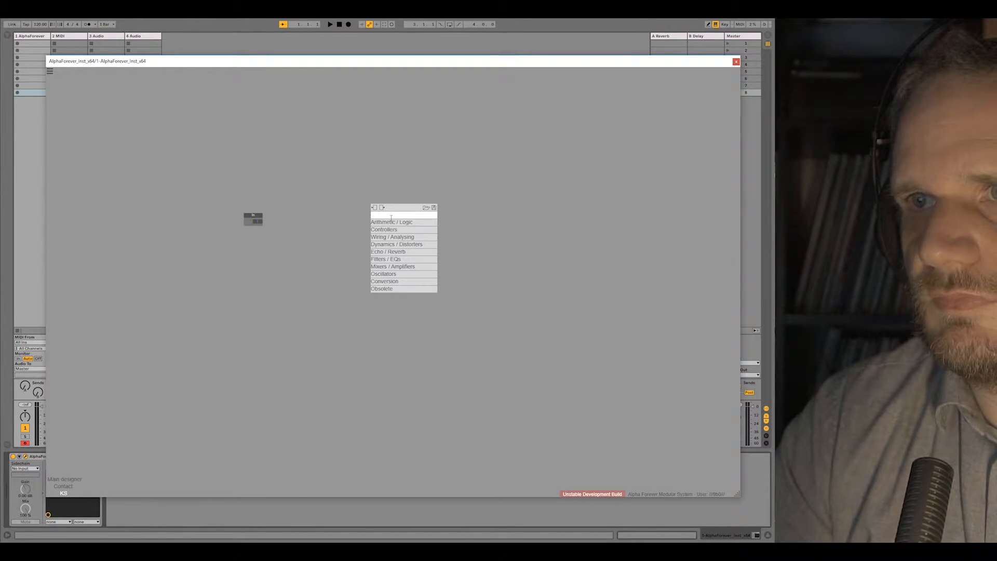
mouse_move(397, 237)
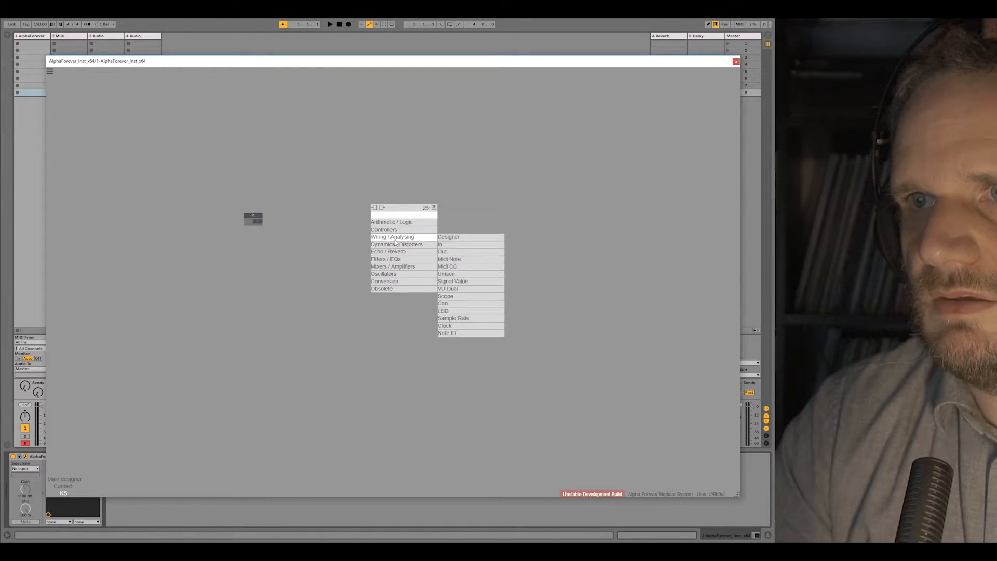
click(449, 251)
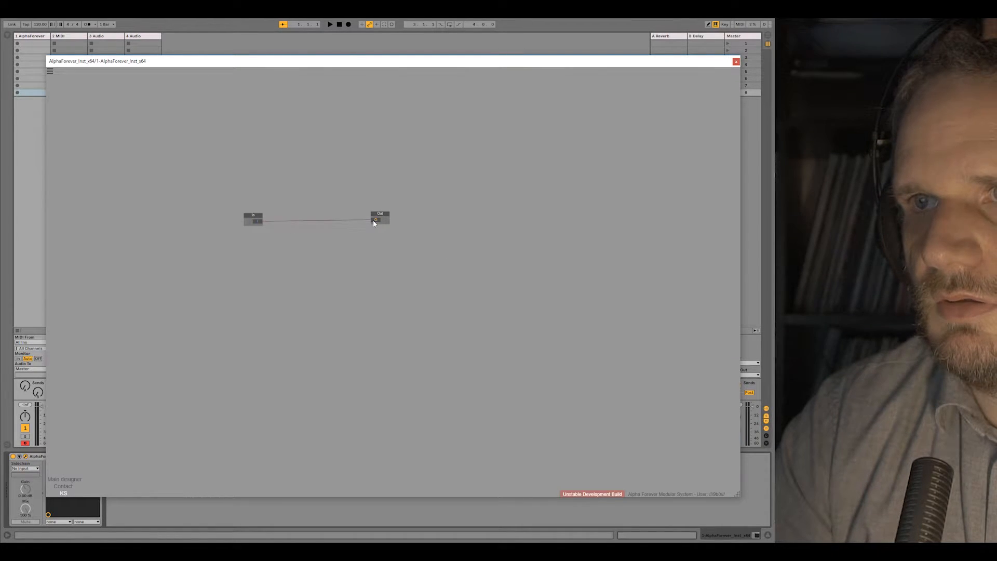
Step: Add a Delay module wired between In and Out, aligned with them, and move Out farther away from it
scroll(319, 225, up, 3)
right_click(308, 234)
text(delay)
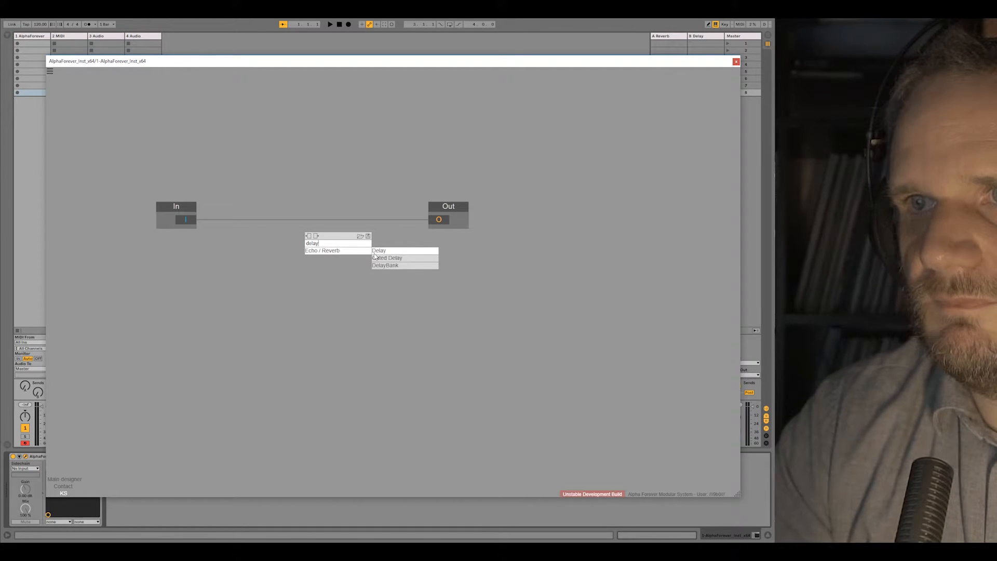
key(Return)
drag(197, 222, 293, 254)
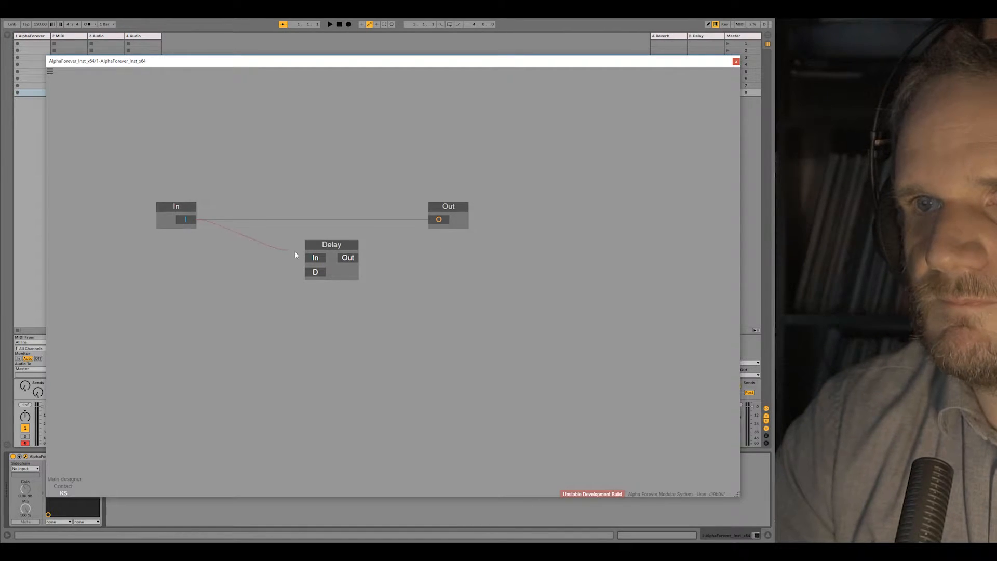
drag(354, 245, 355, 208)
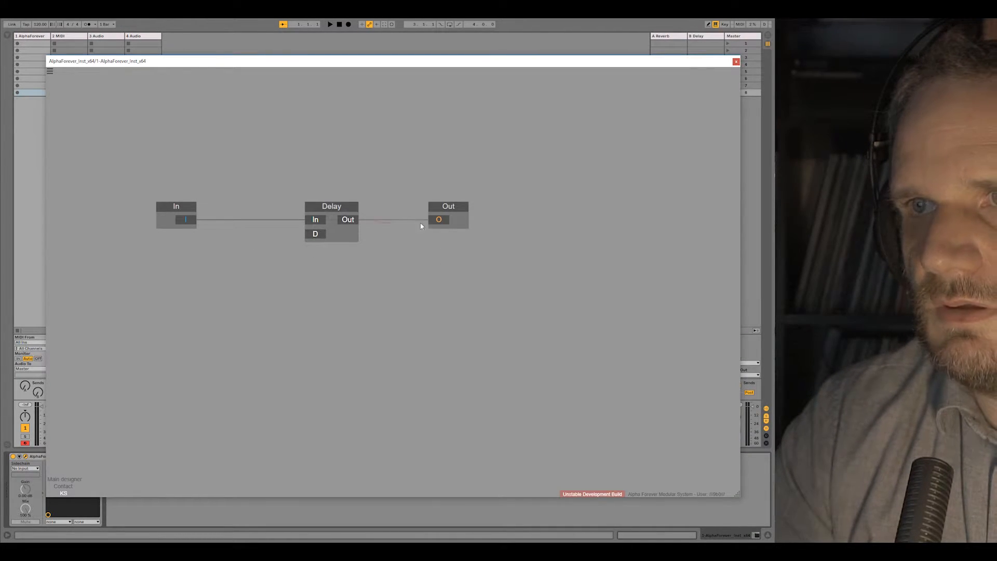
drag(447, 210, 550, 209)
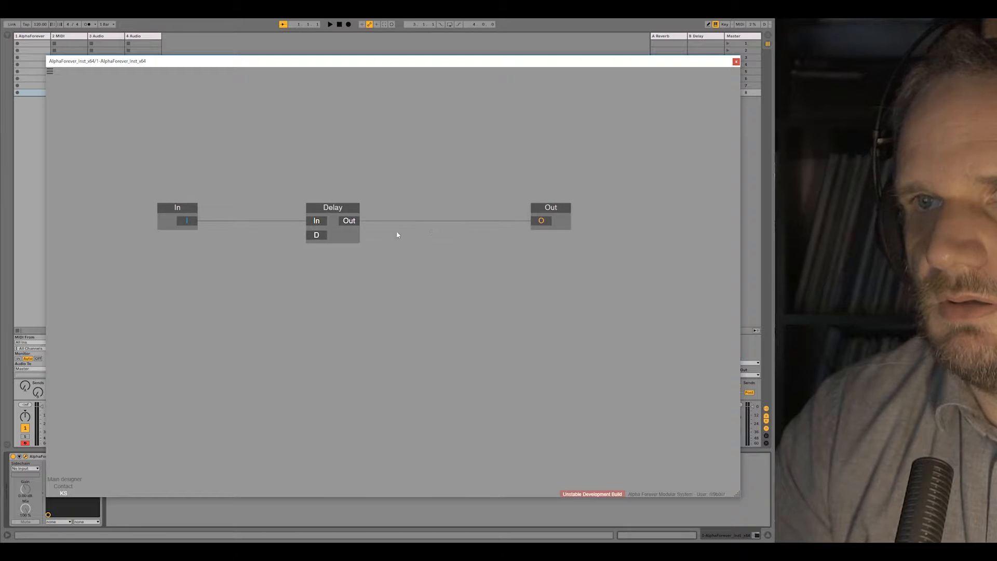
Step: Insert an Add module between In and Delay, with Delay's output fed back into Add's B input
right_click(188, 221)
text(add)
key(Return)
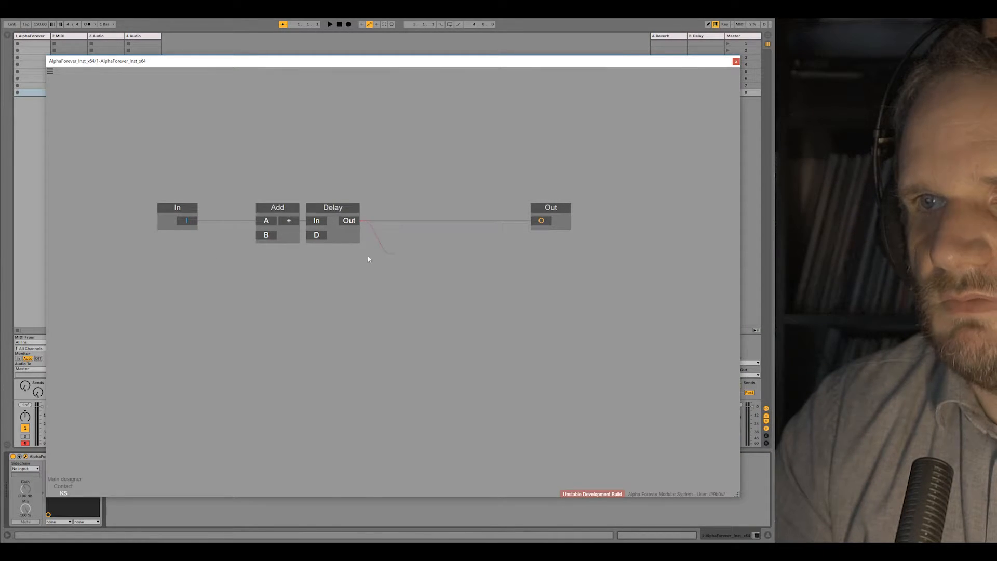
drag(285, 208, 254, 208)
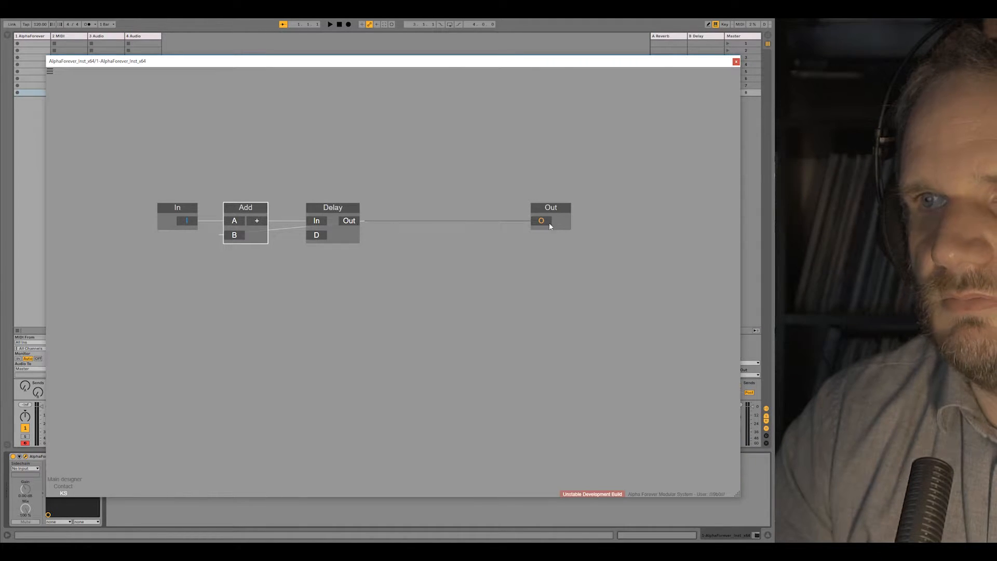
Step: Insert a Mul module between Delay and Out, with its output also feeding Add's B input
right_click(348, 225)
text(mul)
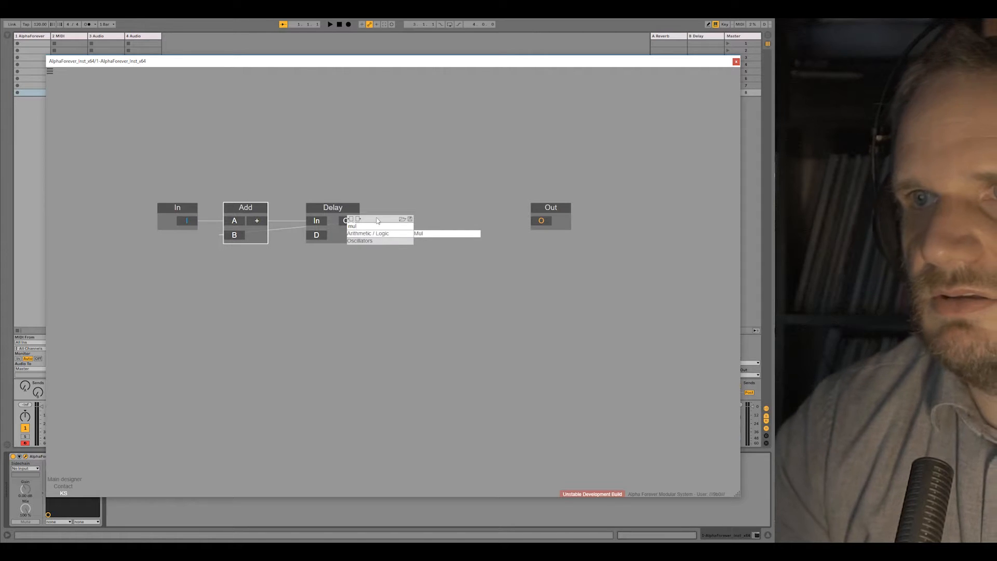
key(Return)
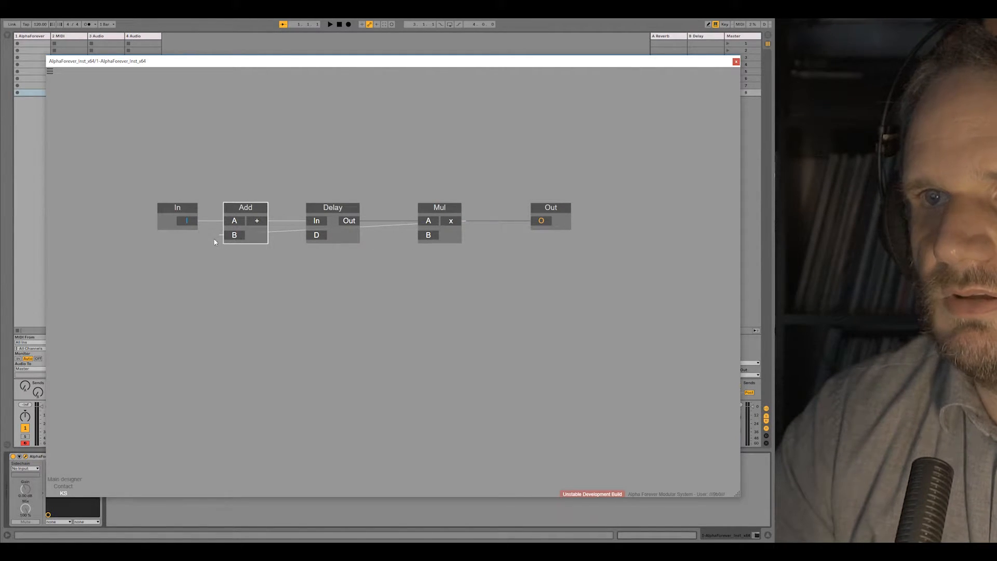
Step: Insert two Con modules into the feedback cable and place them below the chain, one after Mul and one before Add
right_click(232, 235)
mouse_move(246, 264)
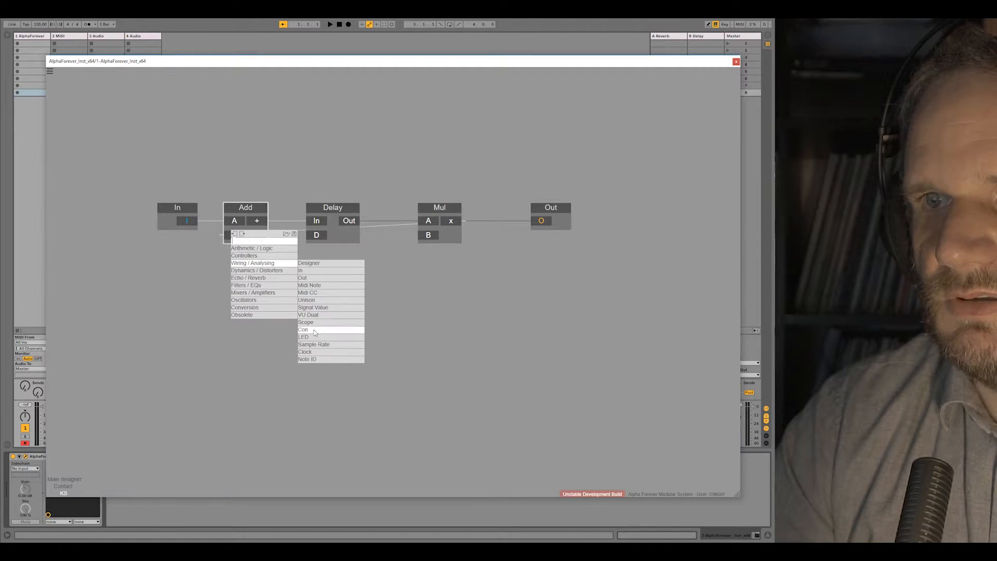
click(305, 329)
drag(153, 229, 489, 240)
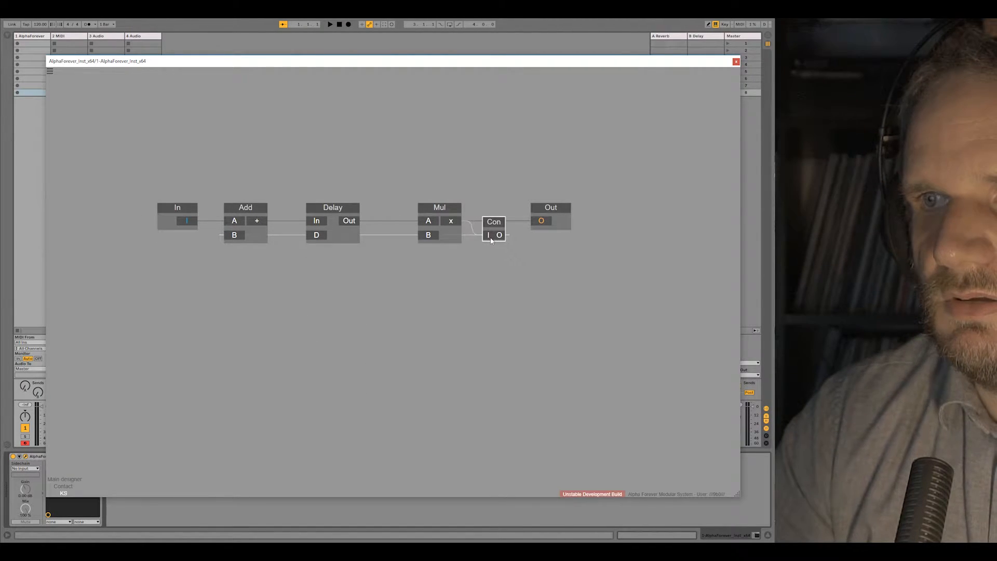
right_click(231, 234)
mouse_move(257, 262)
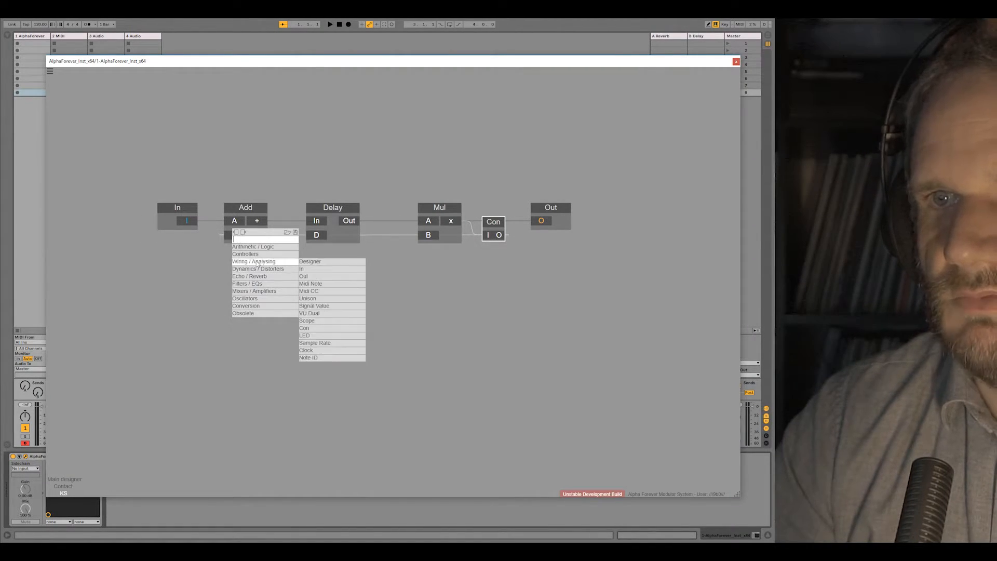
click(306, 328)
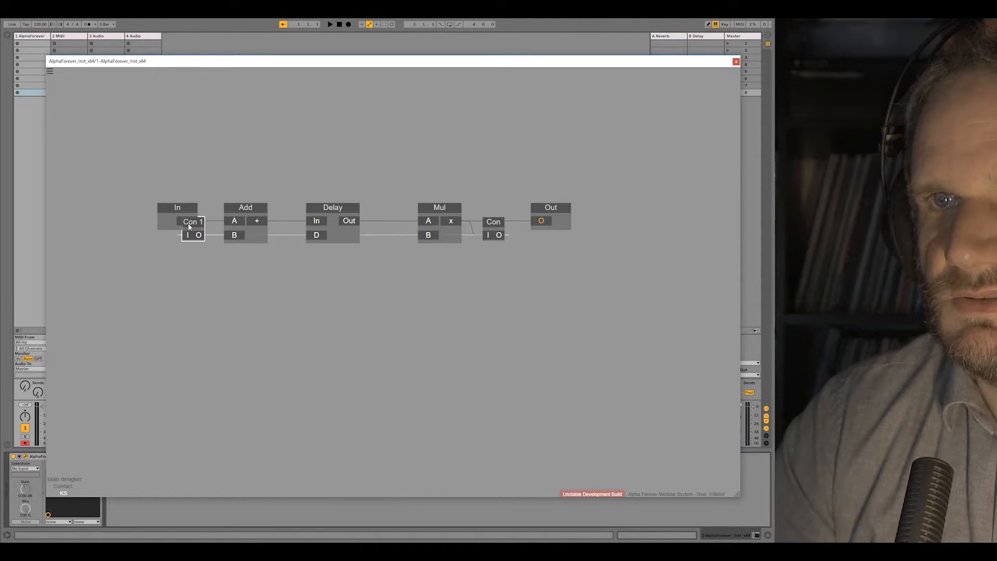
drag(494, 227, 494, 267)
click(500, 235)
Step: Move Delay farther from Add, and shift Mul, Con and Out together farther from Delay
drag(353, 212, 378, 204)
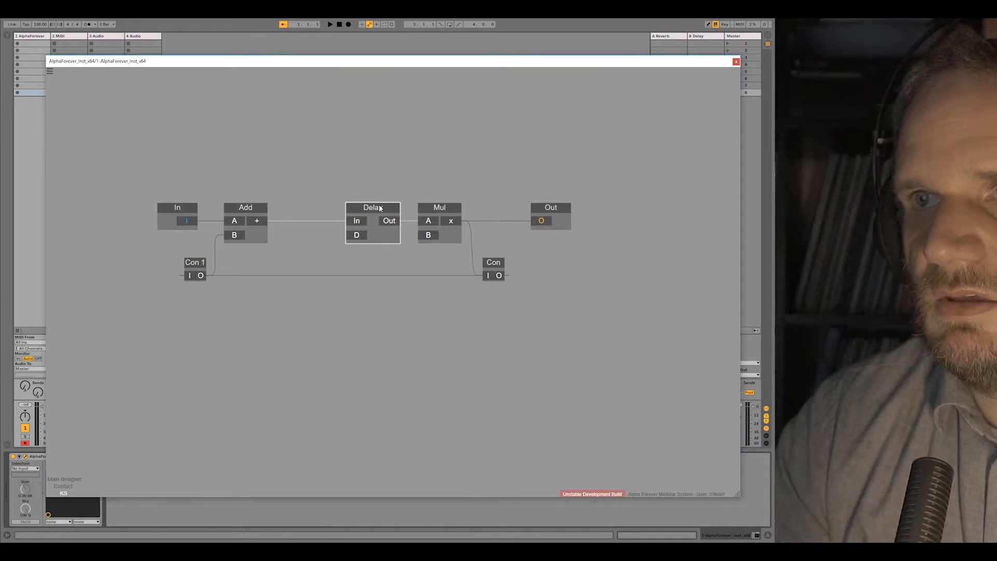
drag(415, 170, 642, 320)
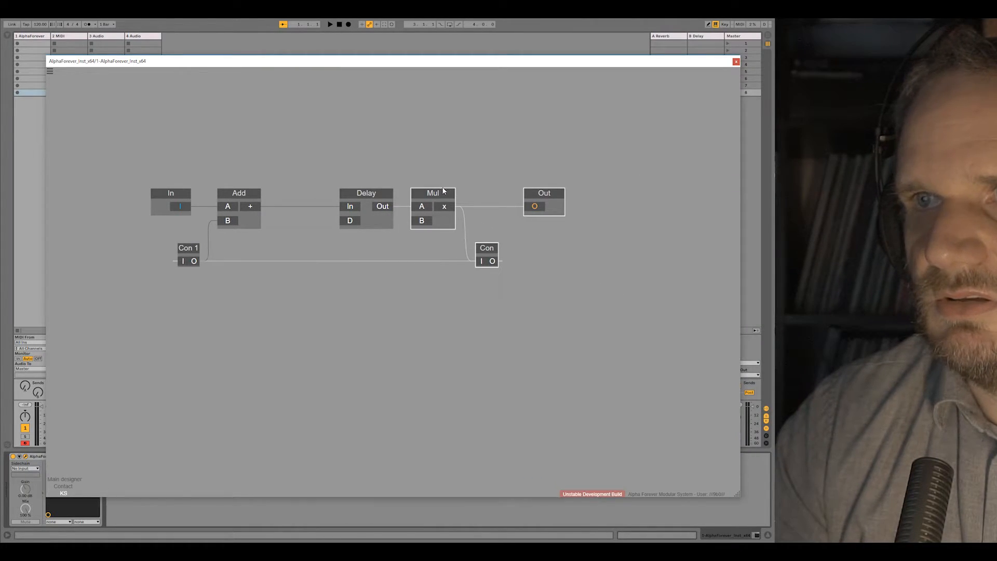
drag(447, 192, 516, 193)
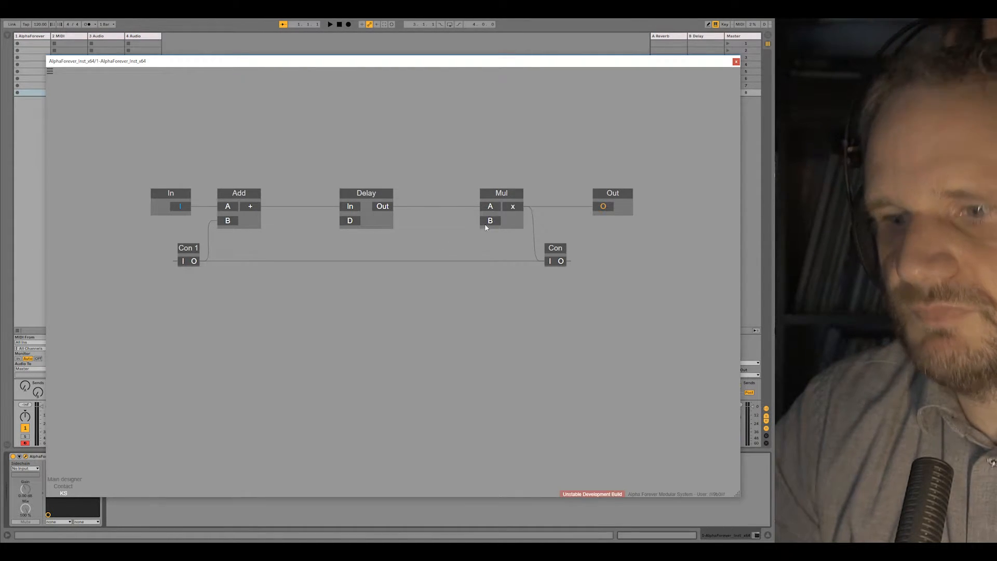
Step: Add an input module named P to Delay's D input, and move it with In, Add and Con 1 away from Delay
double_click(349, 223)
double_click(285, 209)
text(P)
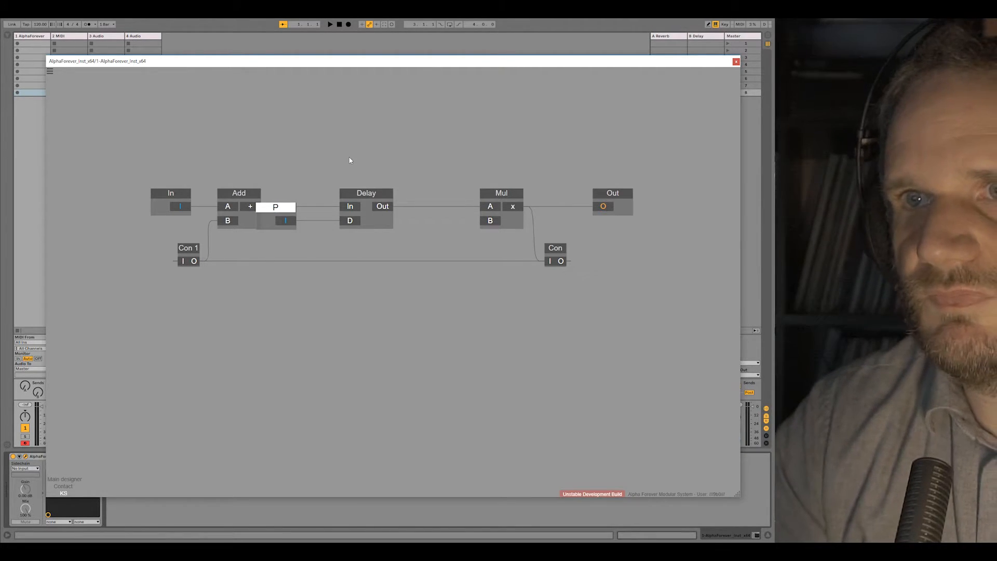
key(Return)
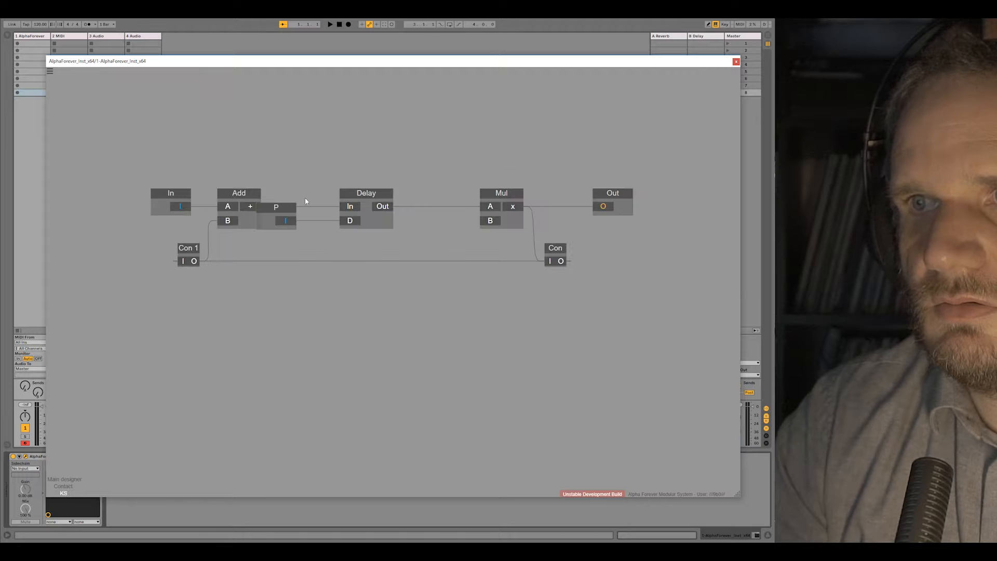
drag(189, 222, 276, 323)
drag(239, 194, 82, 194)
drag(270, 207, 148, 207)
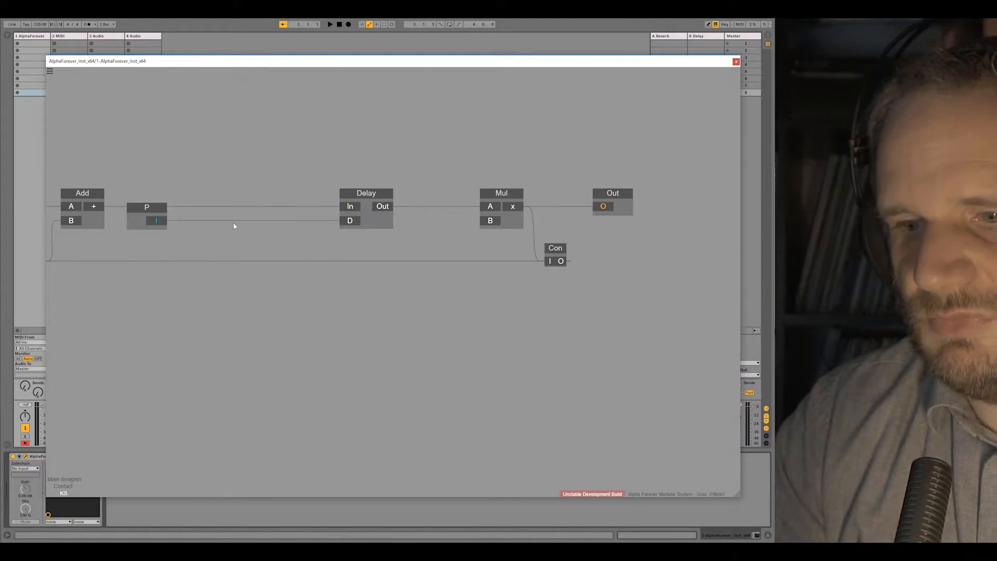
Step: Add a Designer module below the cable between P and Delay, open it, and add an In module named P inside
double_click(215, 228)
mouse_move(244, 256)
click(289, 256)
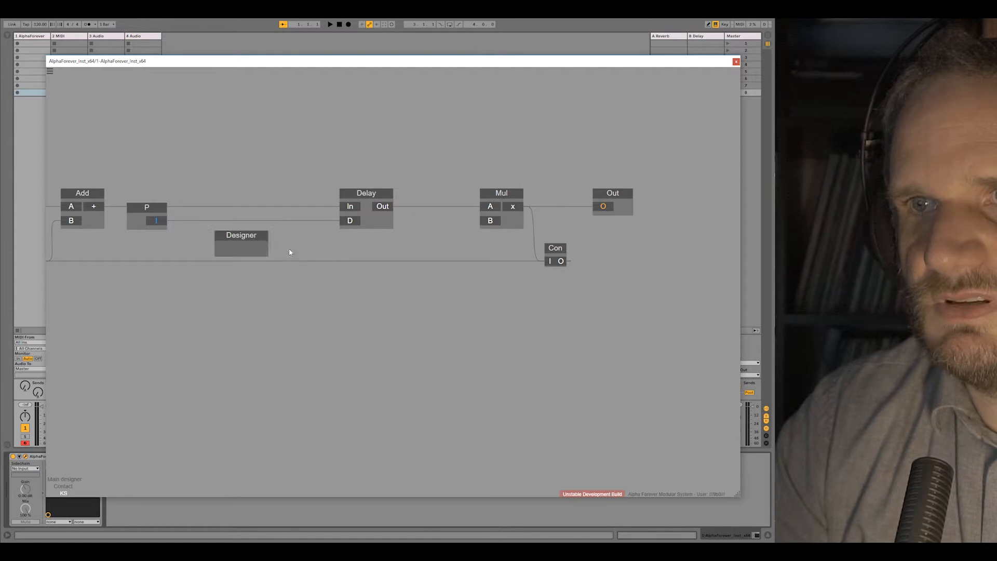
double_click(229, 247)
double_click(209, 198)
mouse_move(228, 223)
click(281, 221)
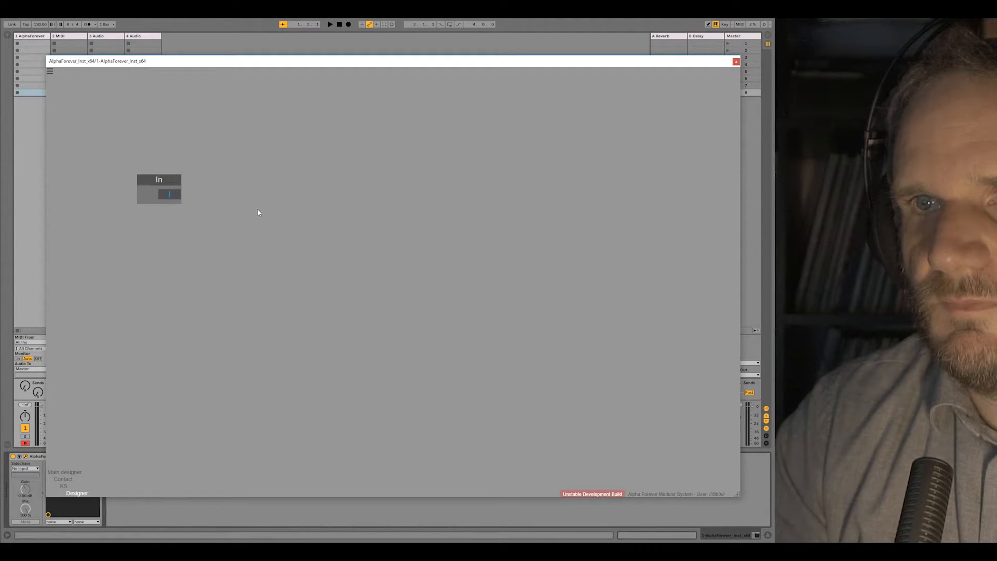
double_click(156, 177)
text(P)
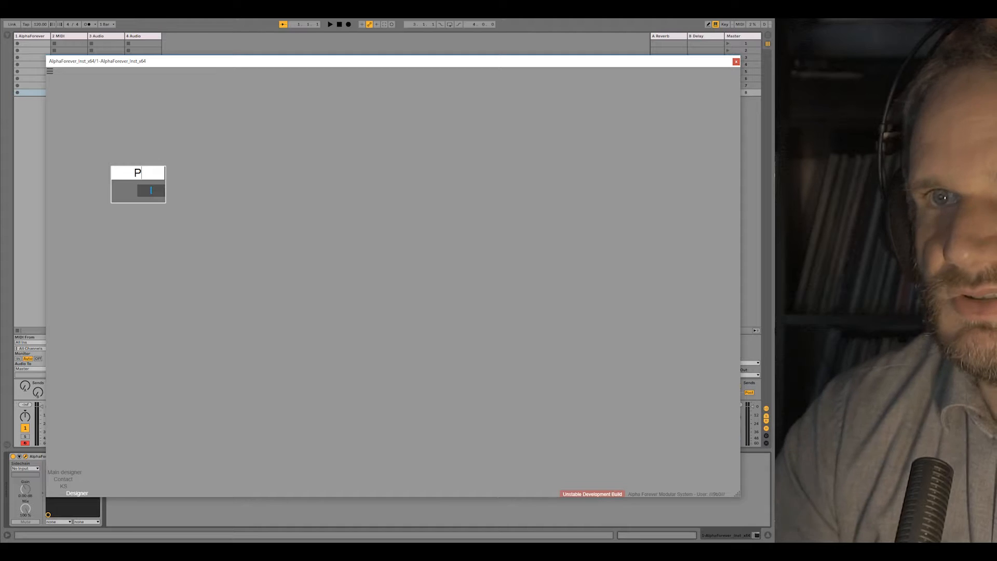
drag(178, 179, 175, 181)
Step: Add a Pitch->Hz module fed by the P input
double_click(158, 196)
text(hz)
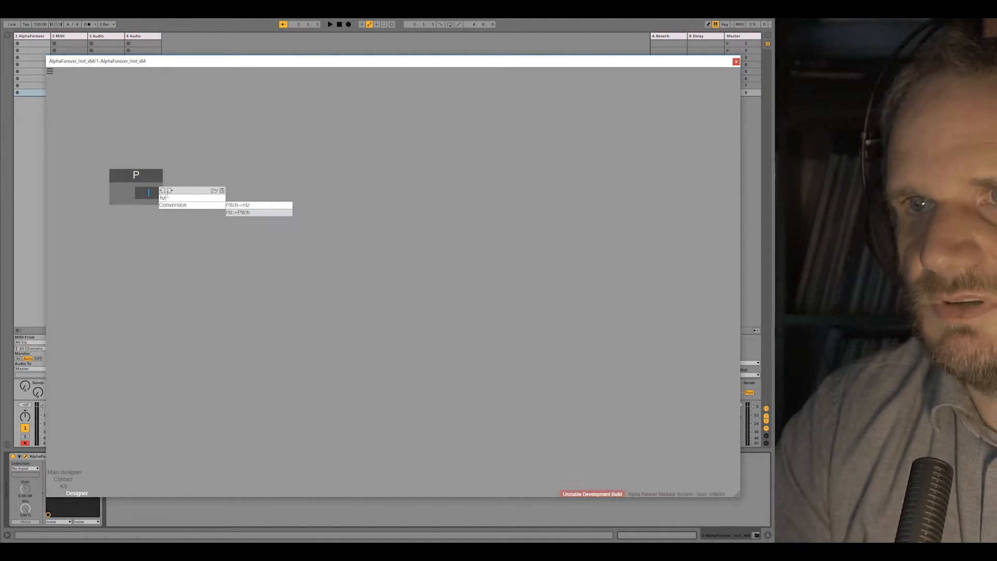
click(246, 205)
Step: Add a Div module that divides a constant of 1000 by the Pitch->Hz output, and align the modules with its inputs
double_click(343, 160)
text(d)
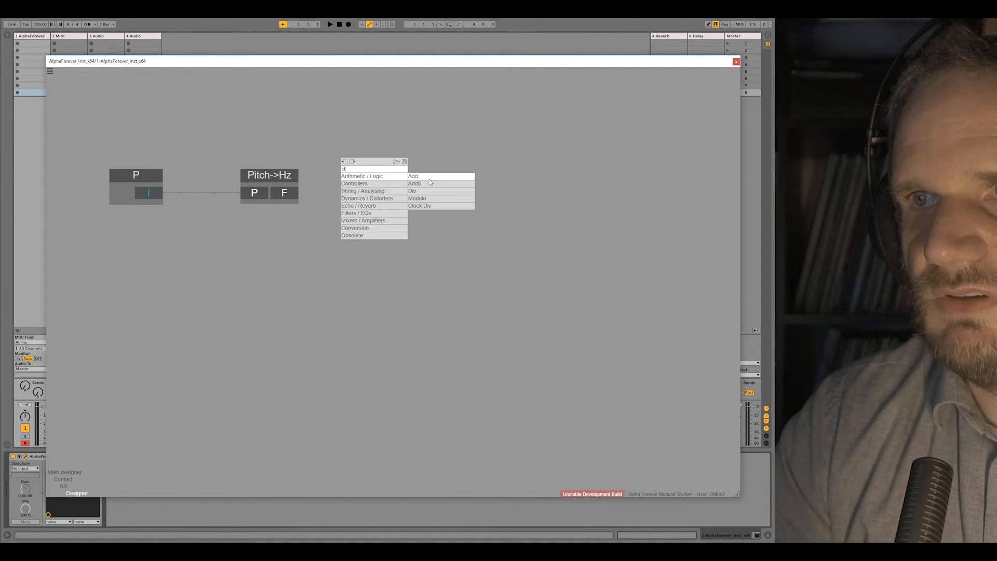
click(420, 192)
drag(368, 172, 330, 156)
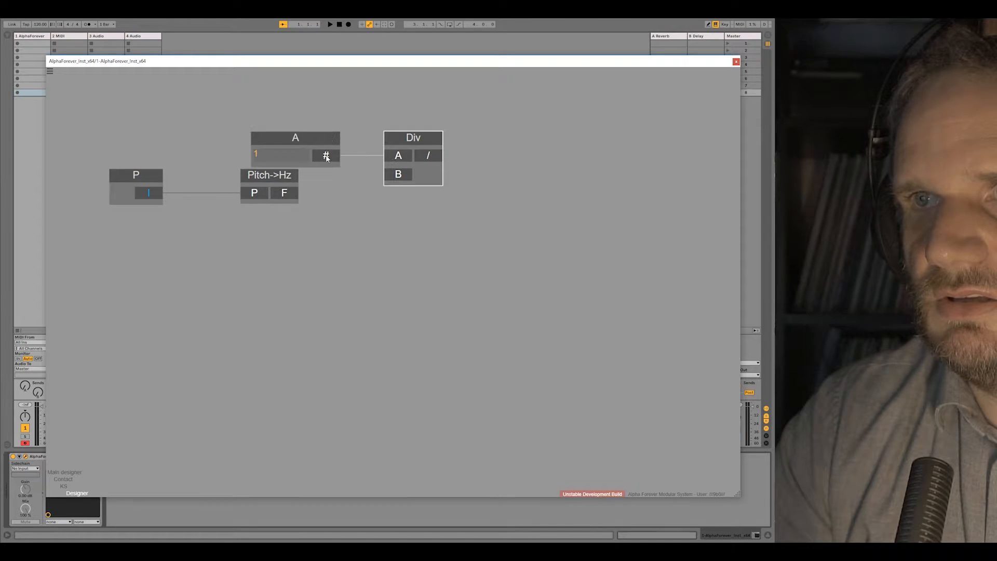
drag(290, 193, 395, 173)
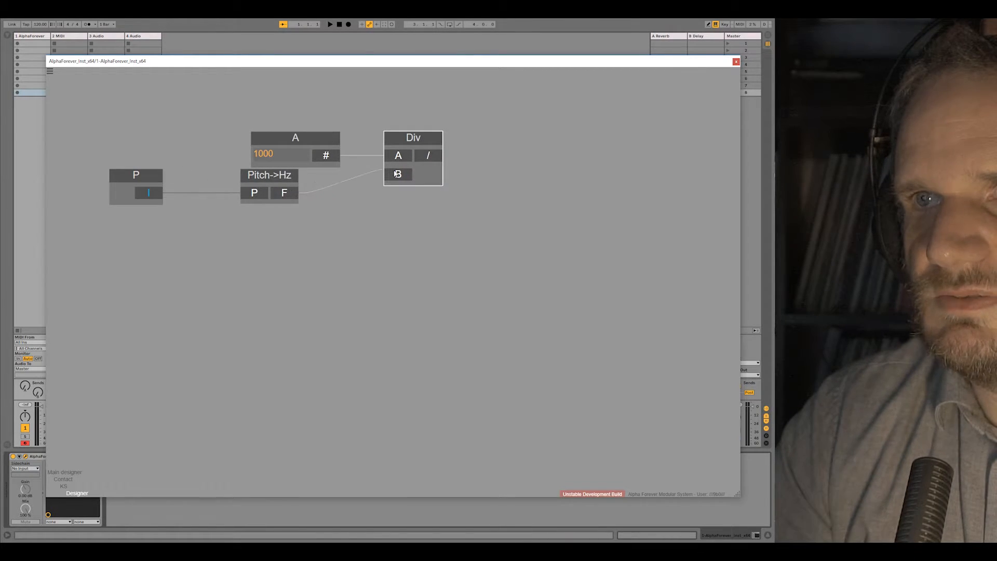
drag(99, 224, 334, 148)
drag(293, 201, 198, 159)
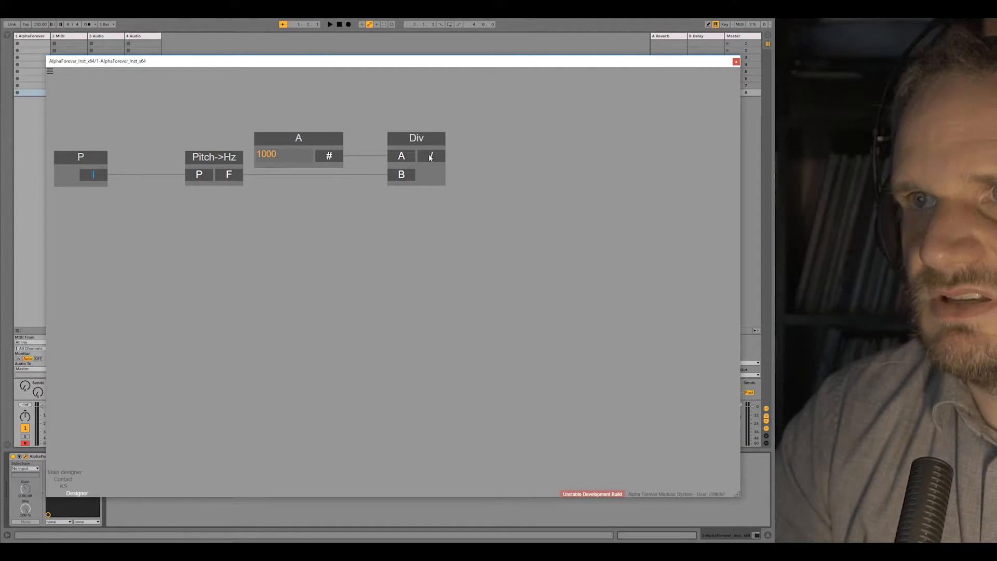
Step: Add an Out module on Div's output, centre the whole chain, and return to the KS designer
drag(435, 155, 517, 155)
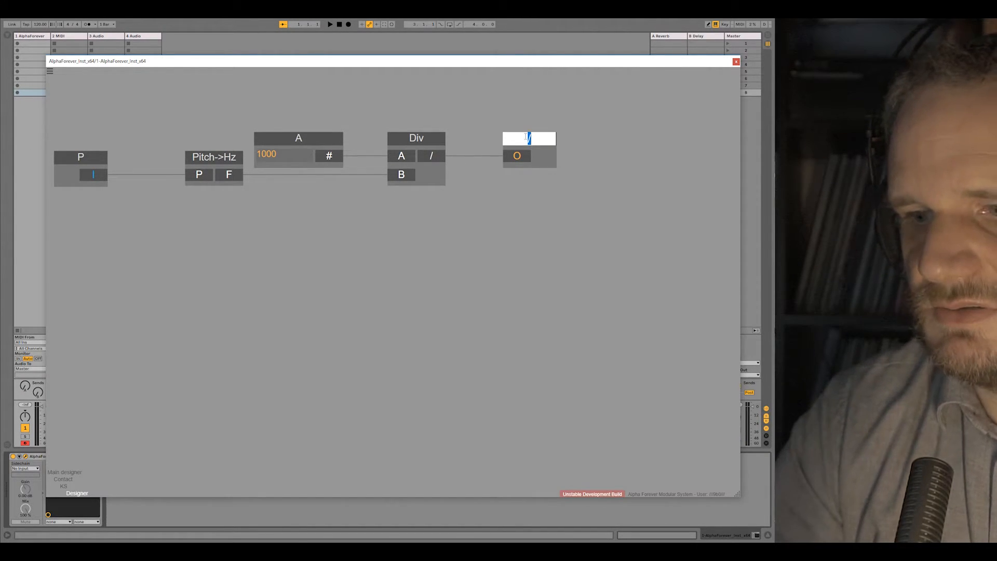
click(515, 201)
key(ctrl+a)
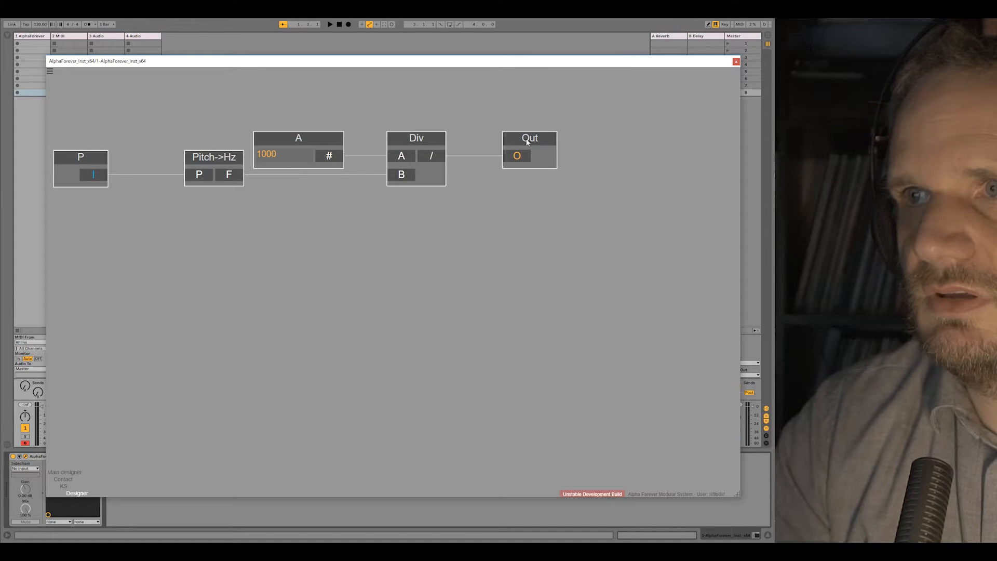
drag(528, 140, 600, 246)
double_click(491, 173)
click(278, 249)
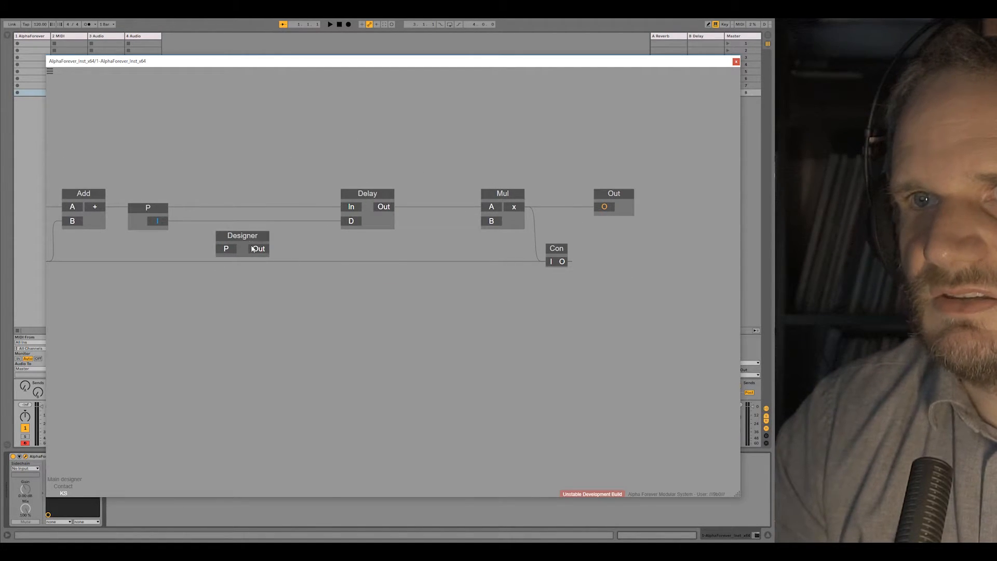
Step: Rename the nested designer's Out module as Ms and the designer itself as "P -> Ms"
double_click(246, 249)
double_click(603, 245)
text(Ms)
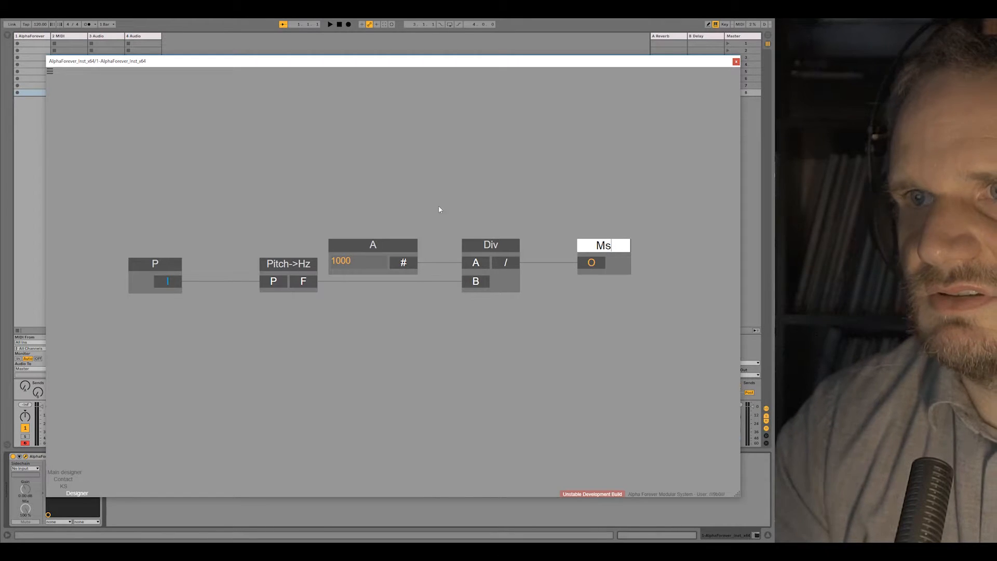
double_click(344, 185)
double_click(249, 237)
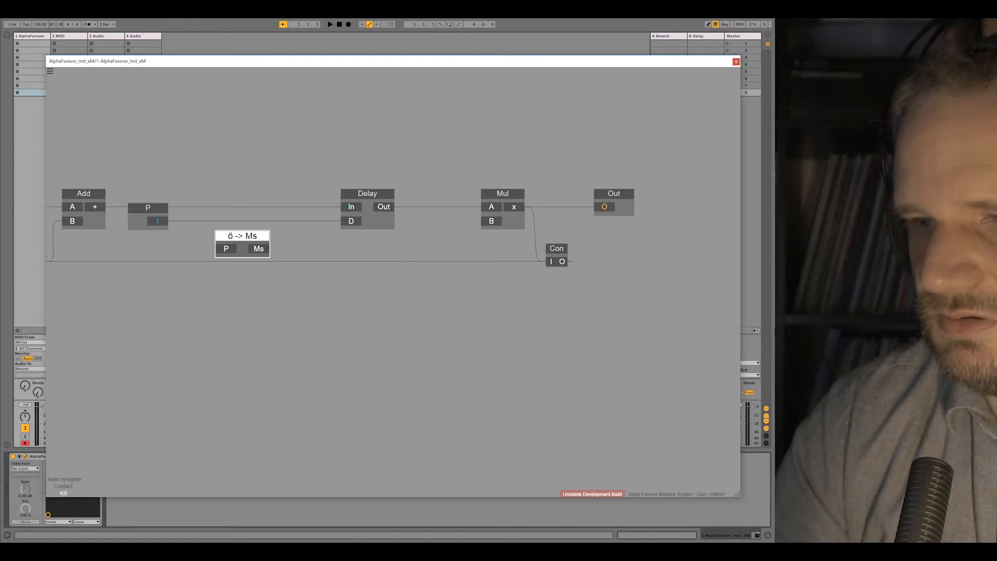
click(270, 177)
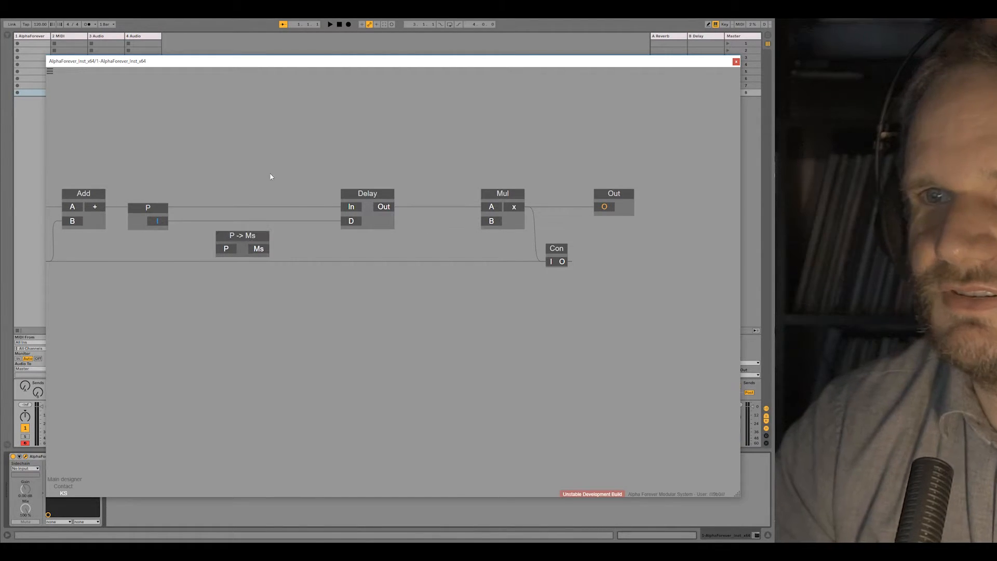
Step: Wire P -> Ms between the P input and Delay's D input, and line both modules up beside Delay
double_click(275, 291)
double_click(414, 227)
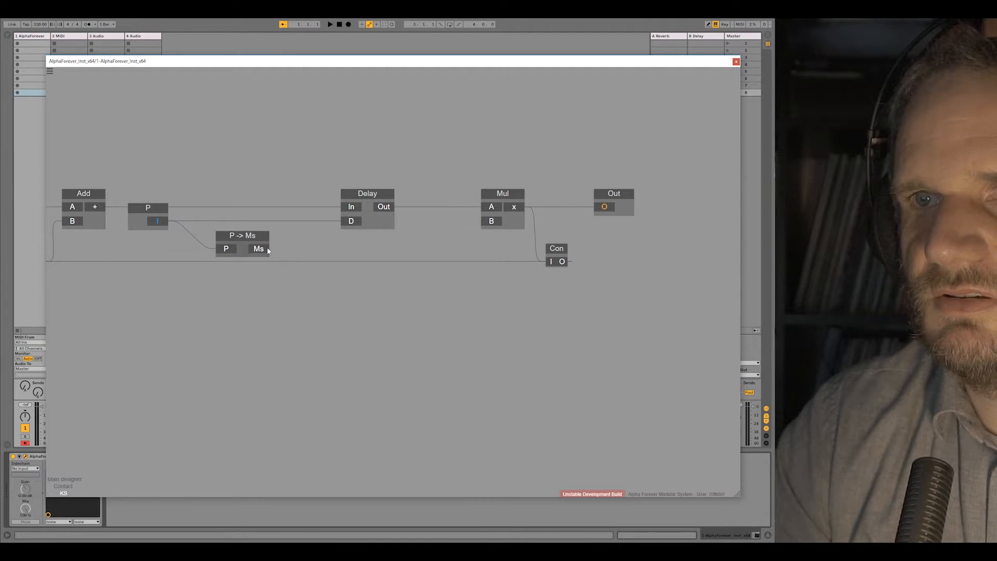
drag(238, 236, 283, 209)
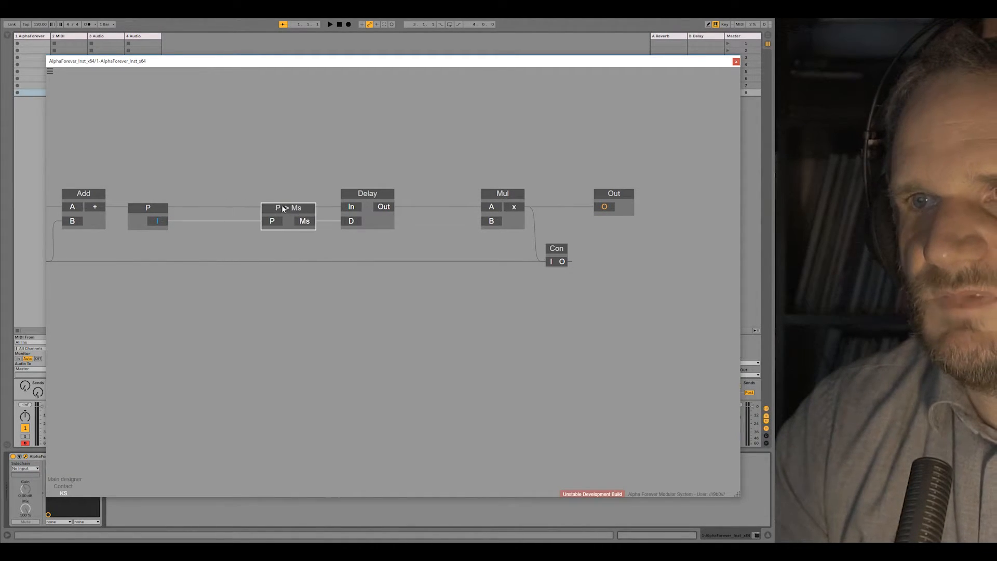
drag(156, 208, 218, 208)
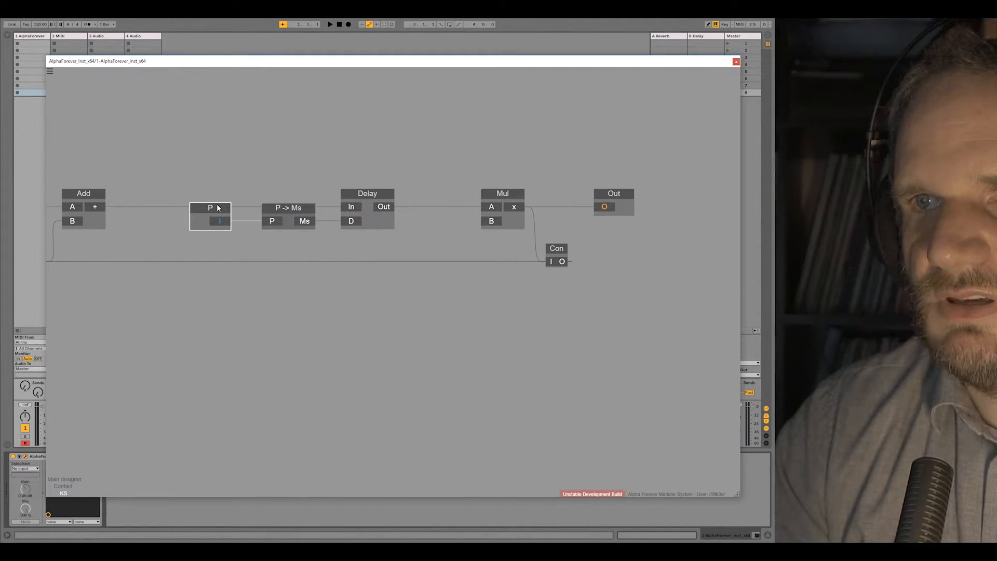
Step: Add an input module named Fb connected to Mul's B input and place it between Delay and Mul
double_click(489, 221)
drag(419, 208, 430, 207)
double_click(430, 208)
click(438, 155)
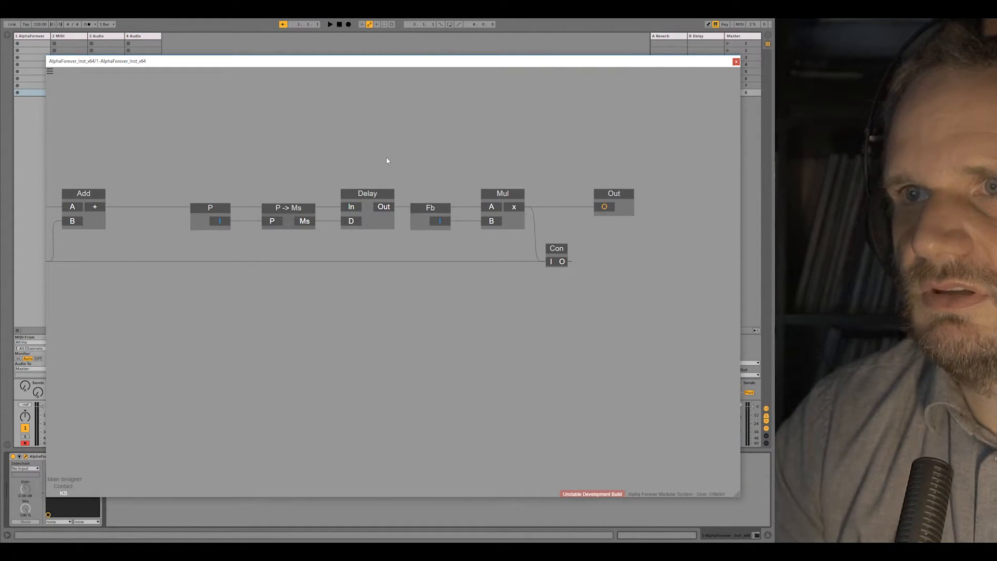
Step: Tidy the KS layout by moving Delay, Fb, Mul, Con and Out together closer to P -> Ms
drag(372, 148, 423, 148)
scroll(421, 148, down, 3)
drag(278, 169, 325, 196)
drag(385, 150, 706, 294)
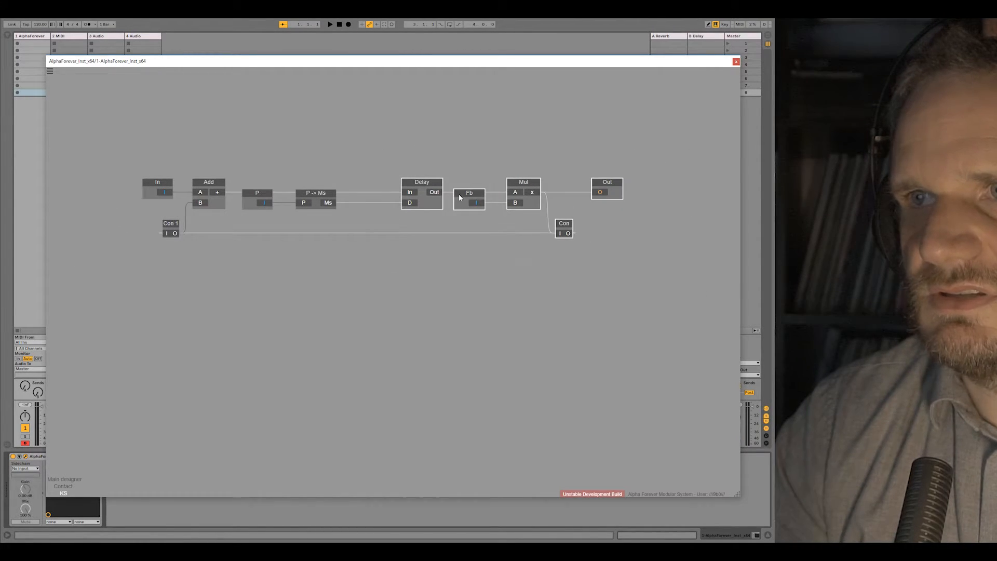
drag(465, 197, 421, 196)
Step: Return to the Contact designer, wire KS between Mul and Scope's IA input, and align it with them
double_click(408, 137)
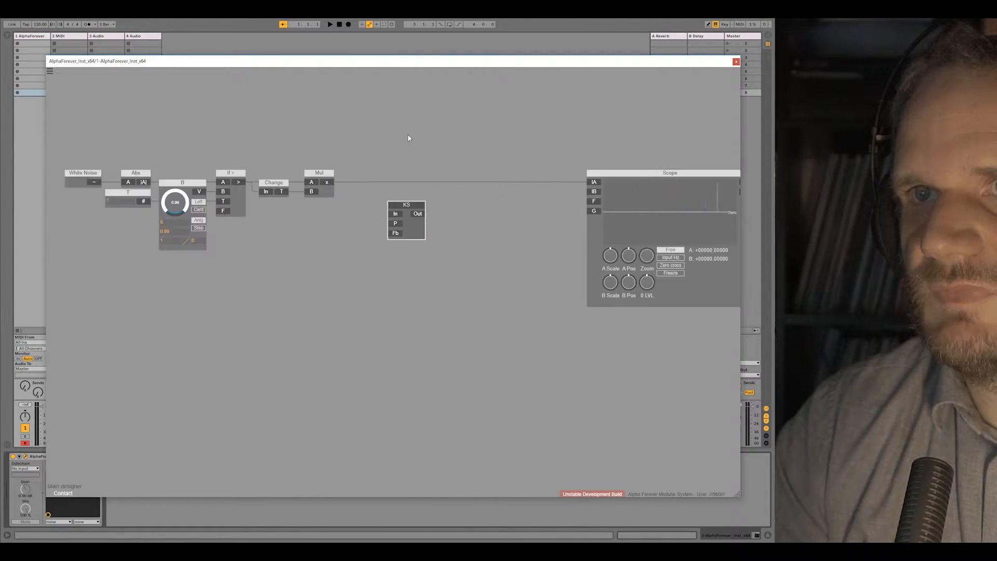
click(342, 195)
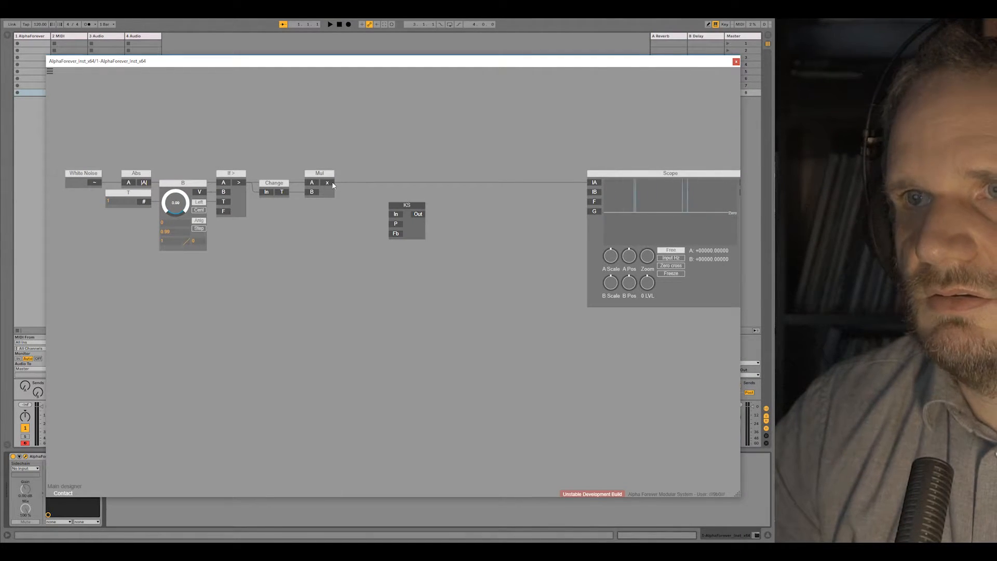
drag(379, 209, 592, 185)
drag(407, 172, 473, 173)
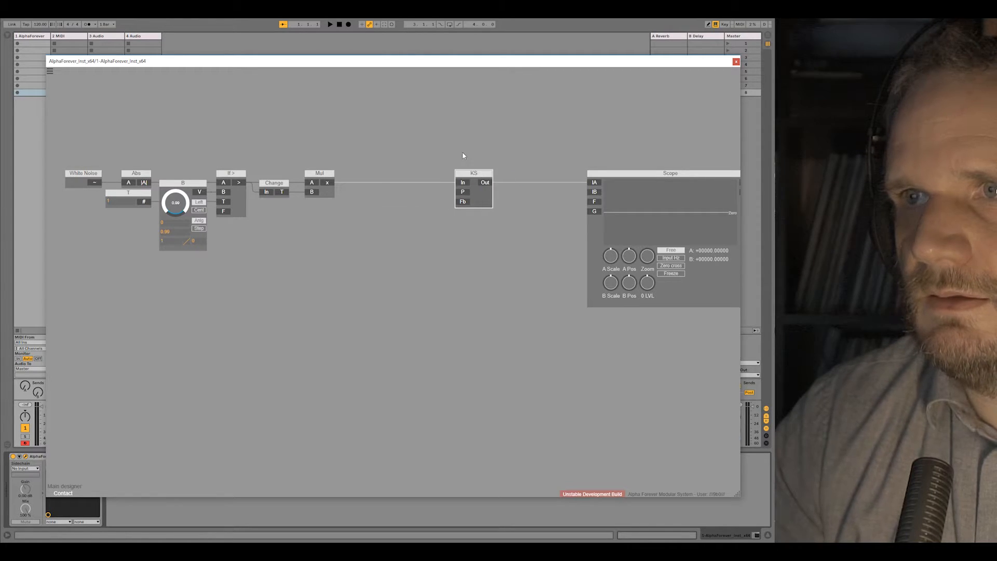
Step: Add a P input module and an Fb knob to KS's matching inputs, placing P near Mul
double_click(463, 192)
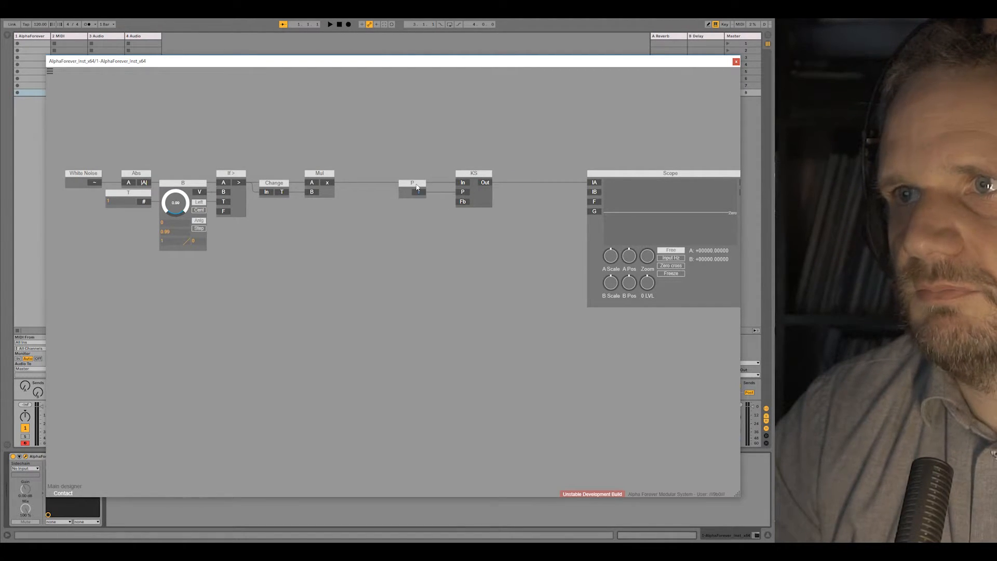
drag(415, 185, 376, 184)
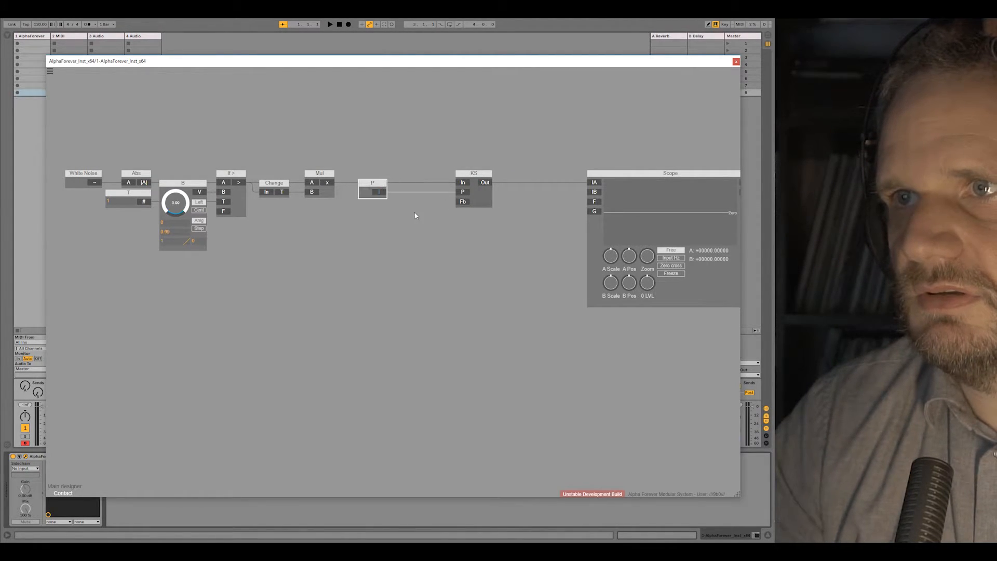
double_click(462, 204)
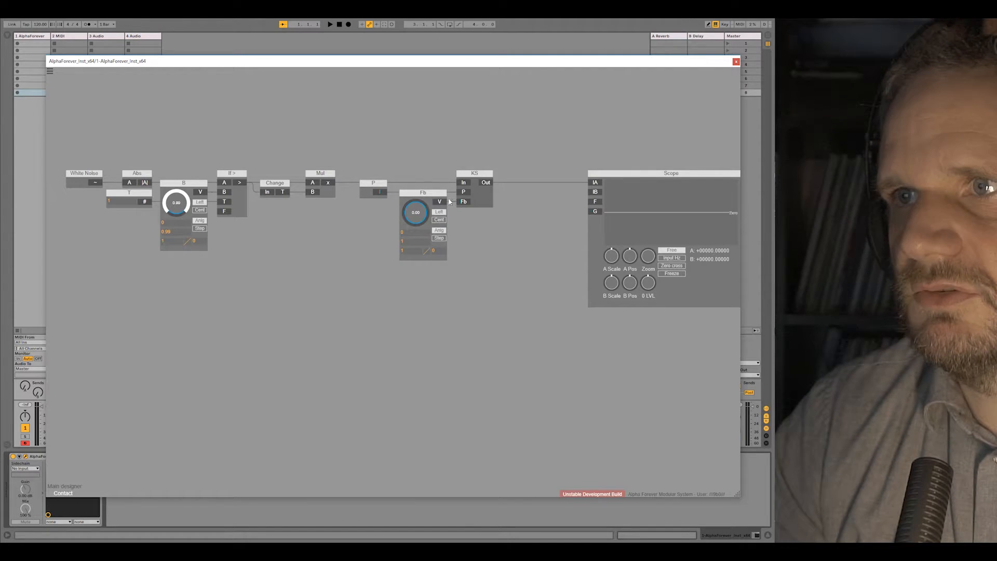
Step: Return to the main designer and add a Midi Note module with its P output wired to Contact's P input
double_click(422, 159)
right_click(219, 219)
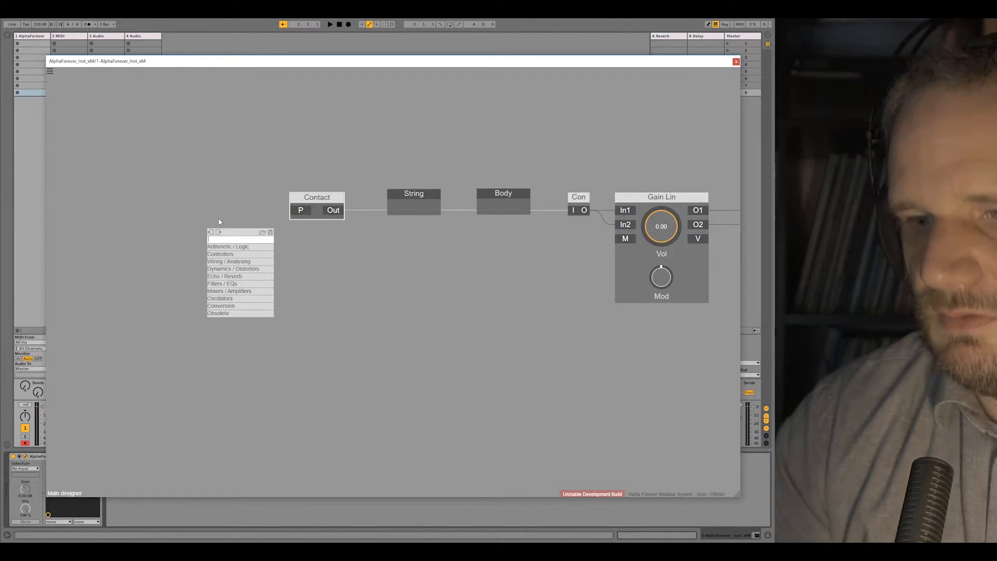
text(midi)
click(317, 250)
drag(247, 251, 300, 213)
double_click(245, 253)
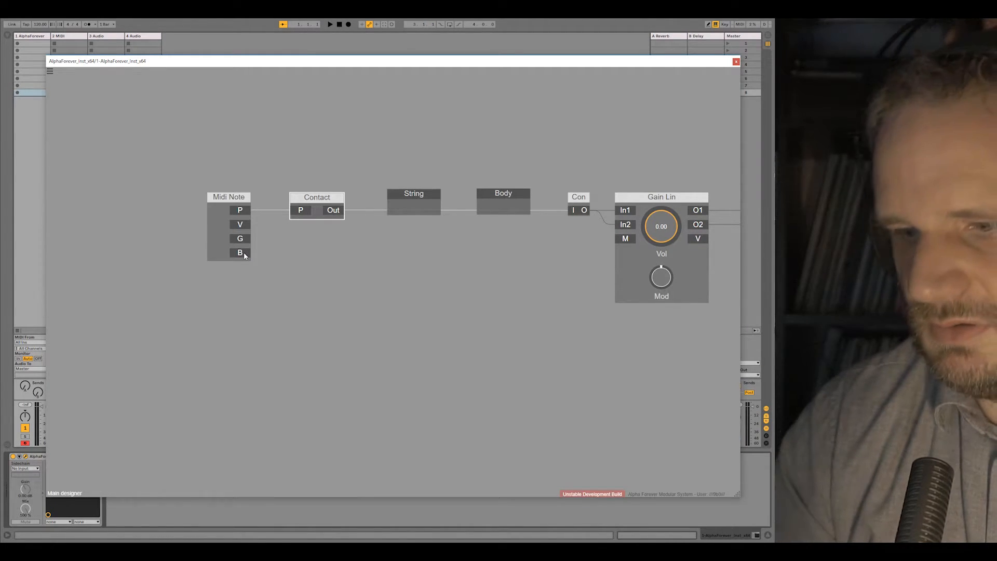
Step: Reopen the Contact designer and raise the Fb knob feeding KS to about 0.95
double_click(318, 213)
drag(414, 214, 418, 206)
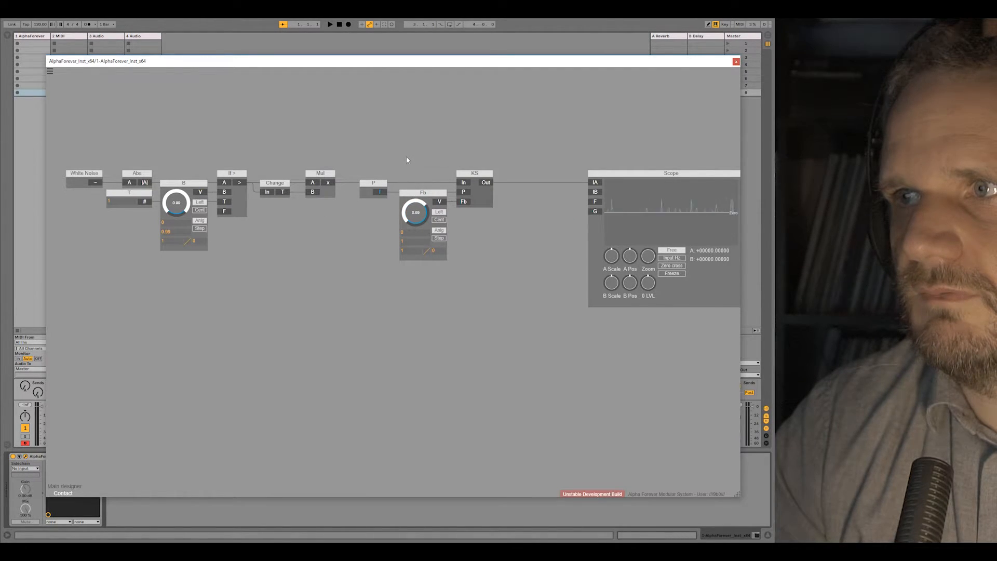
drag(404, 142, 403, 136)
Step: Shift the trigger chain from White Noise to Mul away from P, and insert a second Mul module into the gap
drag(502, 123, 313, 128)
drag(274, 283, 404, 280)
scroll(356, 224, down, 3)
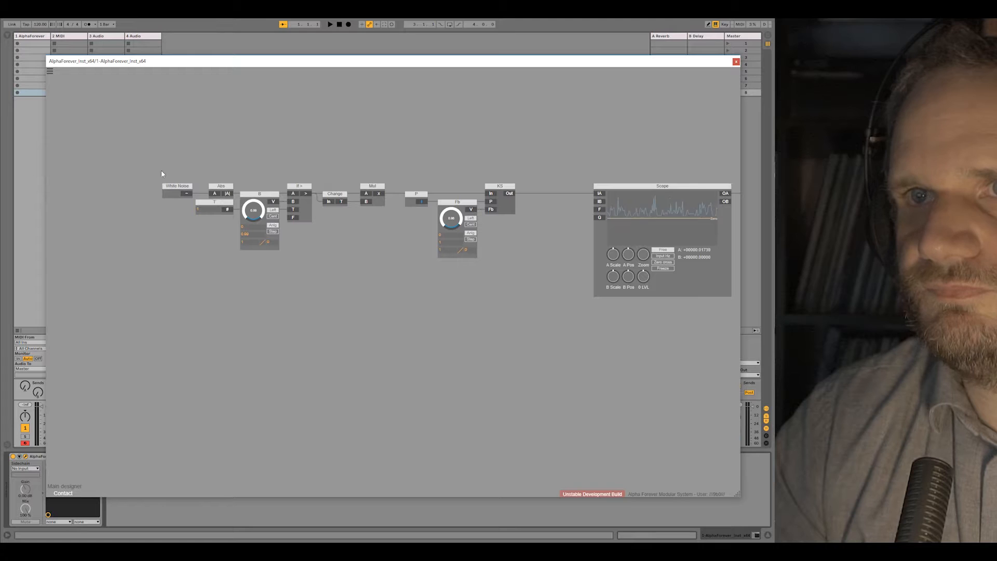
drag(145, 167, 414, 269)
drag(373, 186, 316, 186)
click(333, 206)
right_click(326, 192)
text(mul)
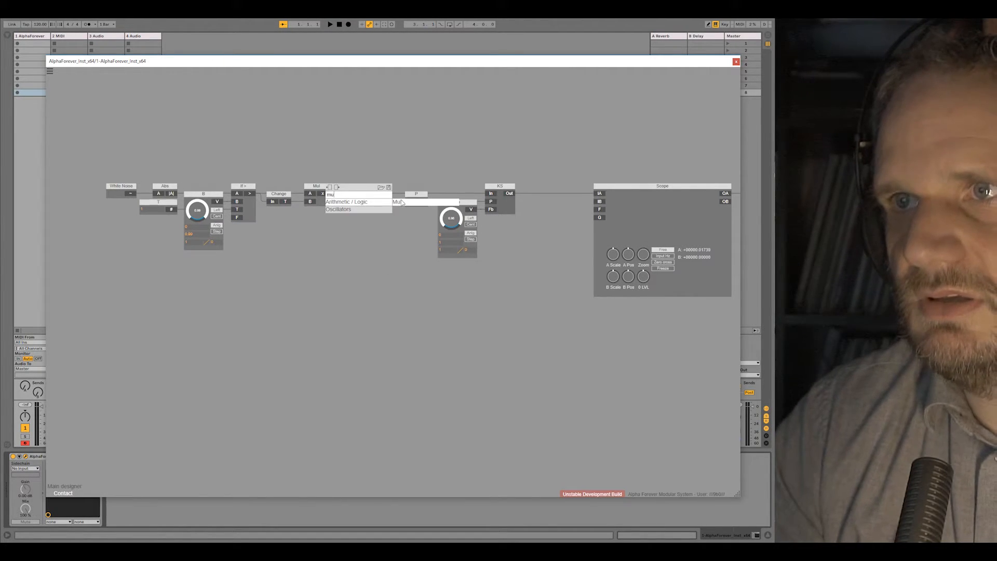
key(Return)
Step: Wire White Noise to Mul 1's B input through a Con module, raising White Noise and Con above the trigger chain
drag(133, 195, 134, 176)
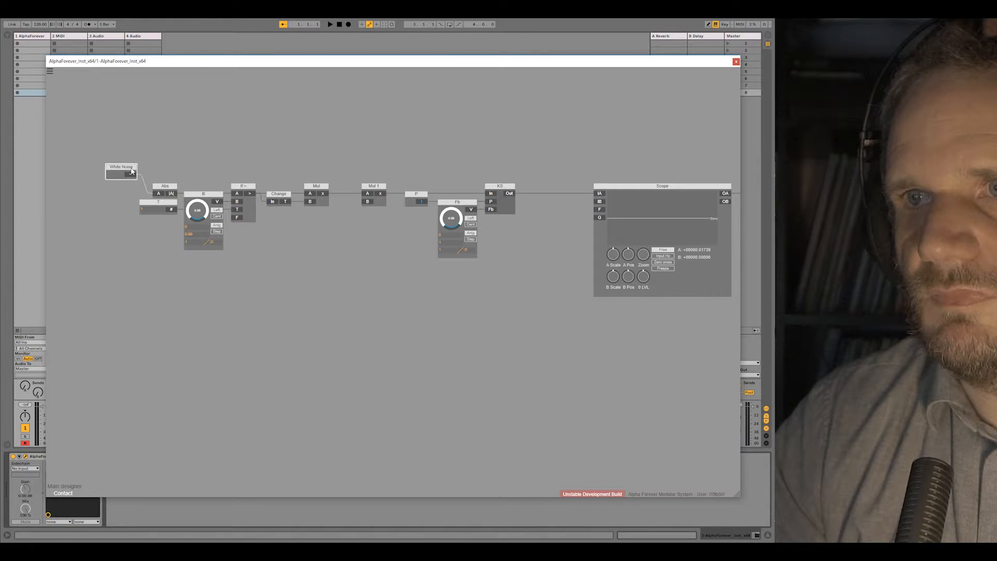
drag(364, 202, 365, 201)
right_click(367, 198)
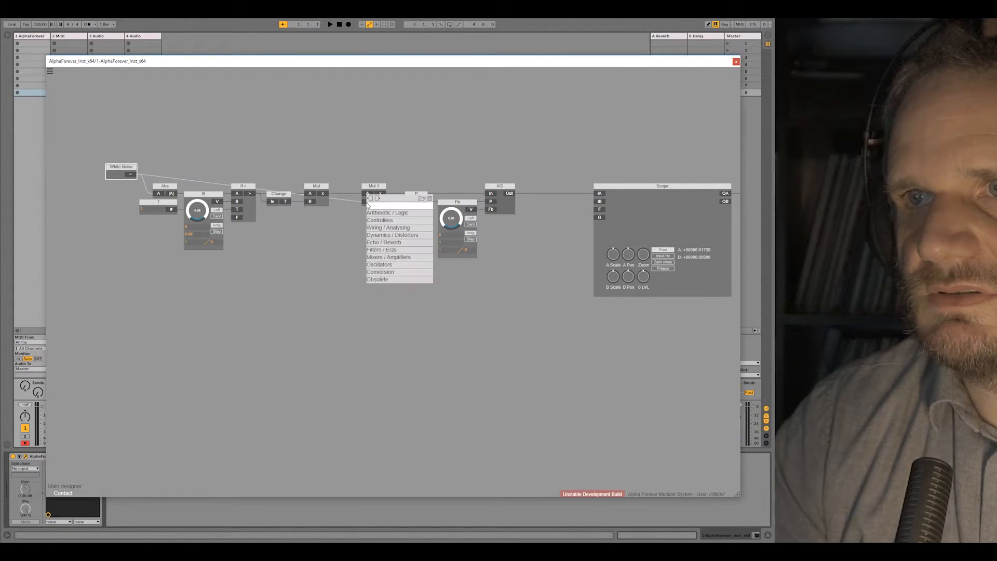
mouse_move(410, 227)
click(457, 294)
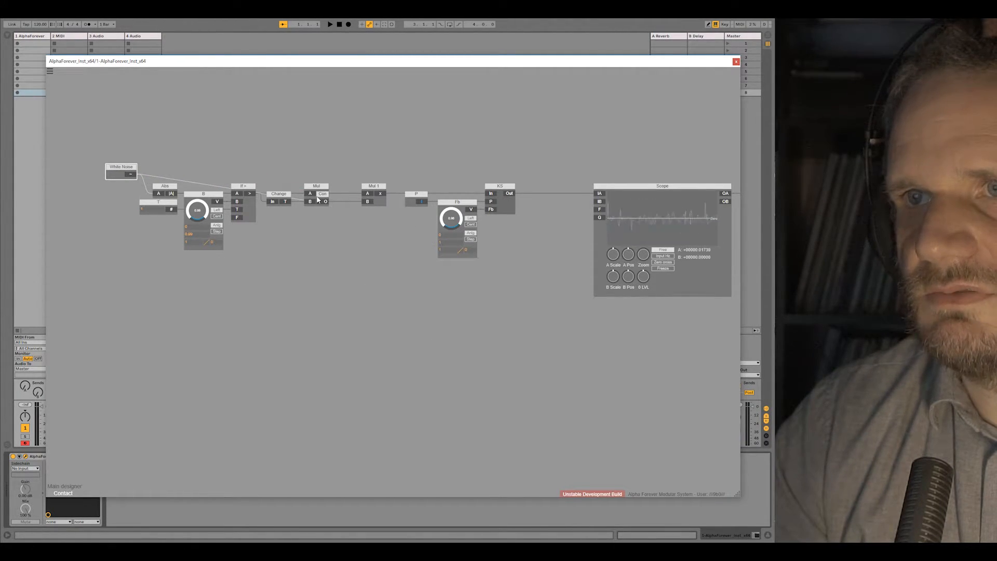
drag(320, 195, 333, 168)
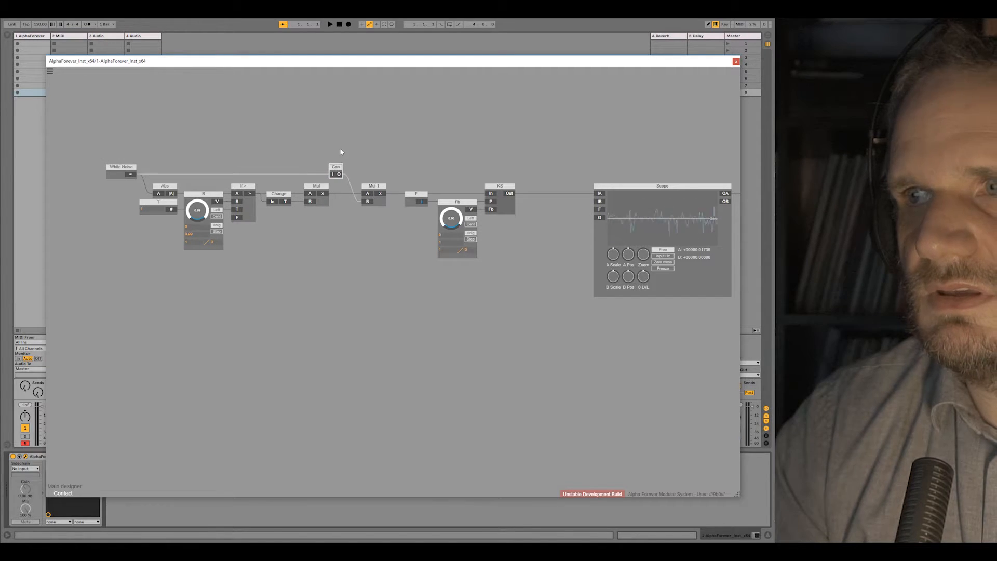
Step: Add a constant to Scope's F input, switch Scope to Input Hz mode and set the constant to 50
scroll(555, 138, up, 3)
drag(615, 164, 372, 142)
scroll(373, 141, up, 3)
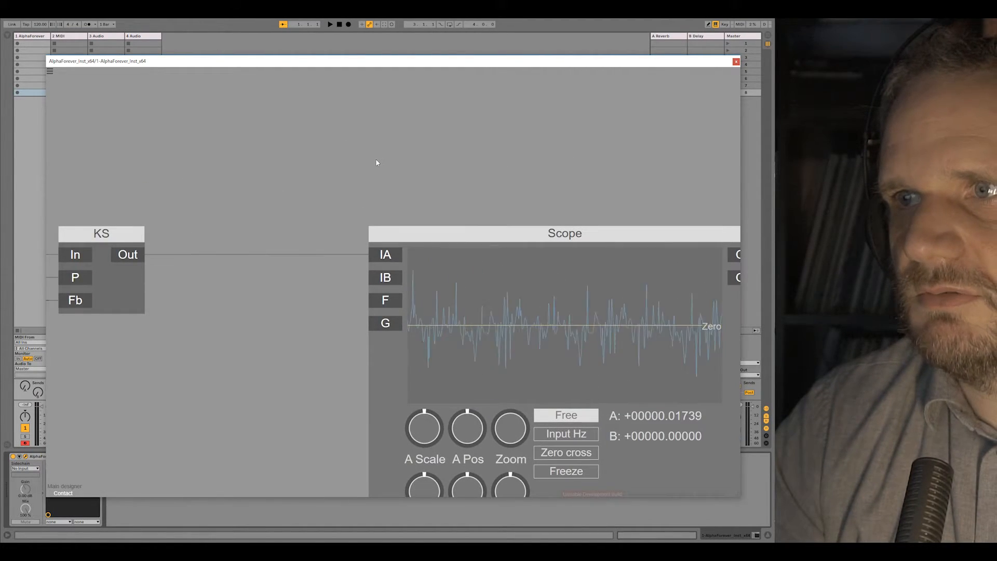
drag(431, 168, 378, 109)
click(513, 410)
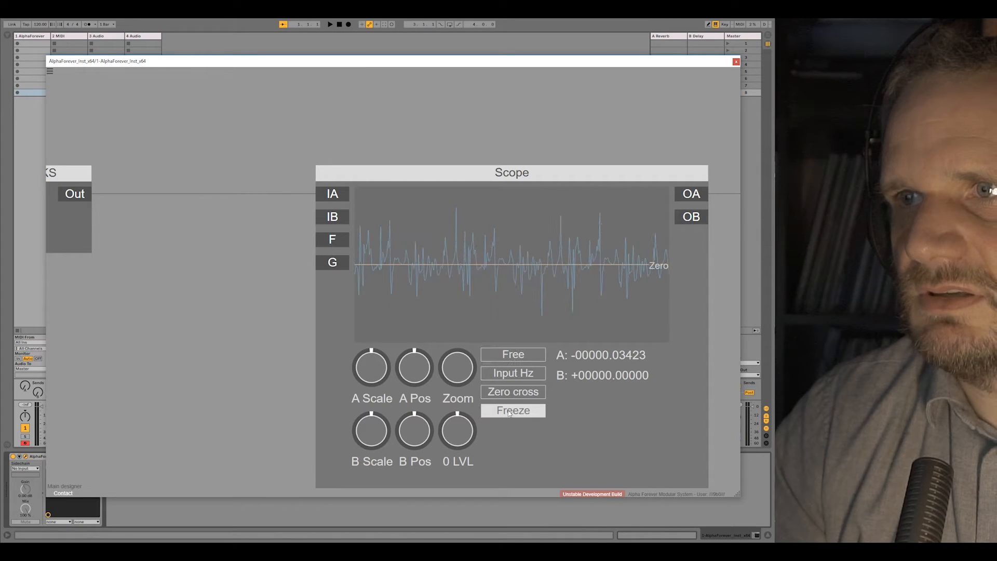
double_click(334, 240)
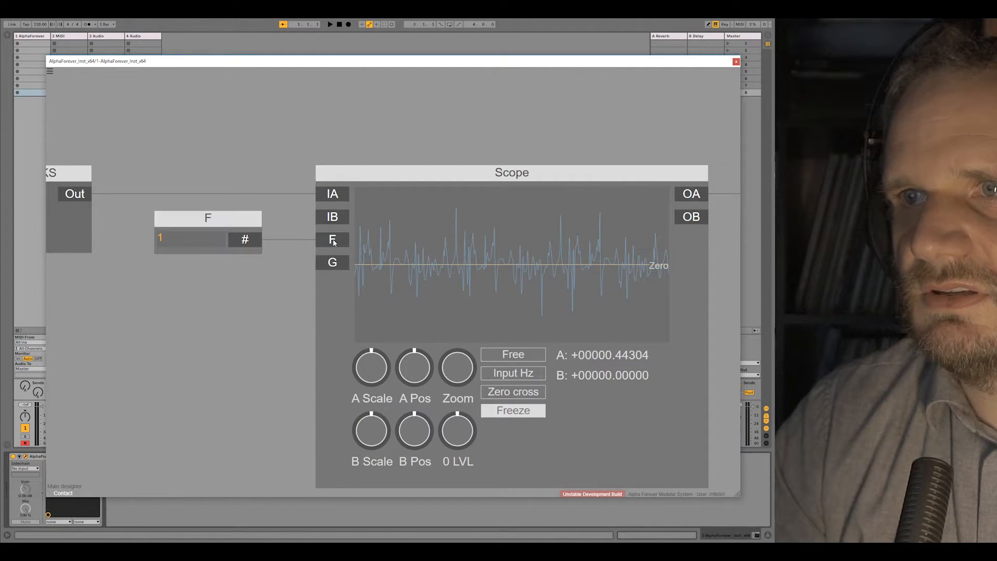
click(516, 378)
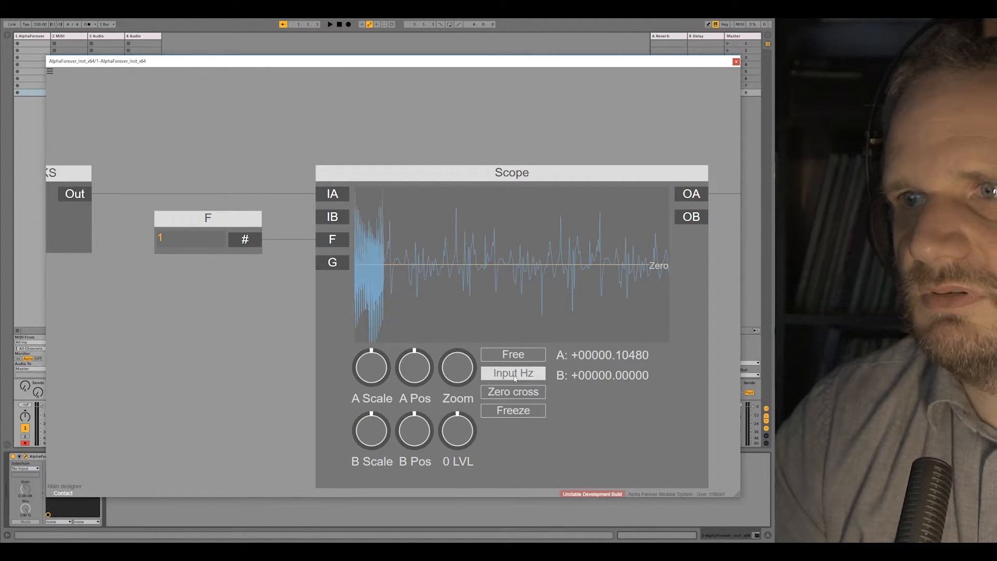
double_click(177, 238)
text(50)
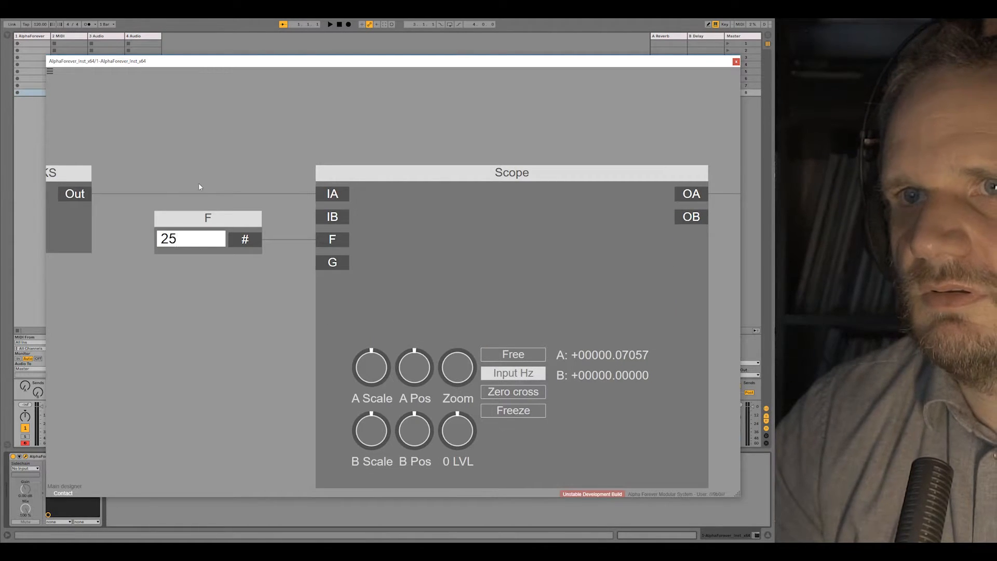
key(Return)
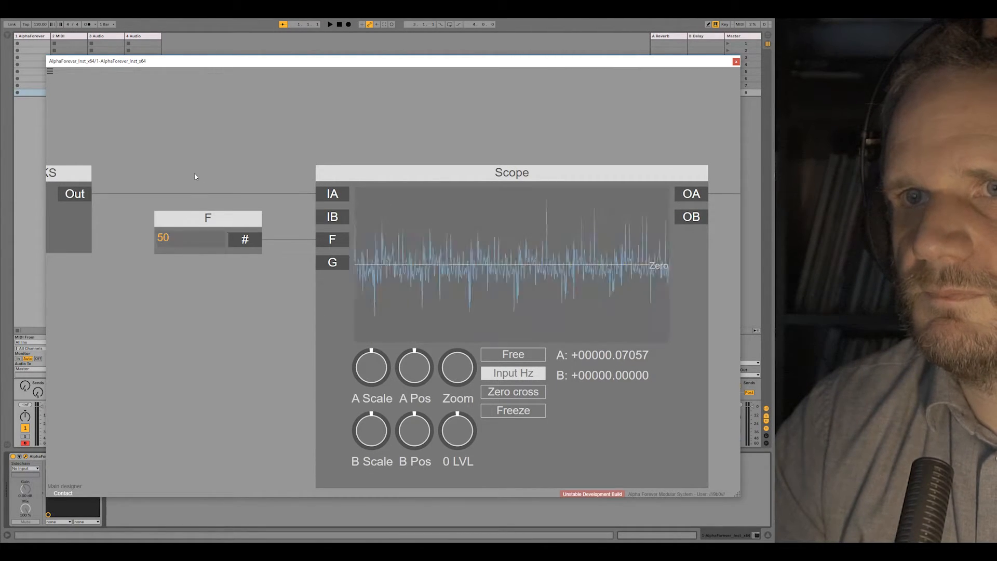
Step: Set Scope's F constant to 800 and freeze the trace
double_click(190, 238)
text(800)
key(Return)
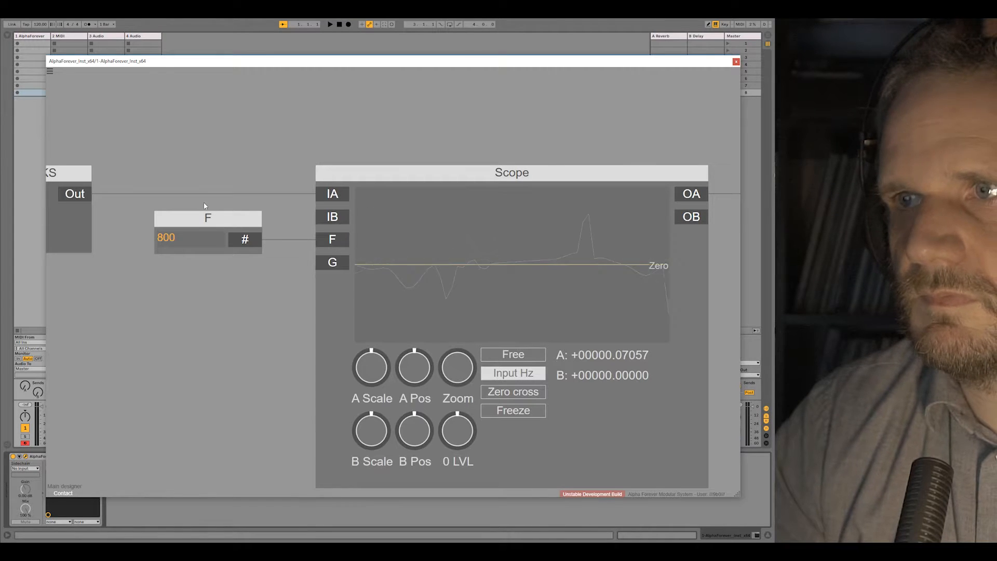
click(525, 411)
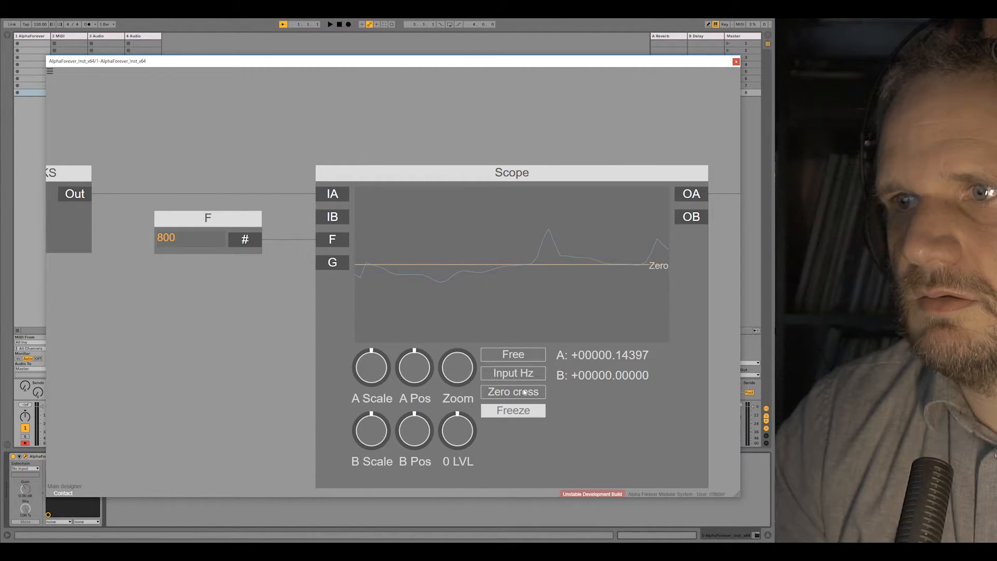
Step: Set Scope's F constant to 500, refresh the trace in Input Hz mode and freeze it again
scroll(236, 278, down, 5)
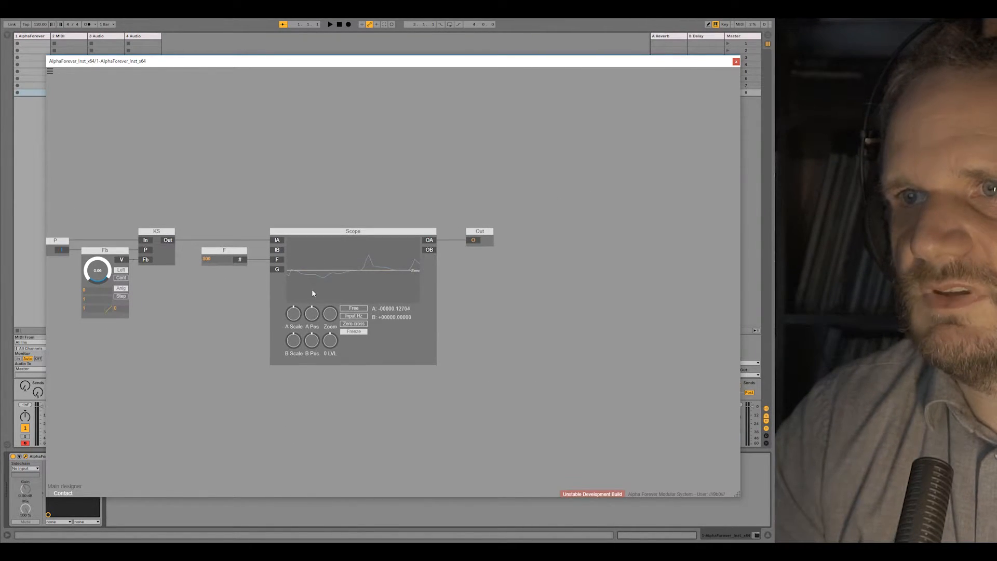
click(213, 264)
text(500)
key(Return)
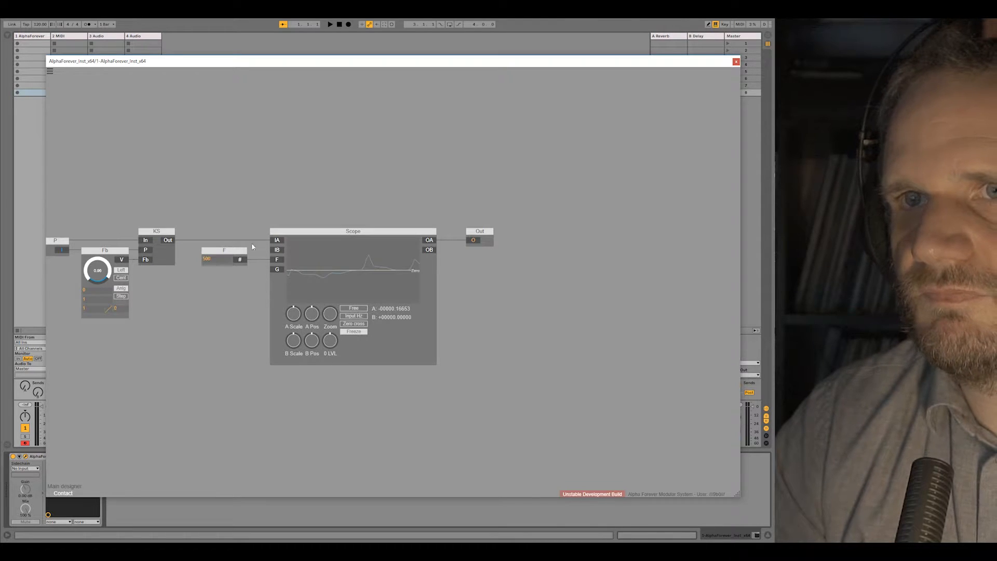
click(355, 316)
scroll(227, 257, down, 1)
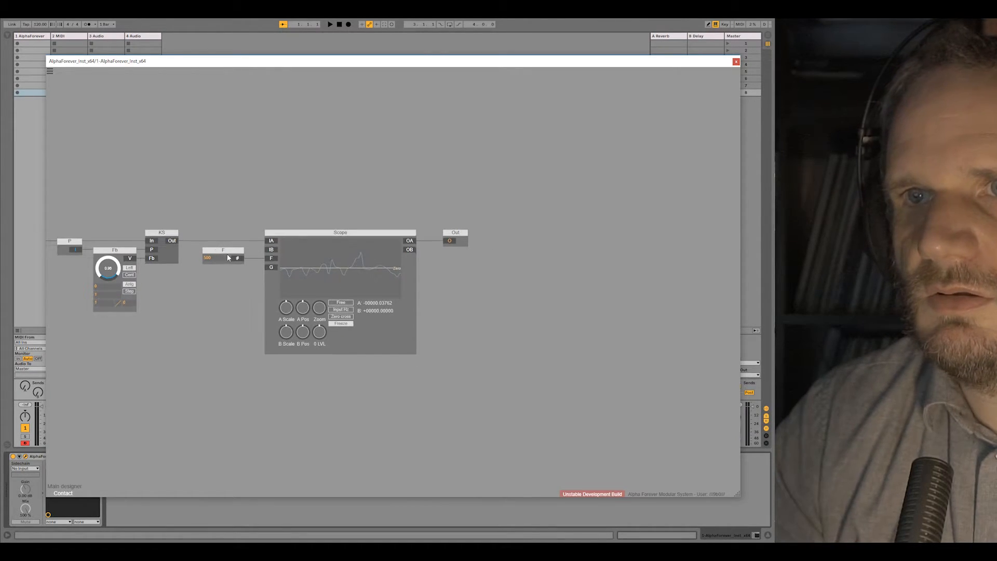
Step: Delete Scope and its F constant, and move P, Fb and KS closer to Mul 1
shift+click(304, 234)
key(Delete)
drag(294, 243, 507, 245)
drag(347, 278, 552, 283)
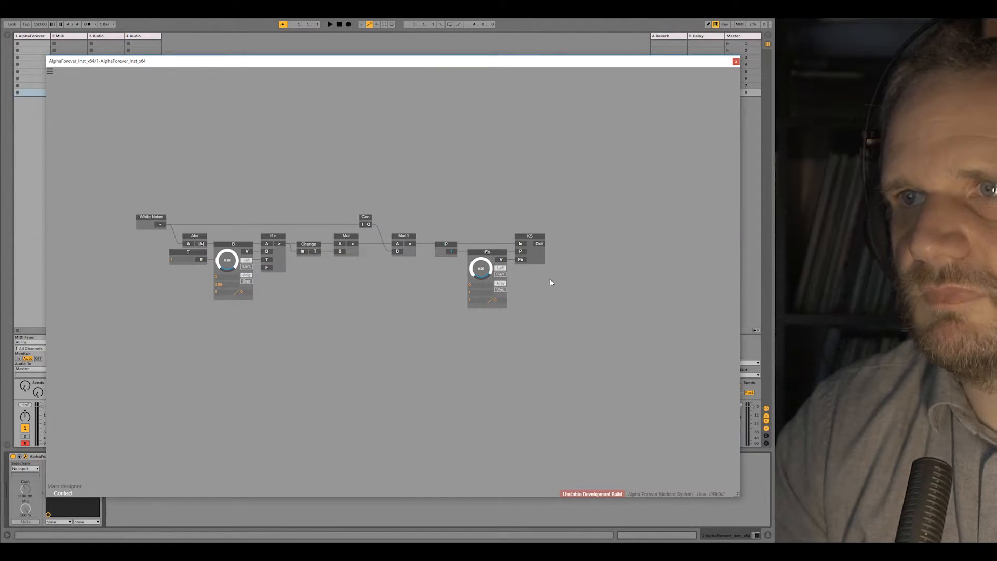
drag(426, 217, 595, 338)
drag(528, 235, 391, 246)
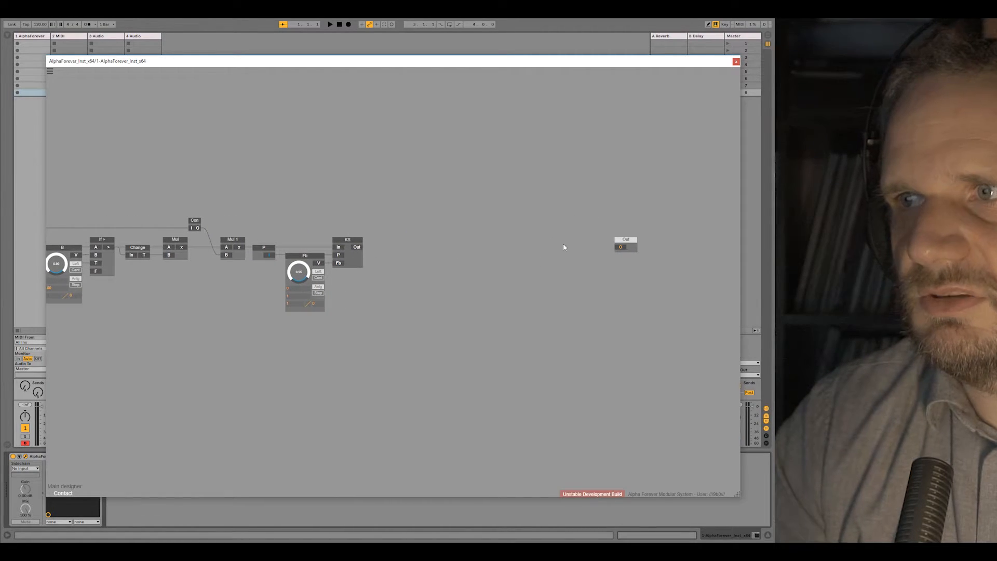
Step: Add a Filter Modulated module after KS, with P wired to PKB and OLP wired to Out, and bring Out closer
click(357, 252)
text(filter)
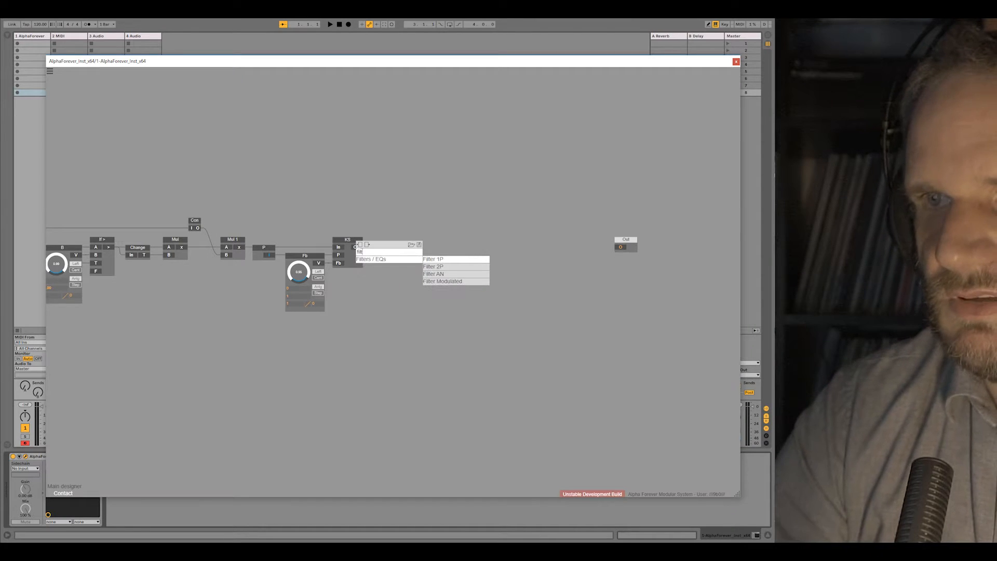
click(440, 282)
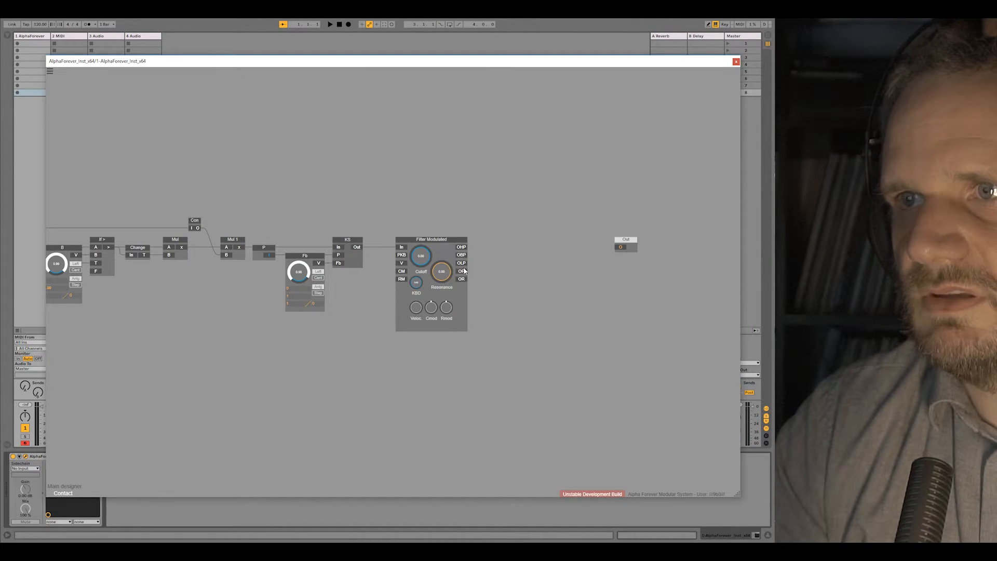
drag(622, 249, 622, 248)
drag(626, 239, 517, 256)
drag(383, 215, 490, 185)
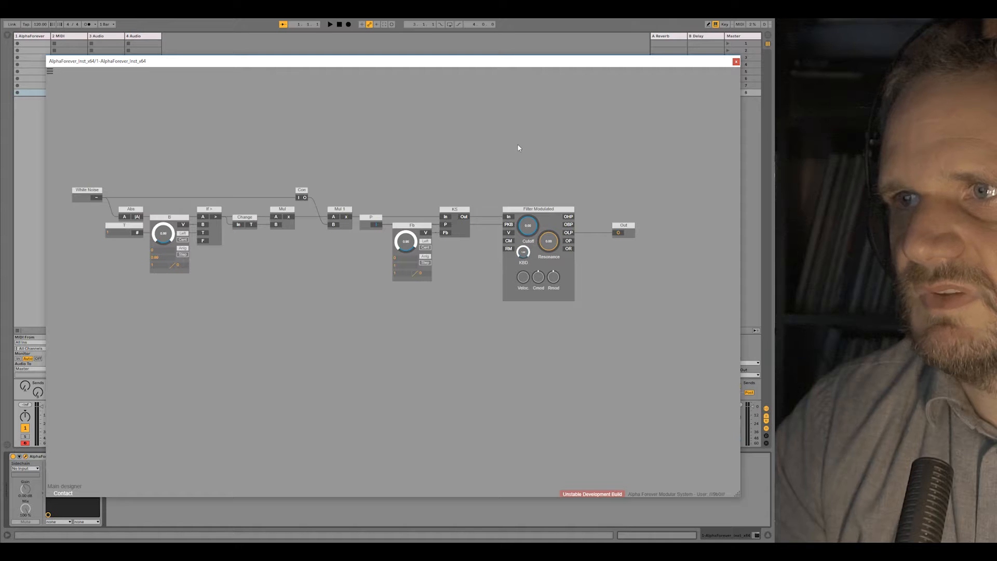
Step: Set the filter's cutoff to about 37.80 and move Filter Modulated and Out closer to KS
scroll(534, 193, up, 2)
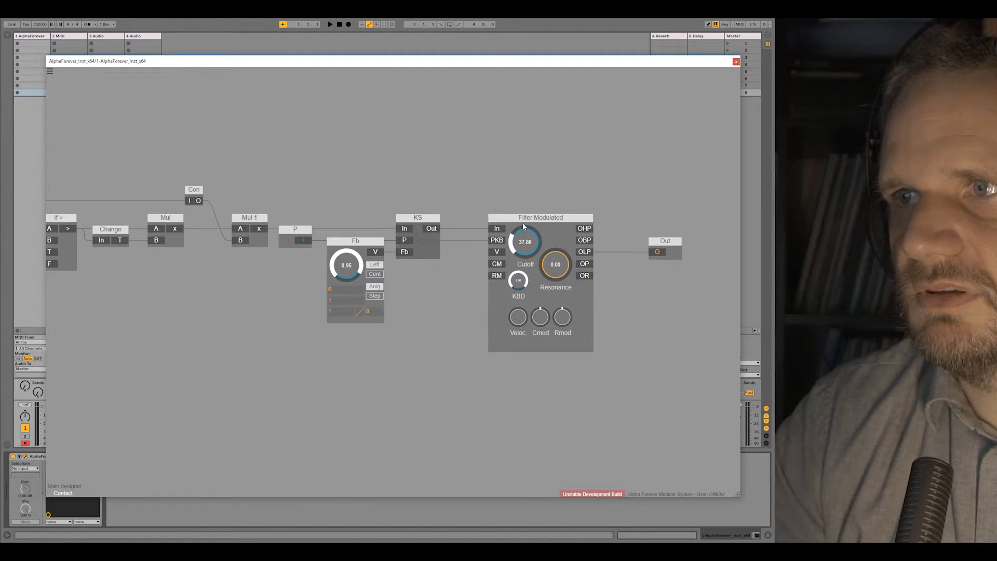
scroll(519, 183, down, 2)
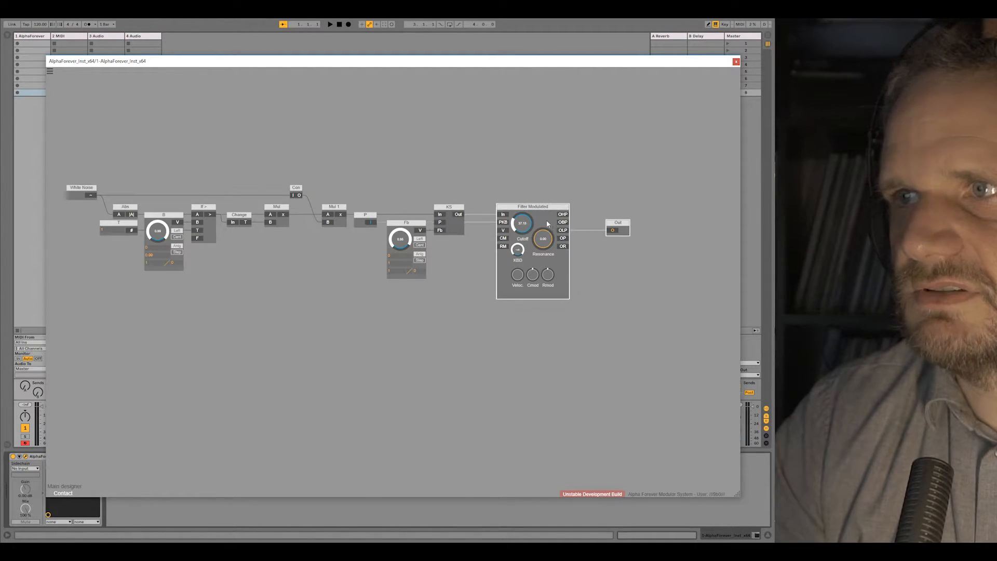
drag(537, 208, 522, 208)
click(554, 198)
drag(599, 223, 584, 222)
Step: Return to the main designer and move Contact closer to Midi Note
drag(464, 166, 527, 173)
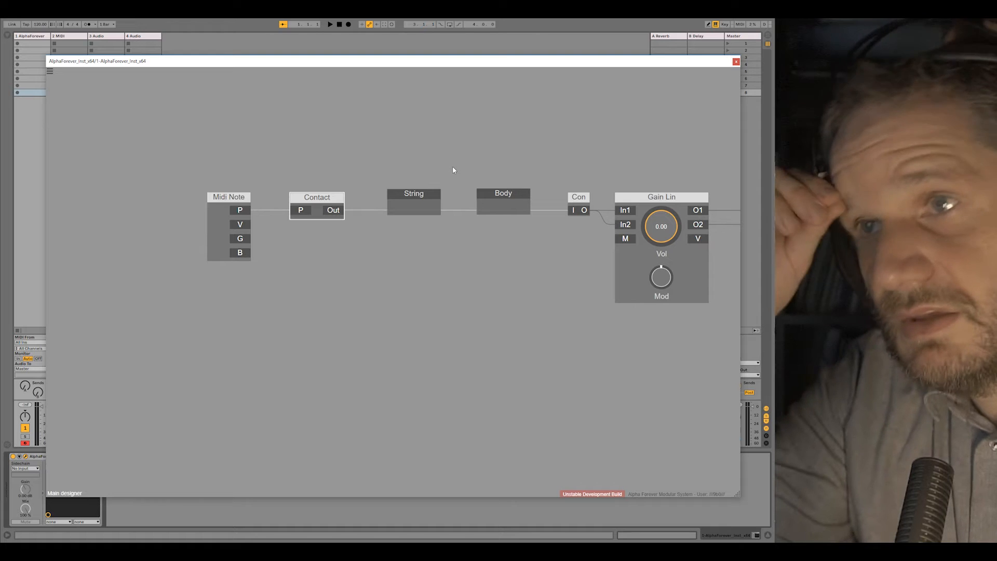
drag(317, 199, 292, 199)
Step: Audition the patch by raising Gain Lin's volume to 1.00, and bring it back down to 0.00
drag(653, 230, 655, 179)
drag(661, 223, 670, 190)
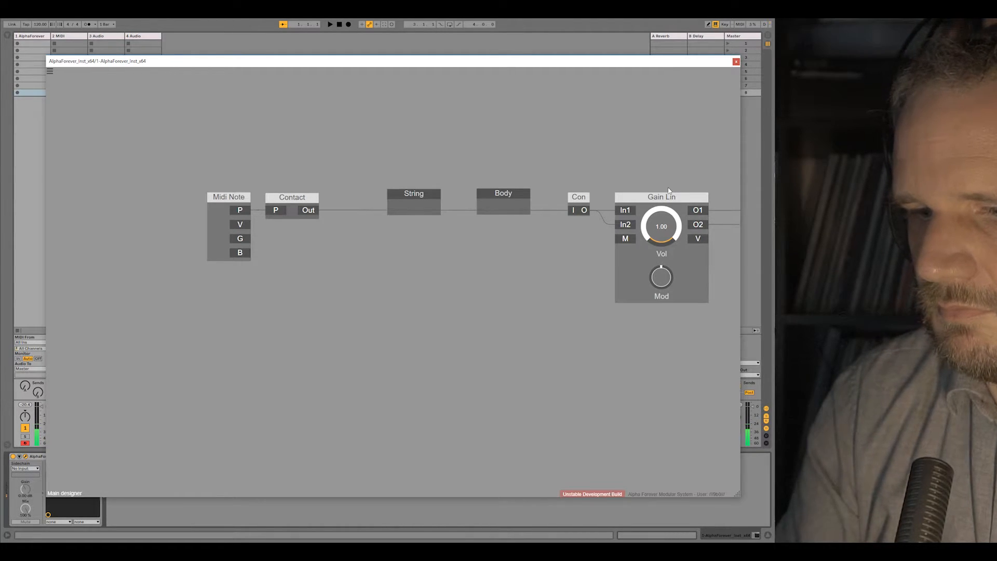
drag(662, 228, 616, 358)
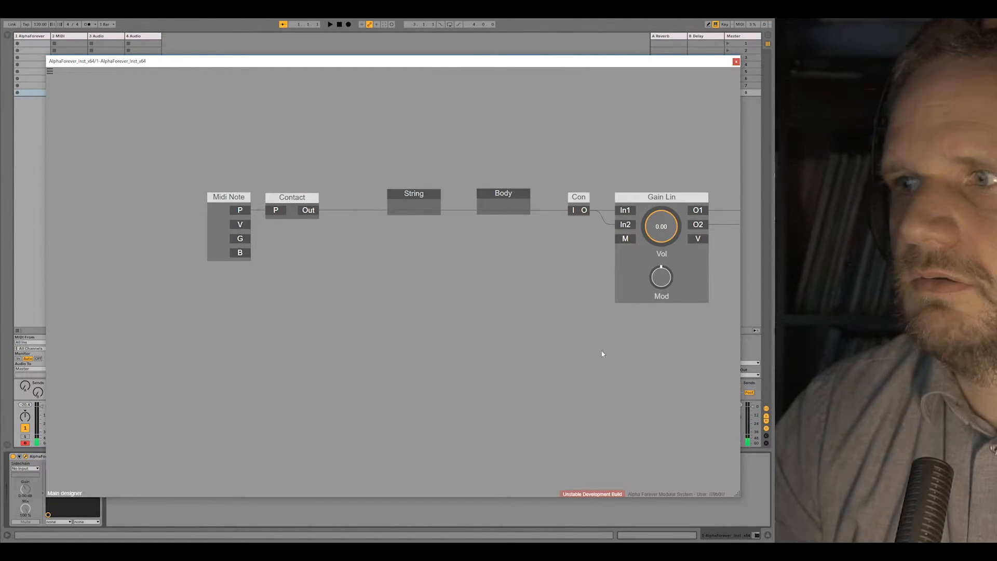
Step: Move String closer to Contact in line with the signal wire, and reopen the Contact designer
drag(408, 194, 393, 202)
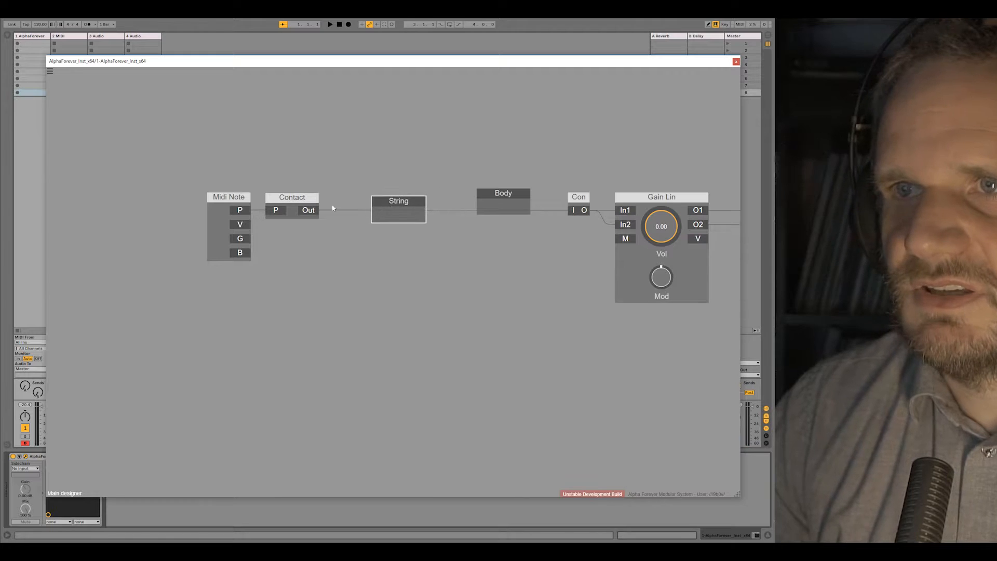
double_click(297, 211)
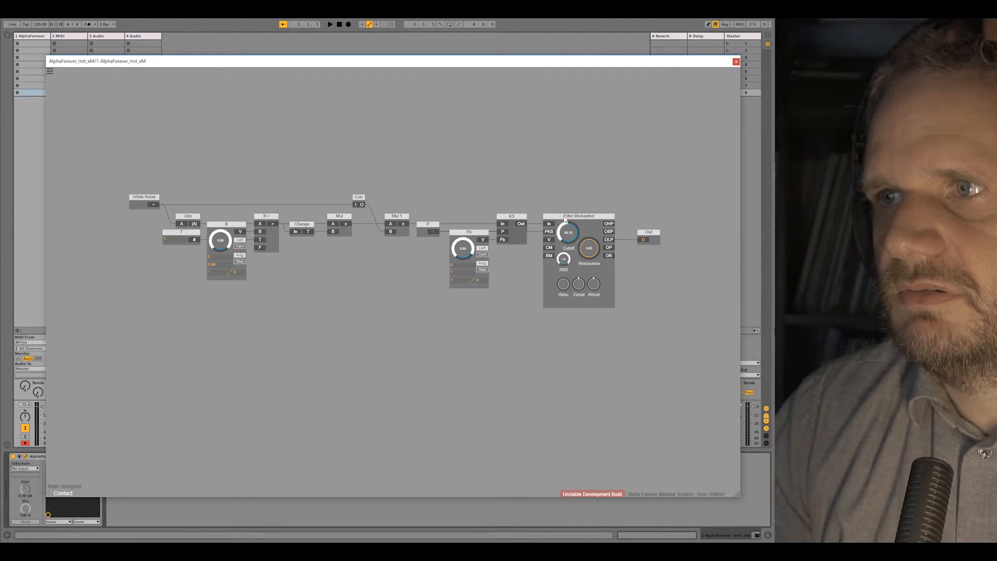
Step: Return to the main designer and move String closer to Contact
double_click(474, 182)
drag(662, 229, 601, 246)
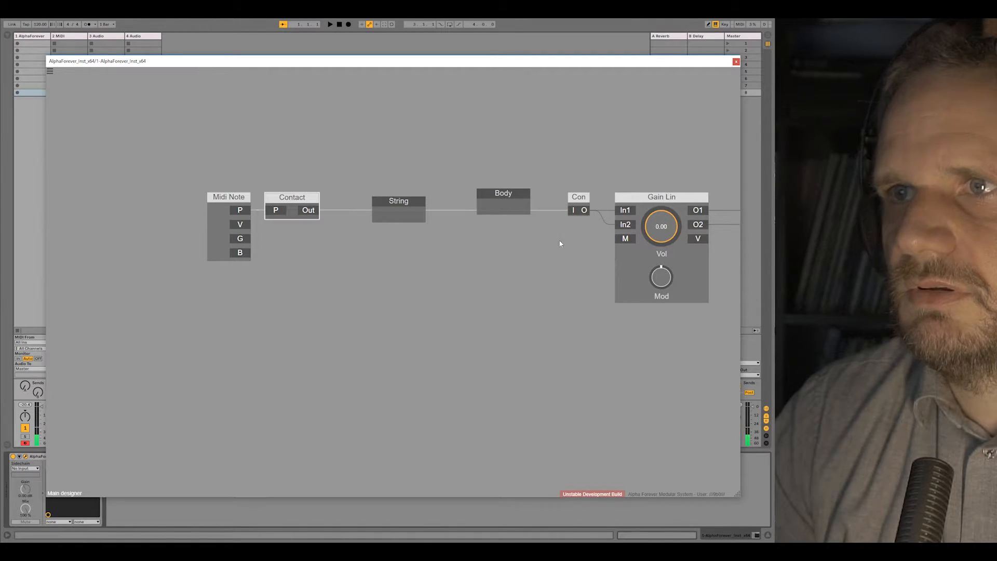
click(396, 202)
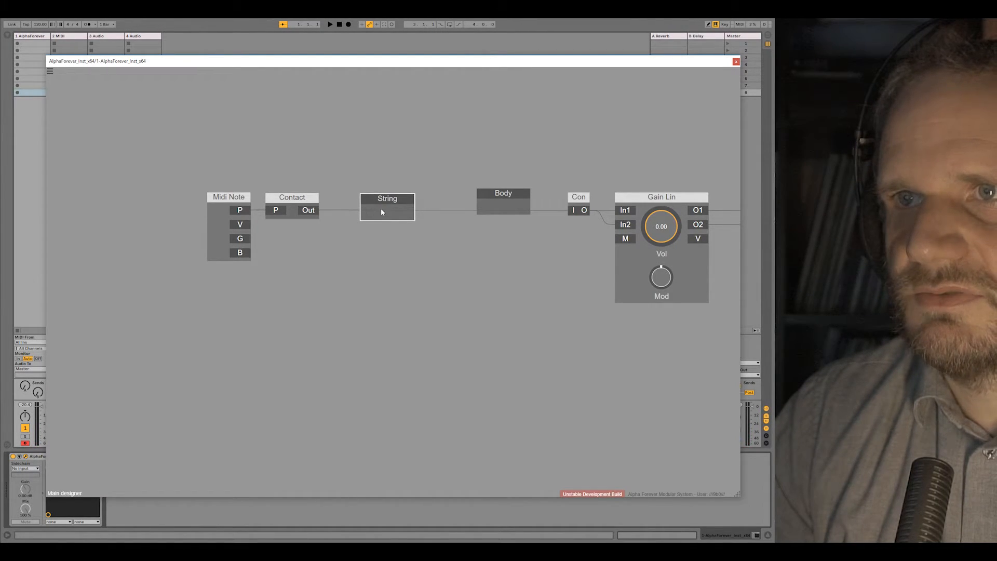
double_click(382, 210)
double_click(267, 219)
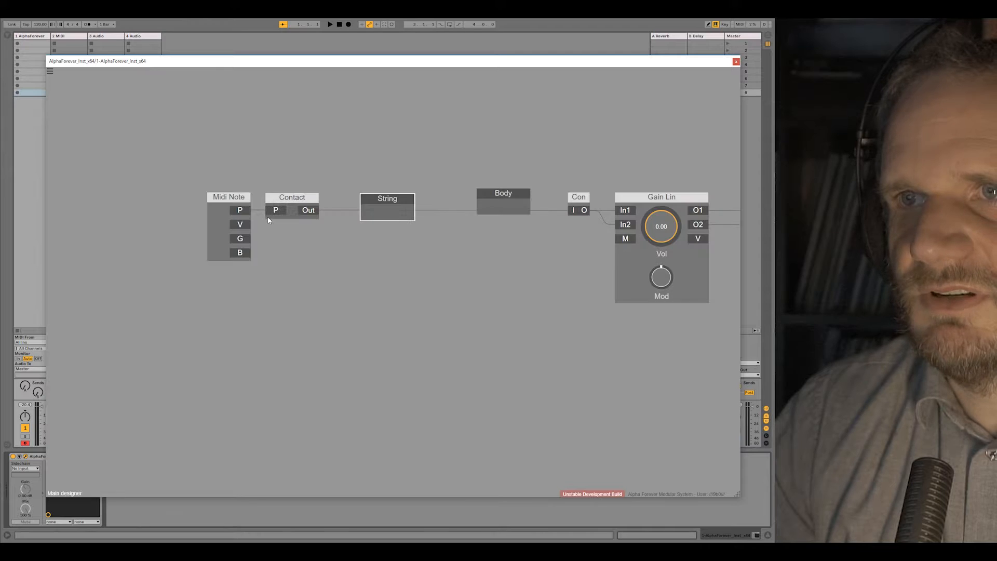
Step: Copy the KS module from the Contact designer into the String designer
double_click(318, 204)
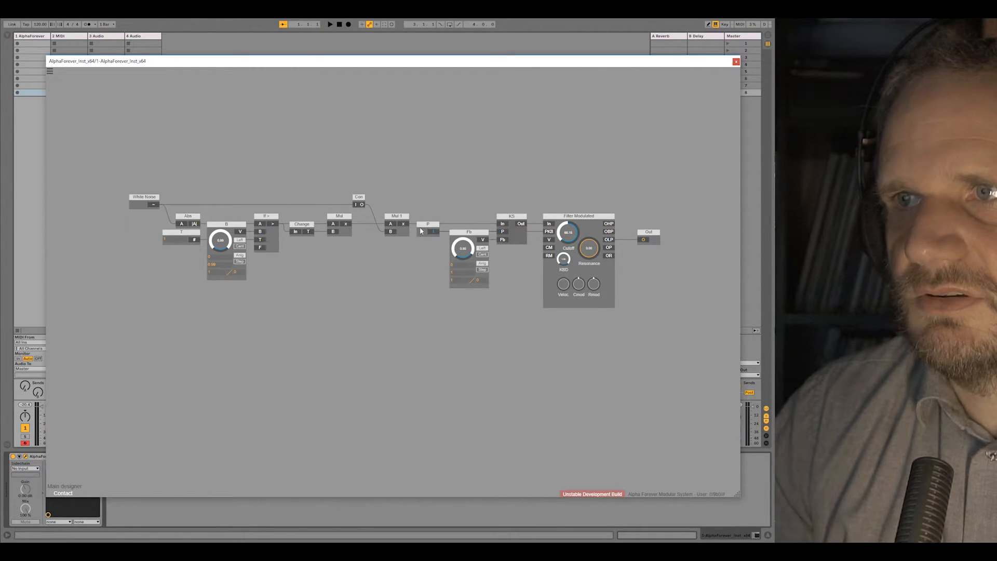
double_click(402, 188)
click(382, 213)
double_click(382, 212)
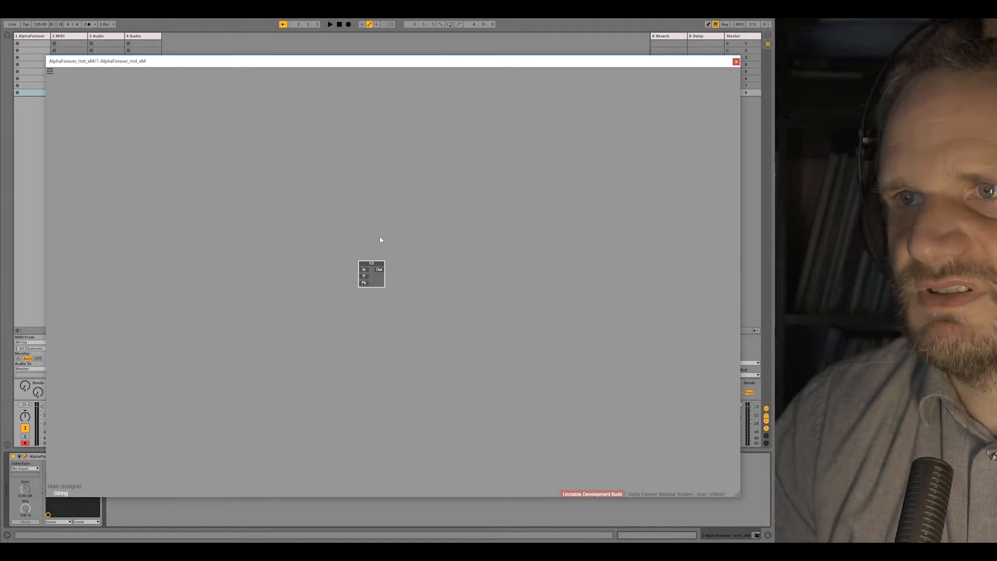
Step: Rename the copied KS module as KS_flt
double_click(397, 200)
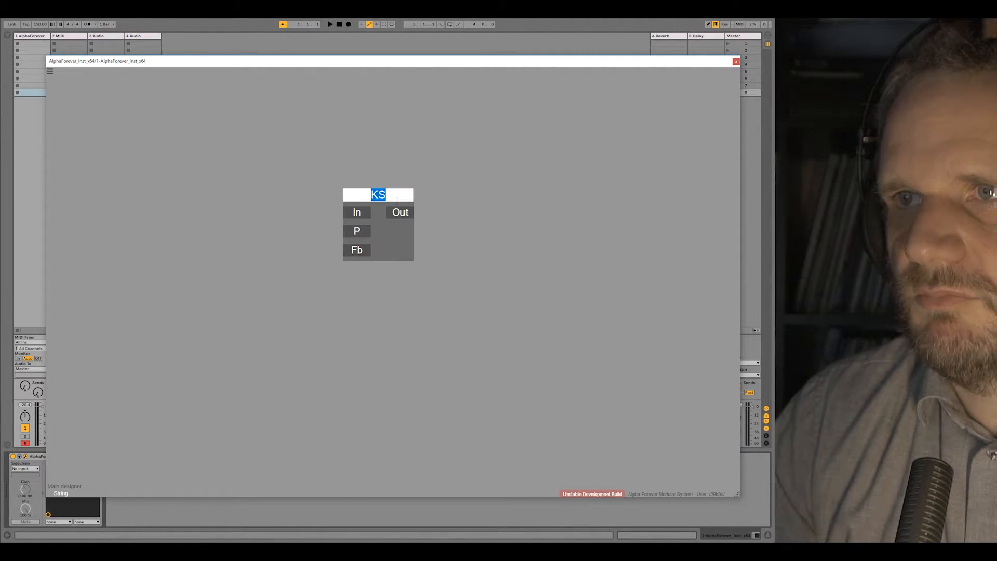
text(KS_)
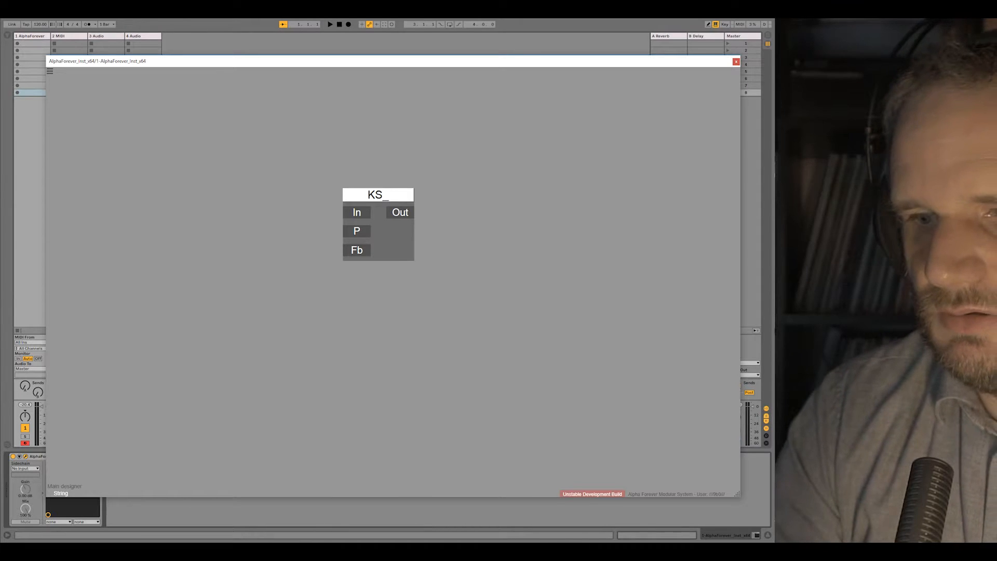
text(flt)
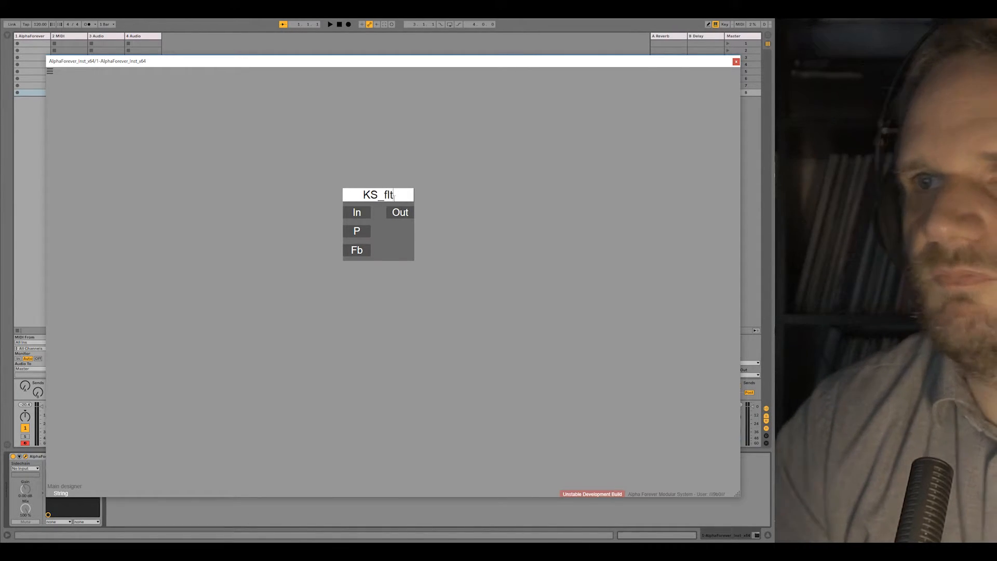
key(Return)
Step: Inside KS_flt, shift Fb, Mul, Con and Out away from Delay and insert a Filter 1P between Delay and Fb
double_click(384, 239)
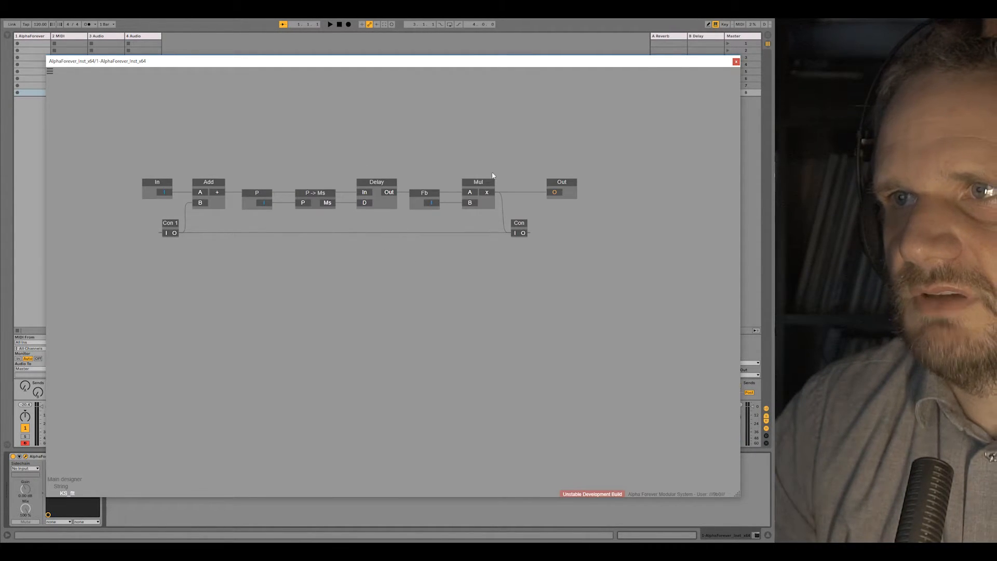
drag(399, 167, 659, 296)
drag(487, 185, 607, 184)
click(454, 162)
click(389, 191)
text(filter)
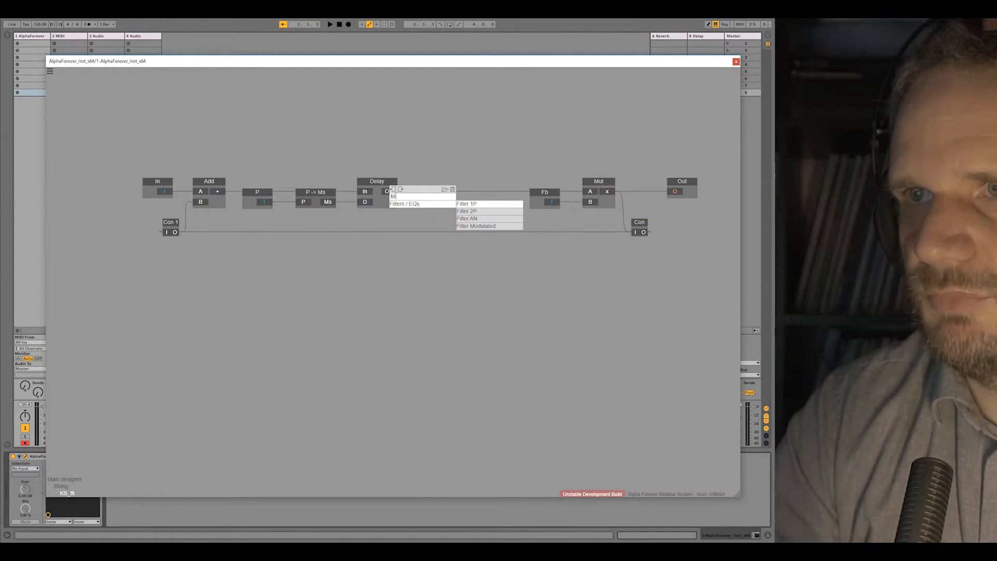
click(467, 204)
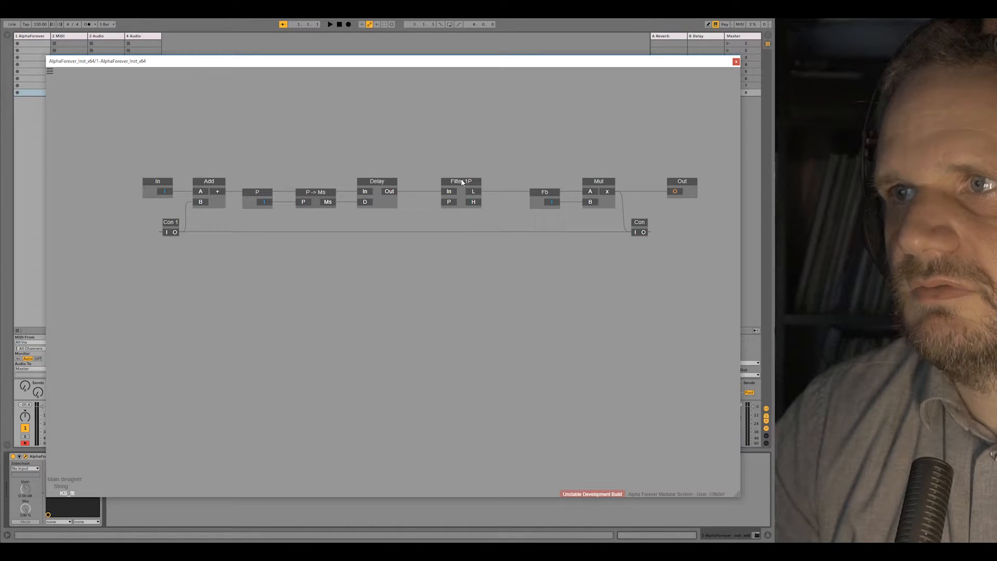
drag(462, 183, 488, 183)
click(464, 166)
scroll(462, 164, up, 4)
click(390, 295)
text(hz)
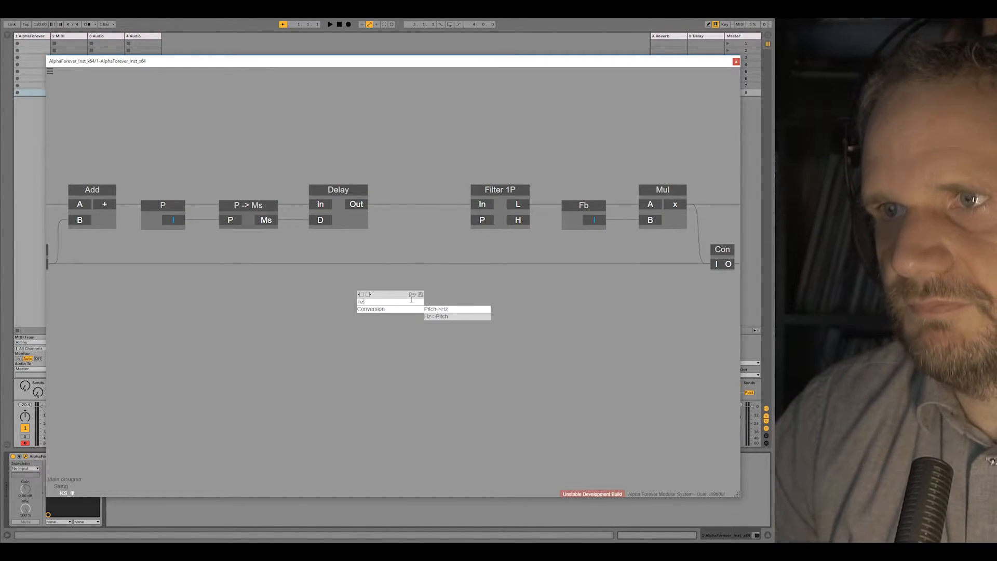
click(449, 309)
click(389, 305)
key(Delete)
Step: Add an Hz->Pitch converter between Delay and Filter 1P, with its P output wired to the filter's P input
right_click(449, 317)
mouse_move(454, 355)
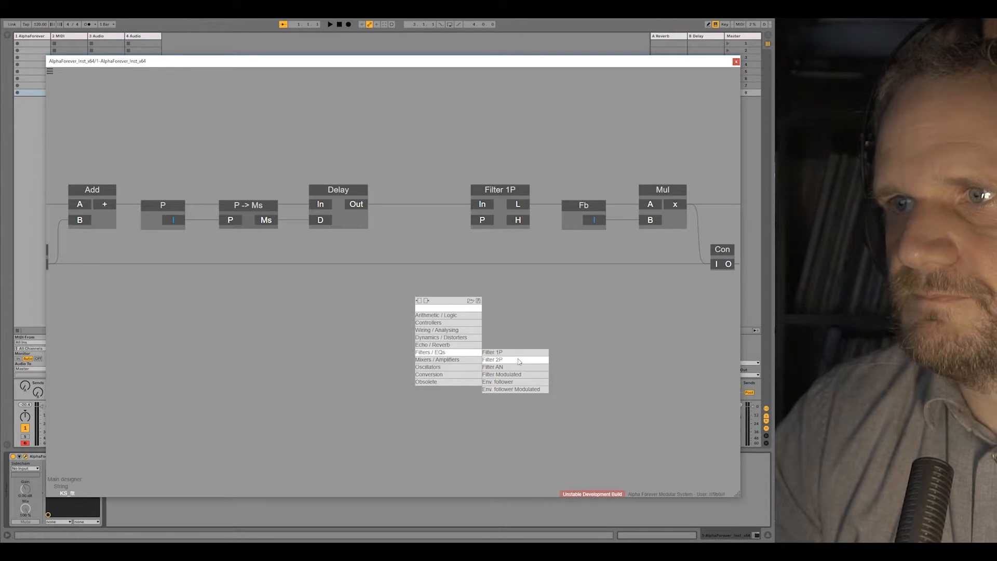
mouse_move(444, 332)
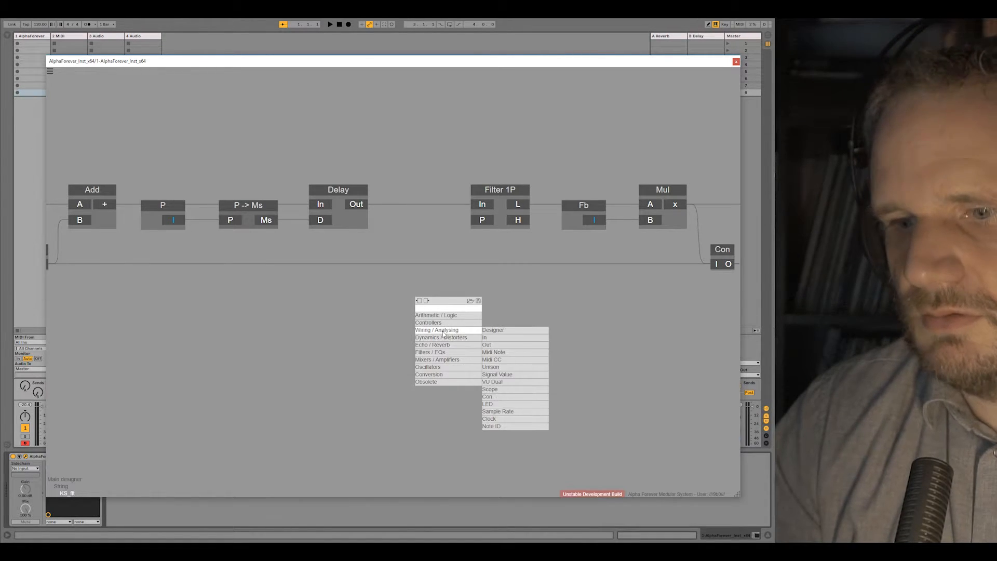
text(hz)
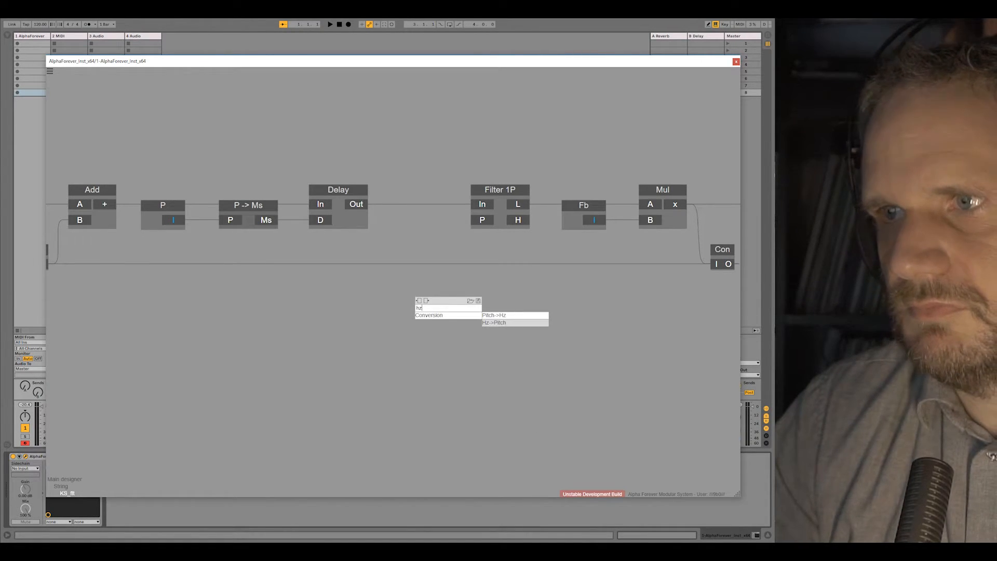
click(500, 322)
drag(472, 226, 481, 221)
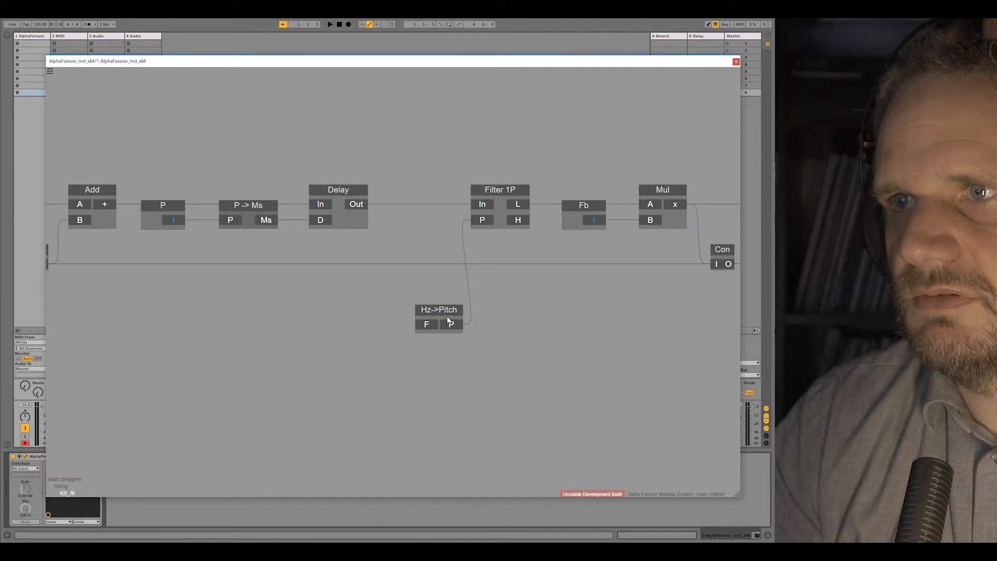
scroll(434, 169, down, 3)
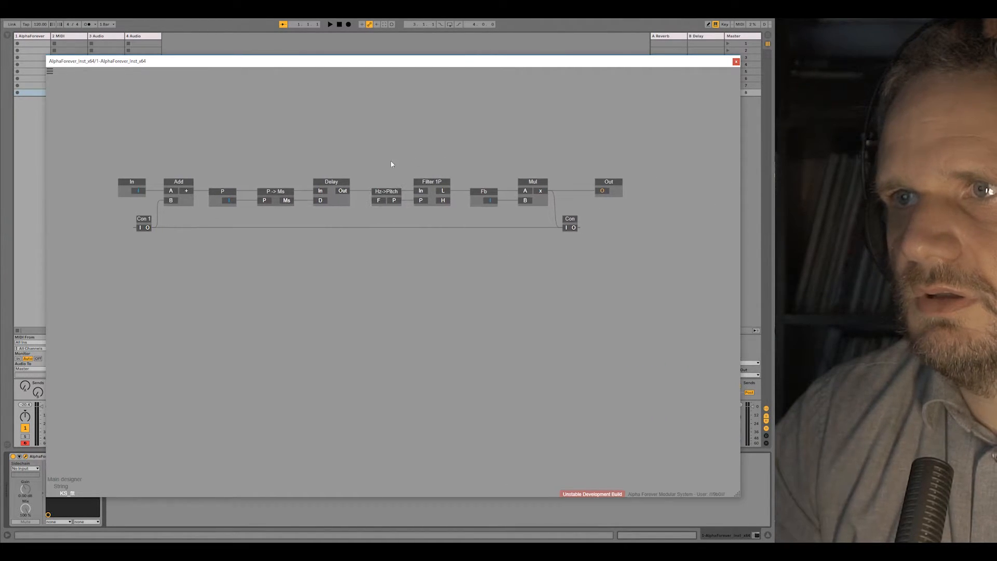
Step: Shift the modules after Delay further along, feed Hz->Pitch's F input with 10000, and return to the String designer
drag(367, 167, 691, 291)
mouse_move(396, 191)
mouse_down()
mouse_move(451, 191)
mouse_move(379, 191)
mouse_up()
double_click(374, 201)
text(10000)
key(Return)
double_click(375, 146)
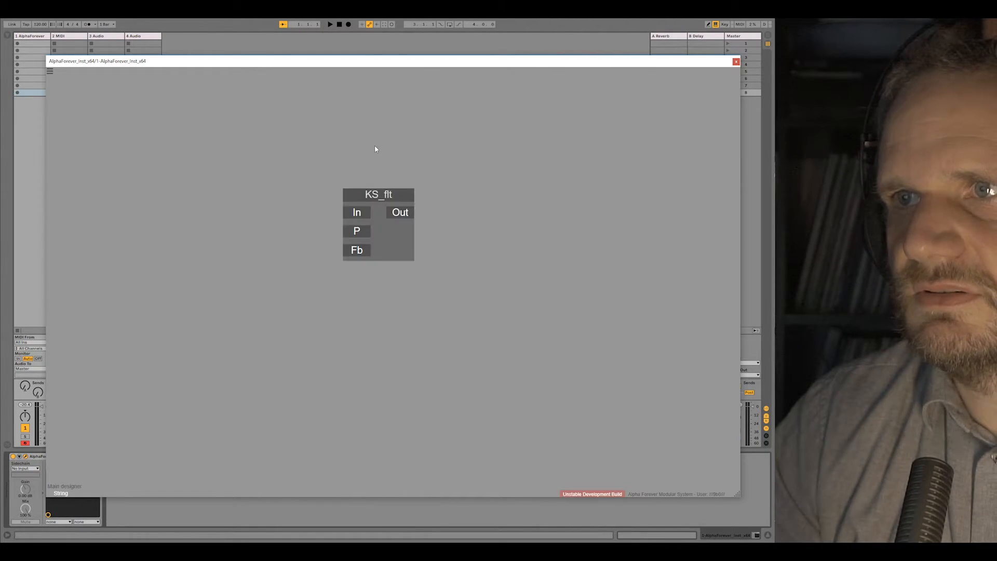
Step: Create an input module for KS_flt's In, rename it Cnt, and move KS_flt further away from it
scroll(283, 225, down, 2)
scroll(292, 205, up, 2)
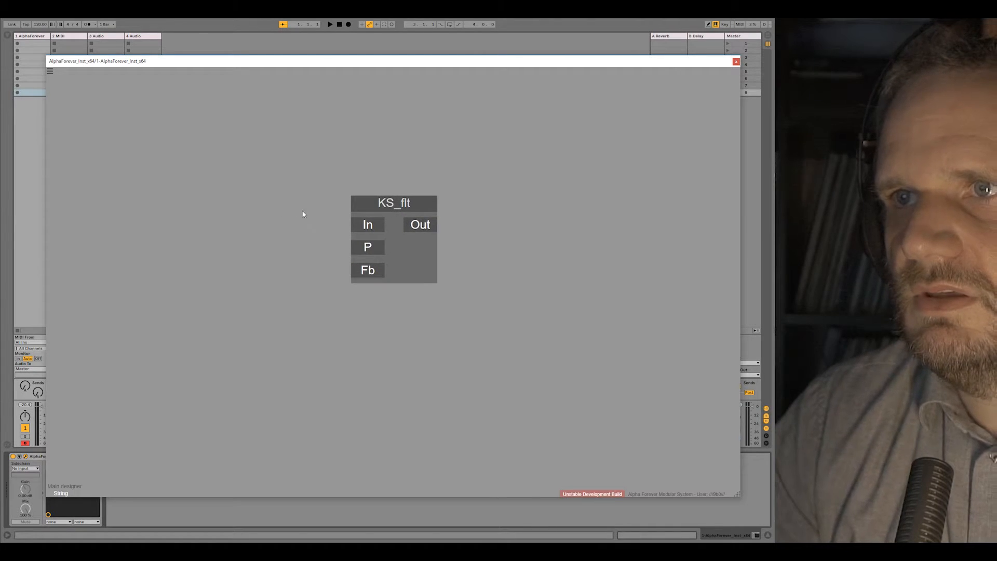
double_click(368, 227)
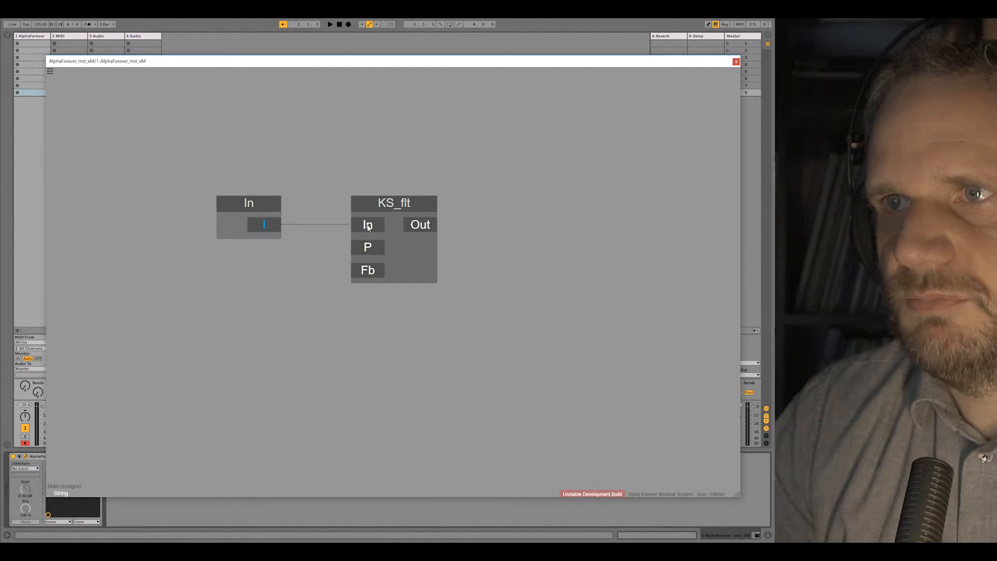
double_click(314, 176)
double_click(388, 211)
double_click(265, 205)
text(Cnt)
key(Return)
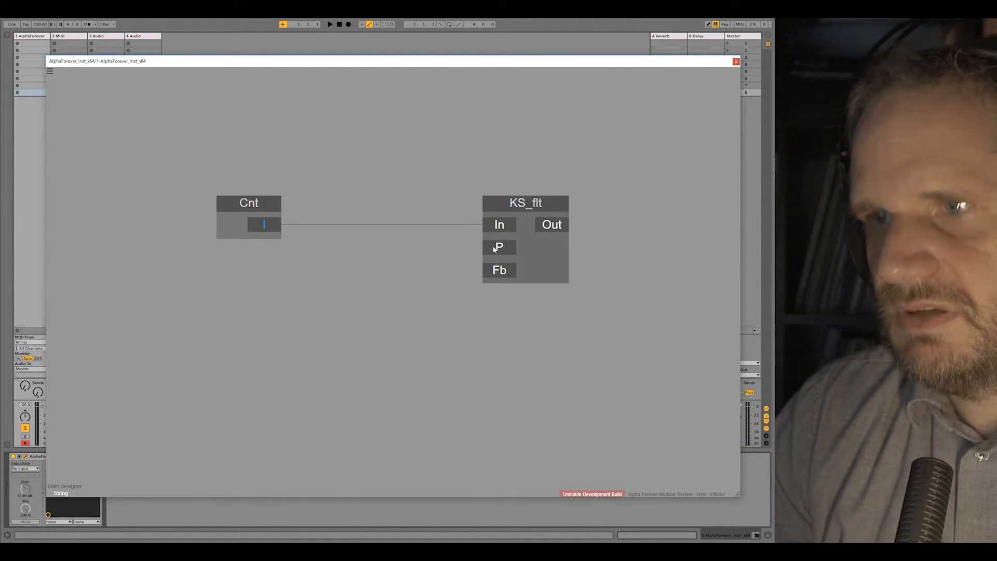
Step: Add a P input module and an Out module to KS_flt, and move KS_flt closer to P
click(497, 248)
drag(351, 215, 301, 223)
drag(476, 204, 426, 203)
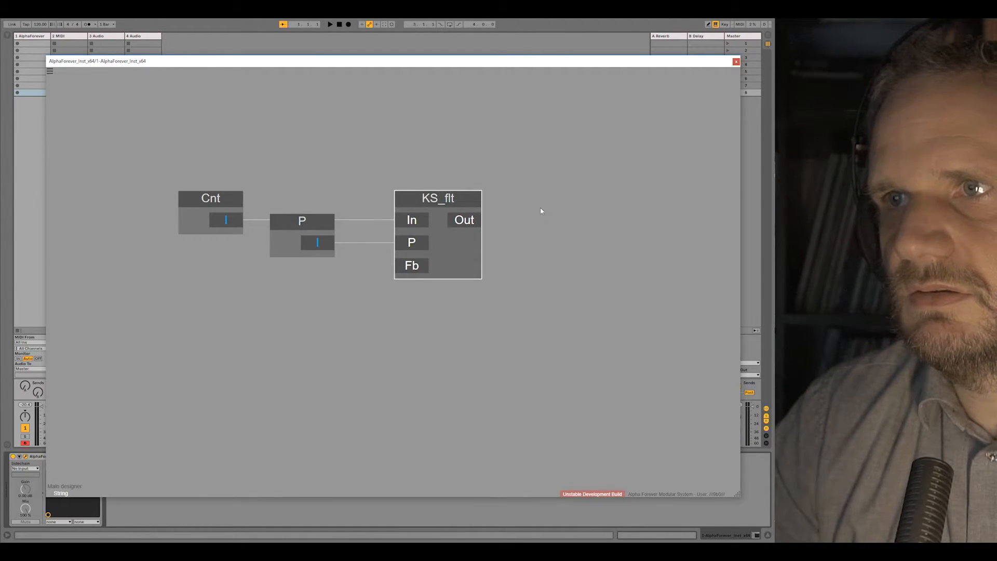
click(540, 209)
click(472, 223)
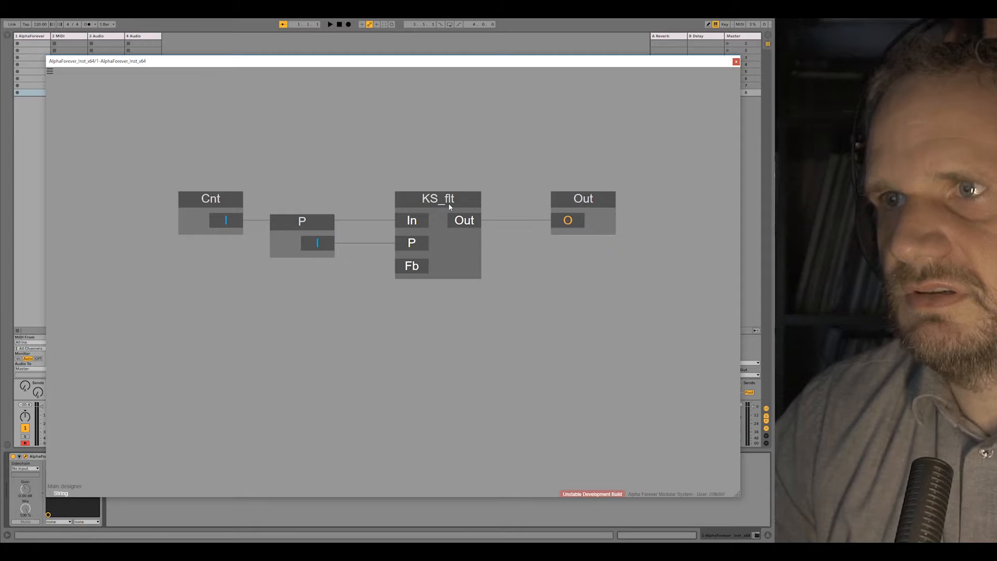
Step: Add a knob for KS_flt's Fb input and shift Cnt and P away to make room for it
click(410, 271)
drag(174, 176, 369, 278)
drag(325, 229, 205, 220)
click(275, 183)
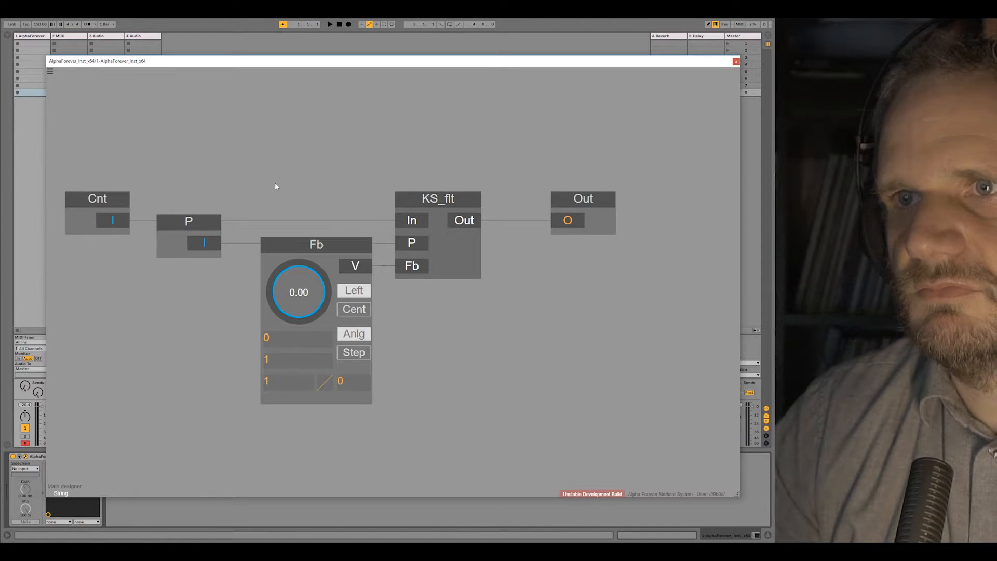
scroll(277, 197, down, 4)
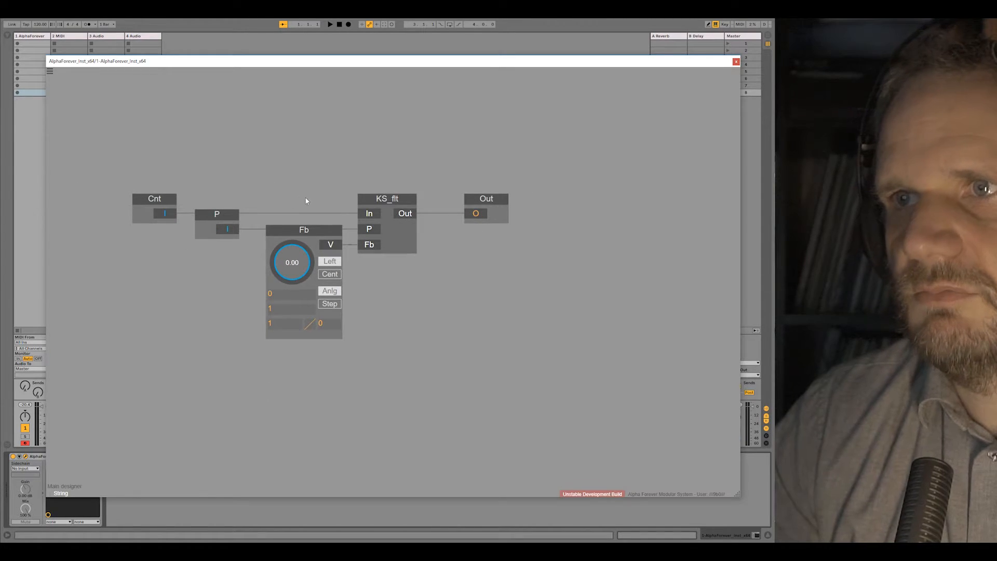
Step: Set the Fb knob's minimum to 0.9 and return to the main designer
double_click(280, 298)
text(0.9)
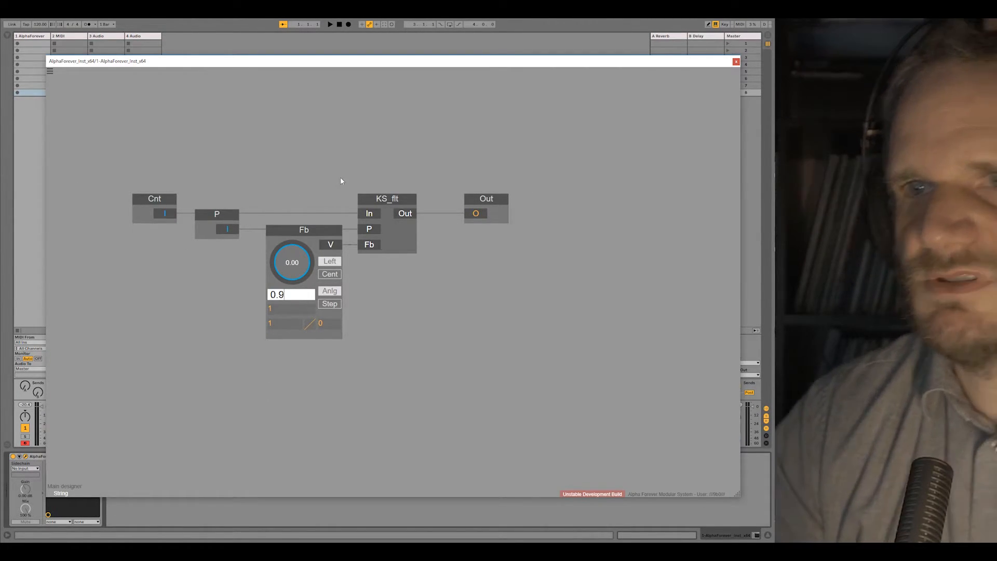
key(Return)
scroll(297, 169, down, 6)
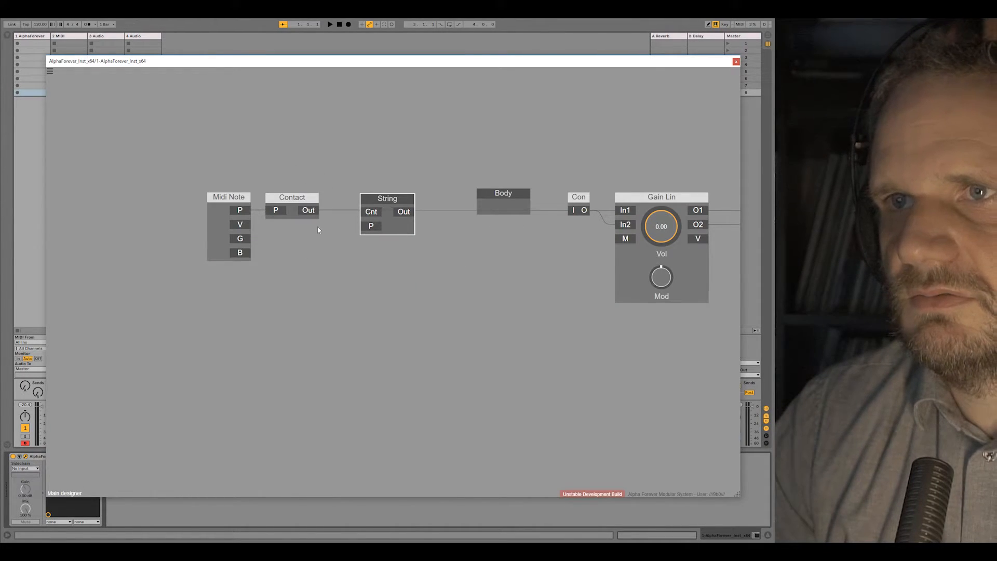
Step: In the Contact designer, add an output to the P input module, name it ByP, and return to the main designer
double_click(292, 213)
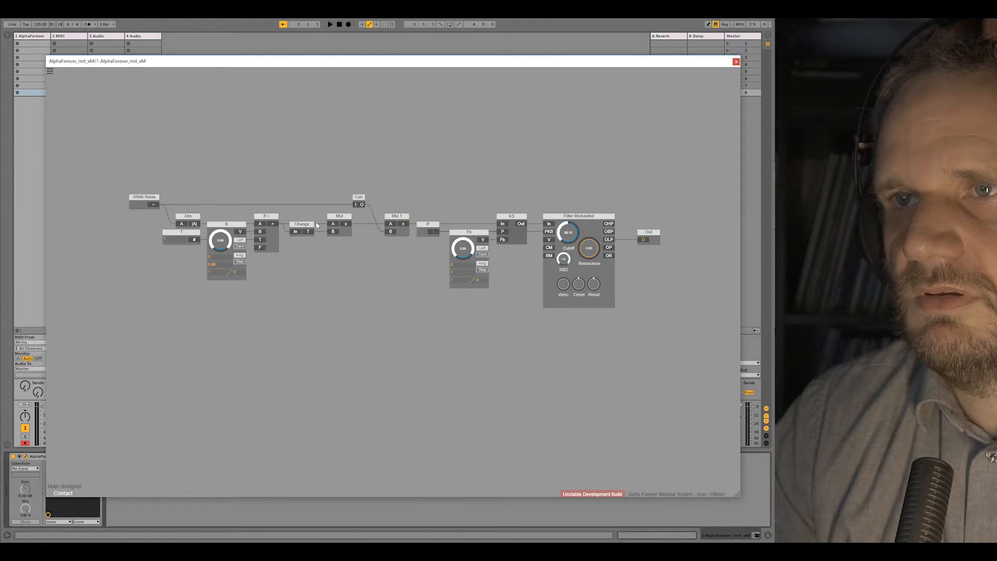
double_click(432, 233)
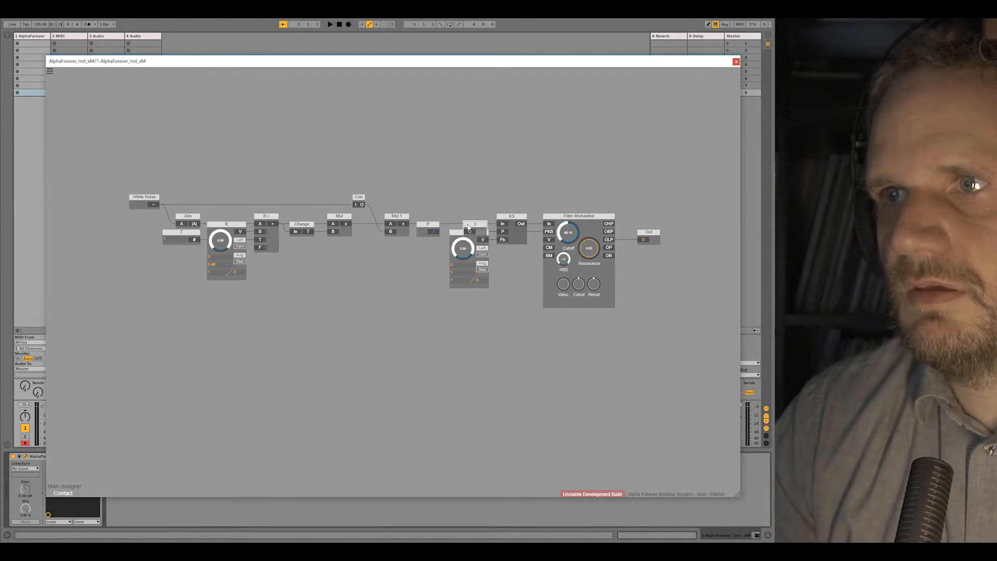
drag(469, 227, 469, 195)
text(Byp)
key(BackSpace)
text(P)
double_click(409, 136)
Step: Connect Contact's ByP output to String's P input, and String's Out to the input of Con
drag(310, 226, 363, 227)
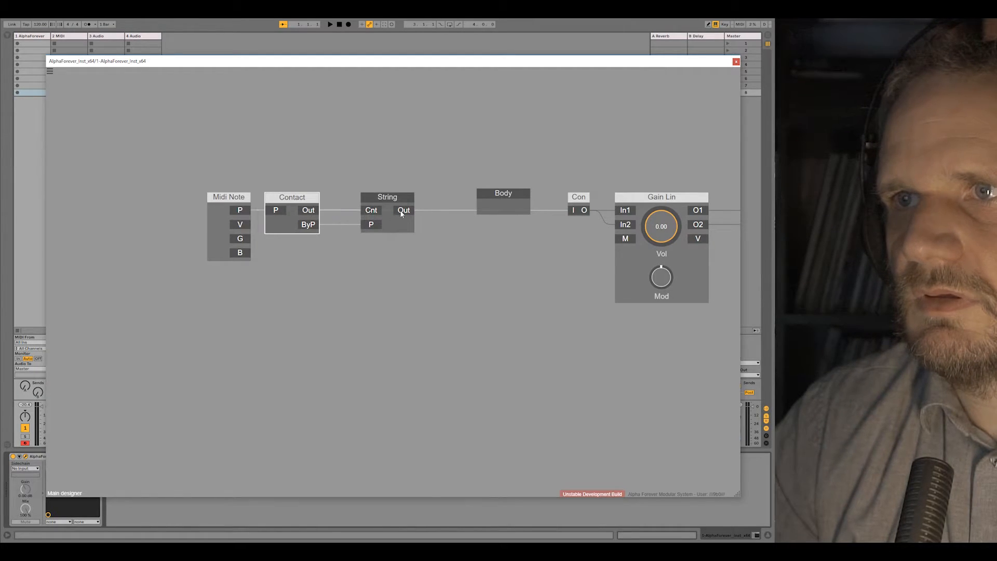
drag(402, 210, 483, 213)
drag(575, 213, 575, 211)
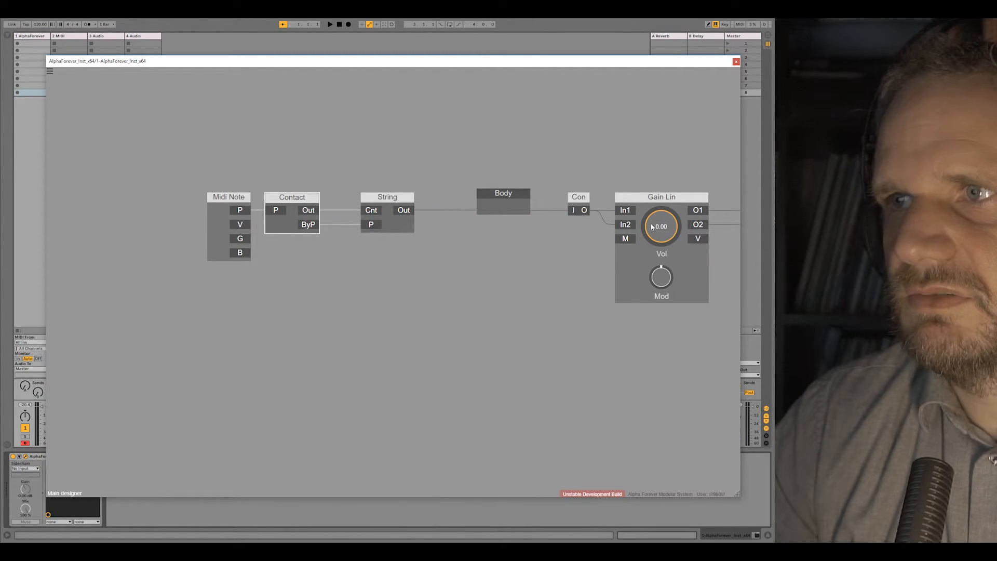
Step: In the String designer, move Cnt away from P and insert a Mul module on the wire after Cnt
double_click(399, 228)
drag(281, 232, 187, 232)
right_click(198, 240)
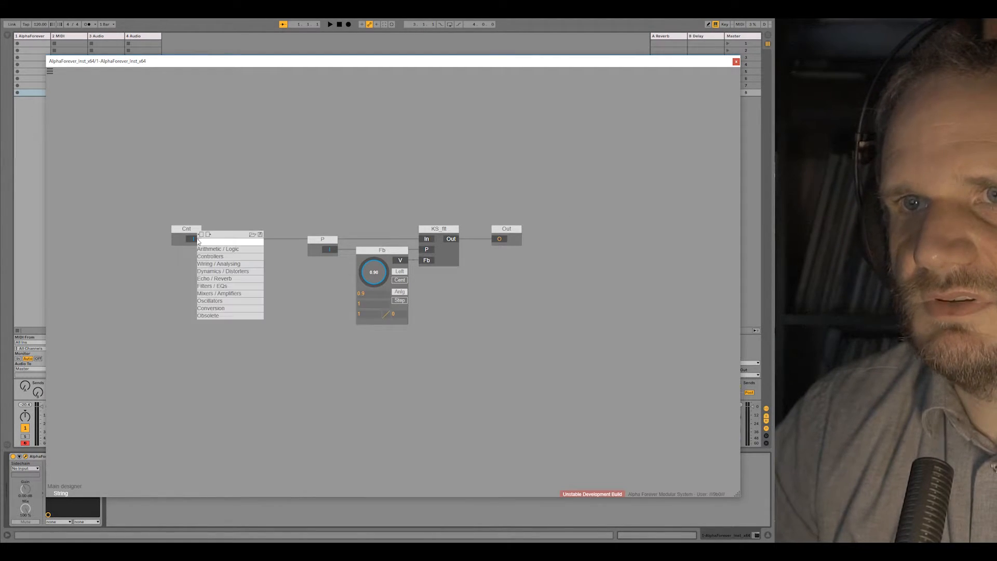
text(mul)
mouse_move(262, 251)
click(294, 251)
drag(277, 237, 283, 235)
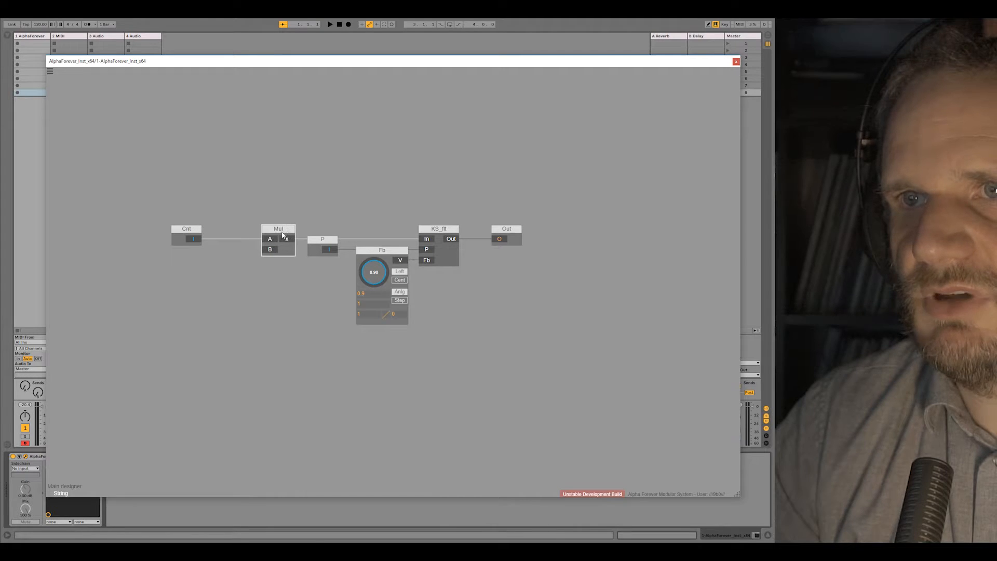
Step: Create an input module for Mul's B input, place it between Cnt and Mul, and rename it G
double_click(271, 251)
drag(223, 239, 234, 239)
double_click(233, 239)
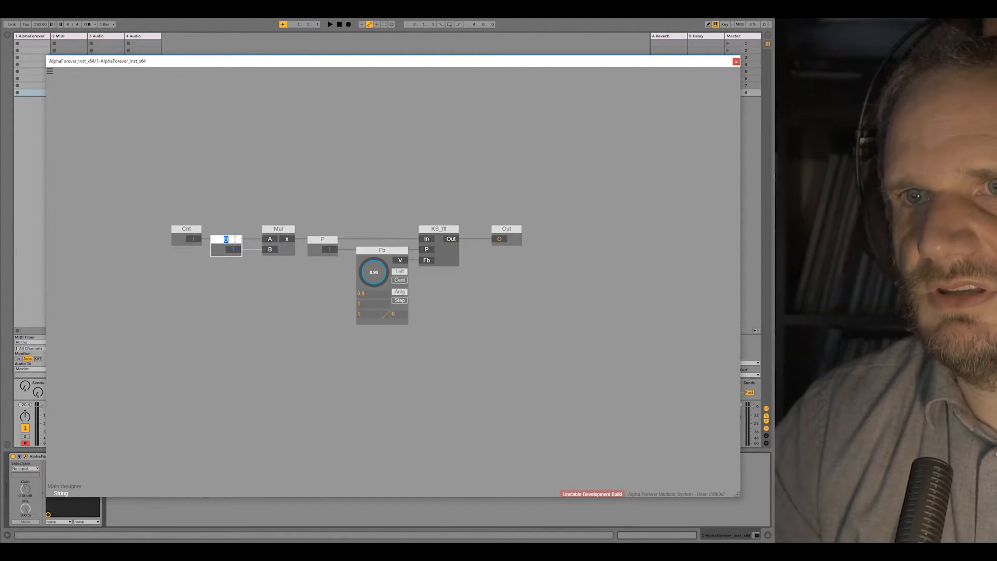
text(G)
key(Return)
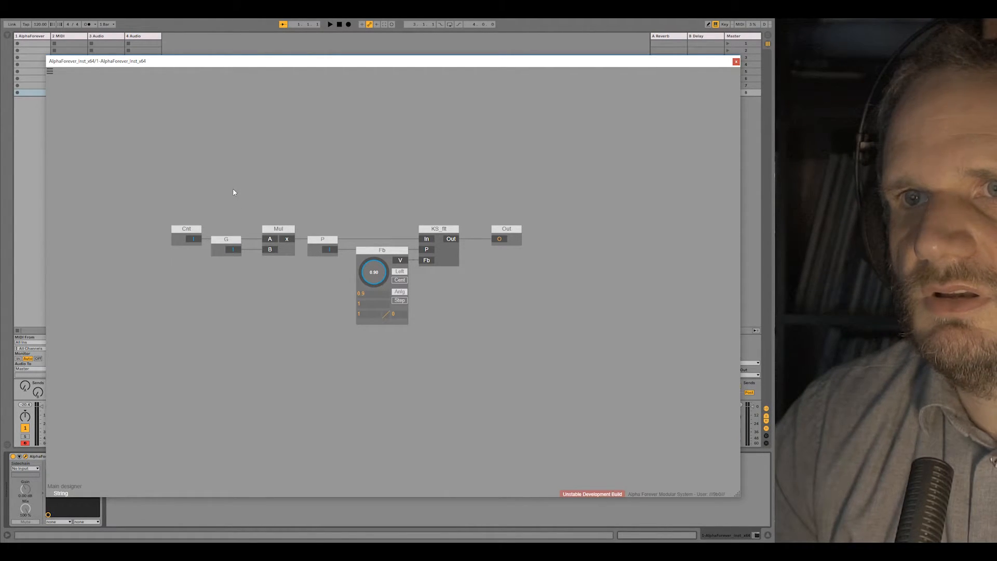
Step: In the main designer, connect Midi Note's G output to String's G input and set Gain Lin's Vol to 0.37
double_click(234, 193)
drag(240, 244, 370, 239)
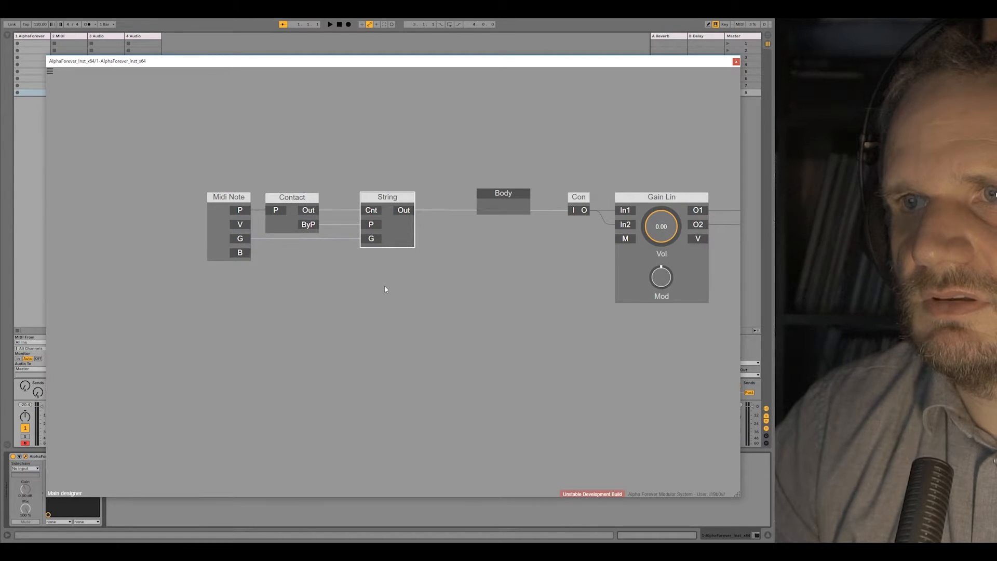
click(384, 287)
drag(661, 229, 668, 209)
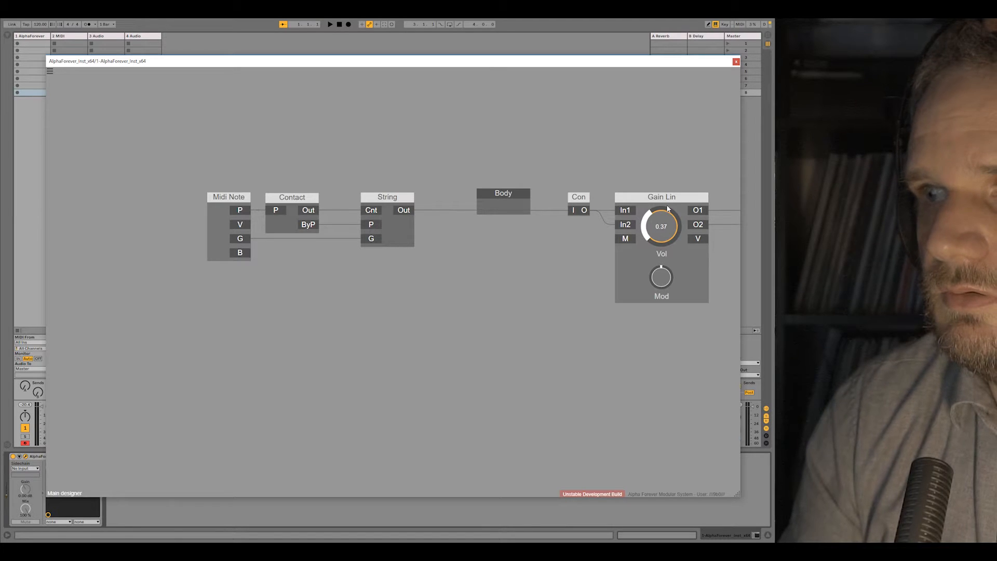
Step: Set the Fb knob inside String to 0.97, and set Gain Lin's Vol to 0.11 in the main designer
double_click(394, 231)
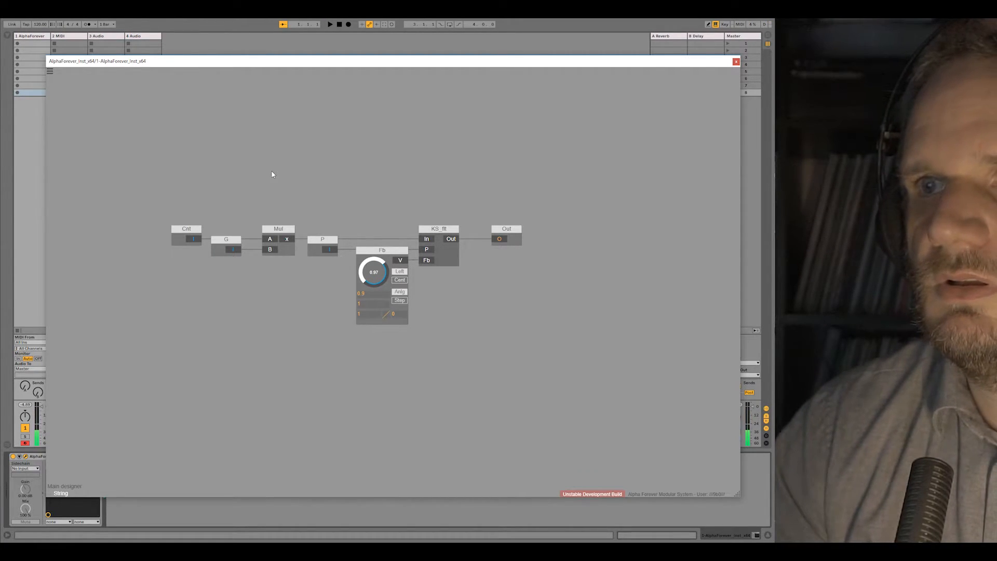
double_click(233, 150)
click(52, 72)
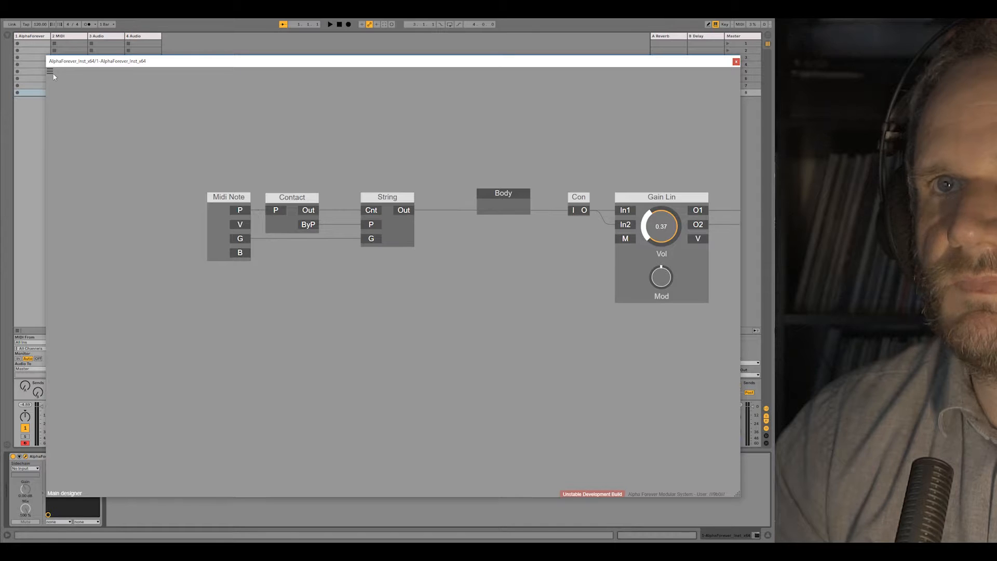
click(51, 72)
click(156, 112)
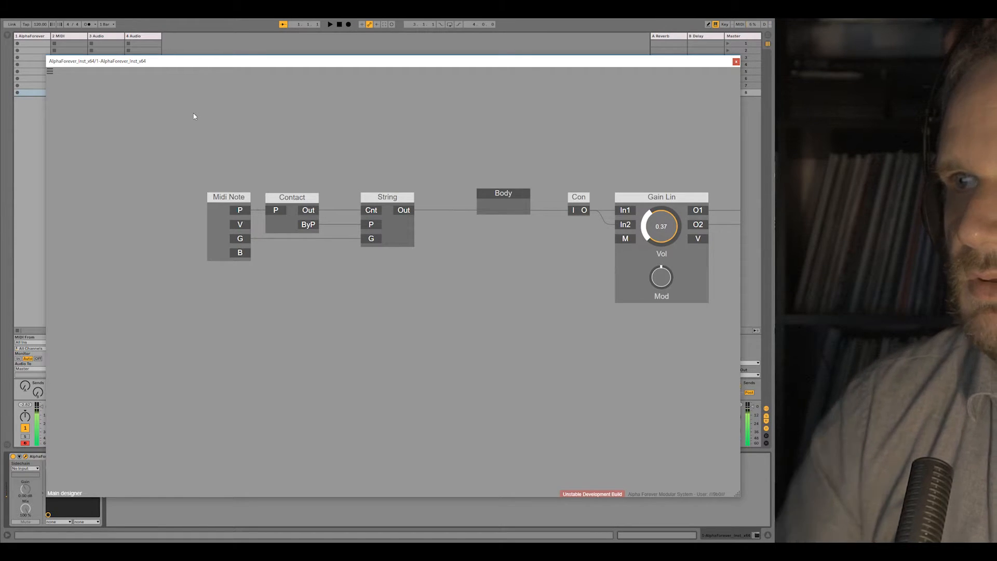
drag(663, 225, 661, 248)
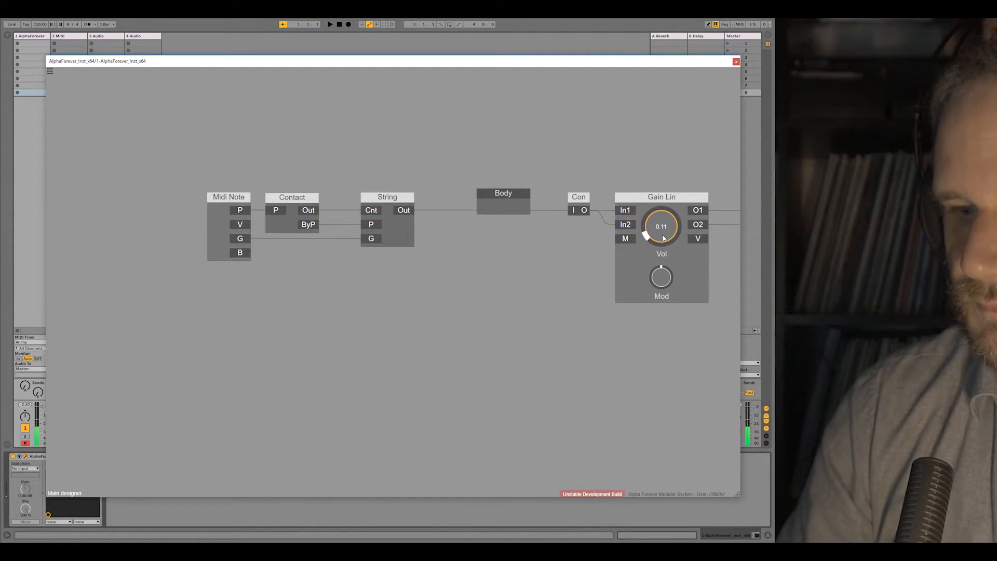
Step: Check the Contact designer, set the Fb knob inside String to 0.95, and return to the main designer
double_click(284, 207)
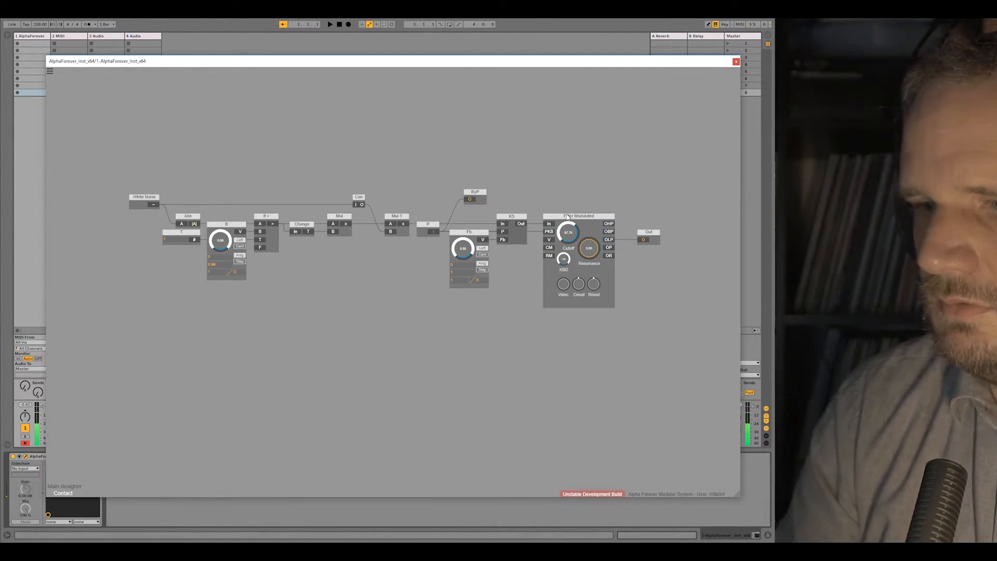
double_click(497, 157)
drag(404, 199, 389, 198)
drag(506, 194, 441, 191)
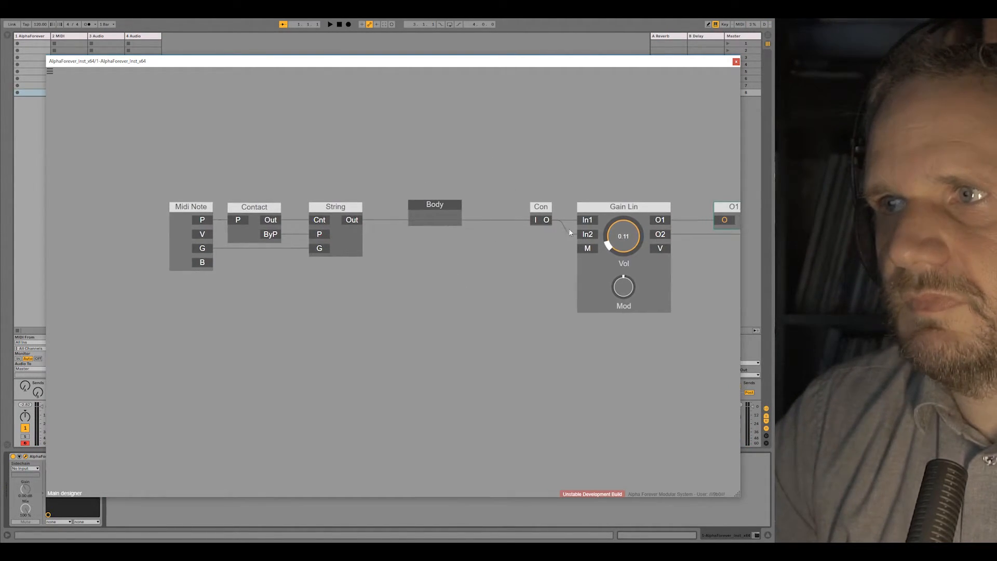
click(348, 243)
double_click(347, 240)
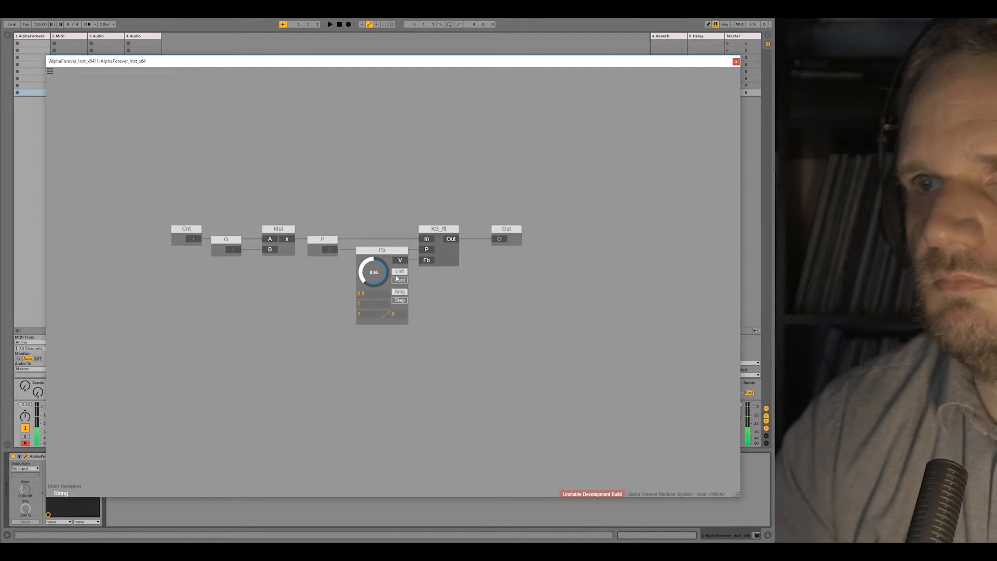
double_click(402, 194)
Step: Space Midi Note and Contact farther from String to even out the module row
drag(264, 178, 354, 172)
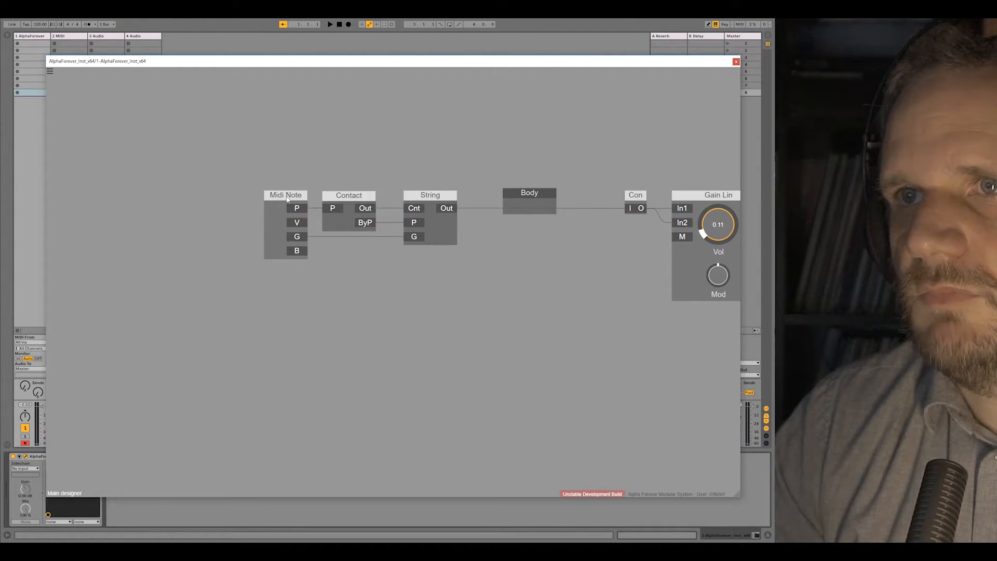
drag(287, 199, 231, 199)
drag(341, 220, 403, 195)
double_click(319, 227)
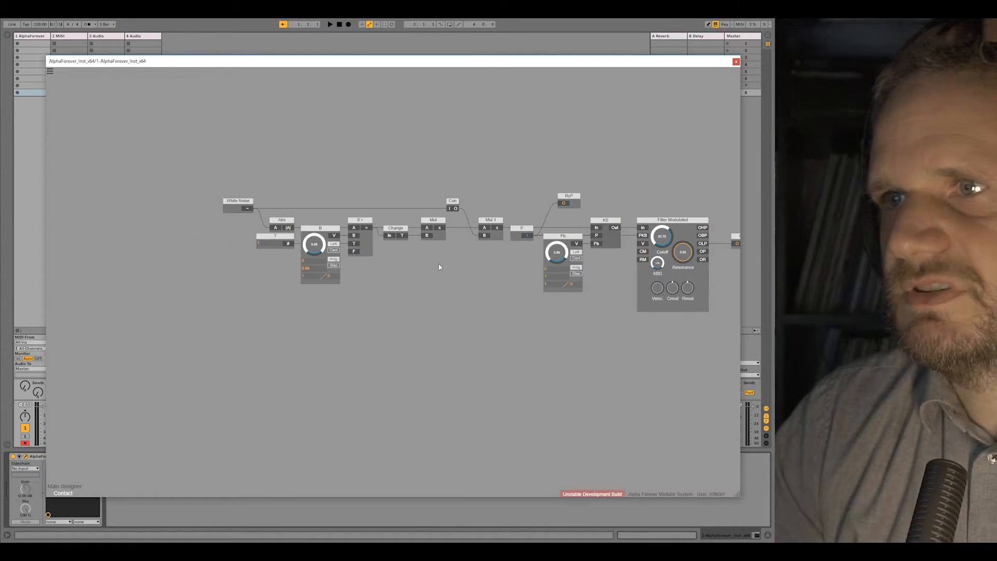
double_click(367, 313)
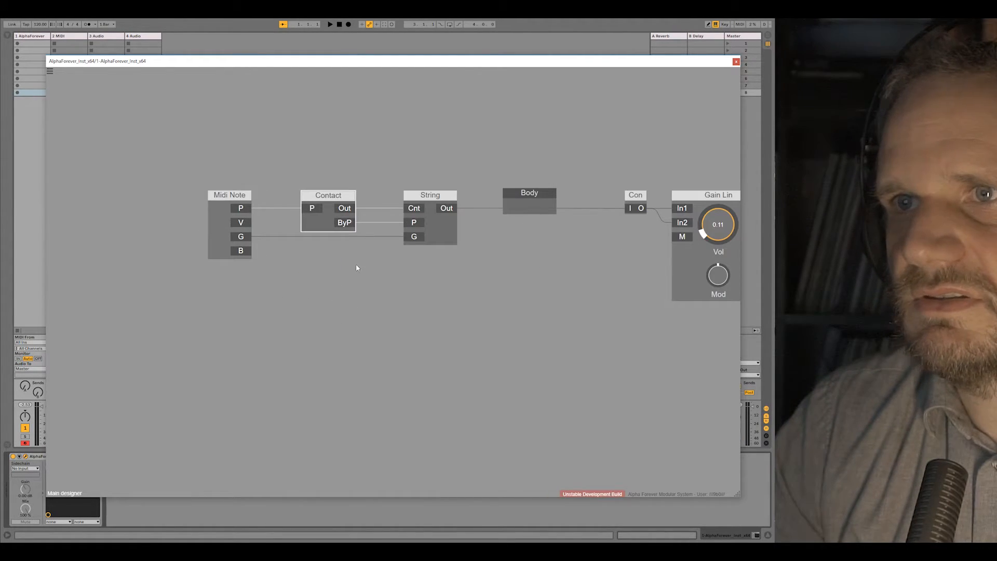
Step: In the Contact designer, create an input module named V and place it below Mul 1
double_click(317, 226)
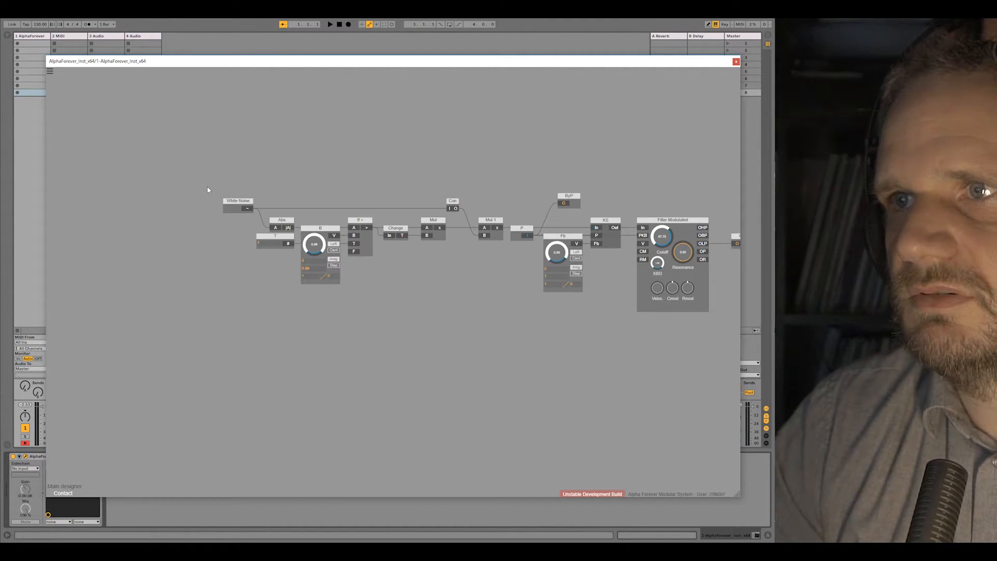
right_click(221, 304)
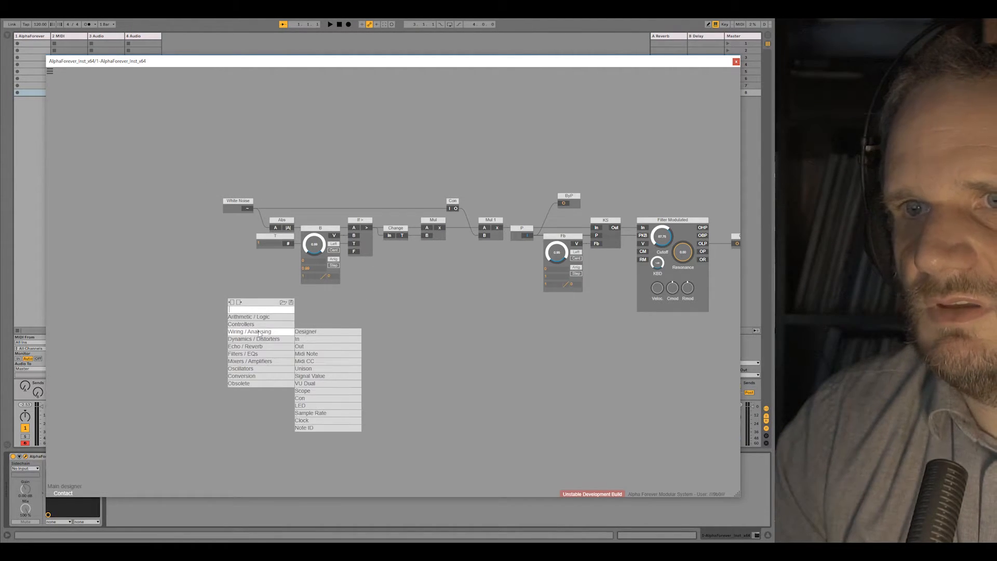
click(306, 340)
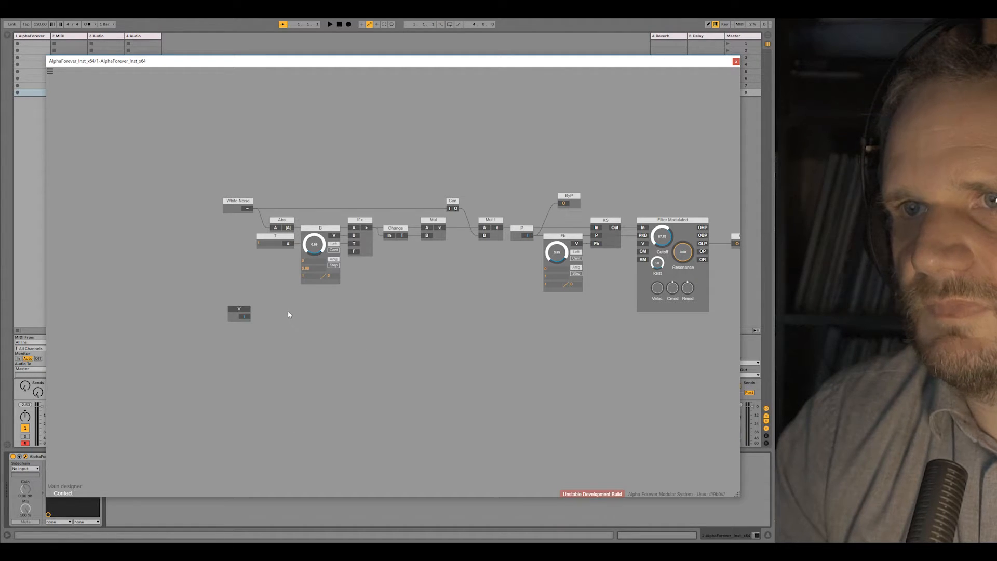
drag(243, 314, 474, 311)
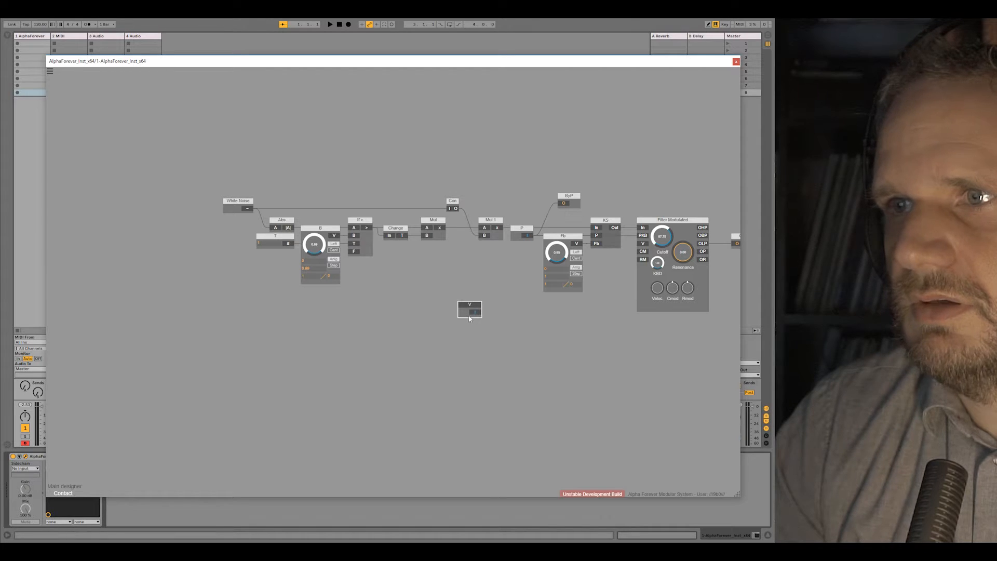
Step: Try connecting V to Filter Modulated's V input, then reposition V below Change
drag(634, 247, 642, 243)
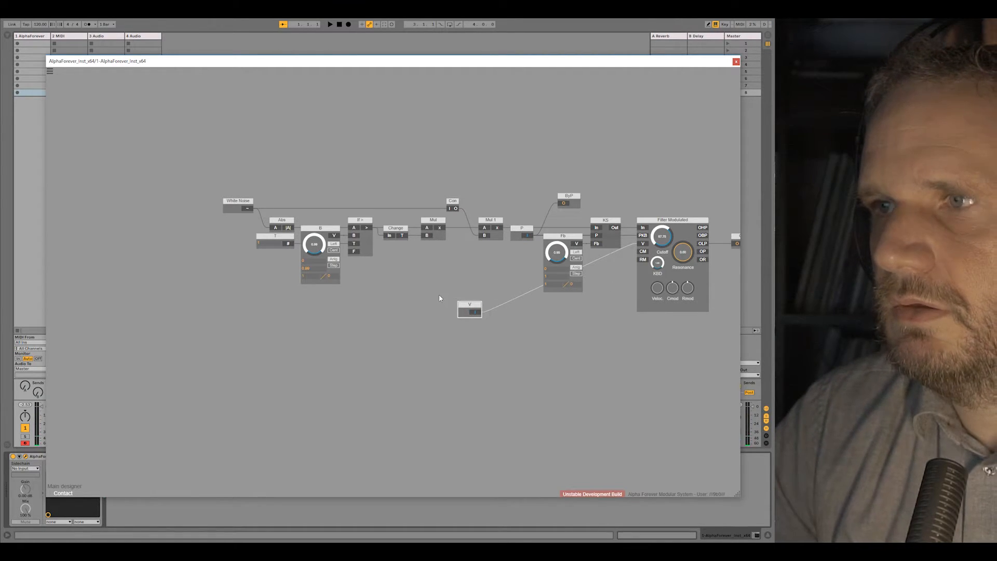
click(644, 245)
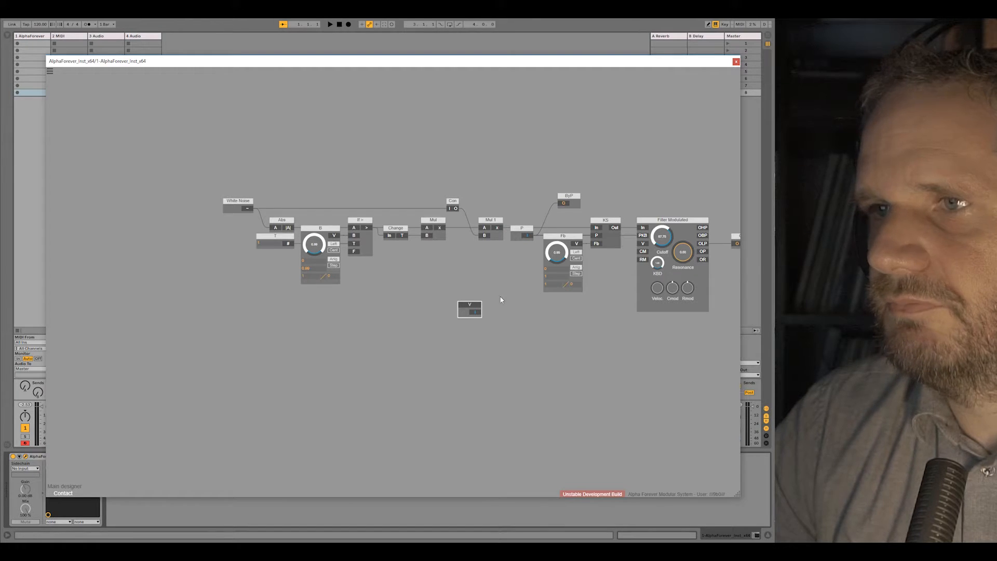
drag(470, 305, 395, 307)
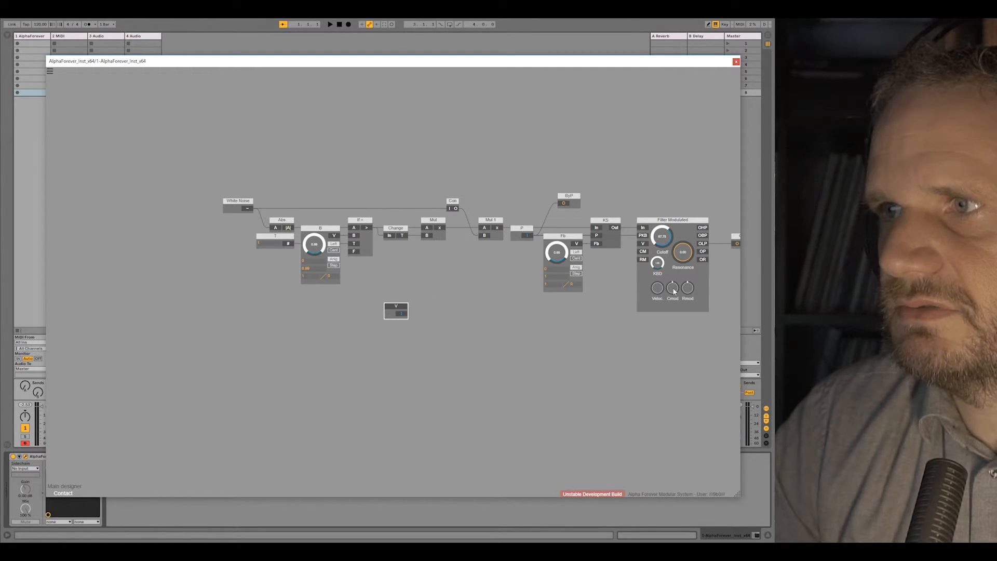
Step: Add a second Mul module below Mul 1, fed by V at input A and connected to Filter Modulated's CM input
right_click(445, 309)
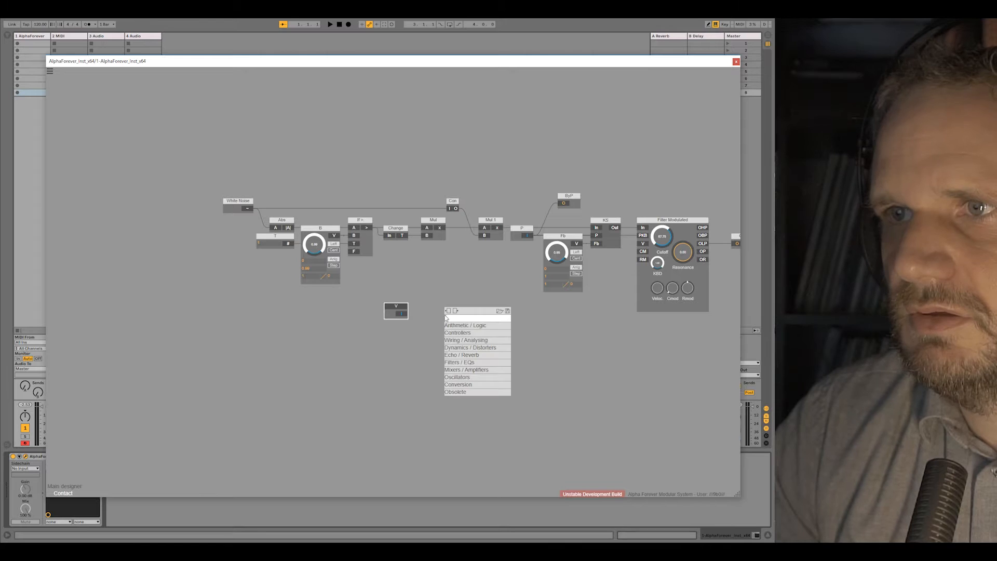
mouse_move(487, 328)
click(540, 348)
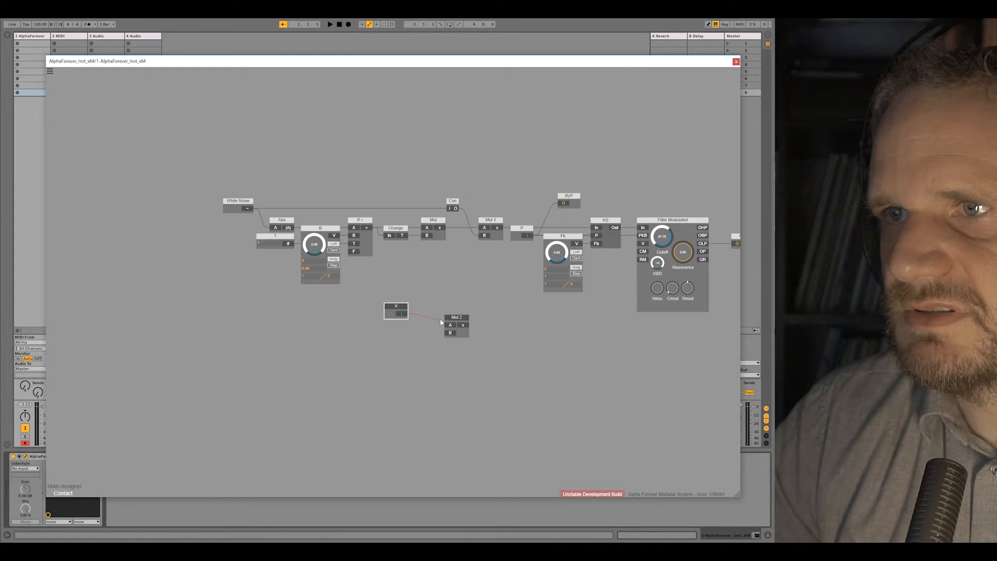
drag(451, 328, 464, 317)
drag(630, 255, 642, 251)
drag(367, 287, 400, 249)
click(442, 279)
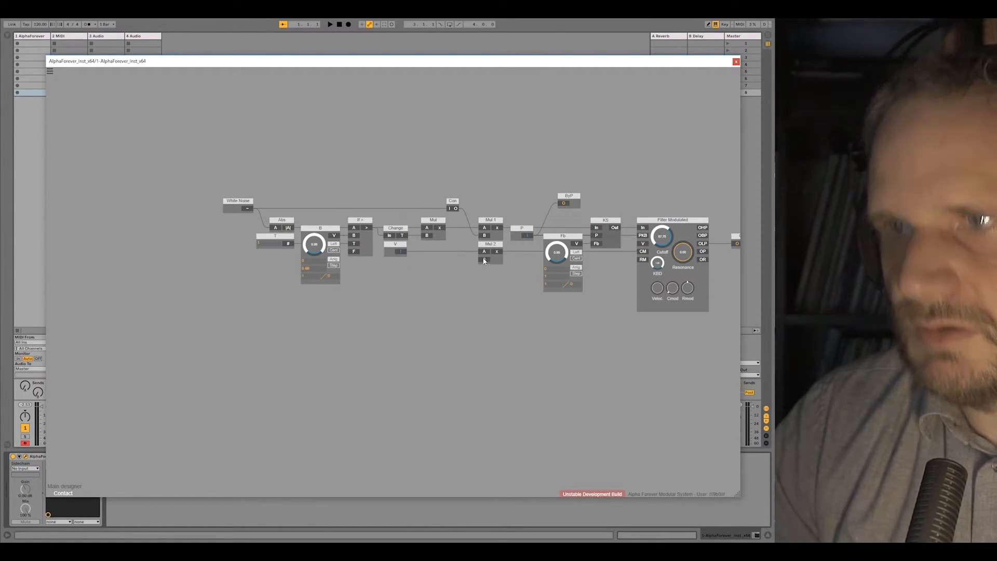
Step: Create a knob for Mul 2's B input with a maximum of 128, raise it, and return to the main designer
double_click(484, 259)
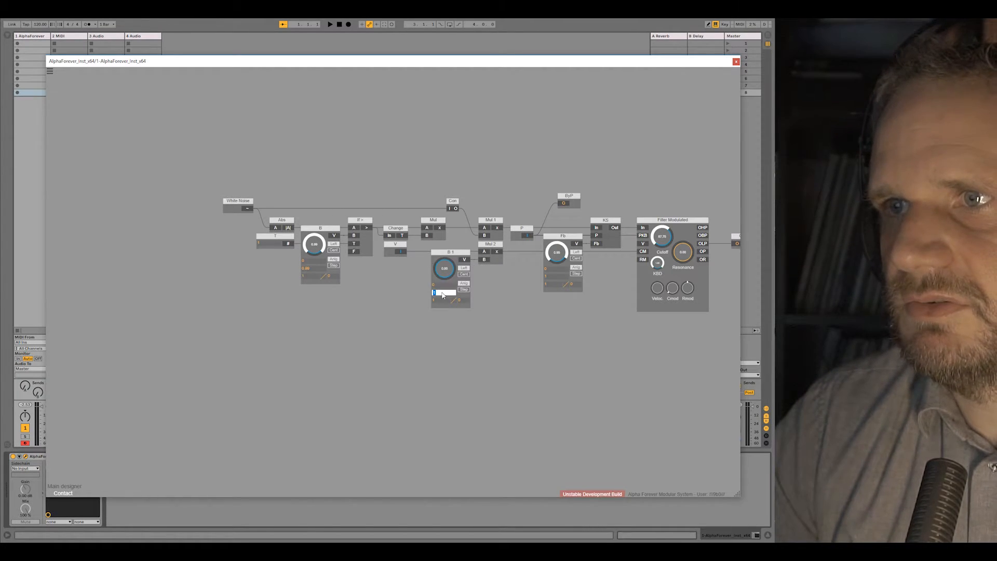
click(441, 292)
text(128)
click(481, 305)
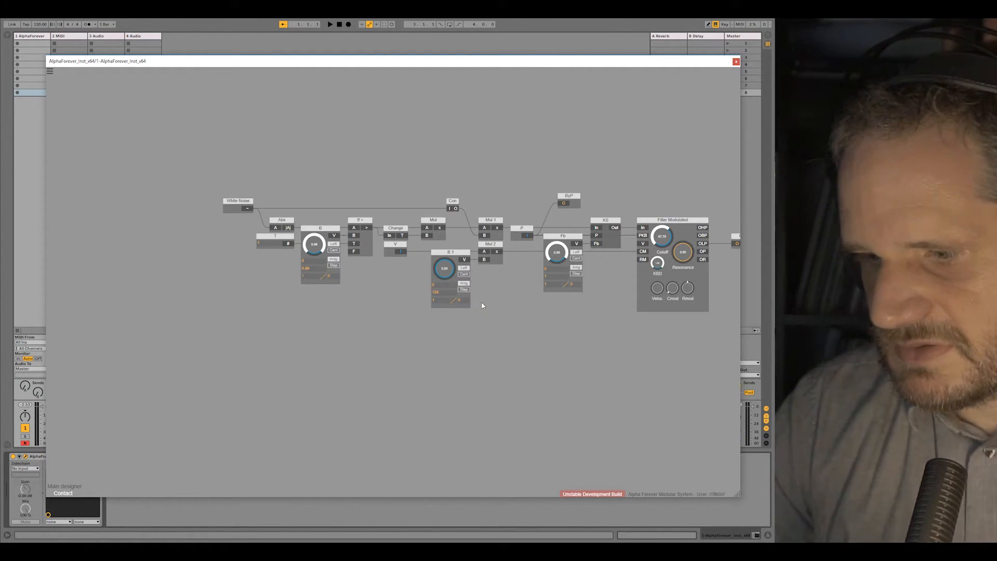
drag(449, 273, 448, 268)
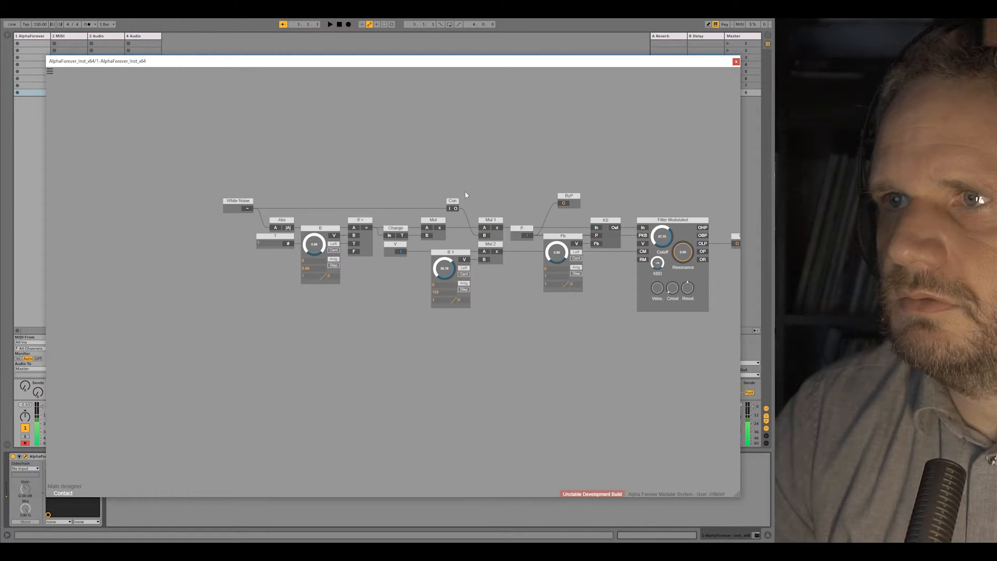
scroll(505, 179, down, 2)
drag(505, 179, 427, 204)
double_click(428, 200)
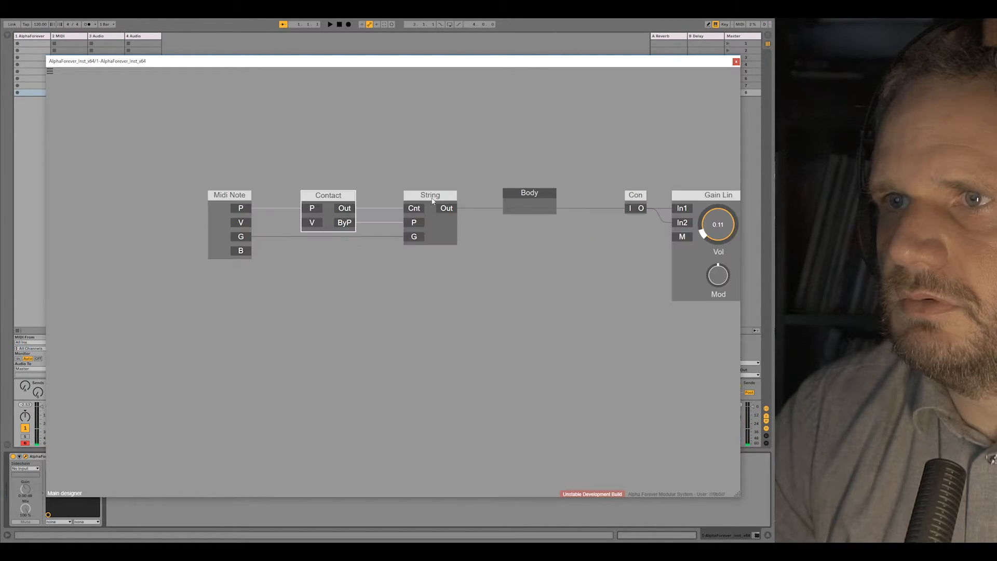
Step: In the Contact designer, delete Mul 2 and its B 1 knob
double_click(325, 223)
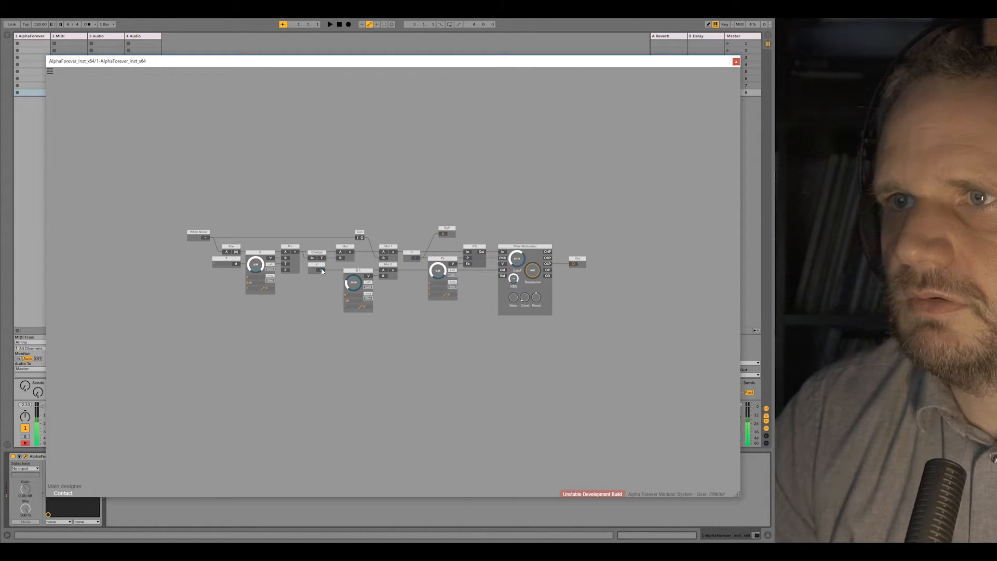
drag(343, 323, 500, 194)
scroll(377, 308, up, 3)
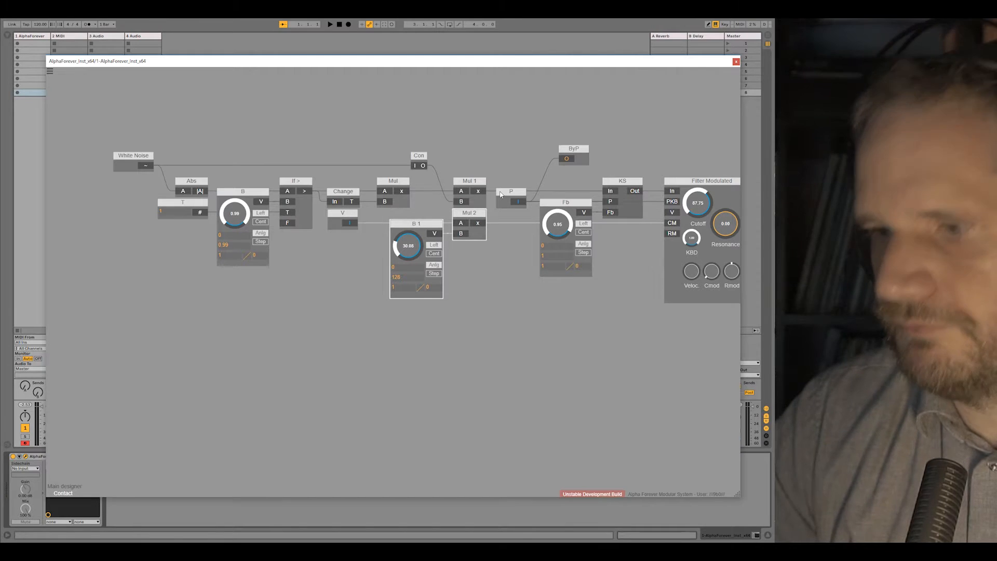
key(Delete)
Step: Place V beside Filter Modulated, connect it to the filter's V input, and set the B threshold knob to 0.99
click(344, 216)
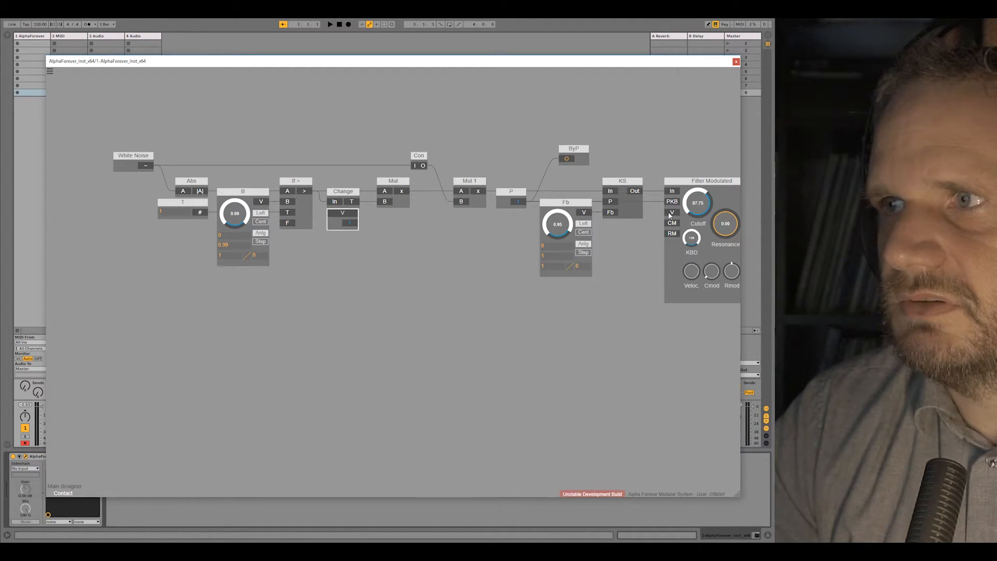
drag(352, 218, 632, 241)
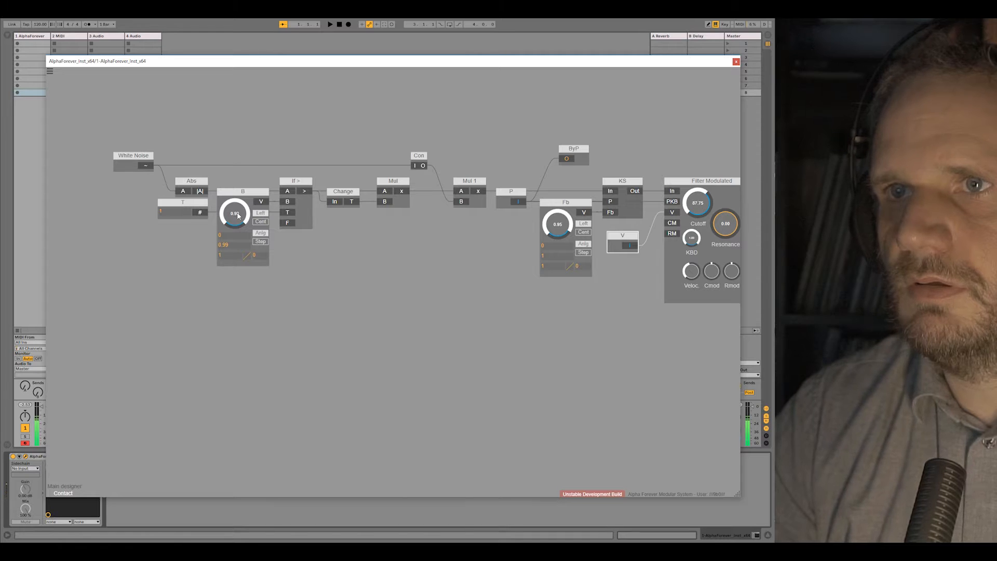
drag(238, 223, 248, 209)
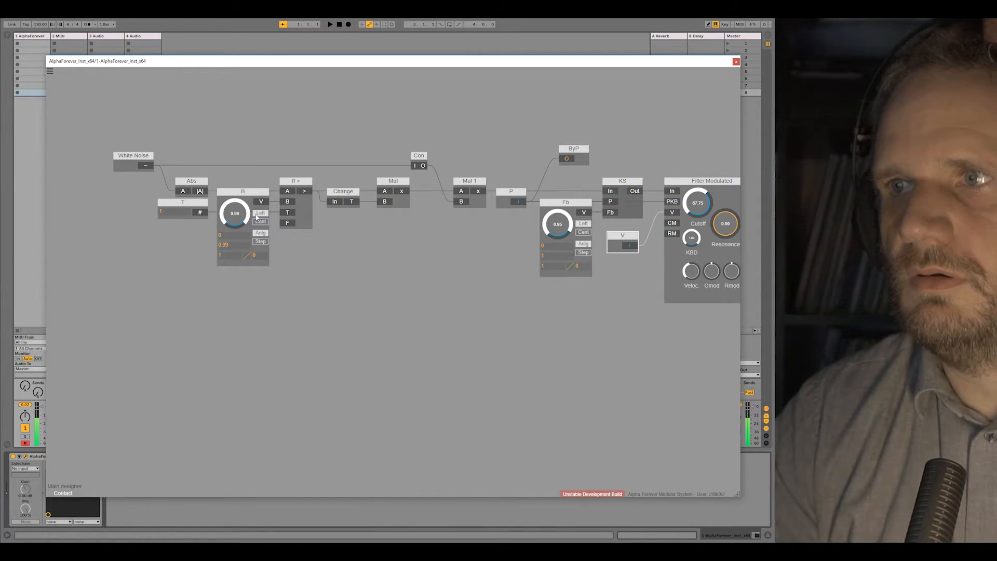
Step: Move V to the start of the chain before T, and move the B knob below the chain
drag(316, 272, 416, 276)
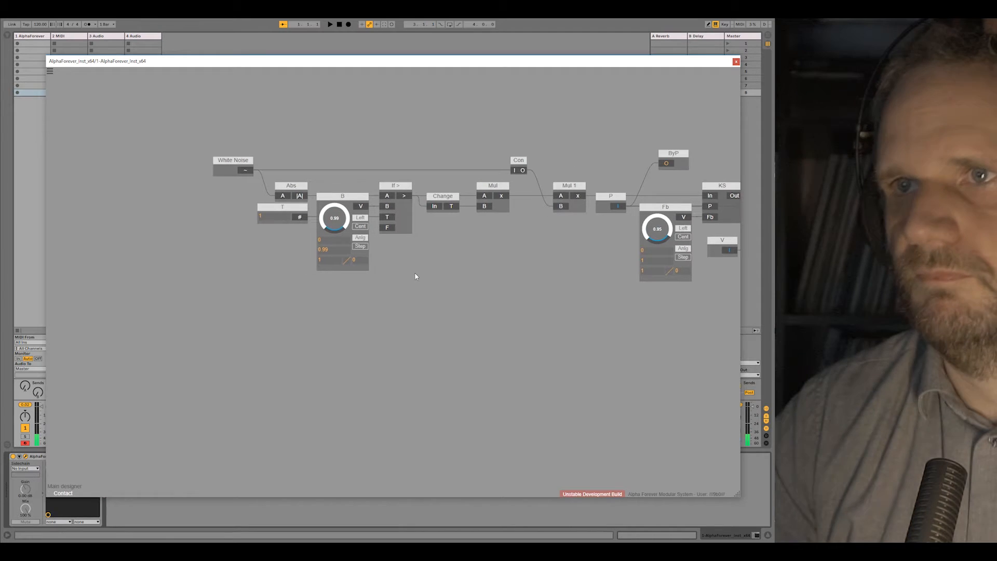
click(343, 195)
scroll(561, 250, down, 2)
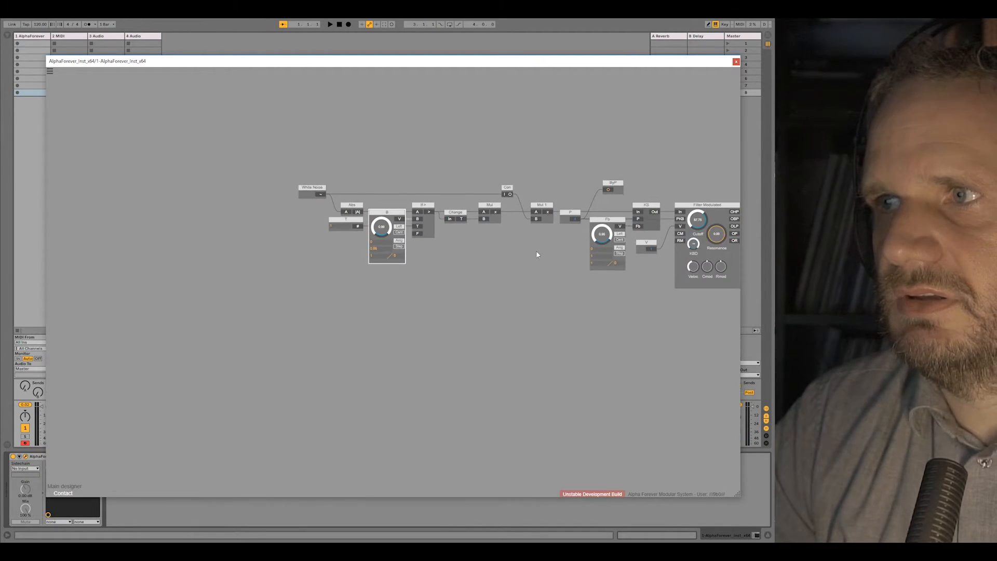
drag(640, 248, 254, 226)
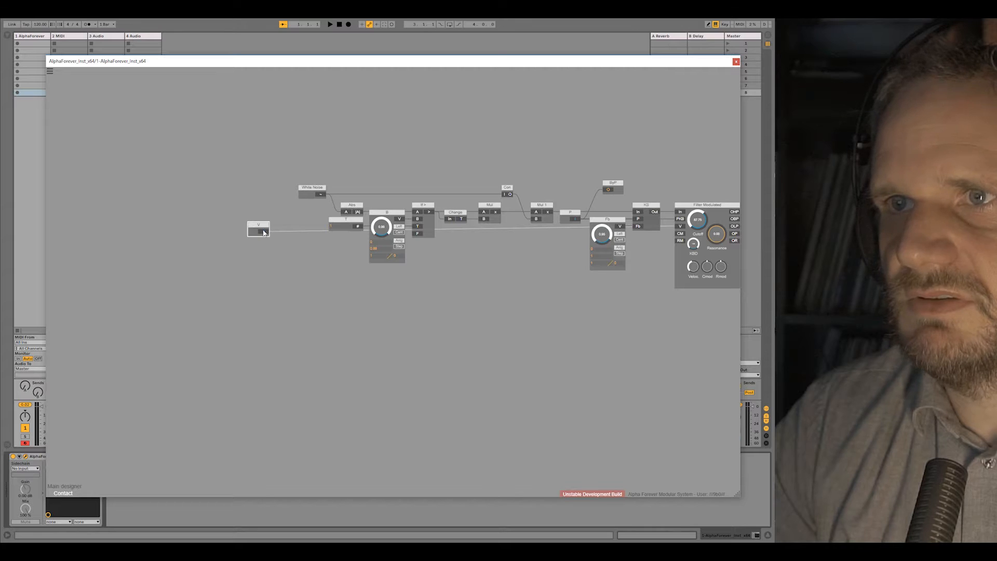
scroll(288, 249, up, 2)
drag(429, 198, 416, 310)
Step: Add a Crossfade module near the B knob and connect V to its X input
right_click(397, 292)
text(cross)
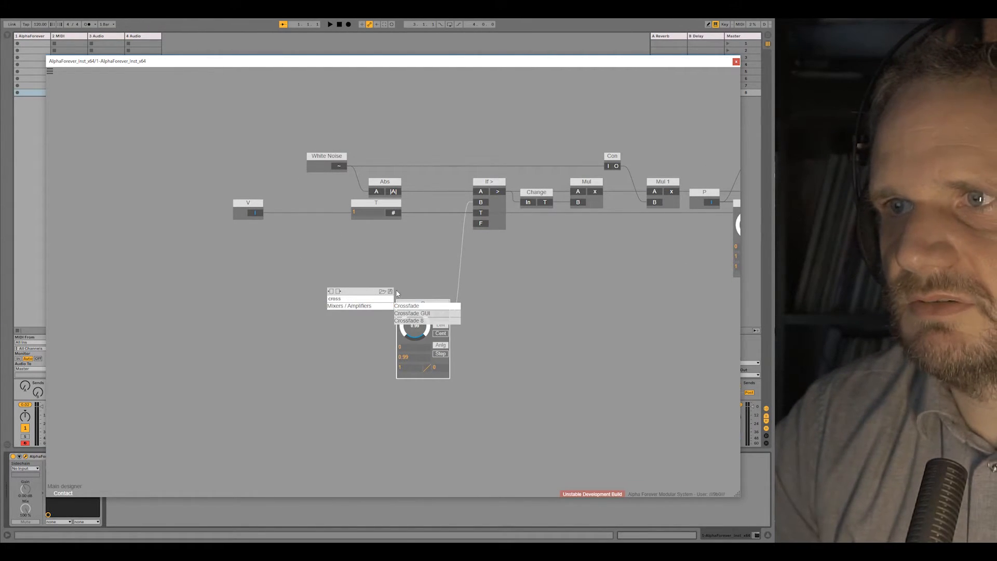
click(405, 306)
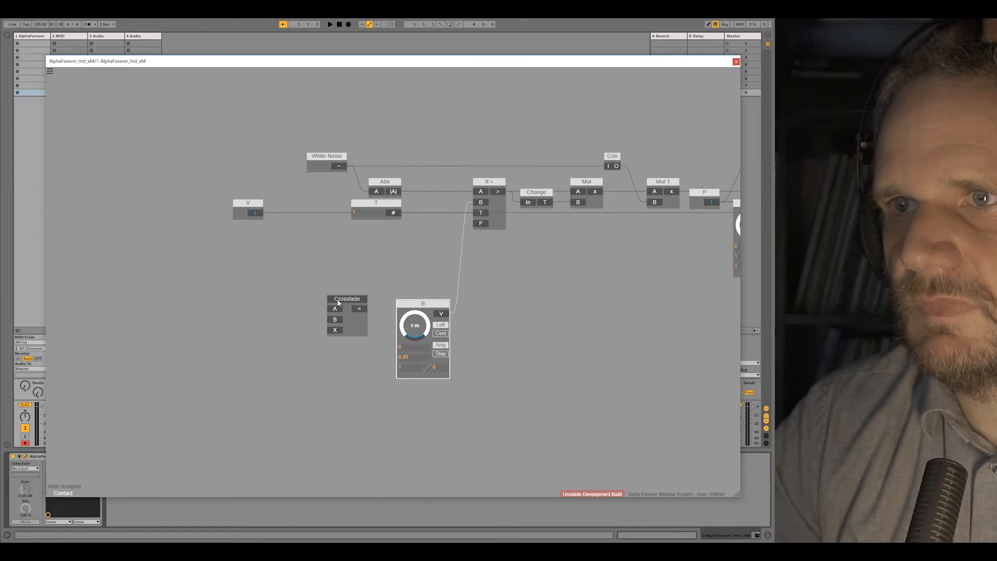
drag(338, 300, 366, 287)
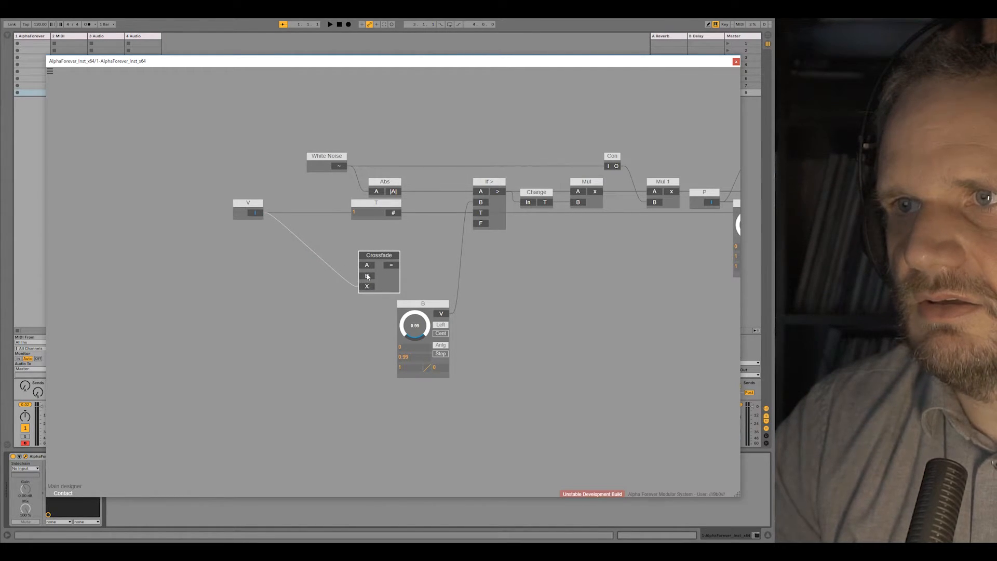
Step: Create a constant for Crossfade's B input and set it to 0.99
double_click(366, 276)
click(308, 275)
text(09)
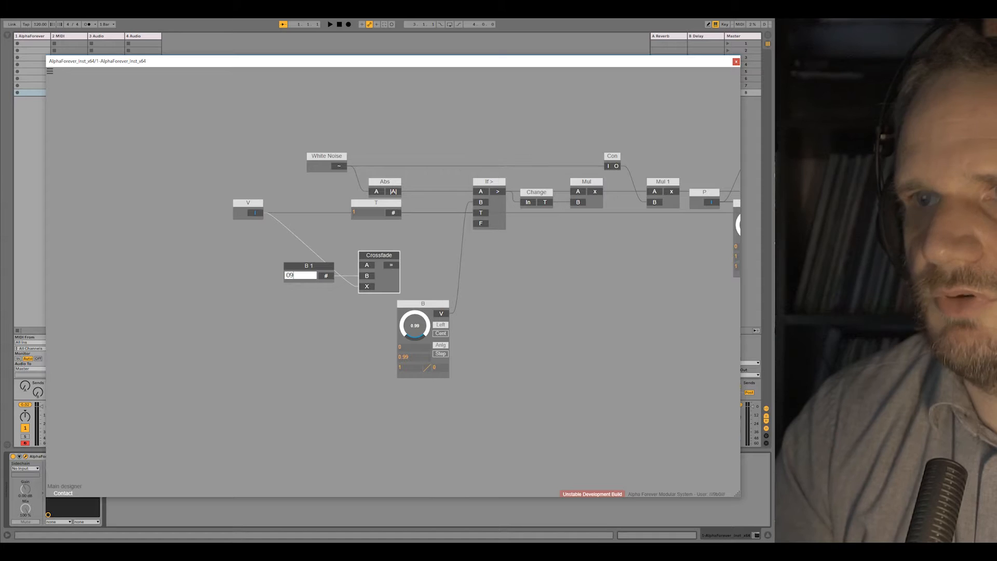
key(BackSpace)
text(.99)
click(360, 245)
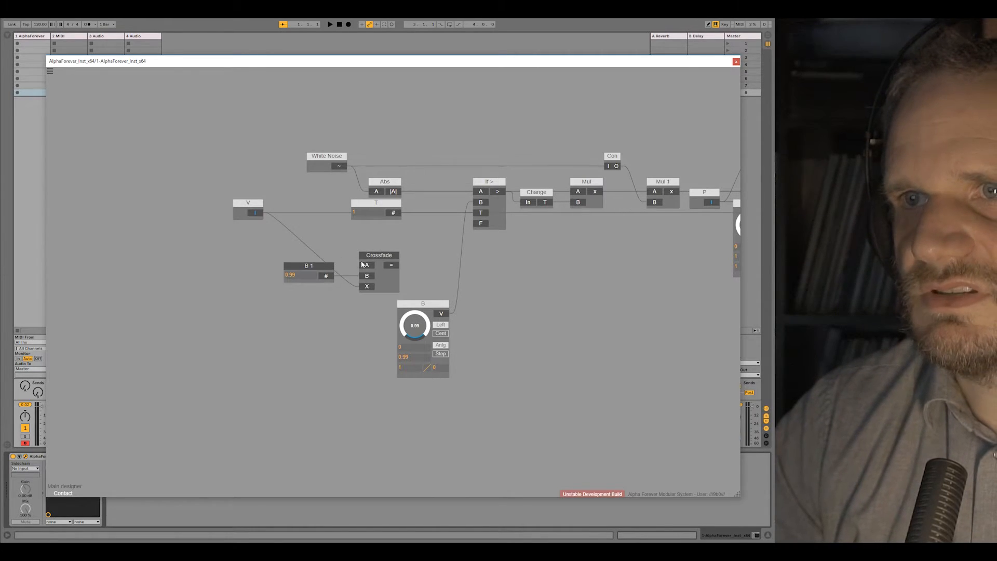
Step: Create a constant for Crossfade's A input, place it beside B 1, and set it to 0.8
double_click(363, 265)
drag(291, 256, 237, 256)
click(228, 266)
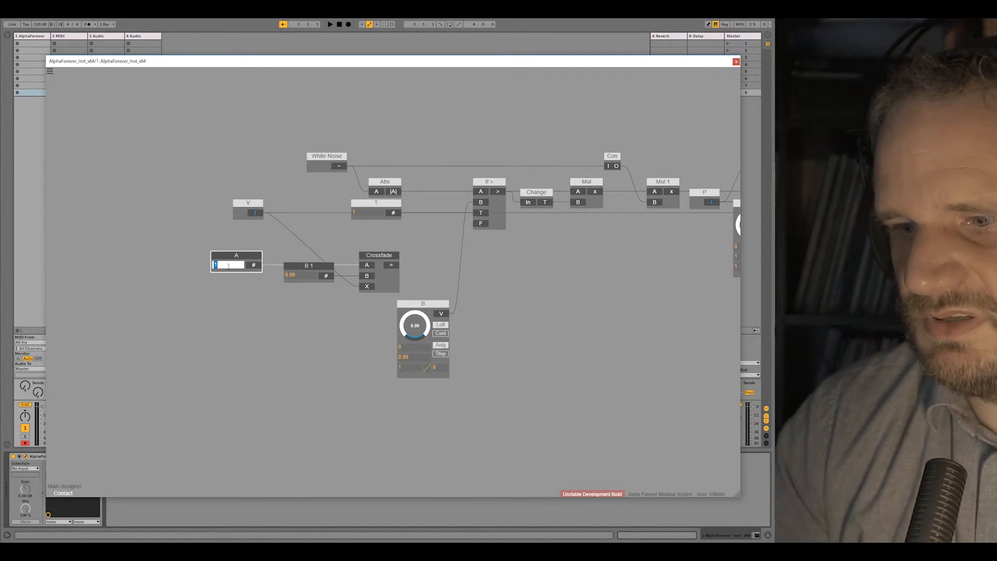
text(0.8)
click(284, 227)
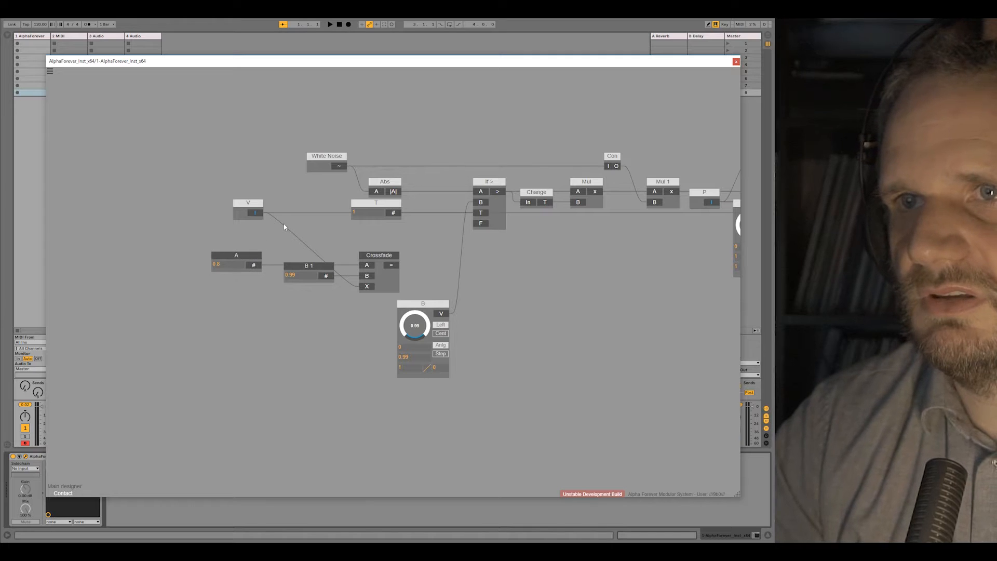
Step: Swap the crossfade limits by setting B 1 to 0.8 and A to 0.99
click(294, 277)
text(0.8)
click(227, 267)
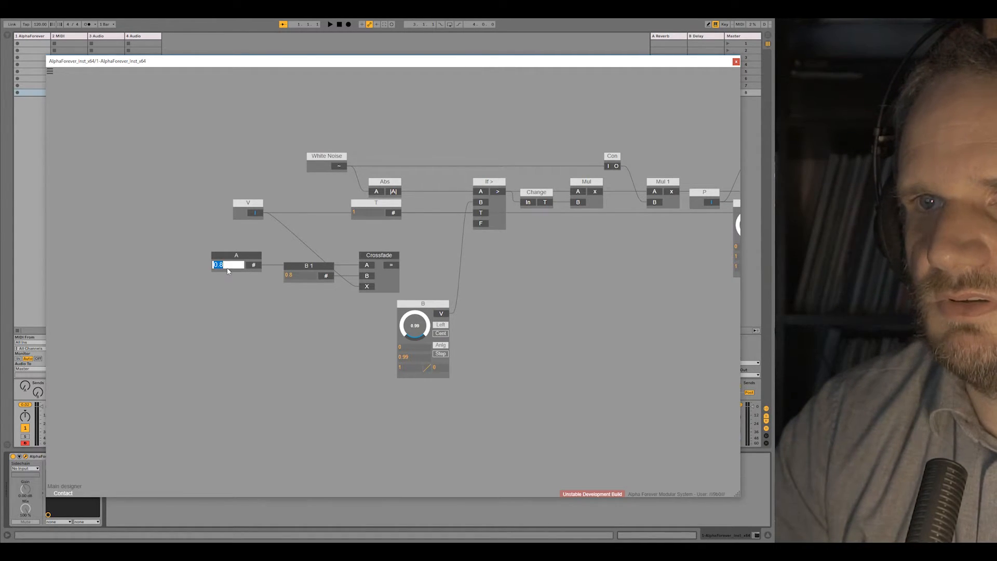
text(0.99)
key(Return)
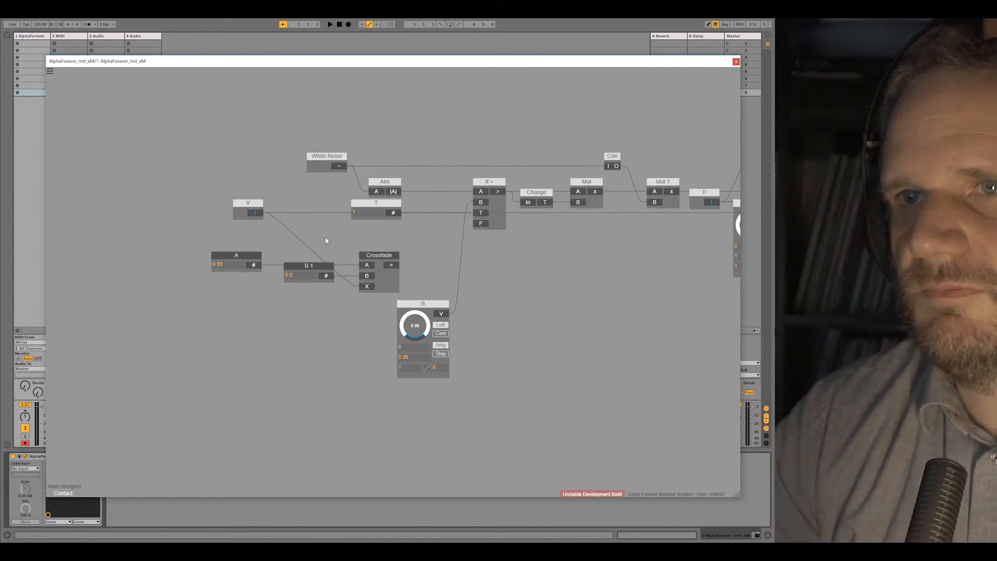
Step: Connect Crossfade's output to the B input of If > and move Crossfade with its A, B 1 and V sources up into the chain
drag(390, 265, 477, 203)
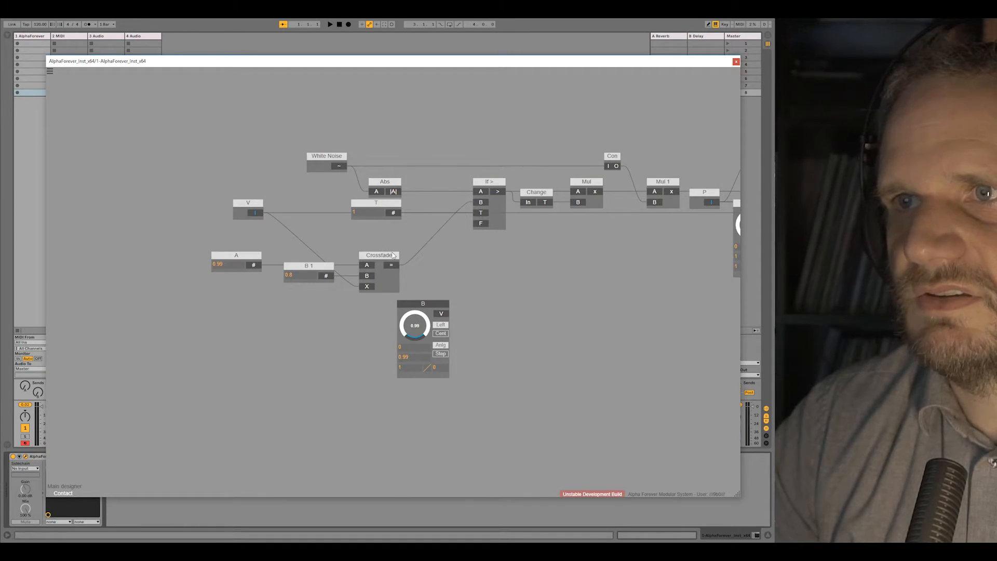
drag(393, 255, 448, 192)
drag(252, 264, 315, 201)
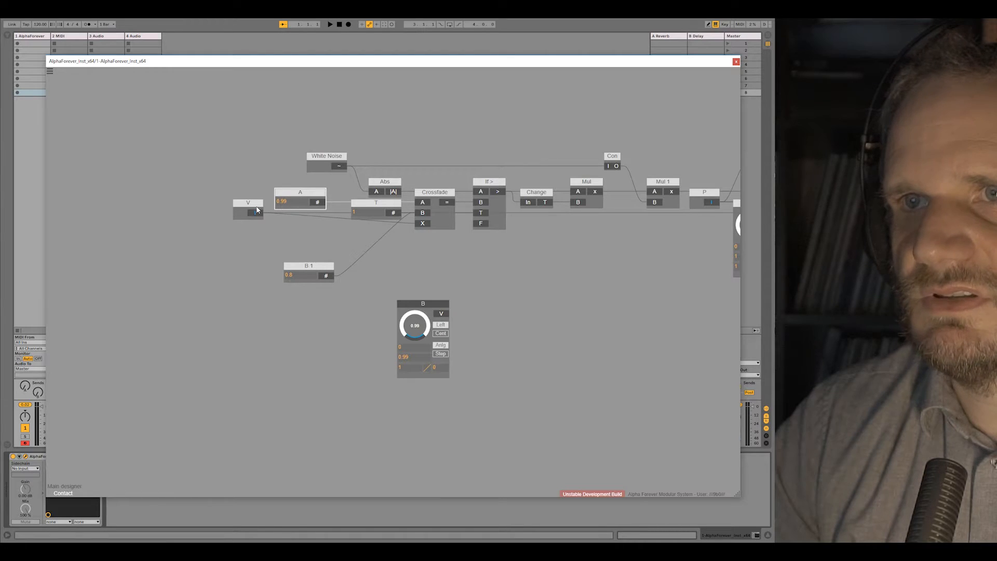
drag(257, 210, 398, 245)
drag(309, 265, 247, 208)
Step: Shift the source modules and Crossfade away from If >, placing T in the gap and V below Crossfade
scroll(295, 245, down, 2)
mouse_move(357, 222)
mouse_down()
mouse_move(322, 216)
mouse_move(381, 249)
mouse_move(409, 249)
mouse_up()
mouse_move(175, 152)
mouse_down()
mouse_move(440, 238)
mouse_move(417, 215)
mouse_move(352, 215)
mouse_up()
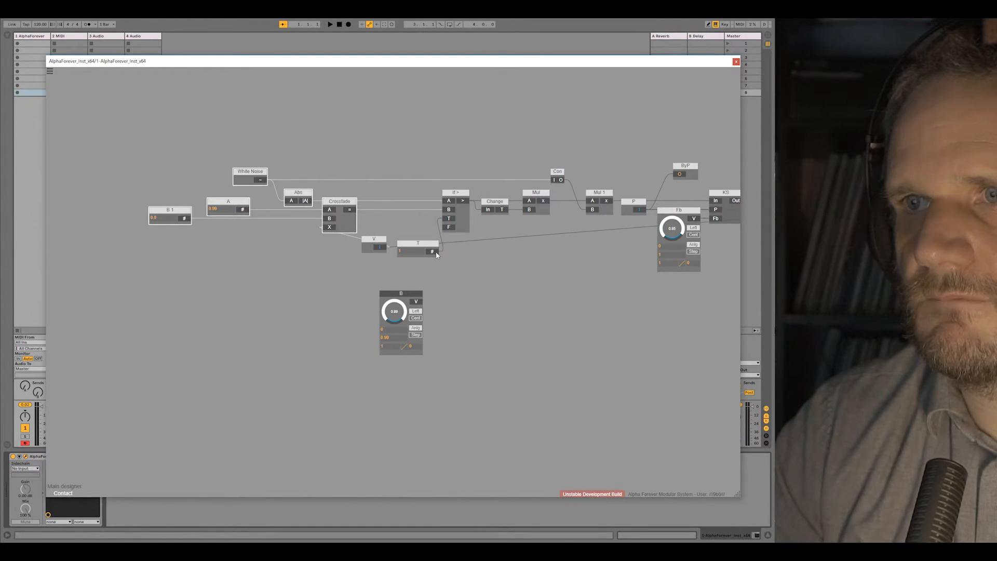
drag(418, 243, 305, 236)
drag(439, 259, 291, 253)
Step: Insert a Con module on the wire from V to Filter Modulated and place it below KS
right_click(630, 209)
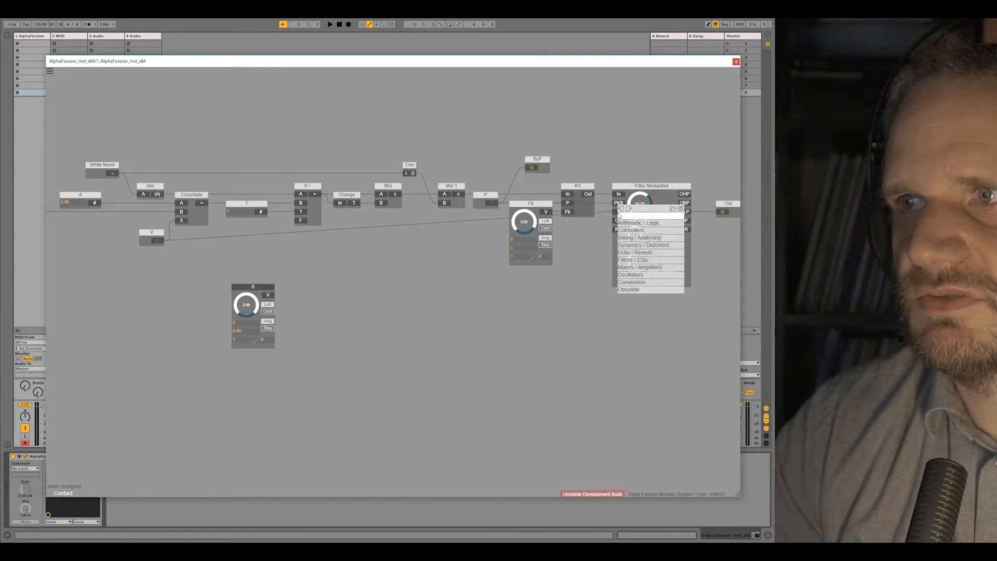
mouse_move(630, 242)
click(556, 305)
drag(572, 282, 578, 230)
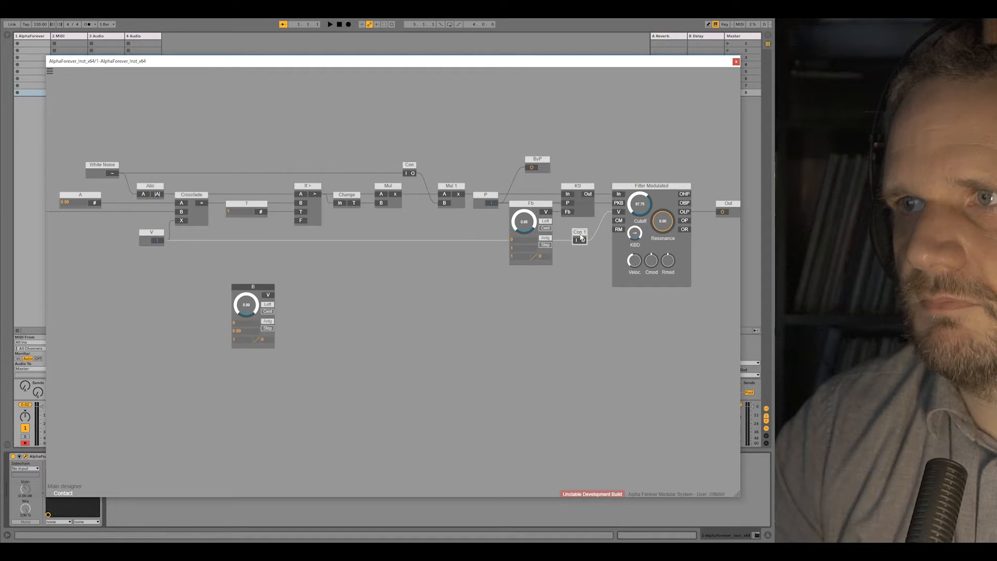
Step: Delete the disconnected B knob and return to the main designer
click(251, 295)
key(Delete)
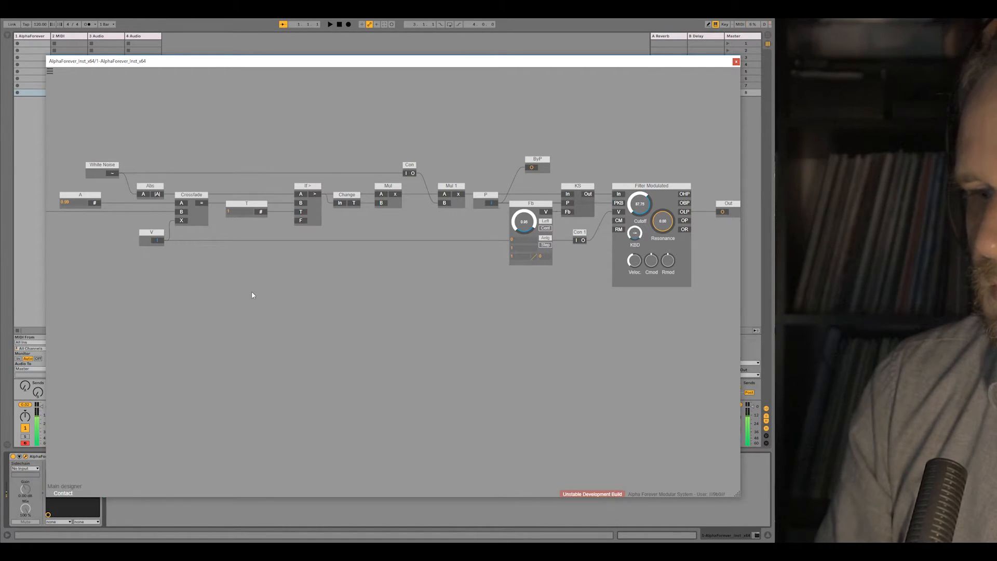
scroll(252, 295, down, 5)
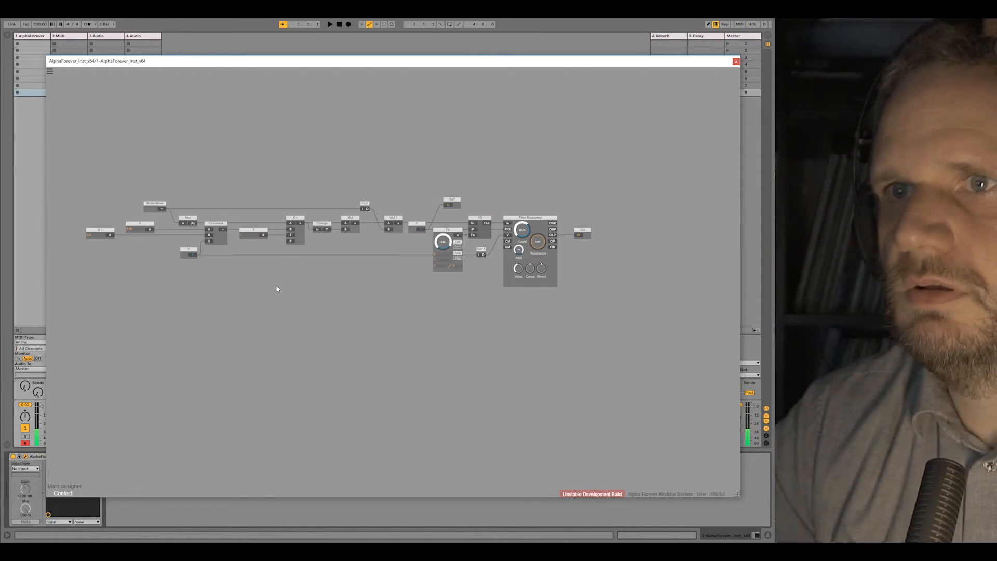
drag(376, 296, 360, 296)
double_click(361, 296)
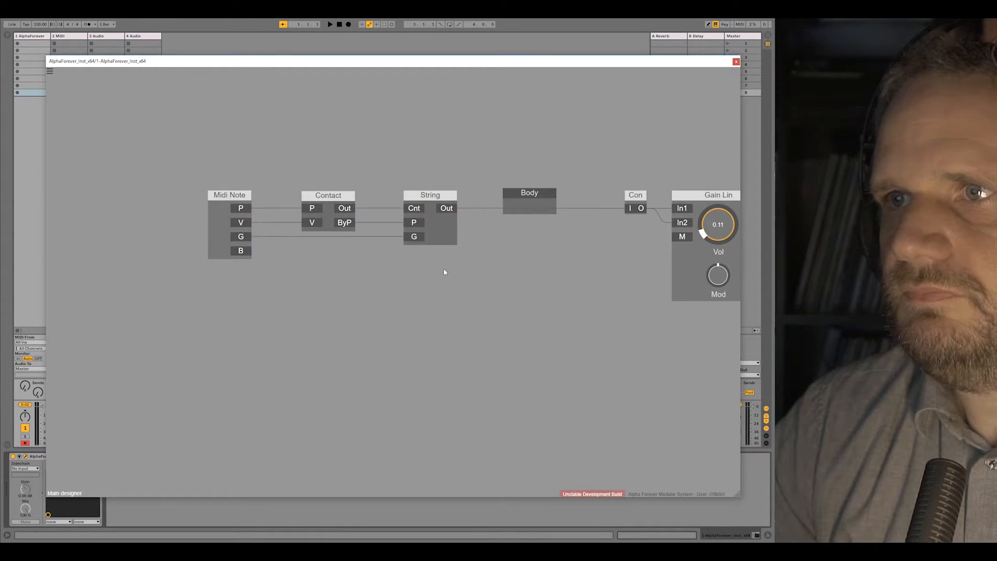
Step: In the String designer, insert Filter 1P between KS_flt and Out, feeding Out from the filter's H output
double_click(452, 241)
drag(507, 228, 613, 229)
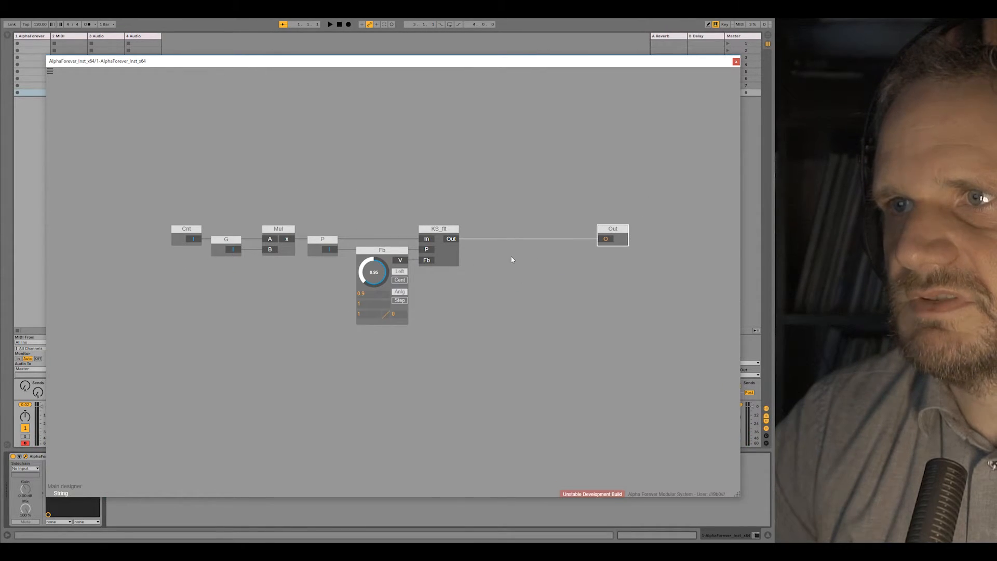
click(452, 240)
click(466, 286)
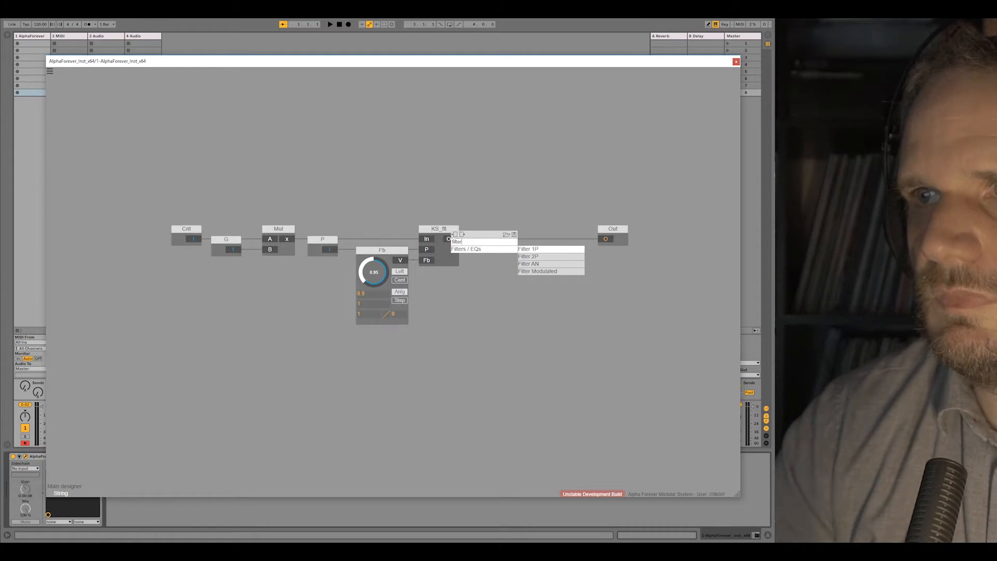
click(540, 247)
drag(540, 231, 567, 232)
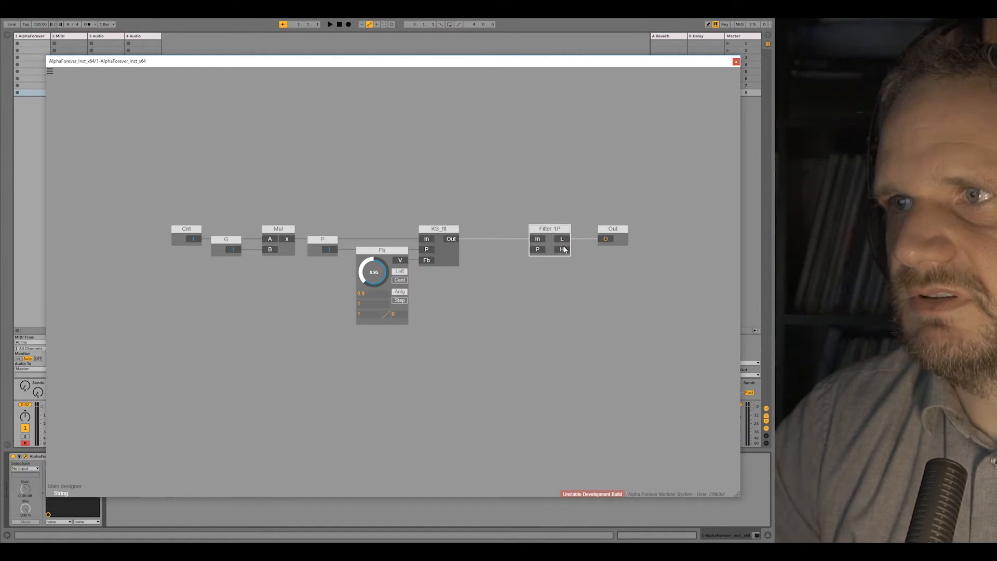
scroll(570, 244, up, 3)
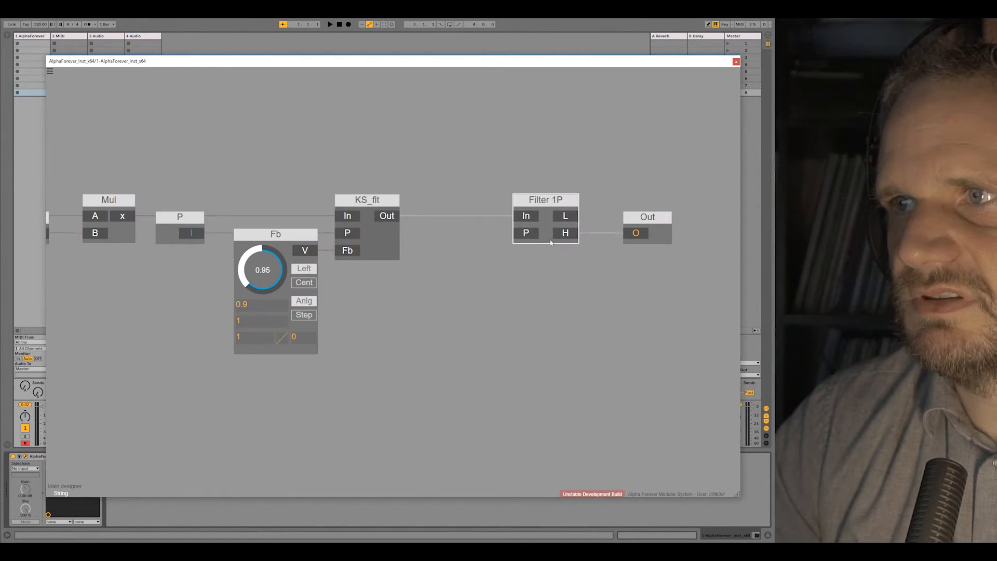
Step: Create a knob for Filter 1P's P input with a maximum of 128 and set it to about 79
double_click(527, 233)
text(128)
click(551, 312)
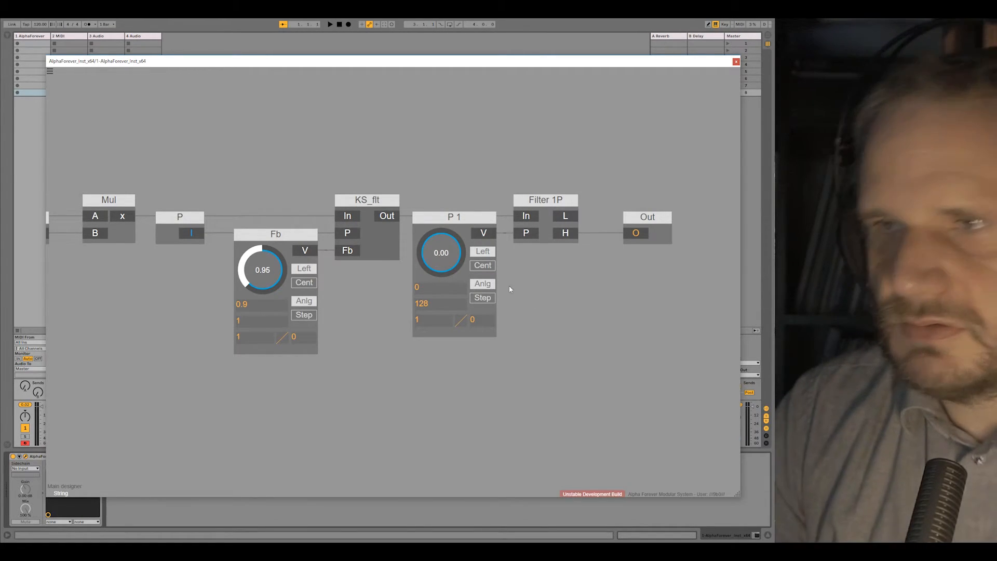
drag(438, 250, 437, 206)
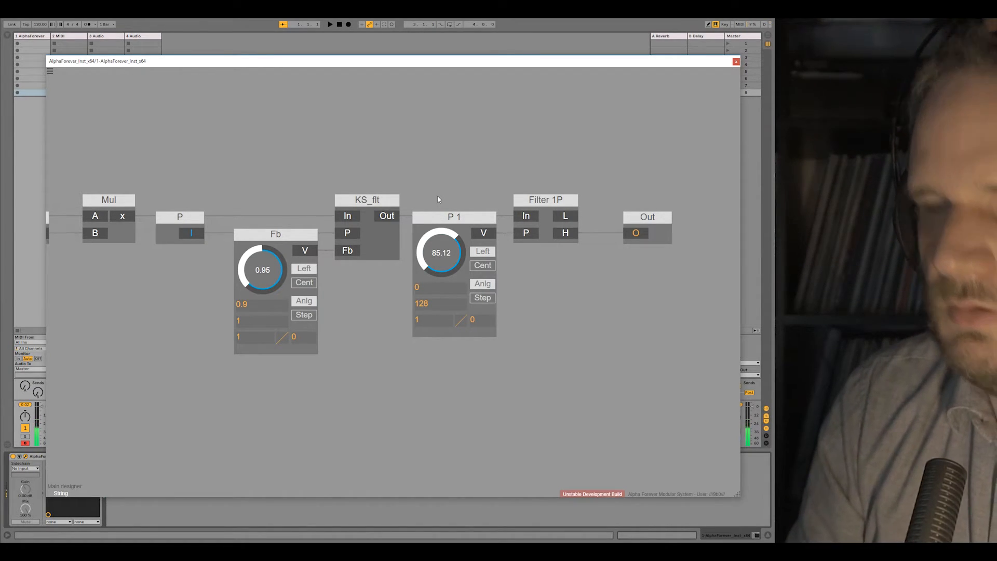
drag(442, 248, 464, 186)
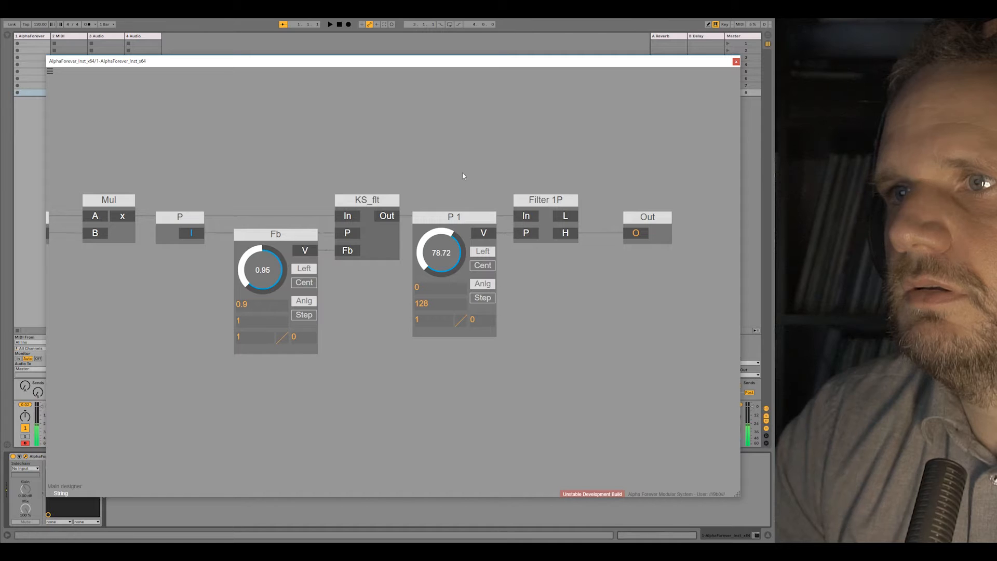
Step: Return to the main designer and move String and Contact closer to Midi Note
double_click(462, 163)
scroll(460, 161, down, 2)
click(456, 171)
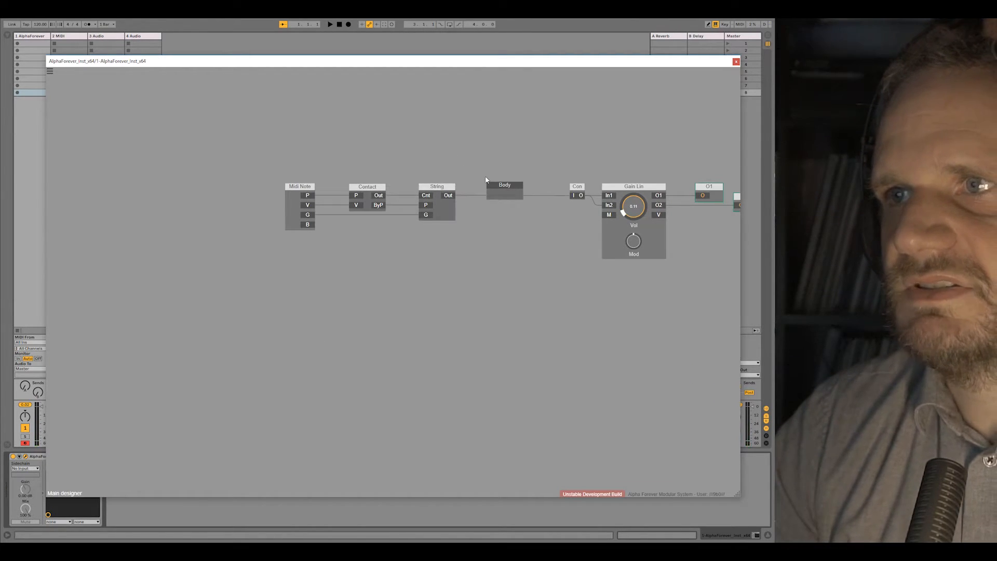
scroll(468, 161, up, 1)
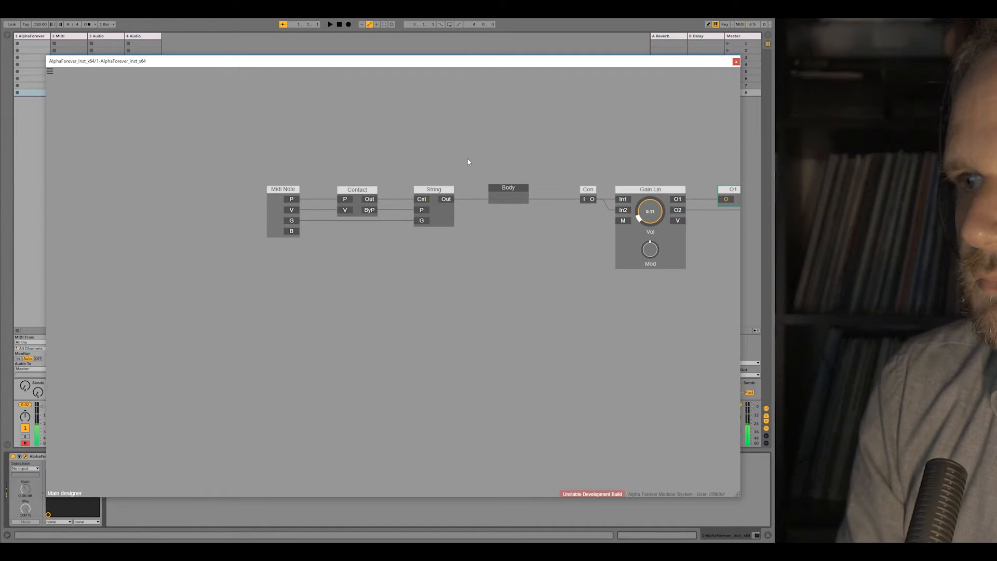
scroll(467, 161, up, 1)
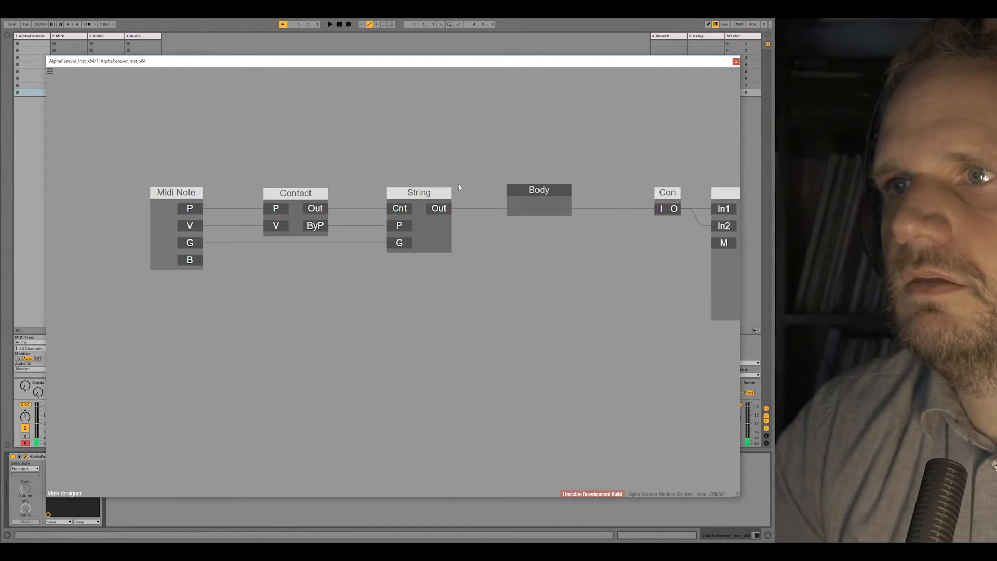
drag(458, 188, 294, 196)
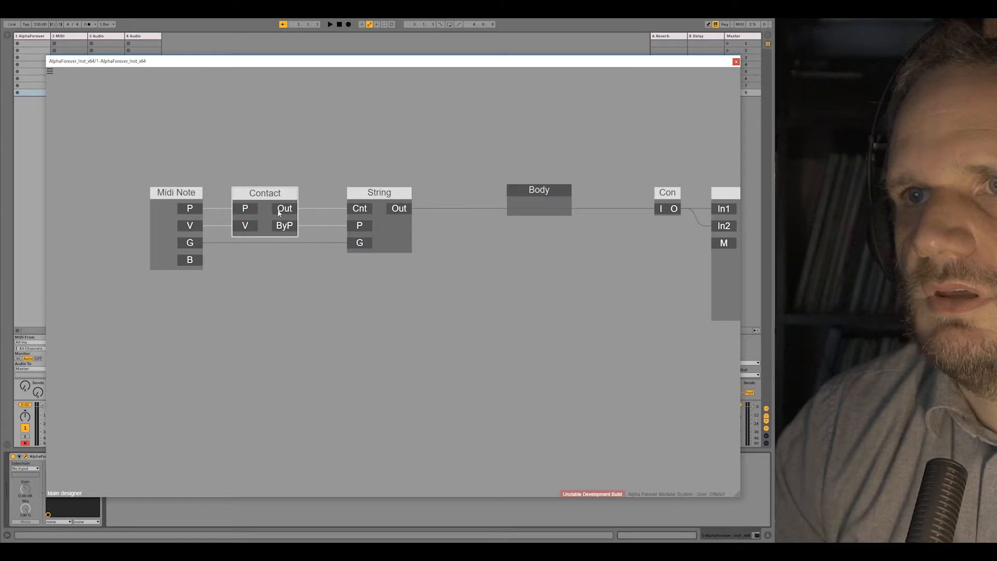
Step: Review the Filter Modulated settings in the Contact designer and return to the main designer
double_click(291, 193)
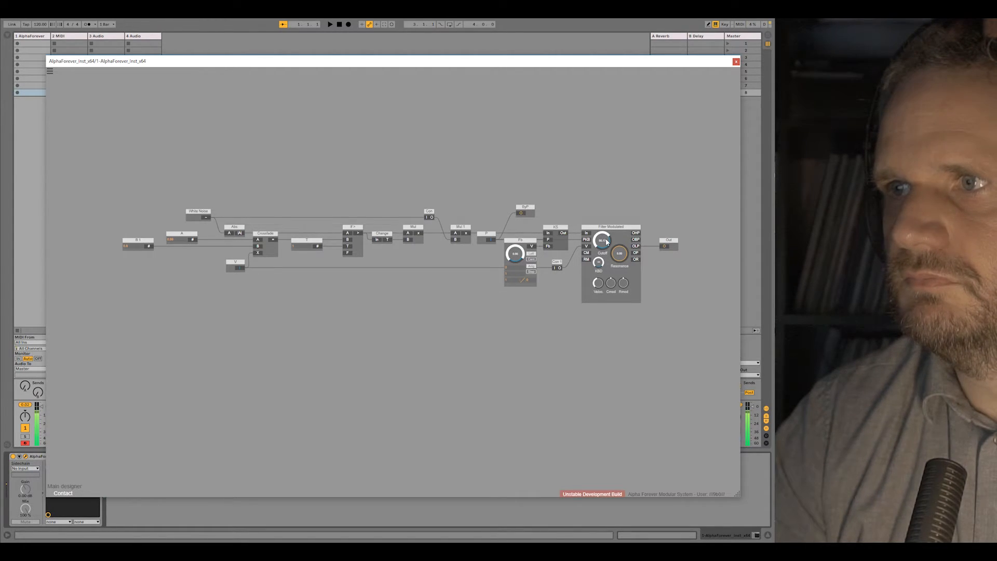
double_click(578, 186)
Step: Tighten the main chain by moving Contact, String and Body closer together
drag(535, 189, 498, 195)
scroll(450, 166, up, 3)
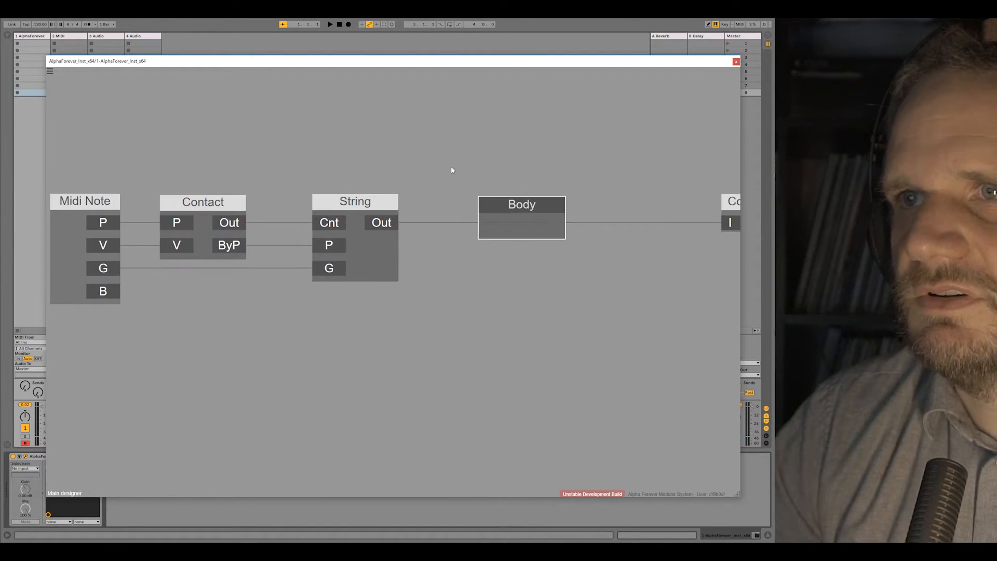
drag(608, 181, 418, 188)
scroll(357, 173, down, 2)
scroll(364, 169, down, 2)
drag(348, 171, 396, 179)
drag(338, 192, 314, 194)
drag(448, 193, 414, 193)
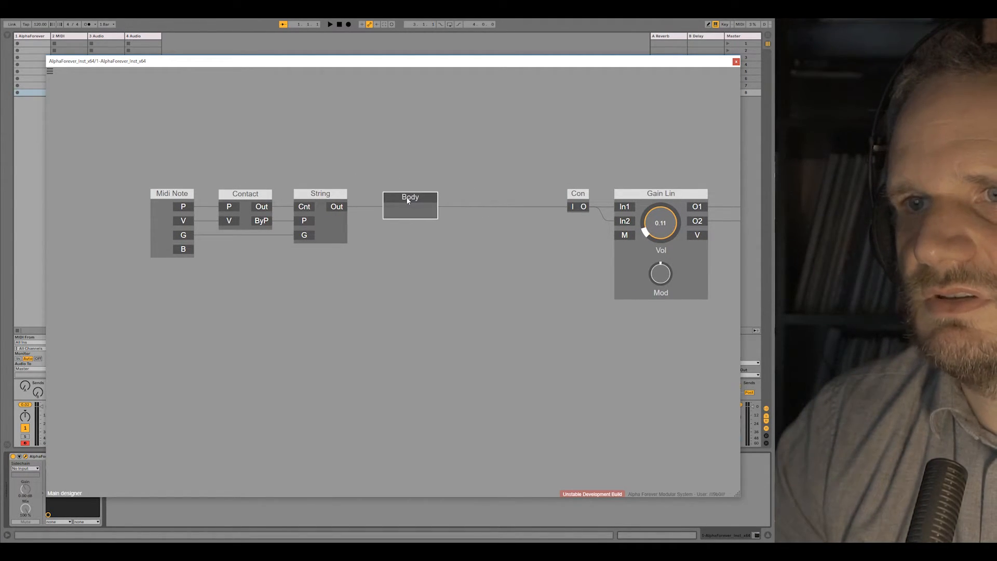
Step: Open the empty Body designer and add an In module
scroll(414, 255, up, 3)
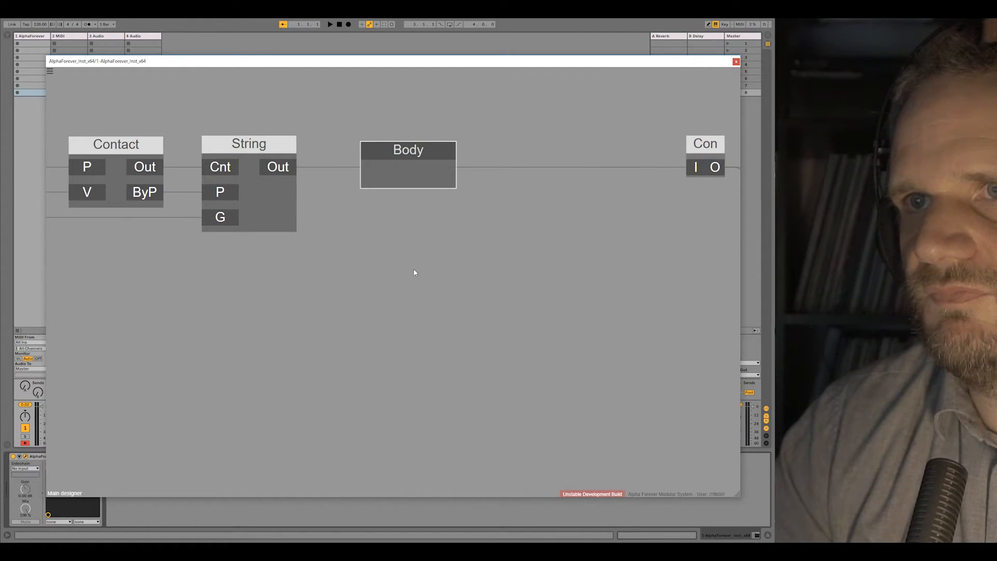
drag(415, 271, 451, 351)
double_click(453, 244)
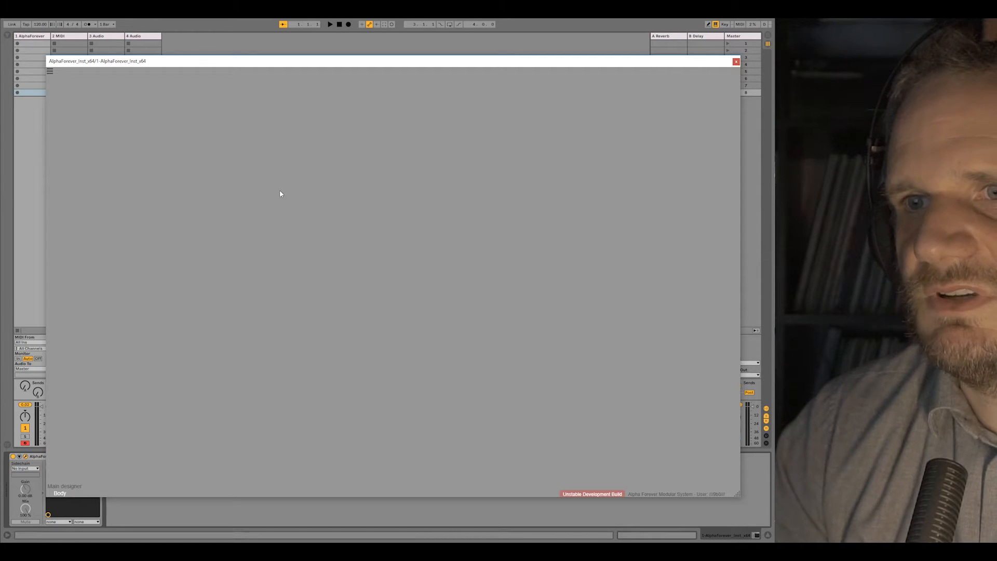
right_click(266, 200)
mouse_move(299, 226)
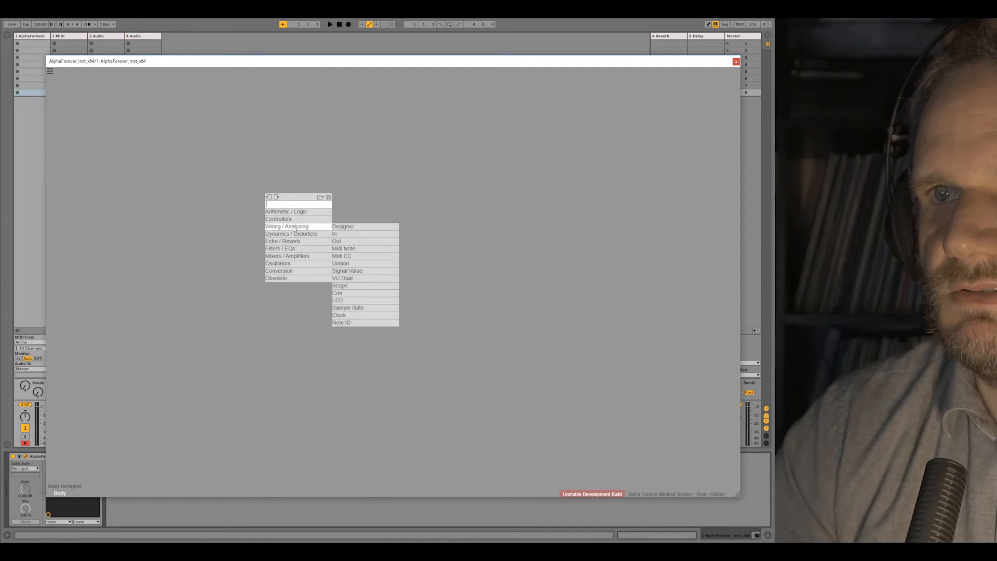
click(347, 235)
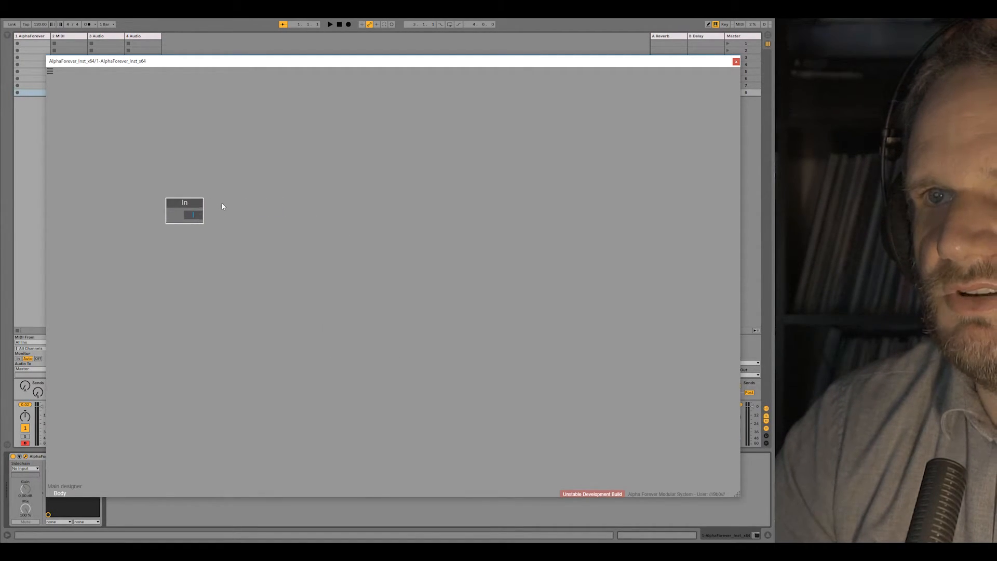
Step: Add a Comb module, wire In to its In input, and attach a constant to its D input
right_click(314, 158)
text(comb)
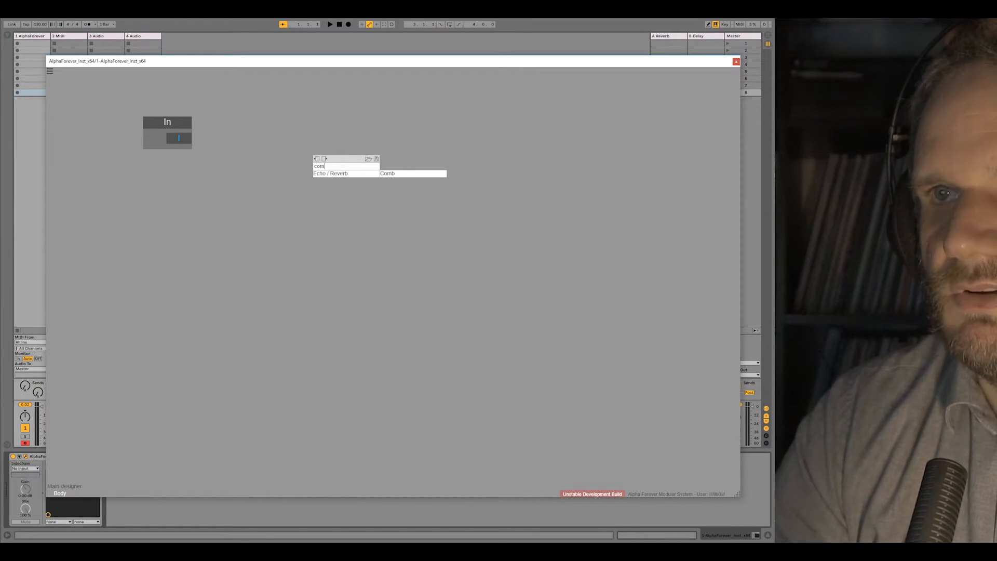
key(Return)
drag(187, 139, 396, 124)
double_click(380, 155)
drag(306, 139, 266, 139)
drag(399, 123, 425, 123)
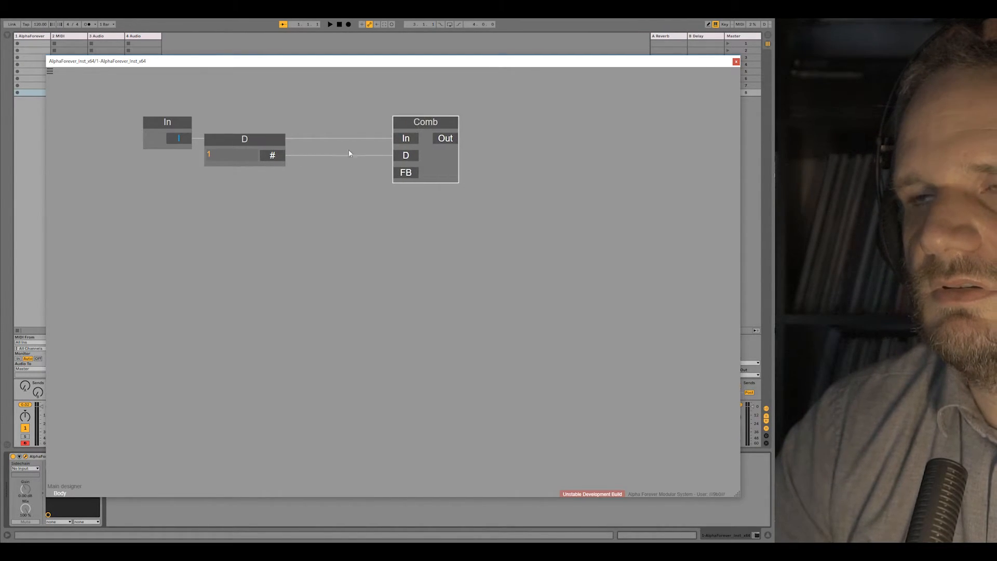
Step: Attach a constant to Comb's FB input and set its value to 0.05
double_click(406, 177)
drag(332, 161, 360, 161)
double_click(329, 169)
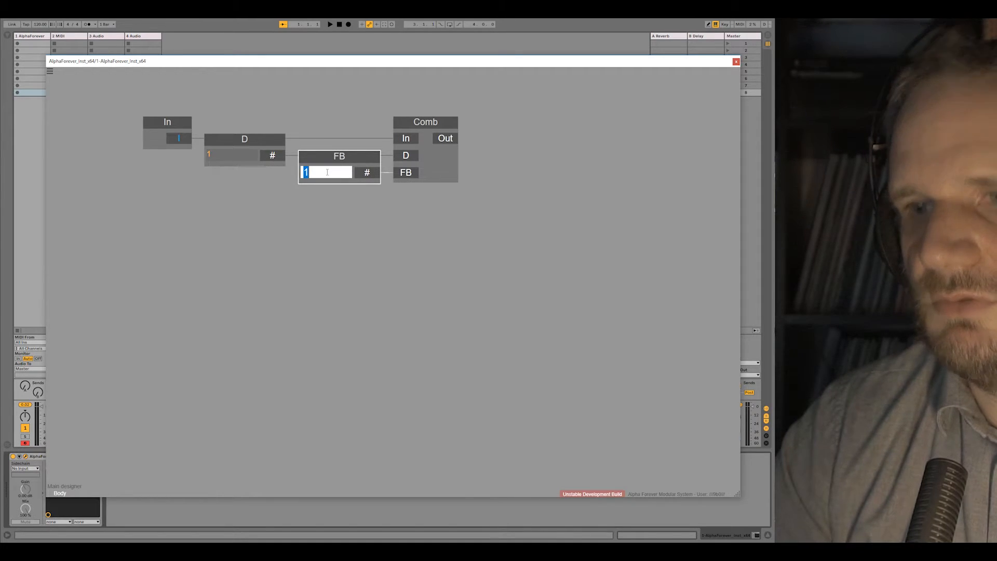
text(0.05)
key(BackSpace)
key(BackSpace)
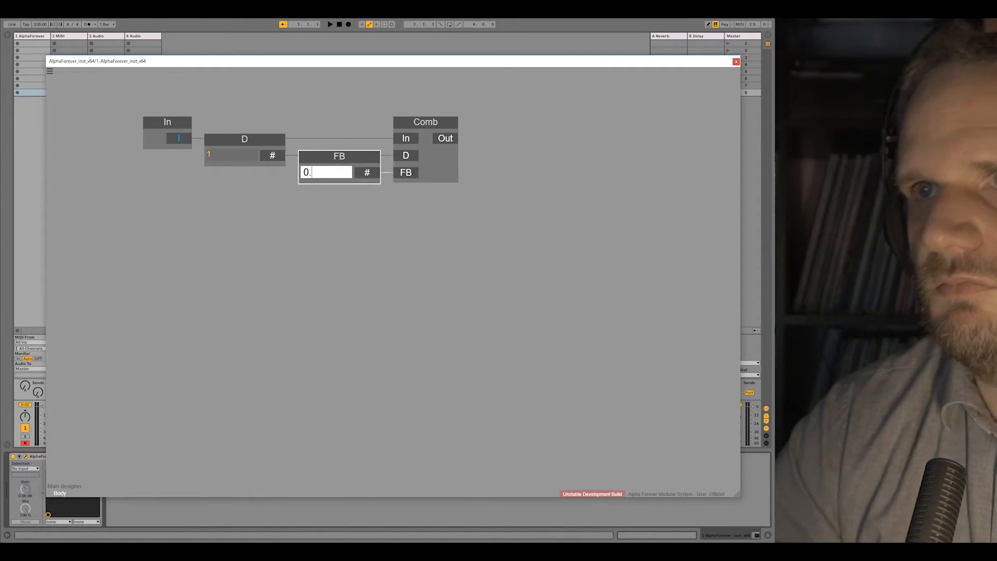
text(1)
key(Return)
scroll(367, 230, down, 3)
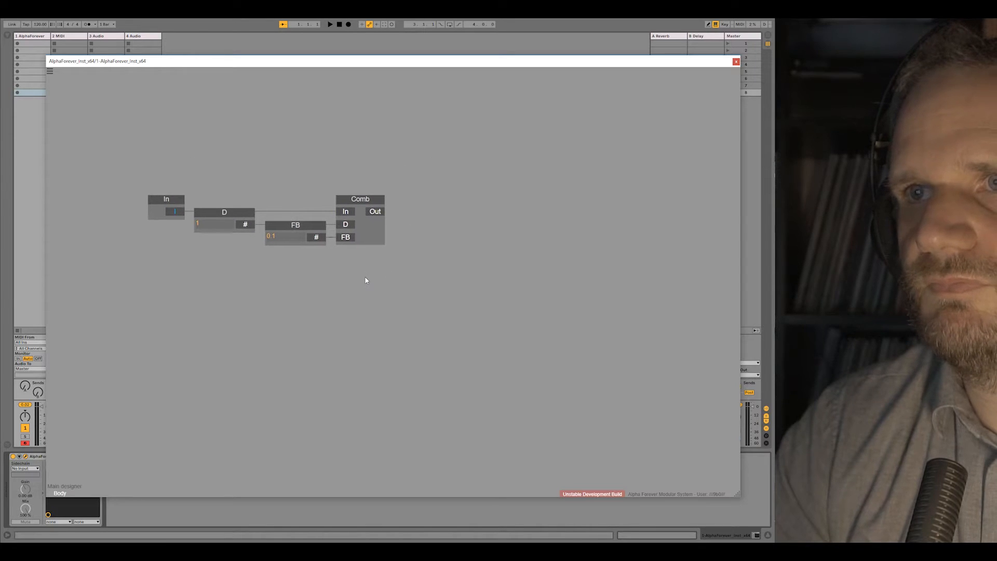
double_click(283, 236)
text(0.05)
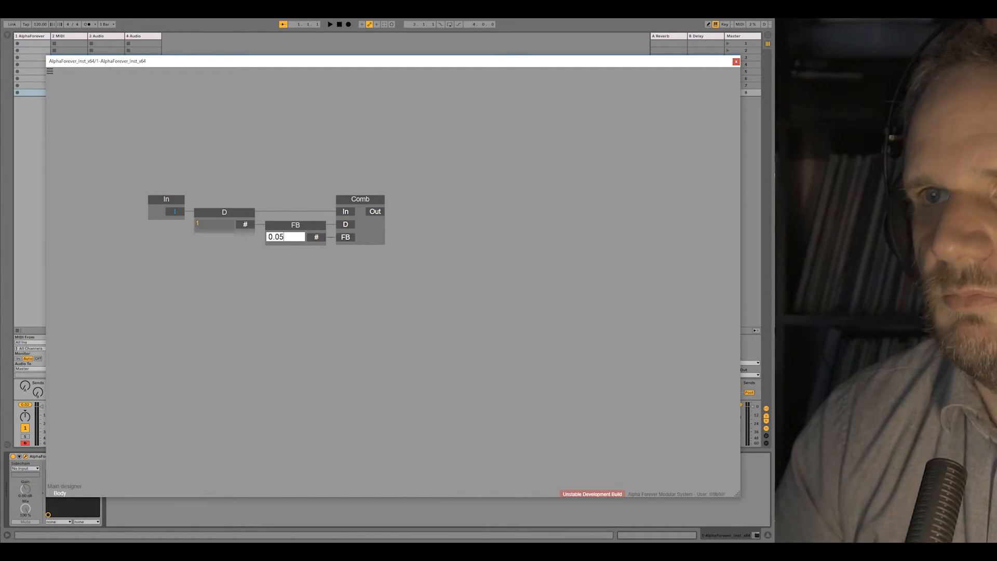
key(Return)
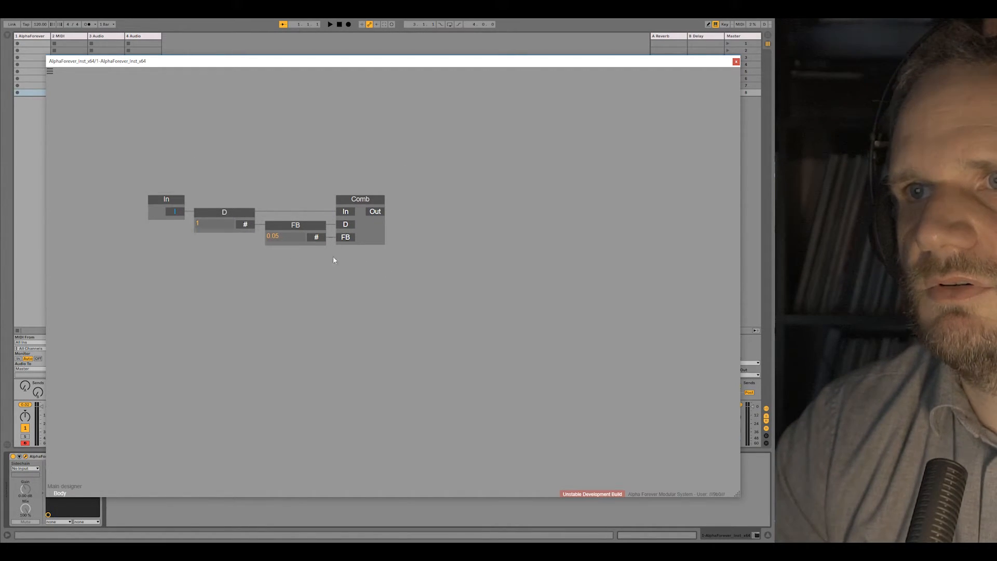
Step: Add a Mul module after Comb and feed Comb's output into its A input
right_click(380, 213)
text(mul)
click(449, 223)
click(465, 200)
drag(465, 200, 482, 199)
click(431, 216)
Step: Move In above the comb row, right-aligned with FB, and attach a constant to Mul's B input
drag(170, 198, 180, 136)
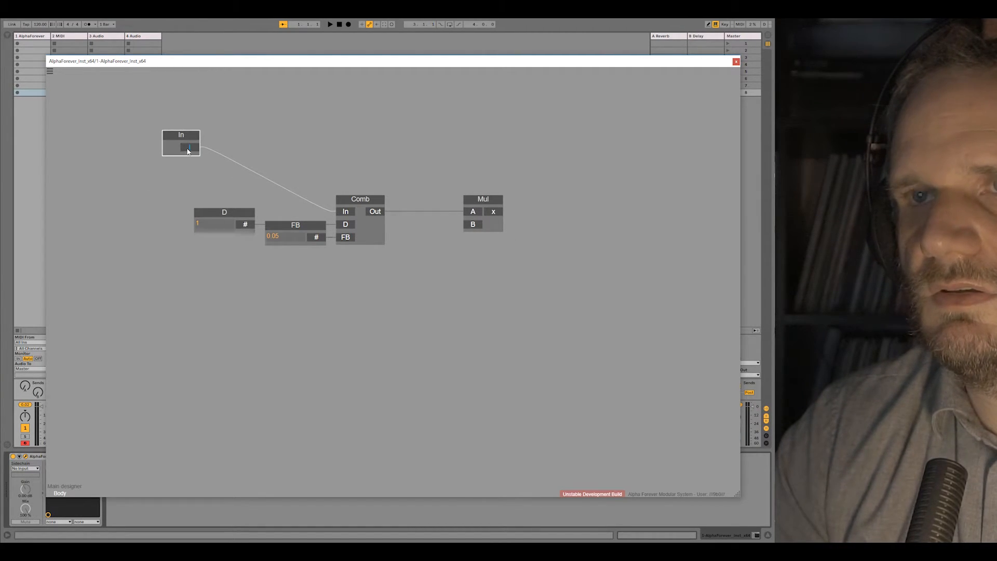
shift+click(293, 225)
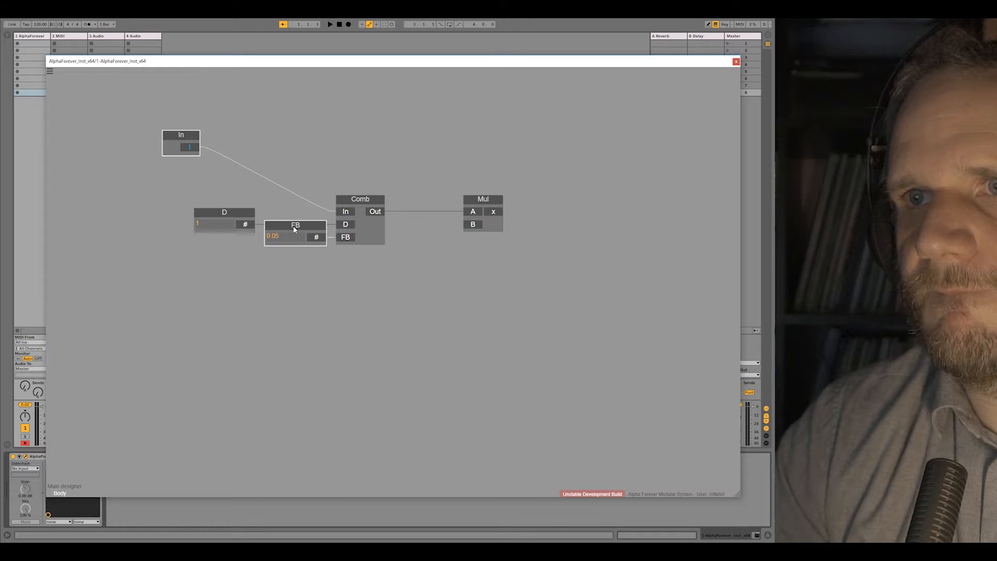
key(ctrl+Right)
drag(363, 195, 368, 195)
click(403, 191)
drag(474, 228, 441, 217)
Step: Add an Add8 module after Mul and feed Mul's output into its V1 input
right_click(533, 213)
mouse_move(572, 223)
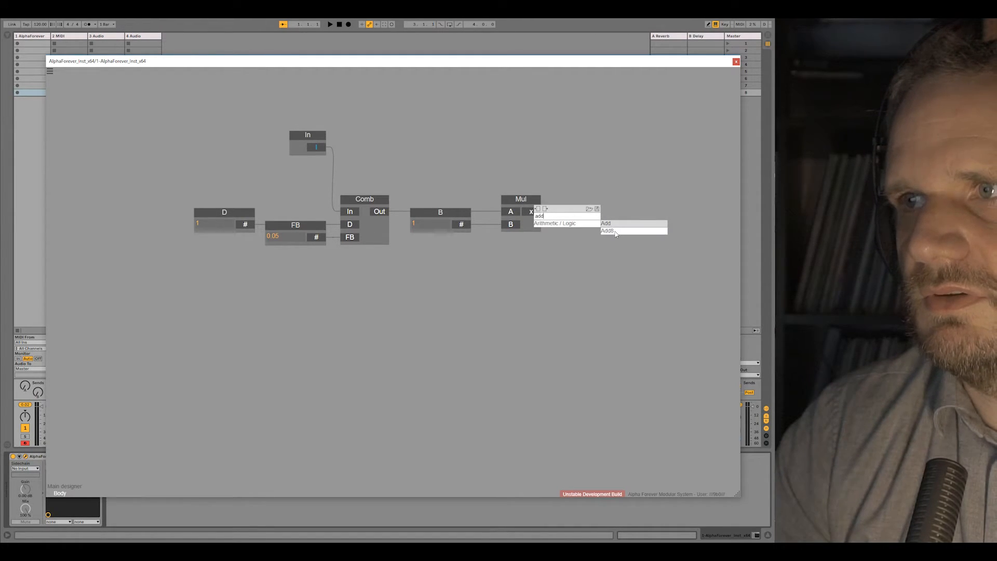
click(615, 231)
drag(608, 201, 584, 202)
drag(538, 174, 582, 148)
scroll(443, 202, down, 1)
Step: Duplicate the D, FB, Comb, B and Mul row into three more stacked rows and wire their Mul outputs to Add8's V2, V3 and V4
drag(221, 243, 577, 153)
key(ctrl+d)
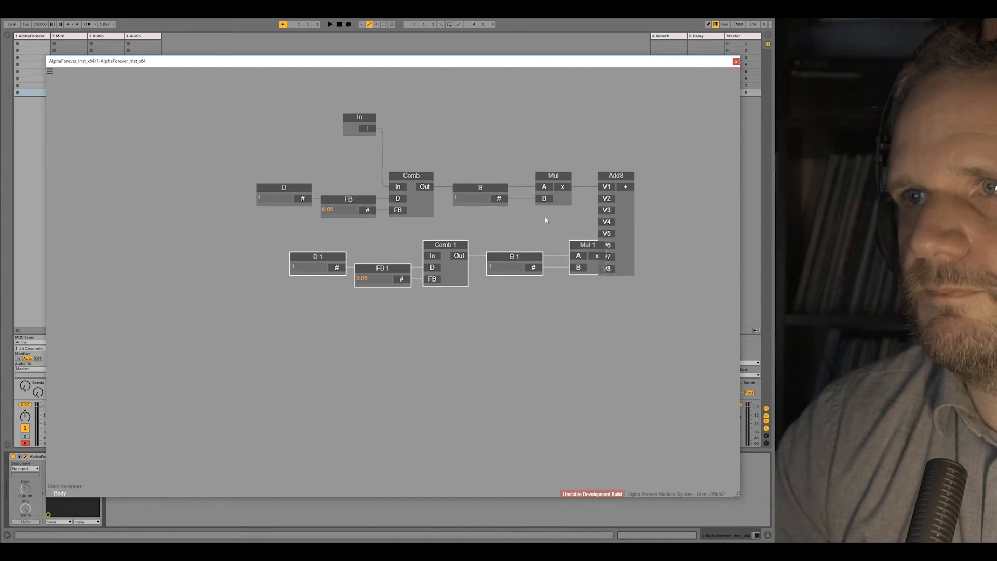
drag(590, 242, 547, 223)
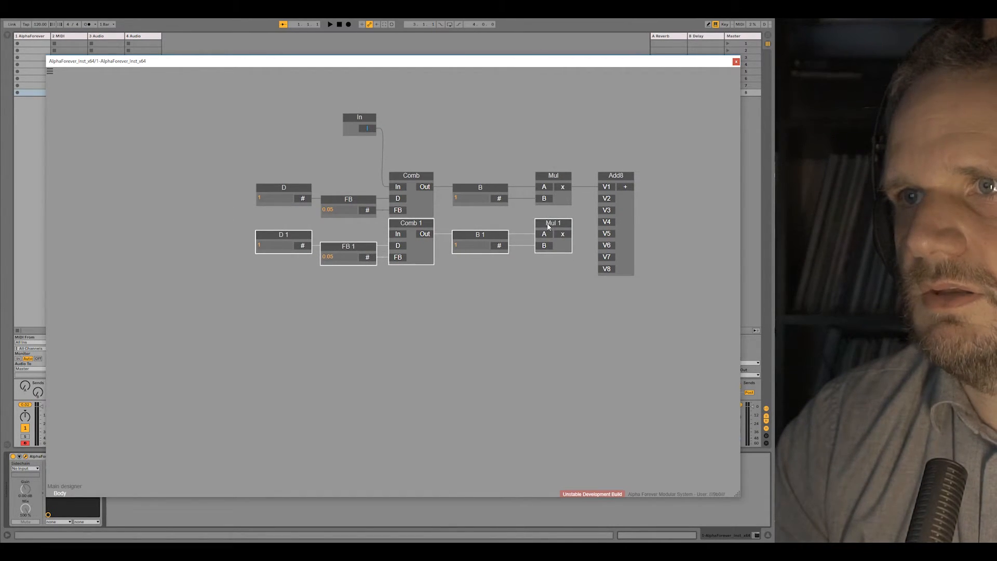
key(ctrl+d)
drag(570, 256, 549, 325)
key(ctrl+d)
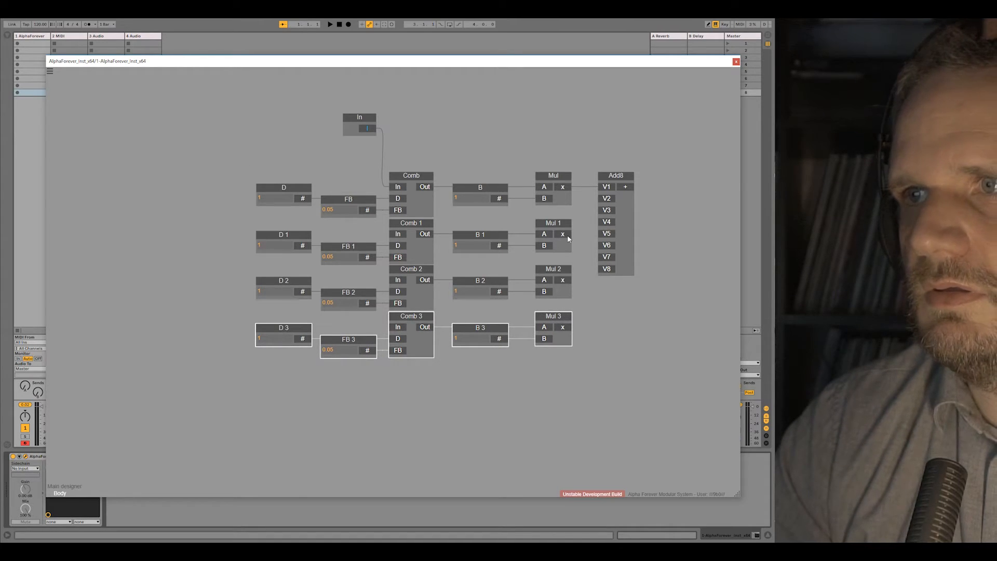
drag(606, 215, 607, 210)
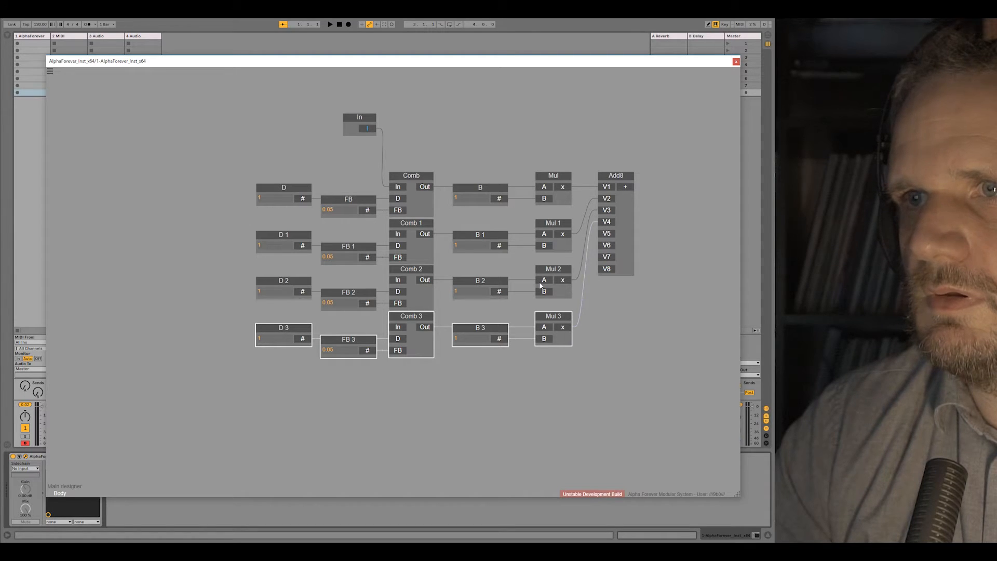
Step: Duplicate one more comb row, place it below the others, and wire its Mul output to Add8's V5
key(ctrl+d)
drag(585, 243, 554, 369)
drag(600, 299, 606, 234)
Step: Align the modules of the five comb rows column by column: Mul, B, Comb, FB and D
drag(505, 151, 596, 409)
drag(441, 167, 534, 407)
drag(377, 156, 445, 448)
drag(316, 185, 396, 467)
drag(232, 165, 323, 450)
drag(156, 288, 170, 307)
drag(212, 258, 218, 224)
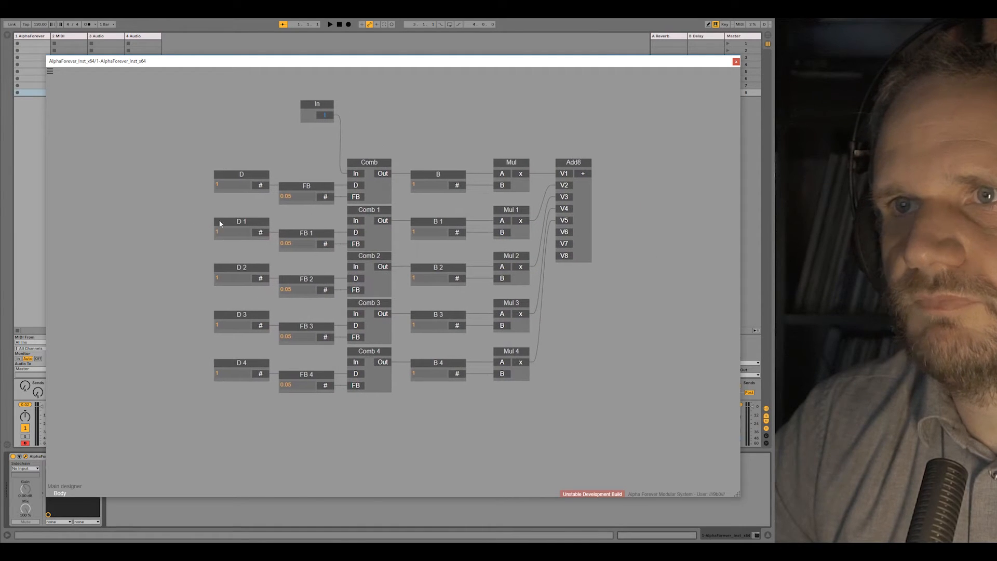
Step: Set the comb delays to 3 for D 1, 5 for D 2, 13 for D 3 and 19 for D 4
click(221, 278)
text(5)
click(223, 326)
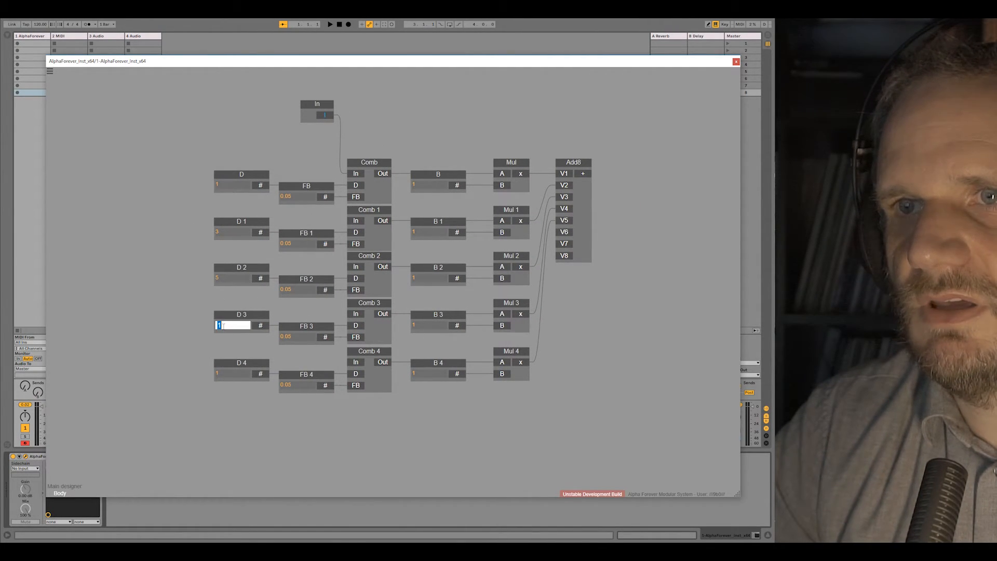
click(223, 374)
text(19)
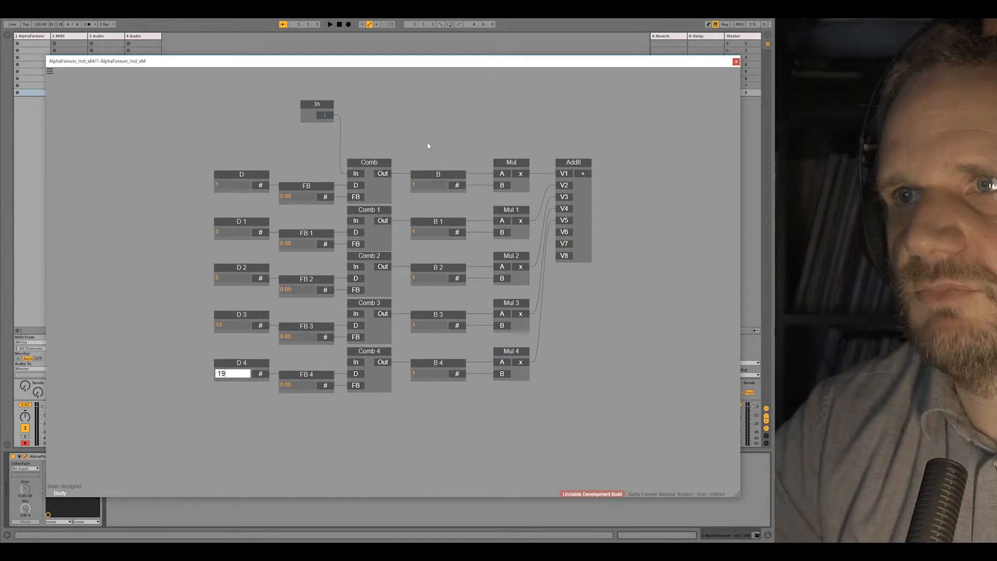
key(Return)
Step: Set the comb levels to 0.7 for B 1, -0.5 for B 2, 0.2 for B 3 and -0.1 for B 4
click(425, 229)
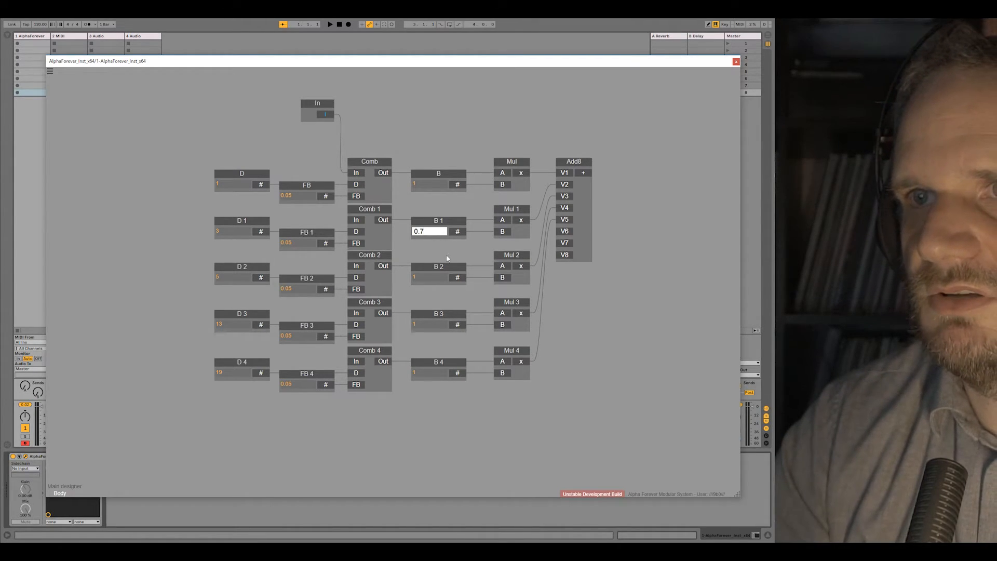
click(420, 281)
text(-0.5)
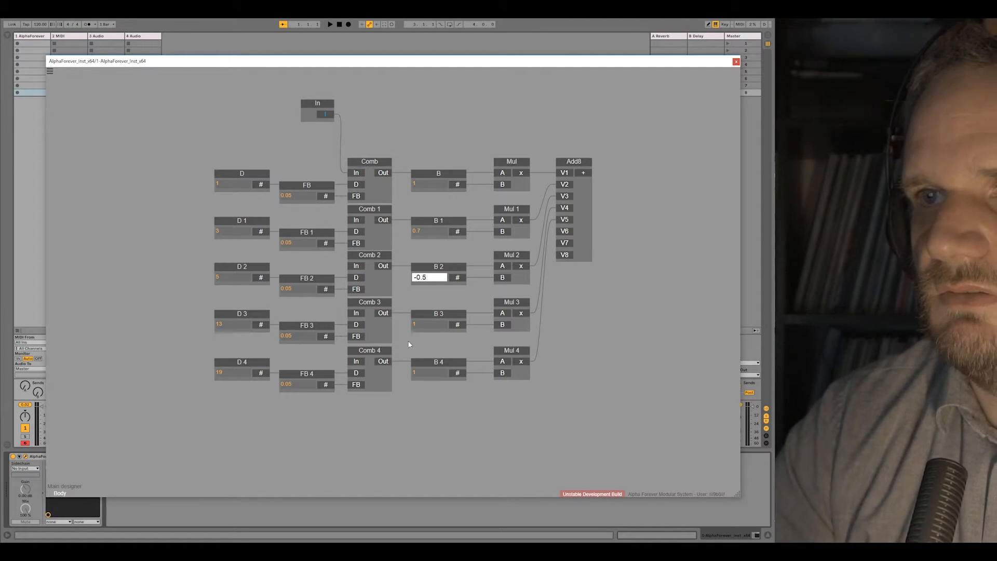
click(421, 325)
text(0.2)
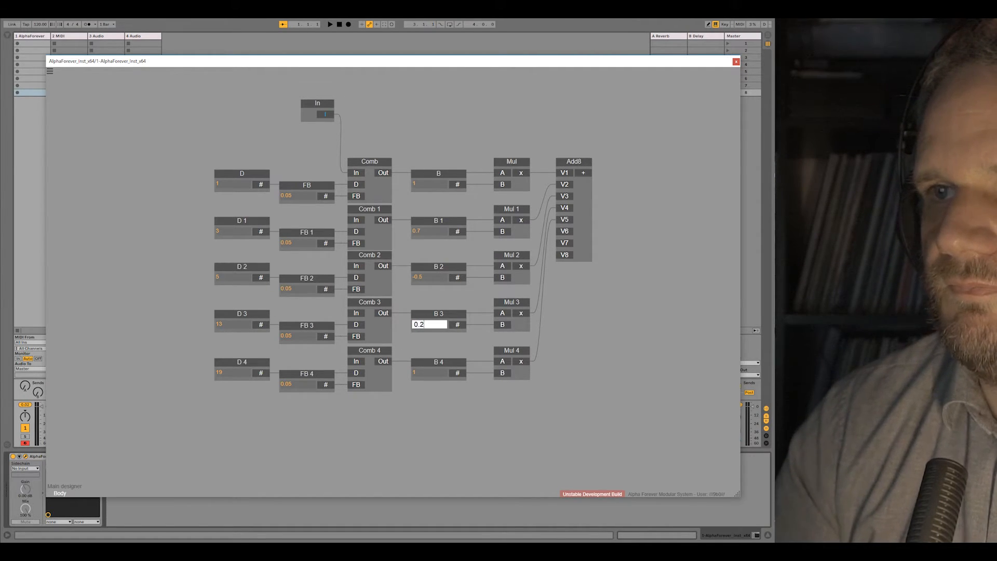
click(445, 371)
text(0)
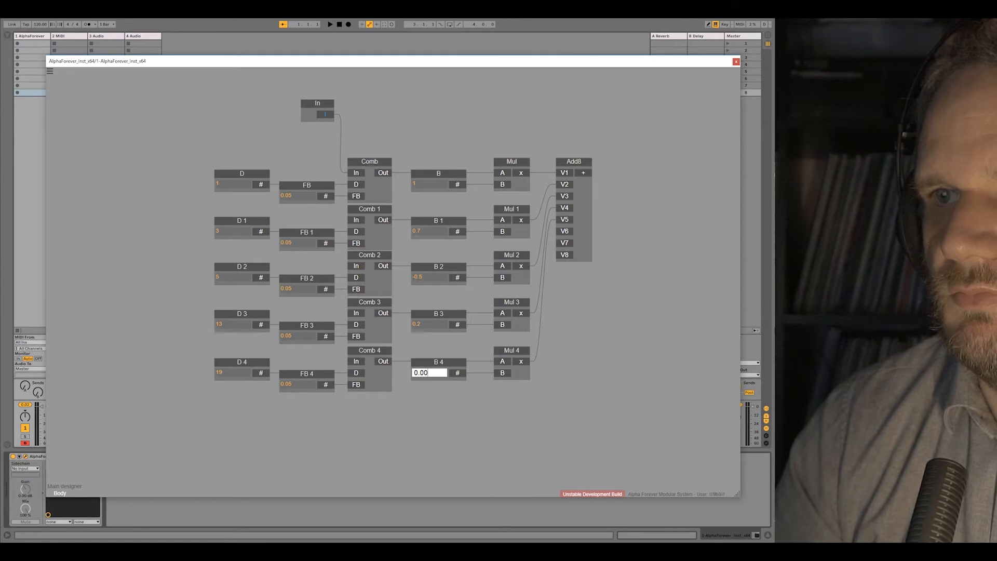
text(.00)
key(BackSpace)
text(-0)
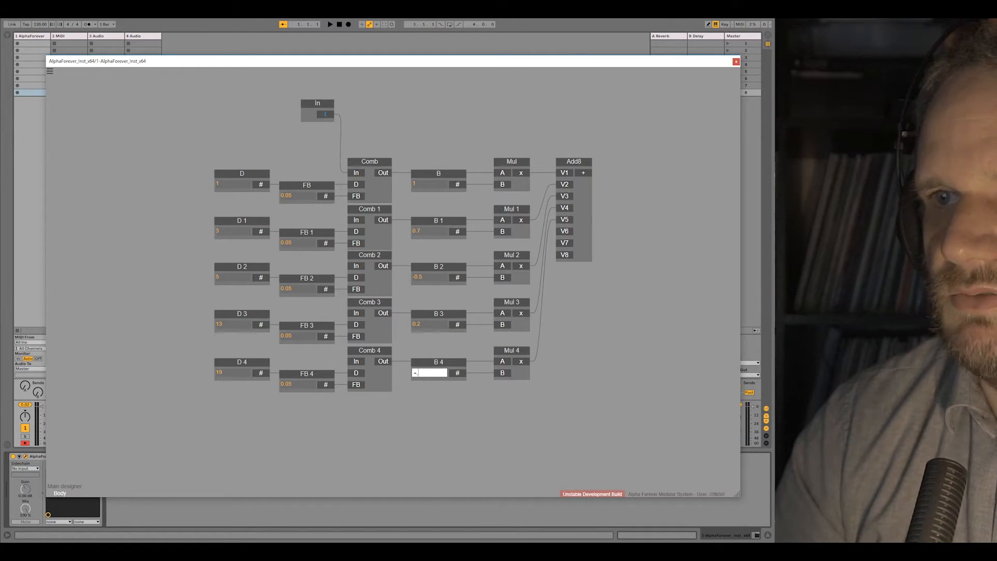
text(.1)
click(394, 426)
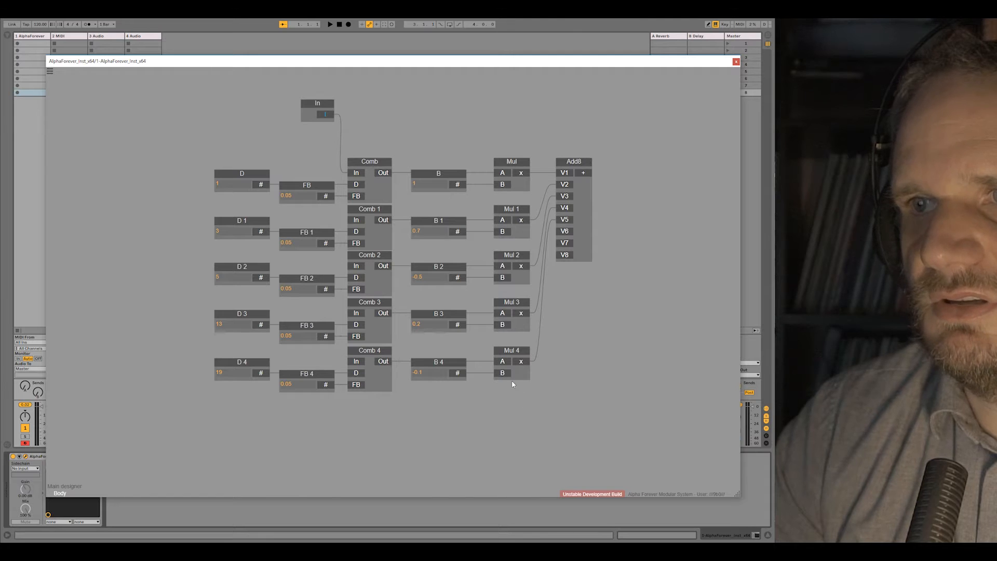
Step: Move Add8 closer to the Mul column and set the feedback to 0.15 for FB, 0.08 for FB 1 and 0.2 for FB 3
drag(493, 137, 435, 158)
drag(514, 183, 502, 183)
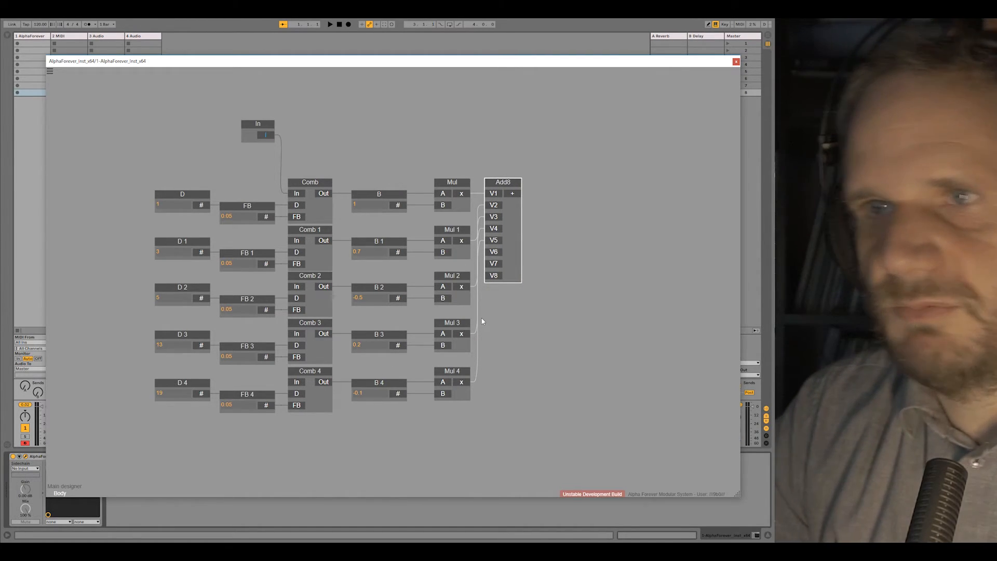
double_click(231, 264)
text(0.08)
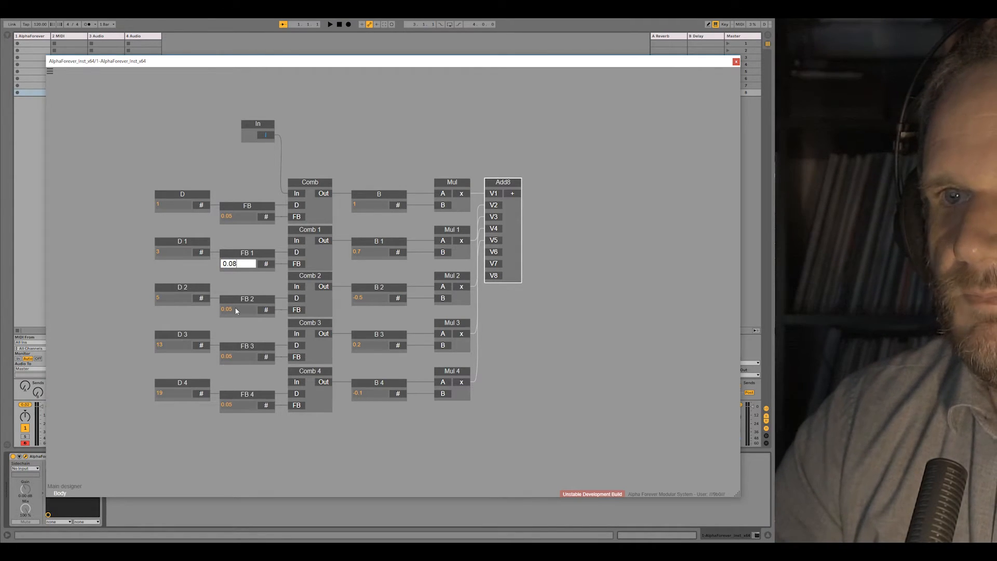
double_click(236, 311)
double_click(231, 357)
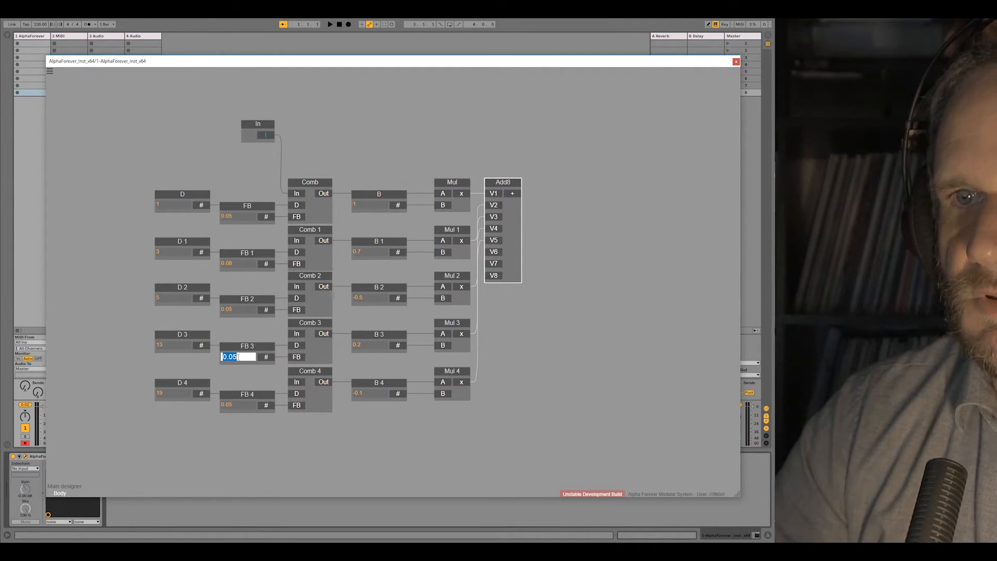
text(0.2)
double_click(231, 405)
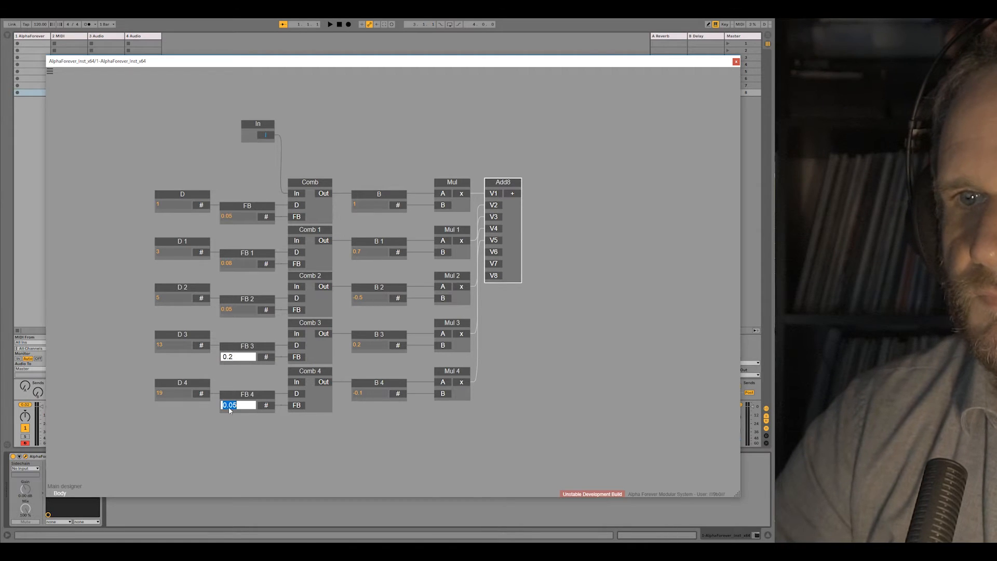
double_click(233, 216)
text(0.)
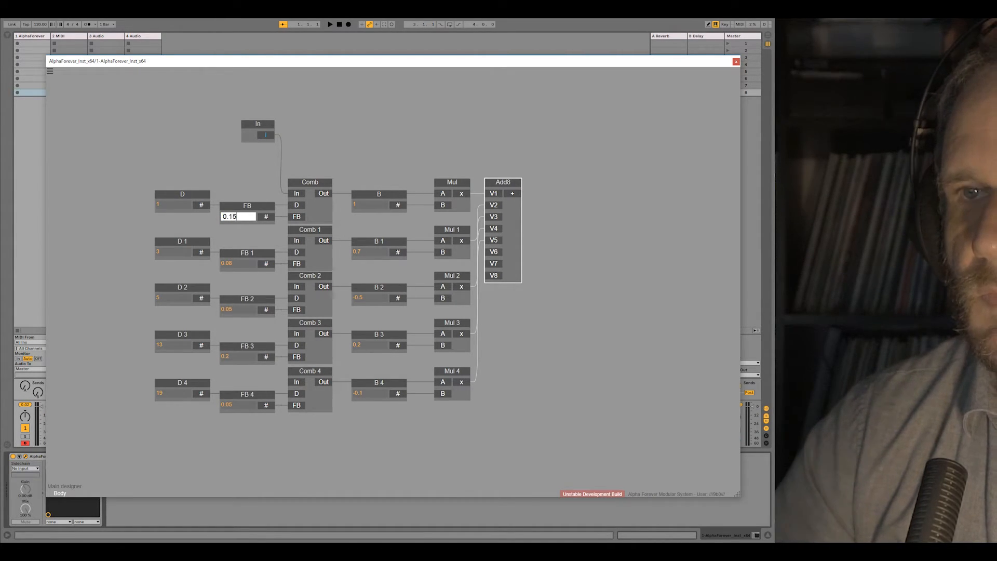
click(231, 172)
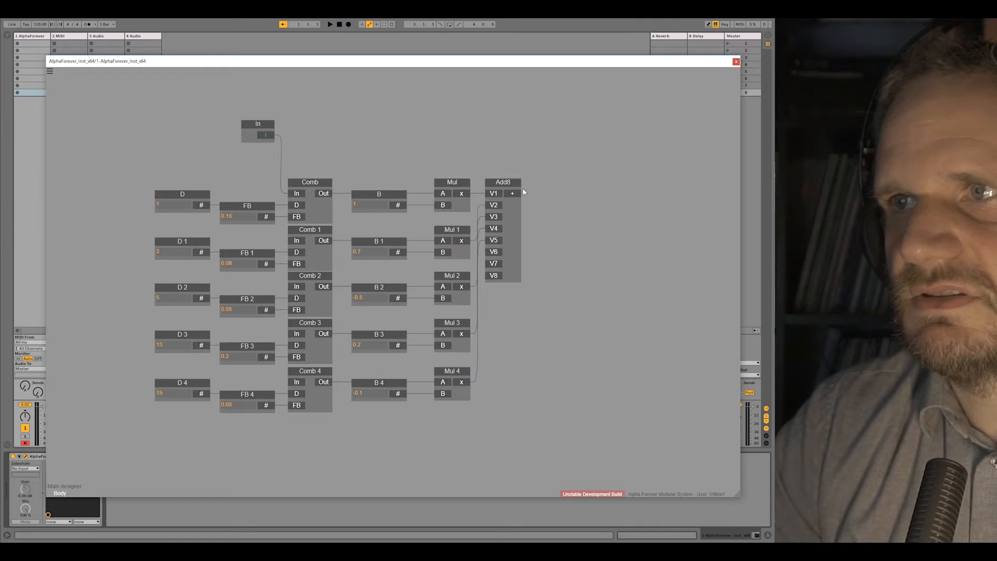
Step: Create an output module fed by Add8's sum and name it Out
drag(516, 197, 558, 193)
double_click(574, 183)
text(Out)
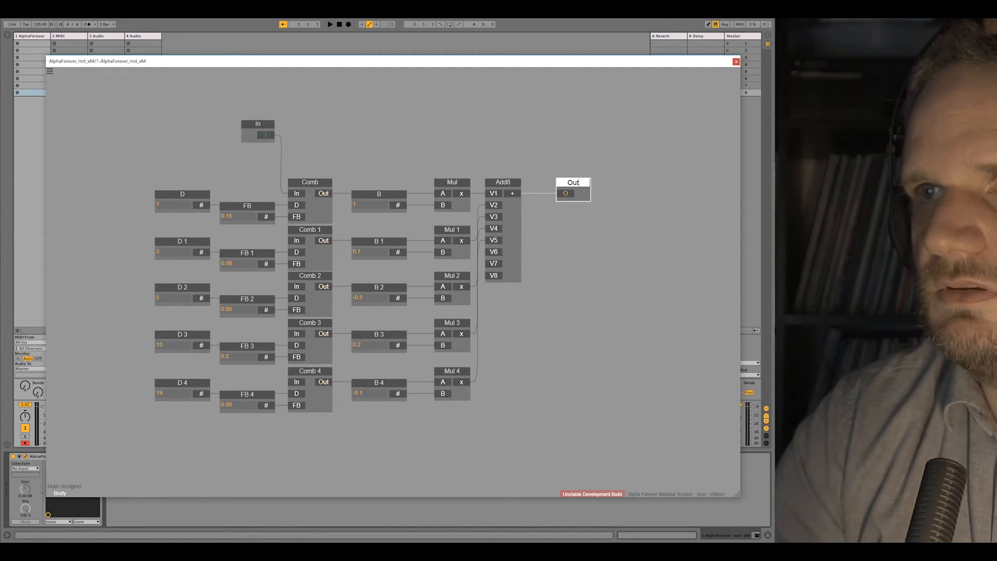
key(Return)
scroll(494, 147, down, 3)
Step: Return to the main designer and route String's Out through Body into Con
double_click(446, 126)
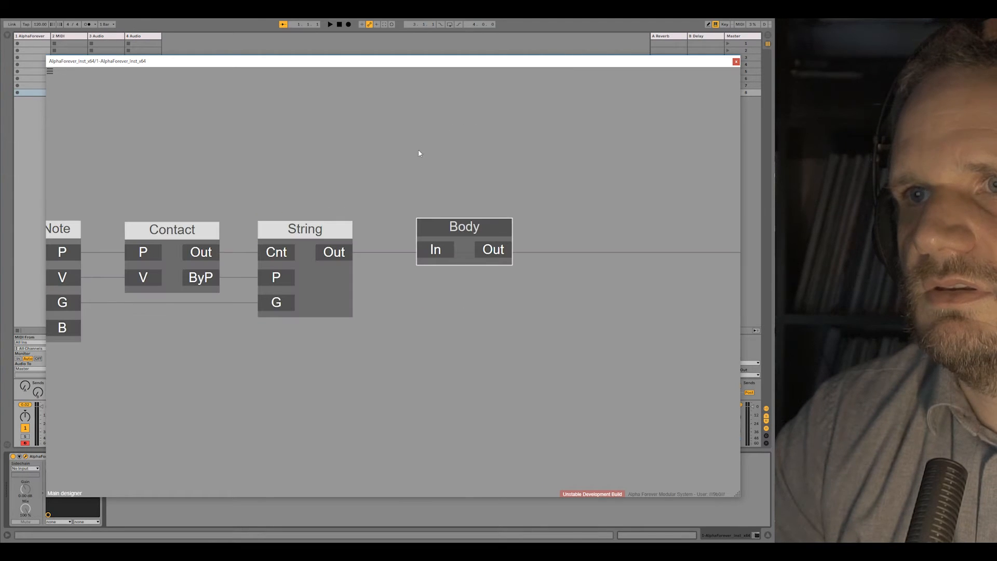
scroll(522, 212, down, 3)
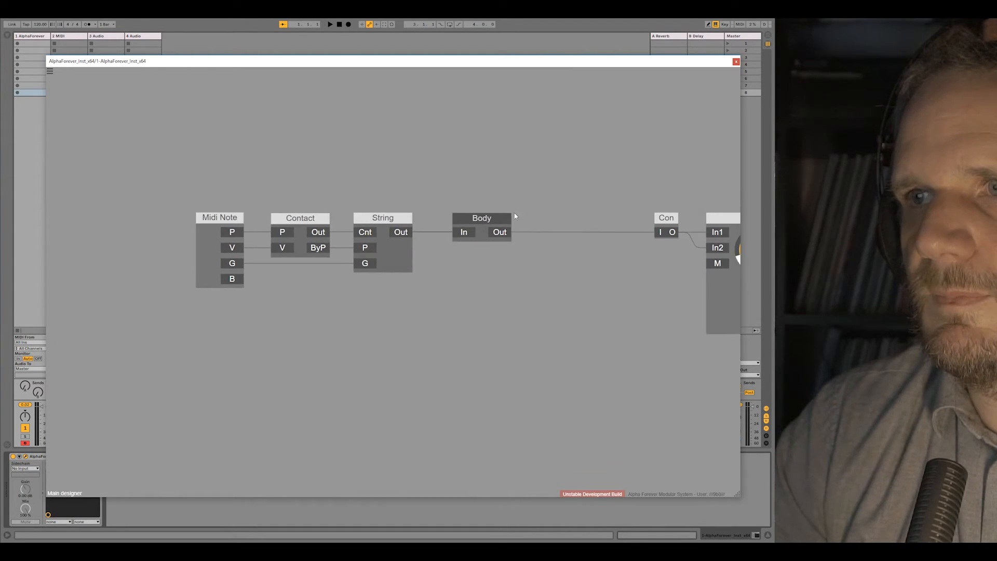
drag(524, 212, 394, 218)
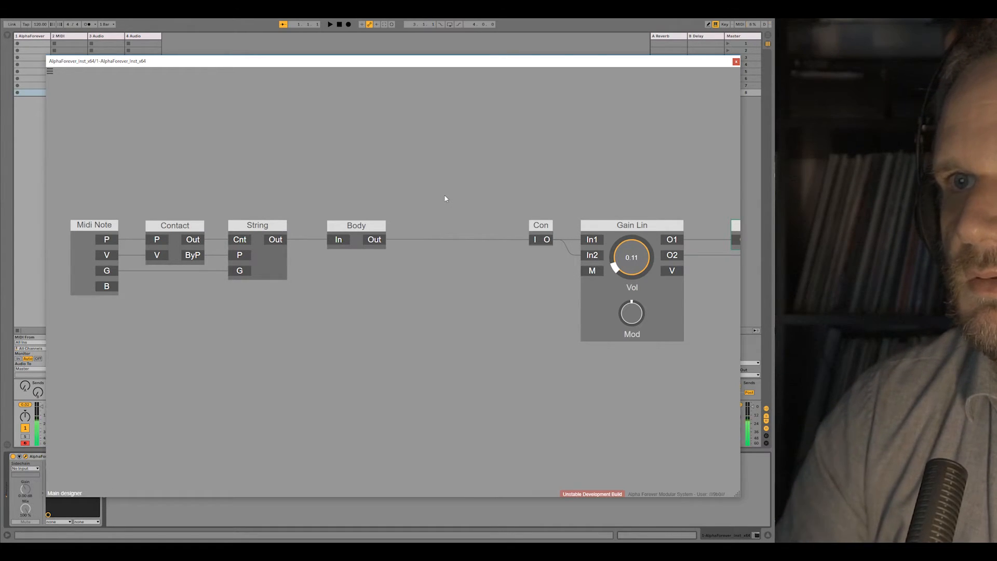
drag(282, 244, 338, 239)
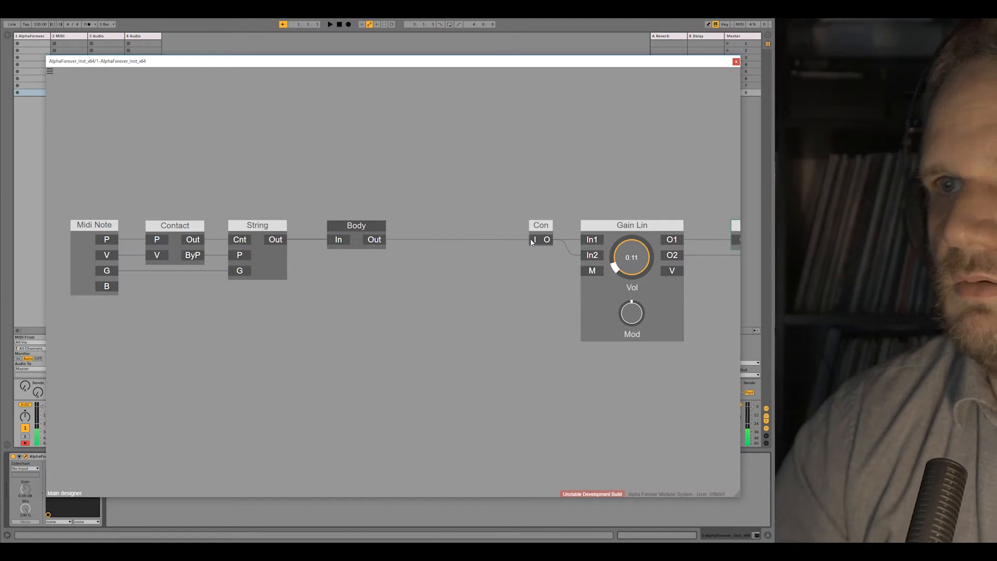
drag(534, 247, 534, 244)
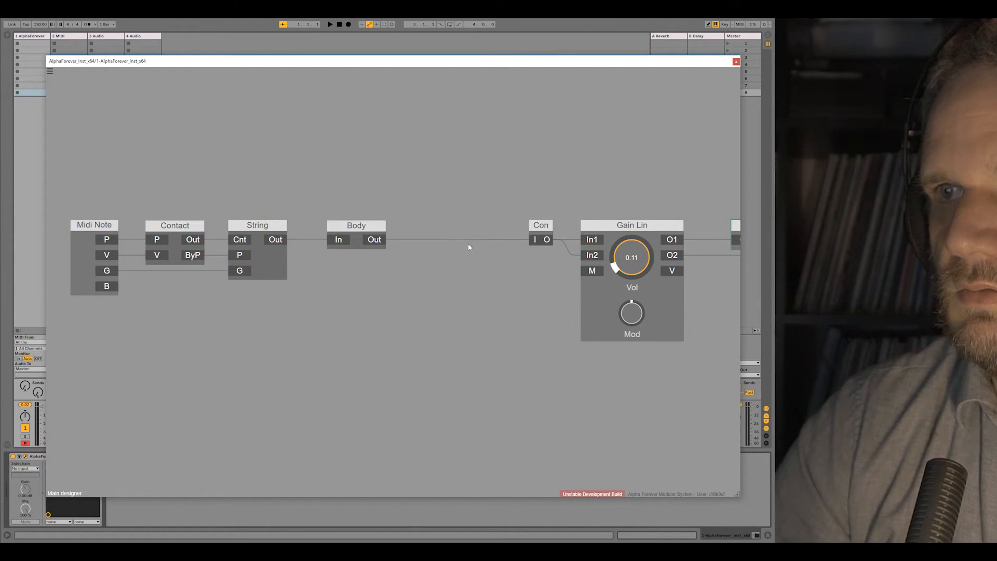
Step: Reopen Body and set the feedback to 0.5 for FB, 0.8 for FB 1, 0.4 for FB 2, 0.3 for FB 3 and 0.5 for FB 4
double_click(353, 242)
scroll(315, 161, up, 3)
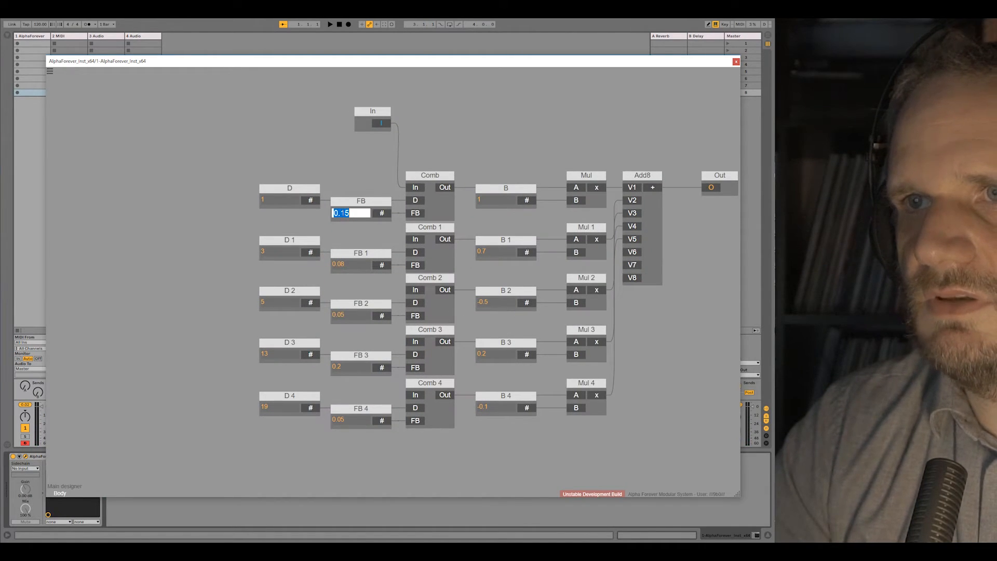
text(0.5)
key(Tab)
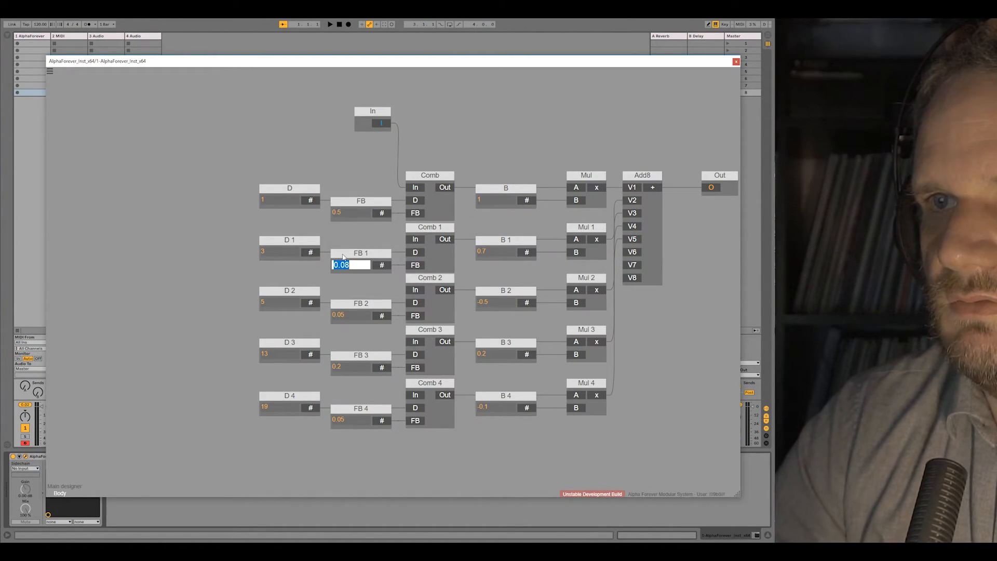
text(0)
key(Tab)
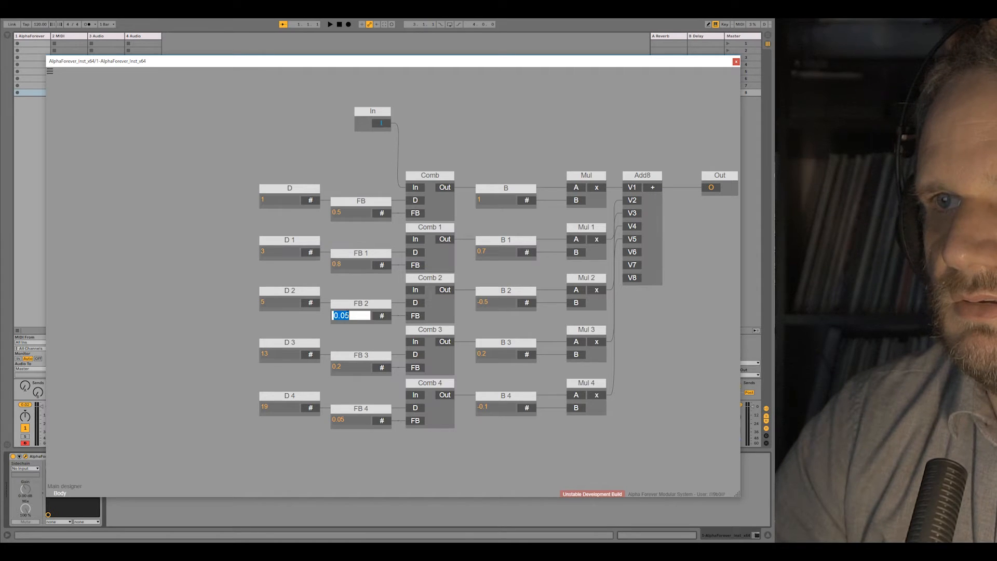
text(0.)
key(Tab)
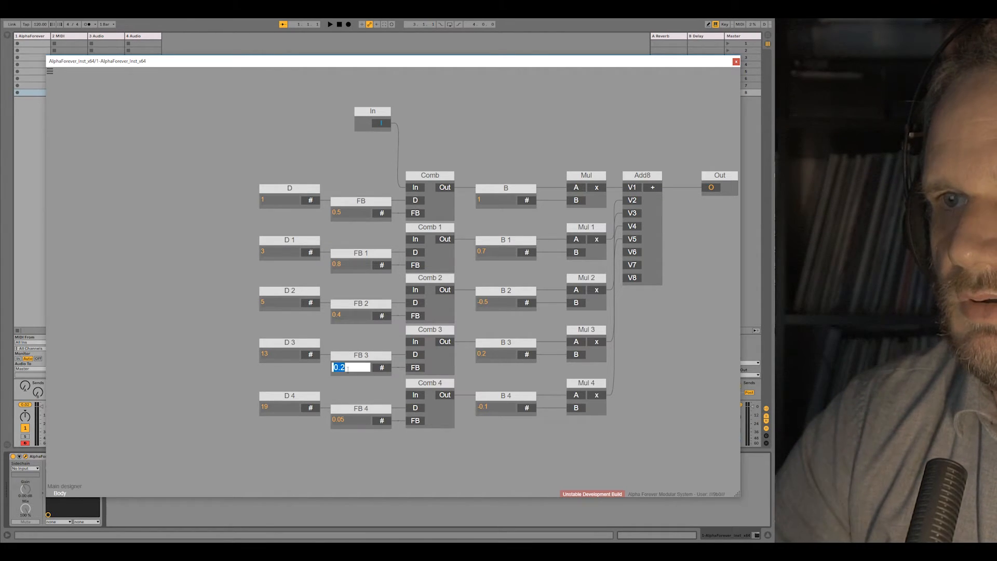
text(.3)
key(Tab)
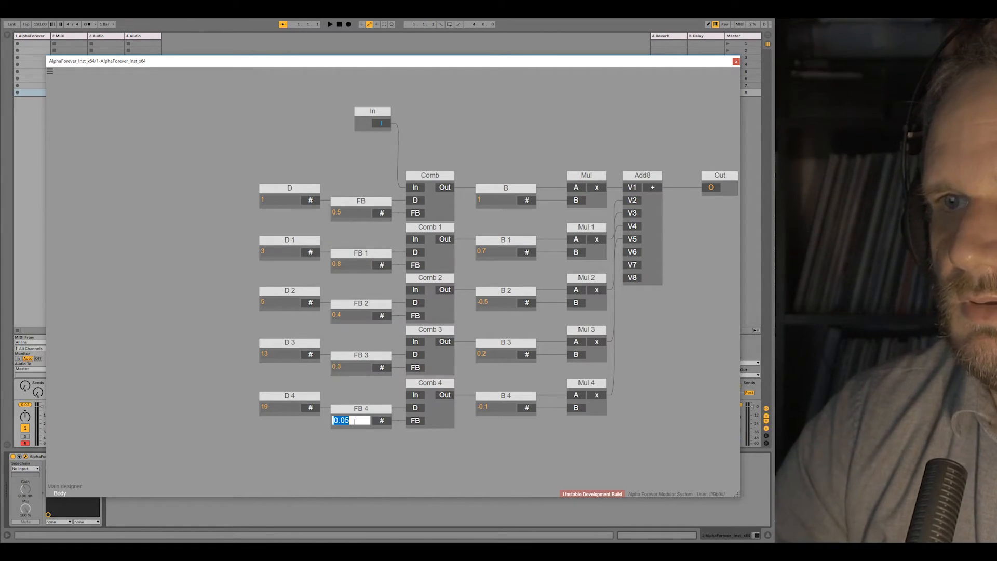
text(.5)
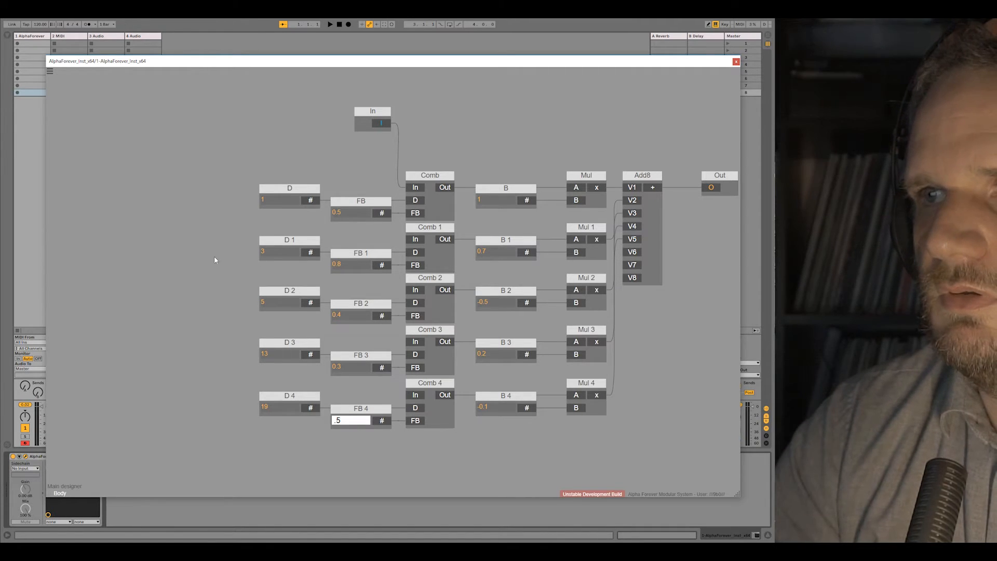
key(Return)
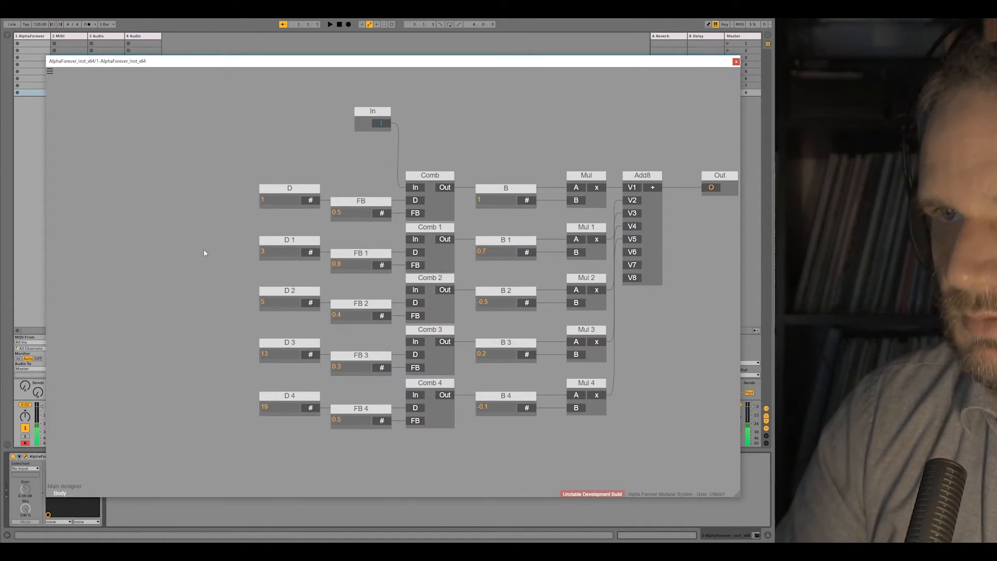
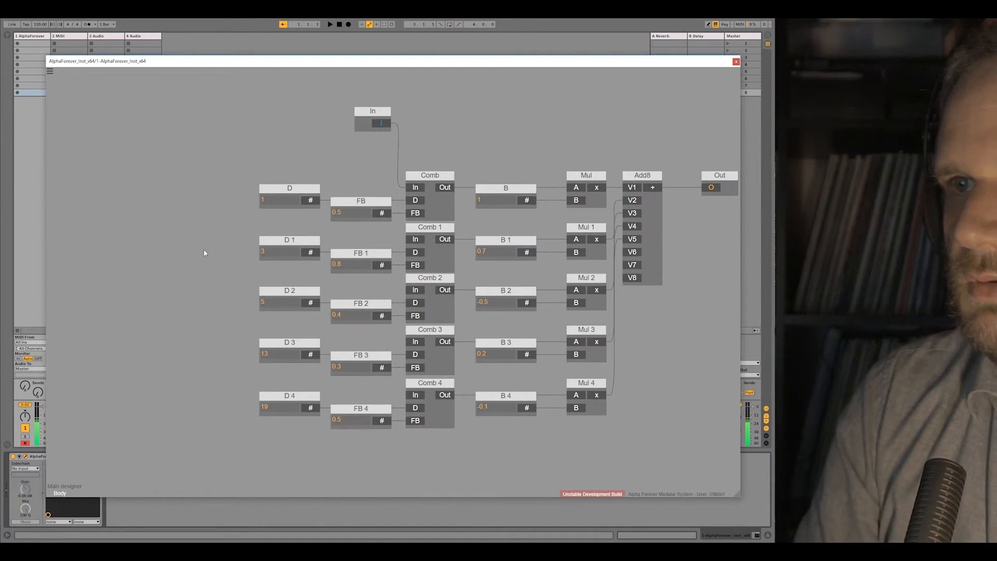
Step: Return to the main designer, move Body closer to String, and briefly bypass Body by routing String's Out straight into Con for comparison
double_click(255, 148)
drag(344, 231, 339, 232)
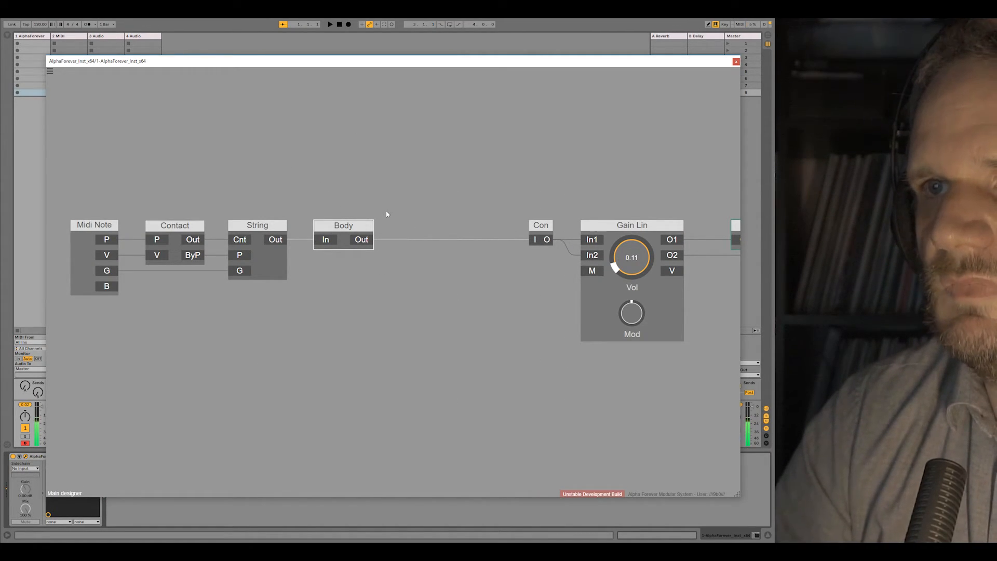
drag(284, 242, 534, 242)
drag(362, 240, 535, 240)
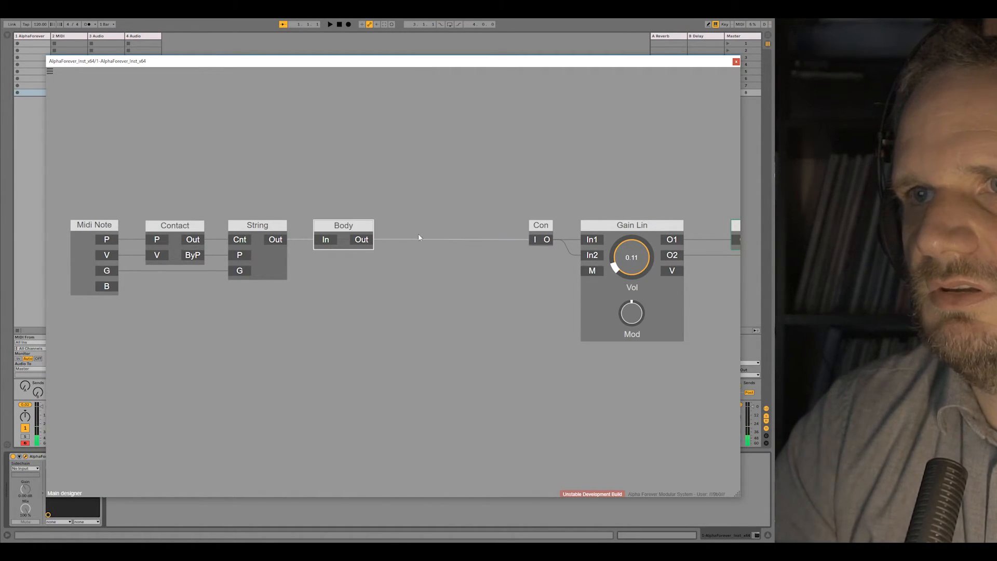
Step: Inside Body, insert a Filter 2P module between Add8's sum and Out, moving Out away to make room
double_click(341, 239)
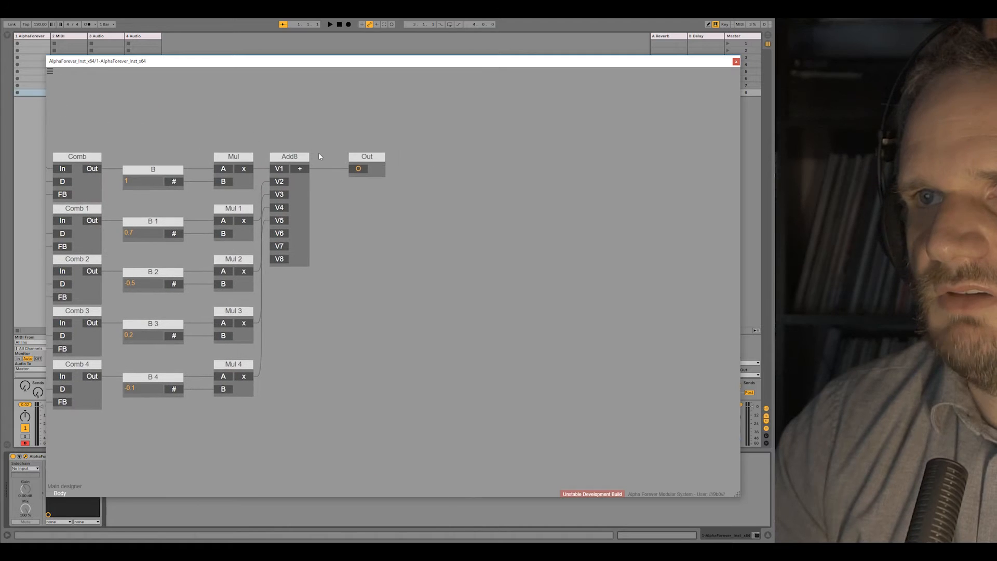
text(filt)
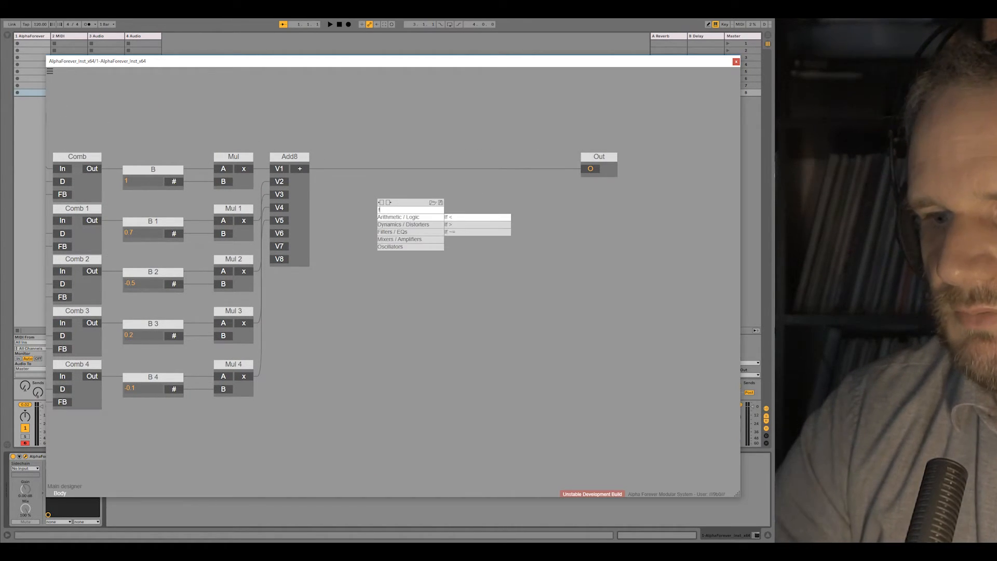
click(462, 228)
drag(387, 211, 521, 155)
drag(587, 188, 625, 156)
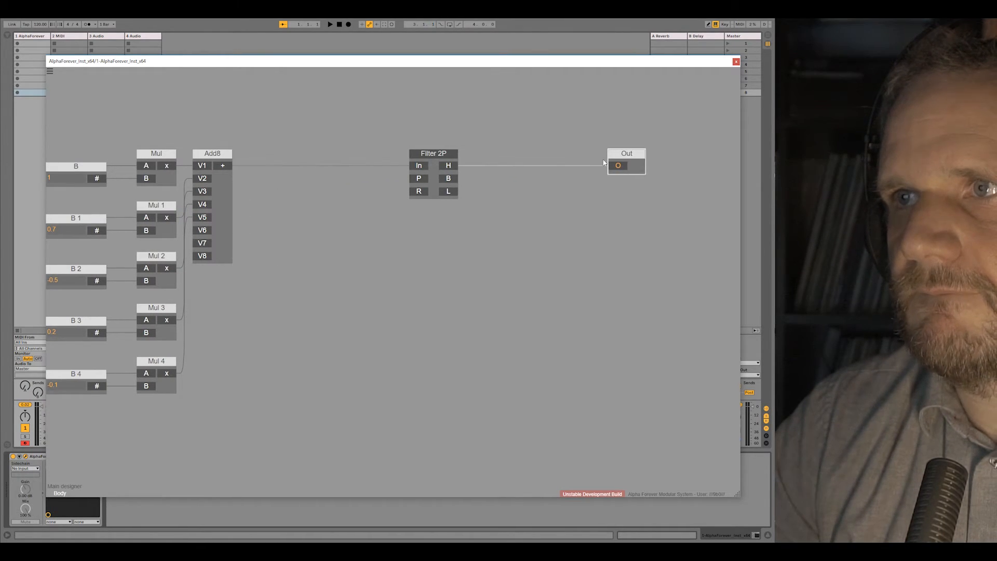
Step: Add an Hz->Pitch module feeding the filter's P and a constant of 0.5 on its R
right_click(343, 190)
text(hz)
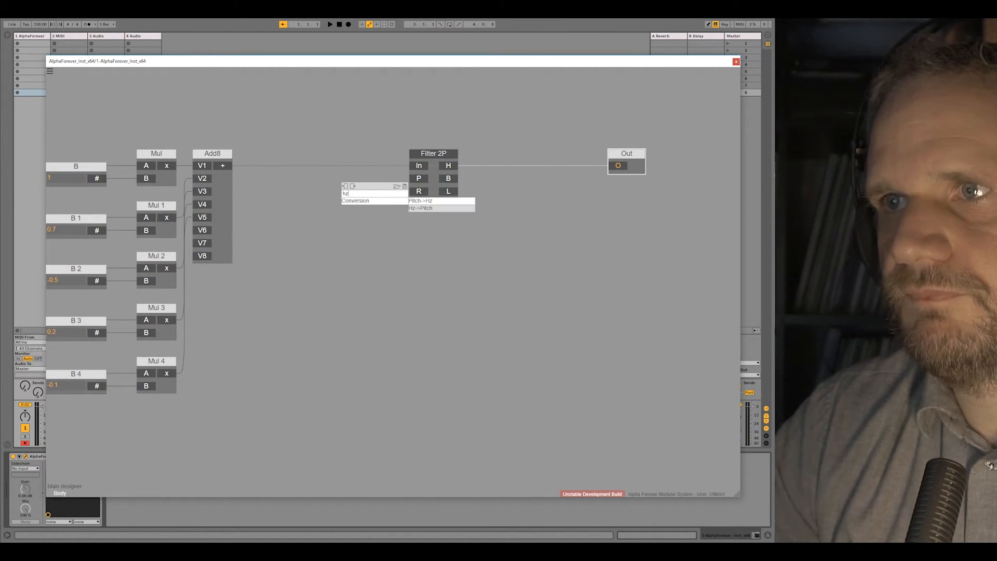
click(424, 207)
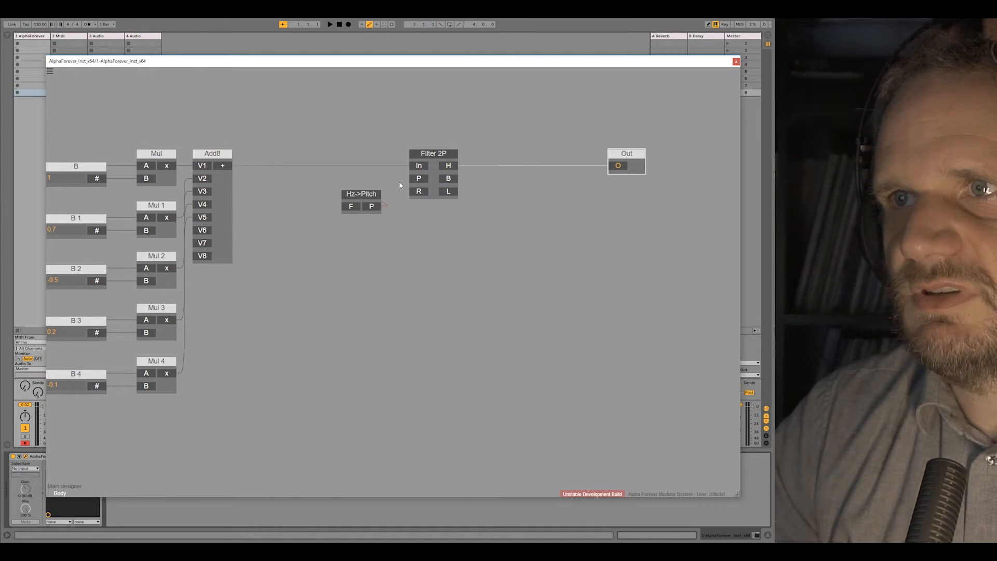
drag(468, 189, 437, 179)
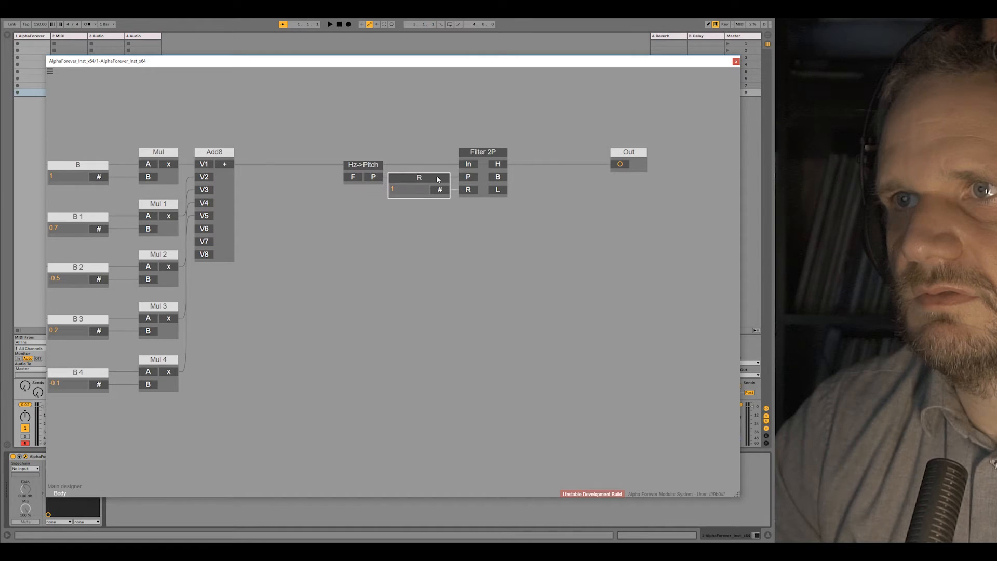
double_click(410, 190)
text(.5)
click(440, 232)
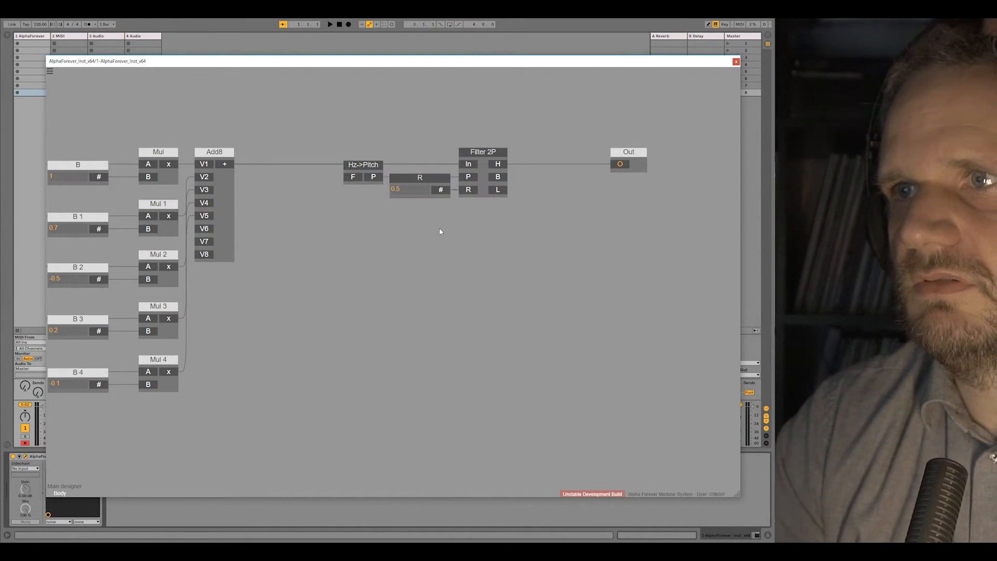
Step: Replace the filter's R constant with an input module on R
key(Delete)
key(i)
drag(399, 179, 424, 179)
drag(382, 154, 534, 158)
scroll(356, 311, down, 3)
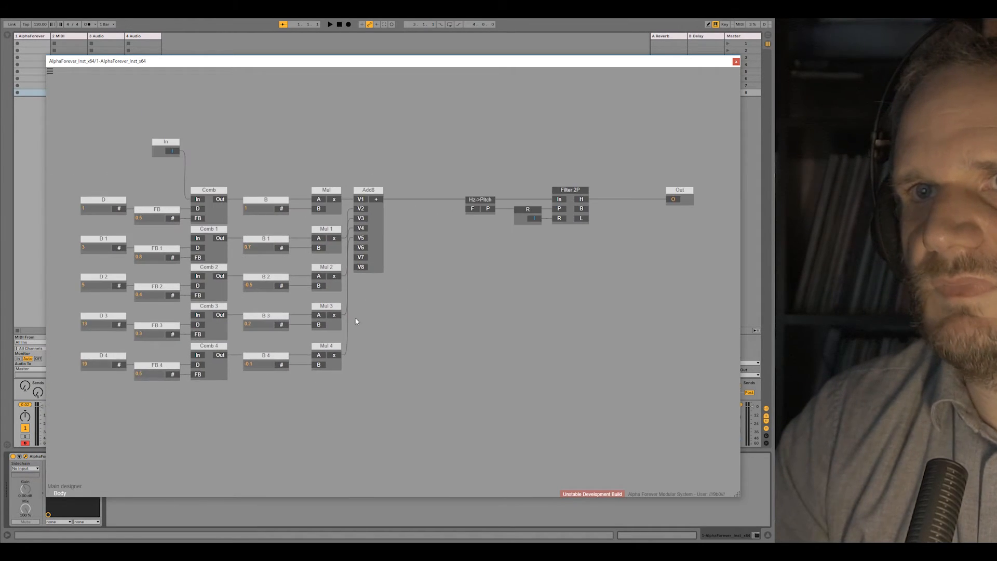
Step: Move the five D constants away from the FB column to open a gap between them
drag(353, 318, 517, 298)
drag(207, 139, 311, 363)
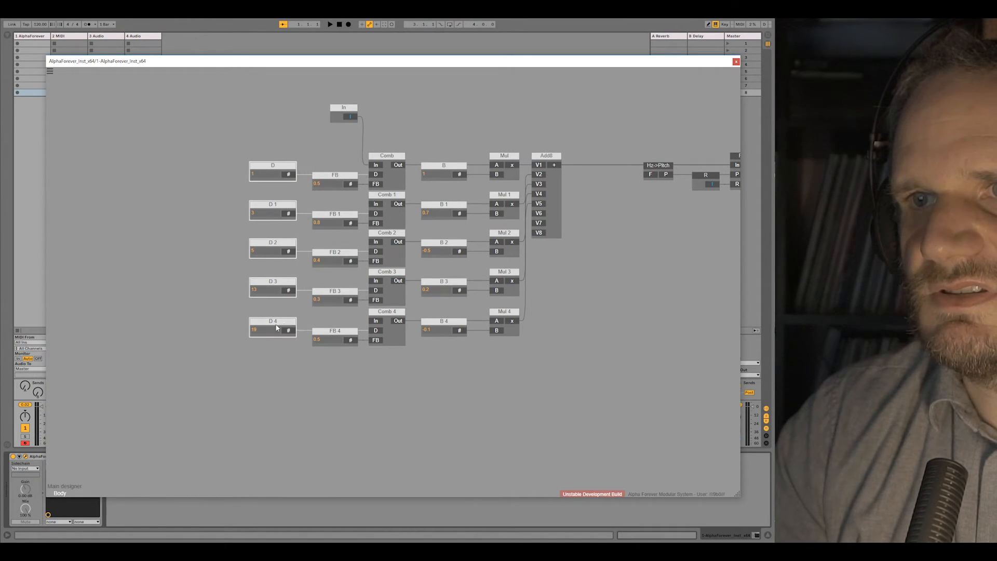
drag(283, 208, 209, 207)
click(270, 225)
Step: Insert a Mul module after each of the five constants D to D 4, ahead of the comb filters
right_click(225, 175)
text(mul)
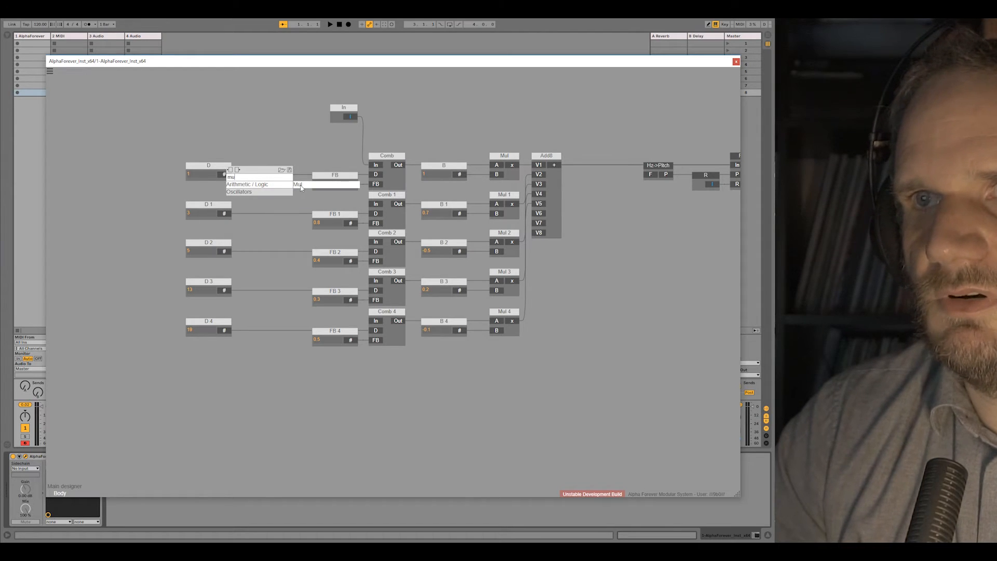
key(Return)
right_click(225, 217)
text(mul)
key(Return)
right_click(224, 252)
text(mu)
click(310, 261)
right_click(225, 291)
text(mu)
click(306, 301)
right_click(224, 331)
text(mu)
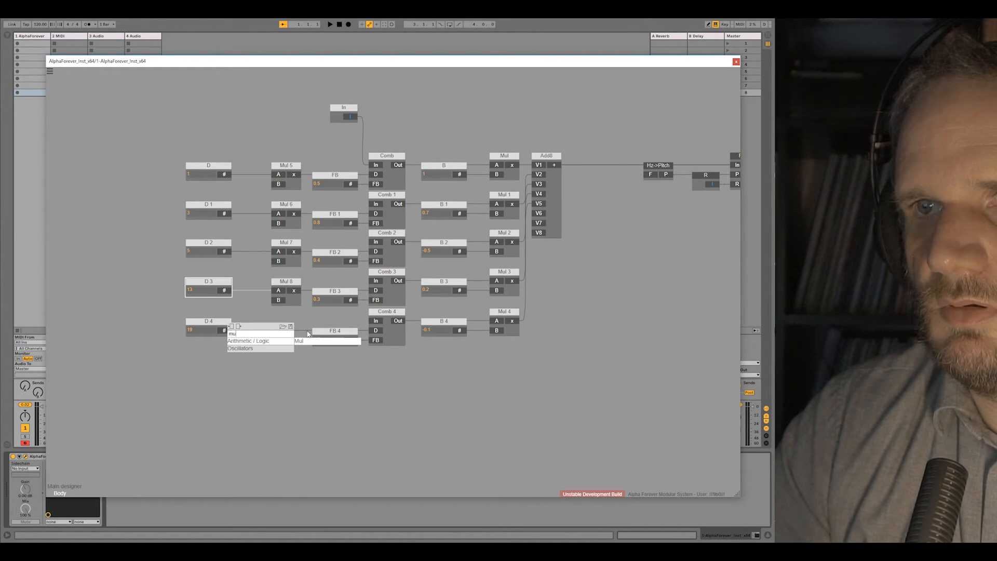
click(308, 340)
Step: Create an input module on Mul 5's B and wire it to B of Mul 6 through Mul 9 as well
double_click(278, 185)
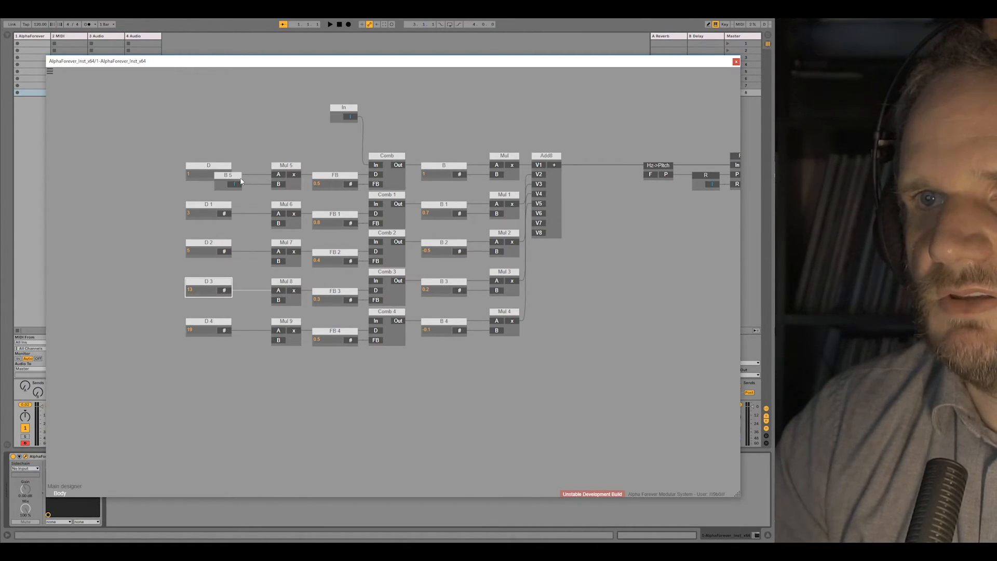
drag(237, 177, 256, 178)
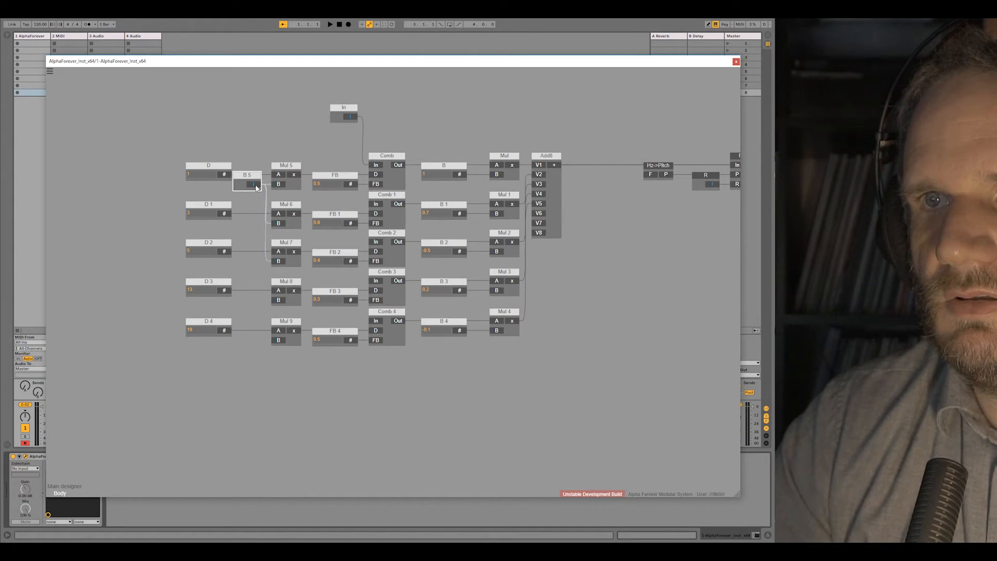
drag(269, 295, 278, 300)
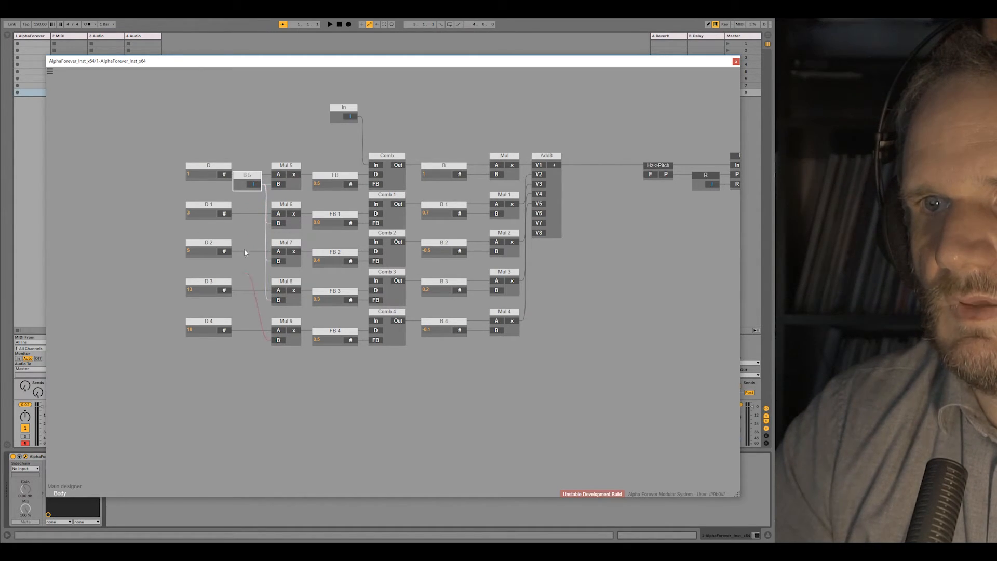
Step: Shift the five D constants further out so they clear the B 5 input module
drag(158, 146, 236, 357)
double_click(253, 347)
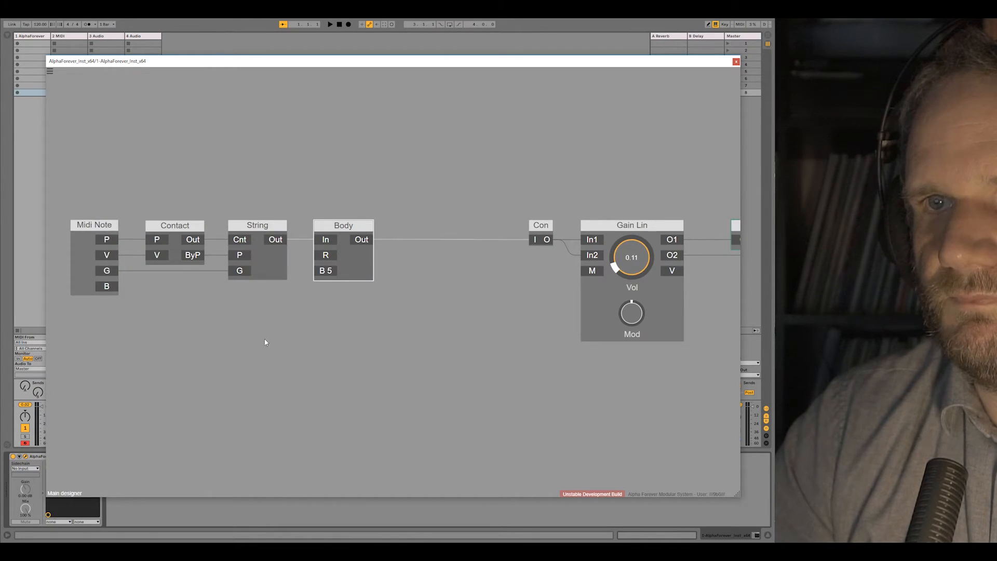
double_click(338, 261)
drag(170, 146, 243, 385)
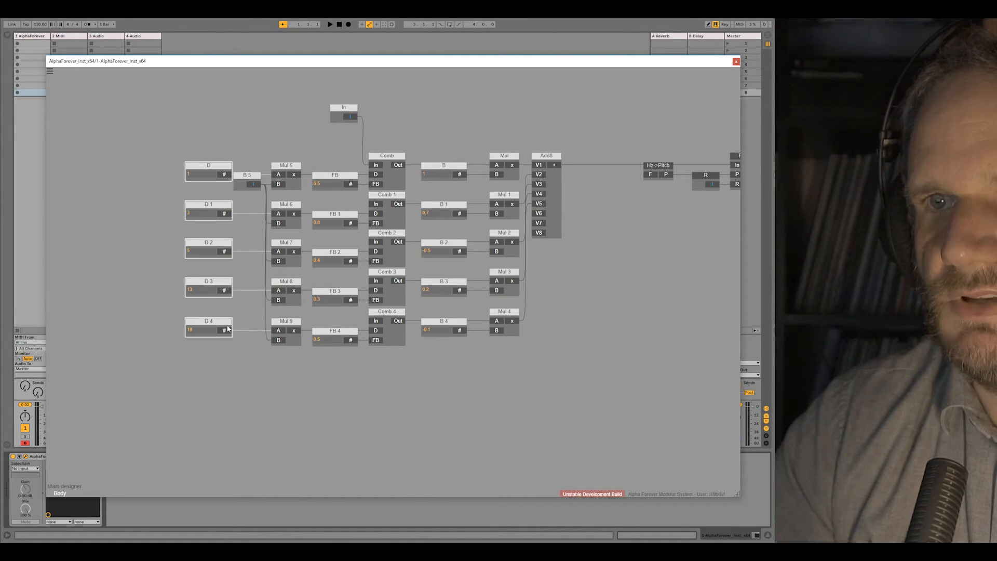
drag(226, 321, 218, 321)
Step: Rename the B 5 input module Siz
double_click(247, 175)
text(Siz)
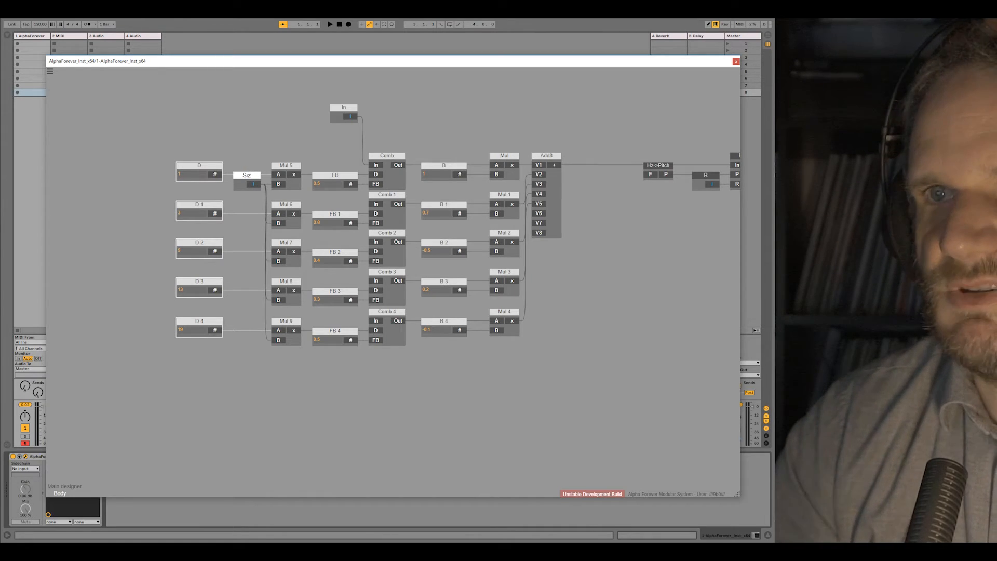
click(252, 151)
click(253, 178)
click(260, 155)
Step: Return to the main designer and add a knob to Body's Siz input, named Size with a range of 1 to 2
double_click(276, 165)
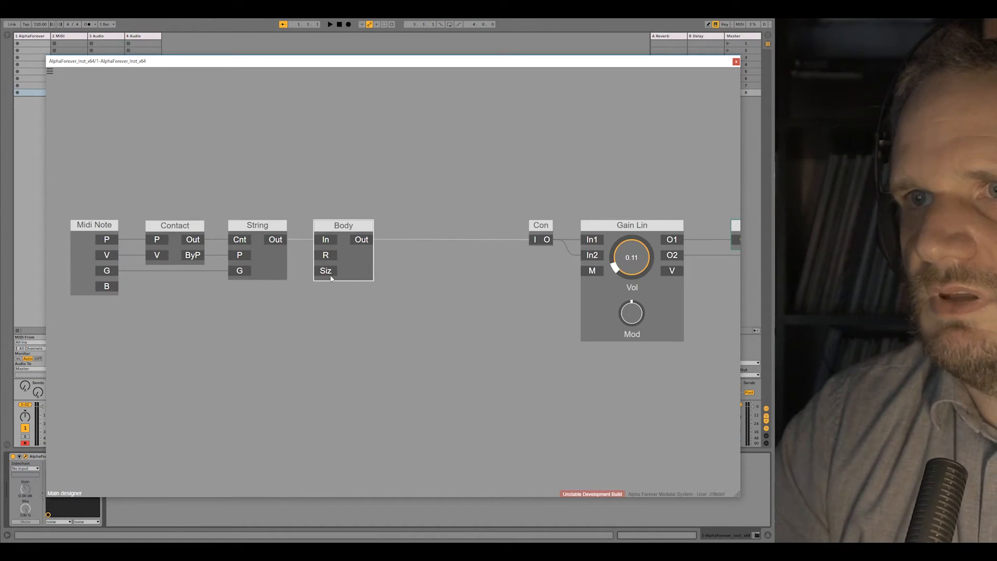
drag(327, 272, 276, 312)
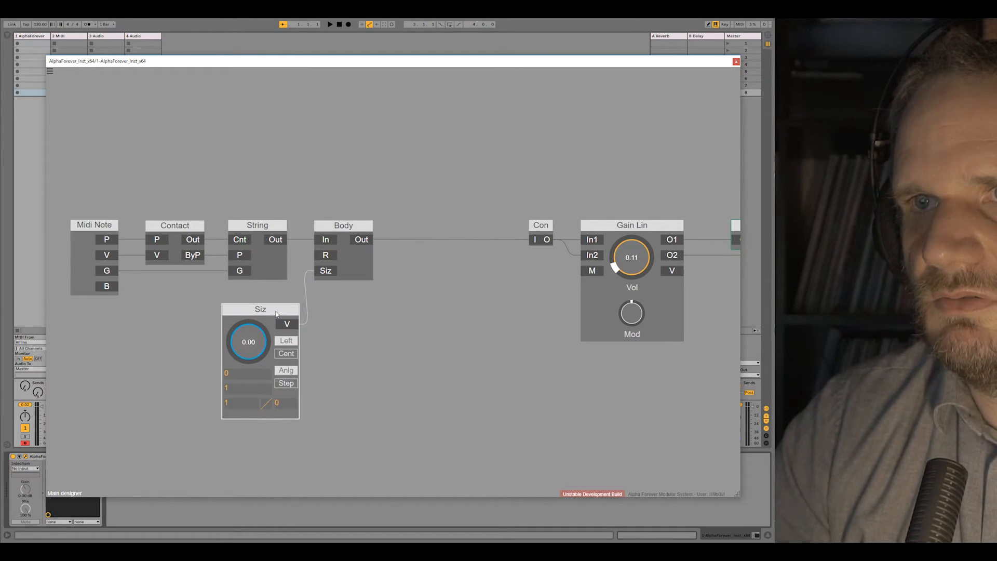
double_click(277, 310)
text(Size)
key(Return)
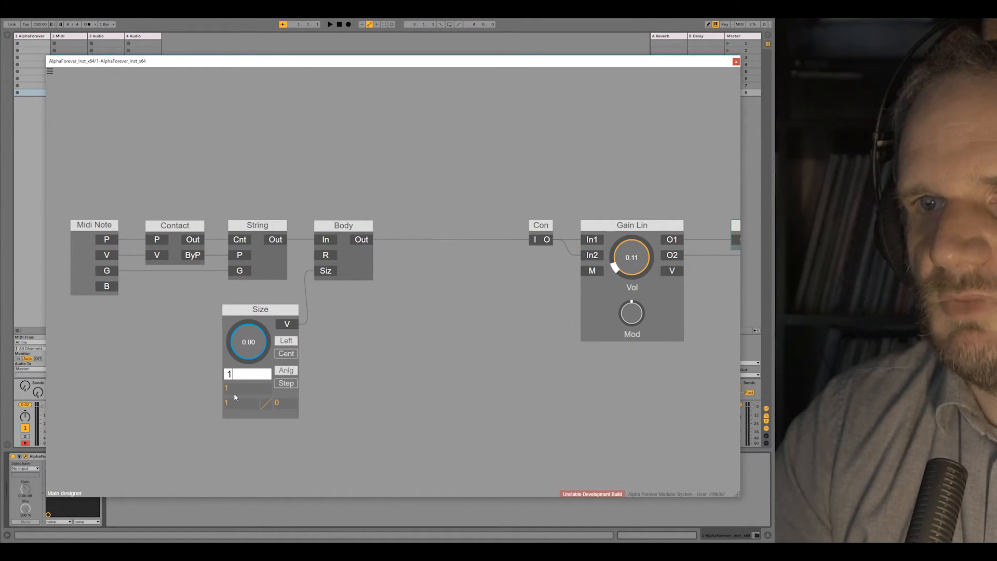
key(Return)
double_click(363, 264)
scroll(554, 128, down, 3)
drag(580, 147, 345, 202)
click(315, 216)
double_click(347, 169)
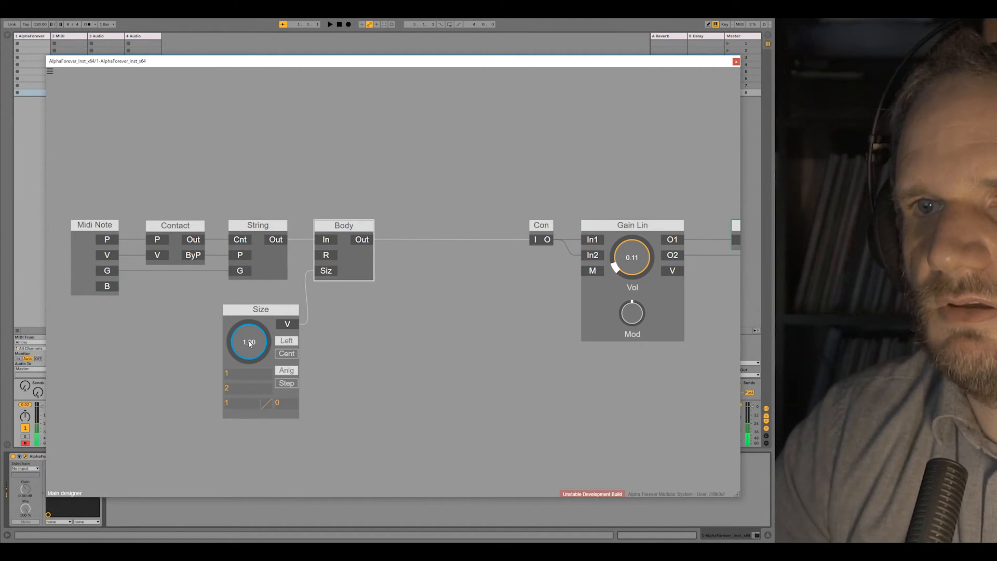
Step: Try the Size knob at about 1.78, lower its minimum to 0.5 and turn it down to about 0.65
drag(247, 328, 248, 286)
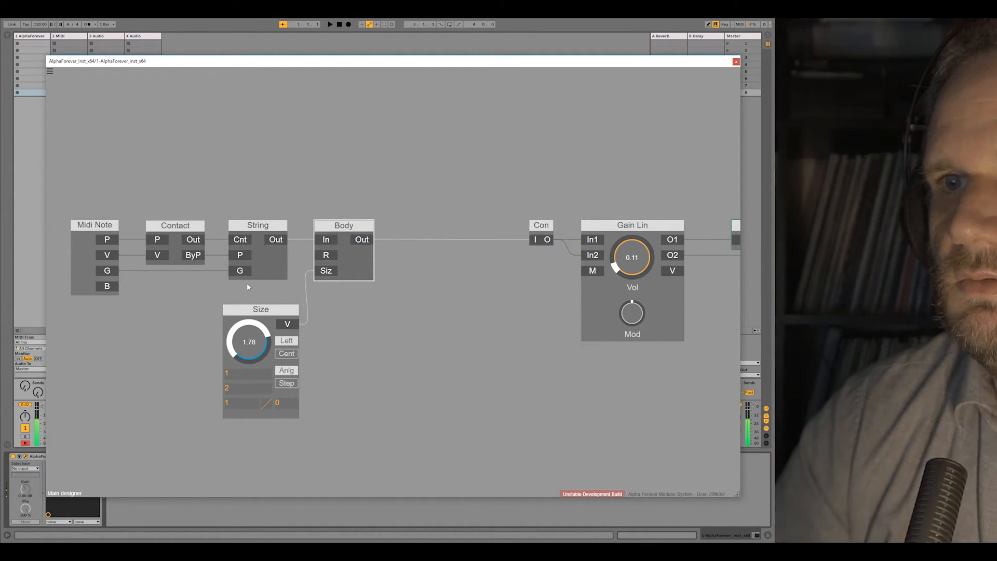
text(0.5)
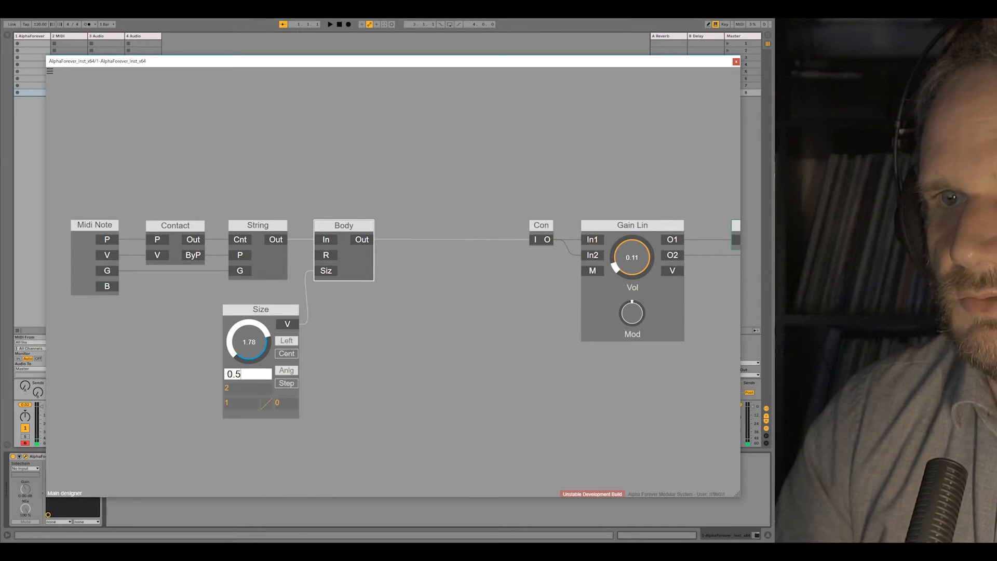
click(355, 351)
drag(254, 340, 260, 398)
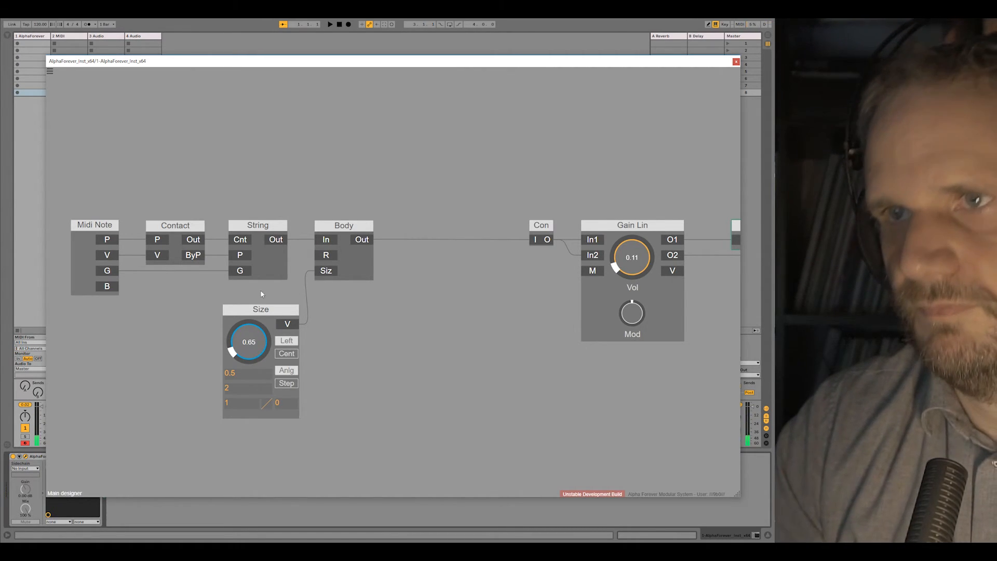
Step: Move the Size knob up so it sits just beneath the String module
click(258, 311)
drag(257, 312, 246, 293)
click(269, 230)
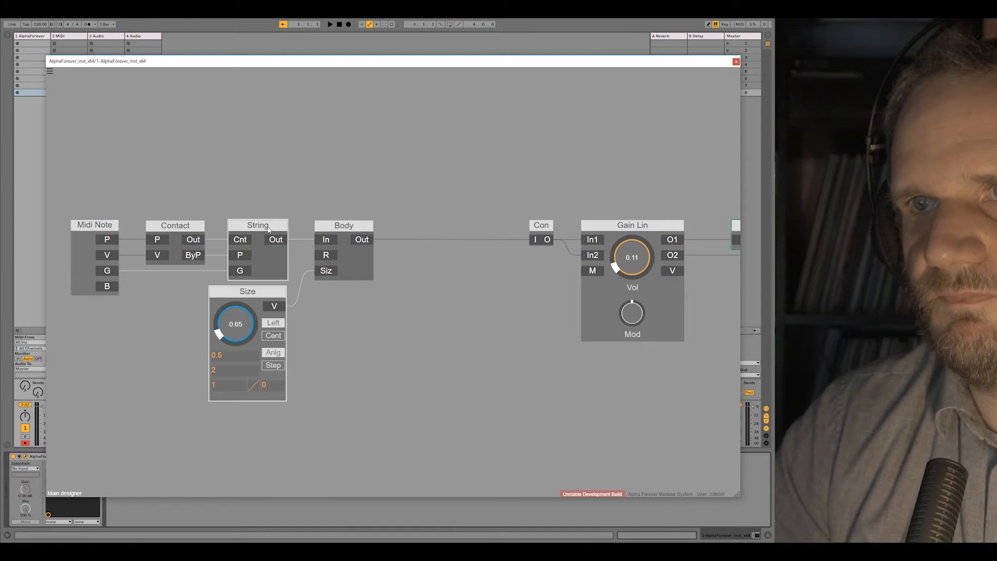
Step: Open Body and add a constant to the F input of Hz->Pitch, placed between Add8 and the pitch converter
double_click(347, 255)
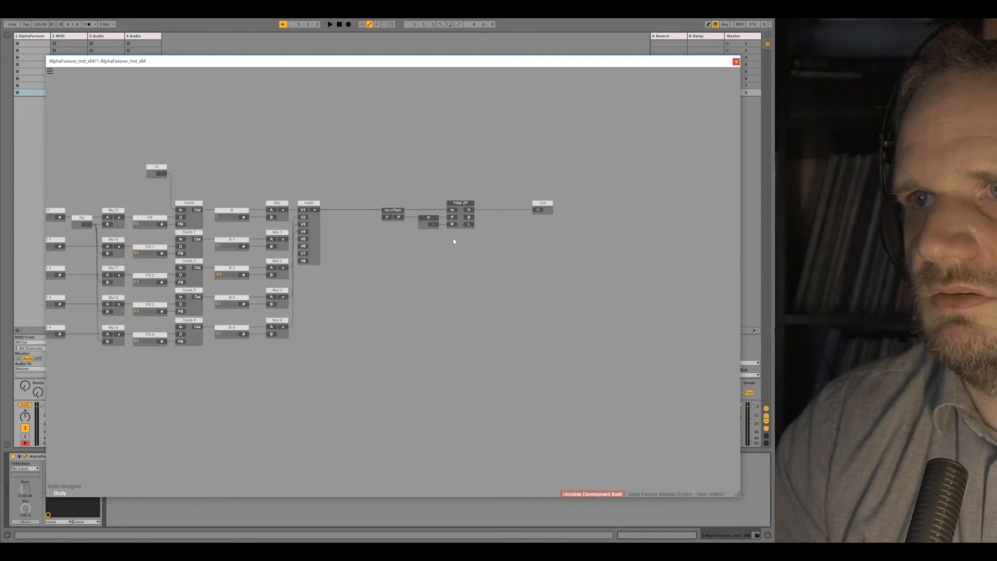
drag(374, 192, 302, 202)
click(358, 166)
scroll(335, 170, up, 2)
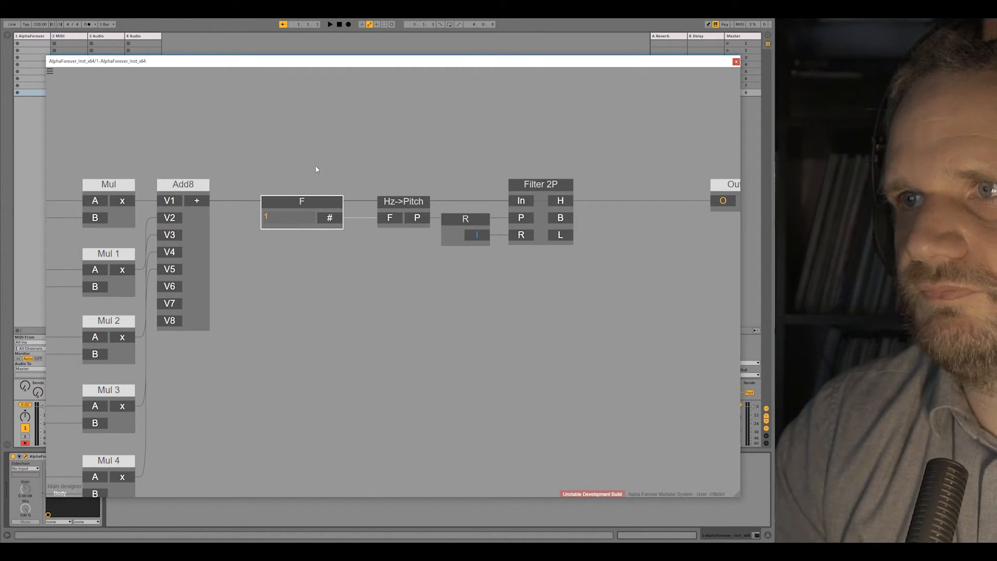
Step: Insert a Con module before Filter 2P's In and place it just above the R input module
right_click(530, 193)
mouse_move(545, 223)
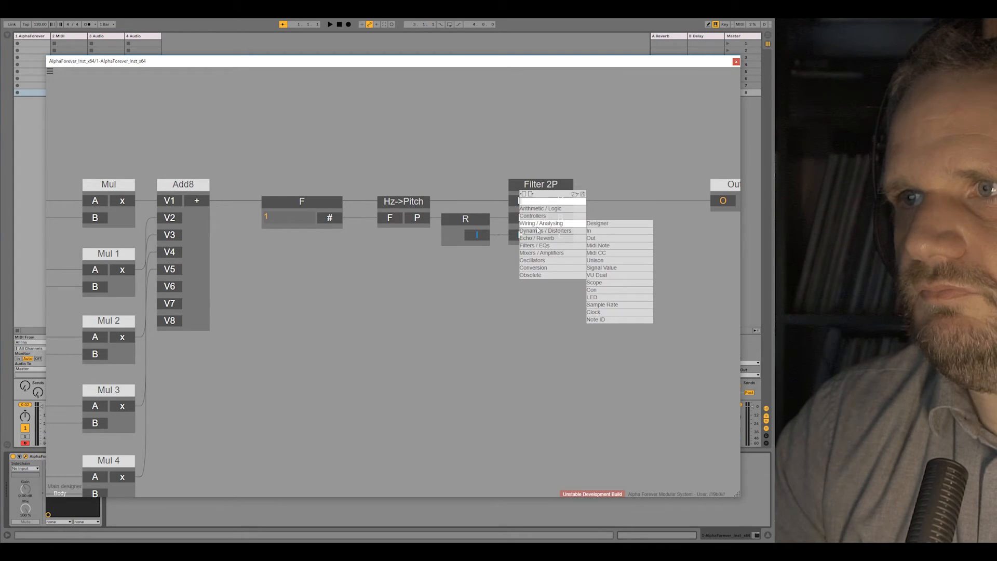
click(603, 290)
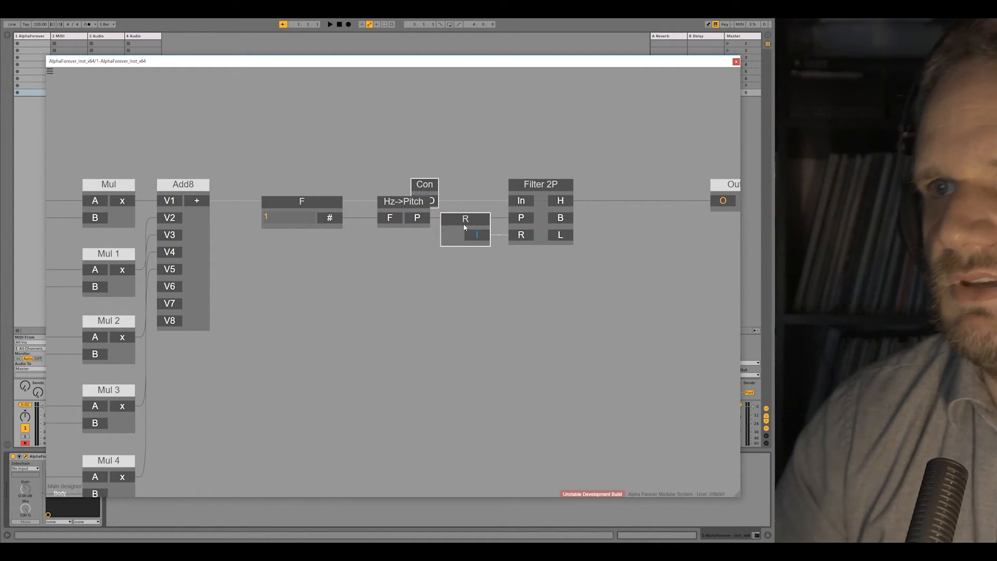
key(ctrl+Right)
click(416, 160)
Step: Duplicate the filter chain of F, Hz->Pitch, R and Filter 2P twice, stacking the copies below the original
drag(253, 171, 633, 266)
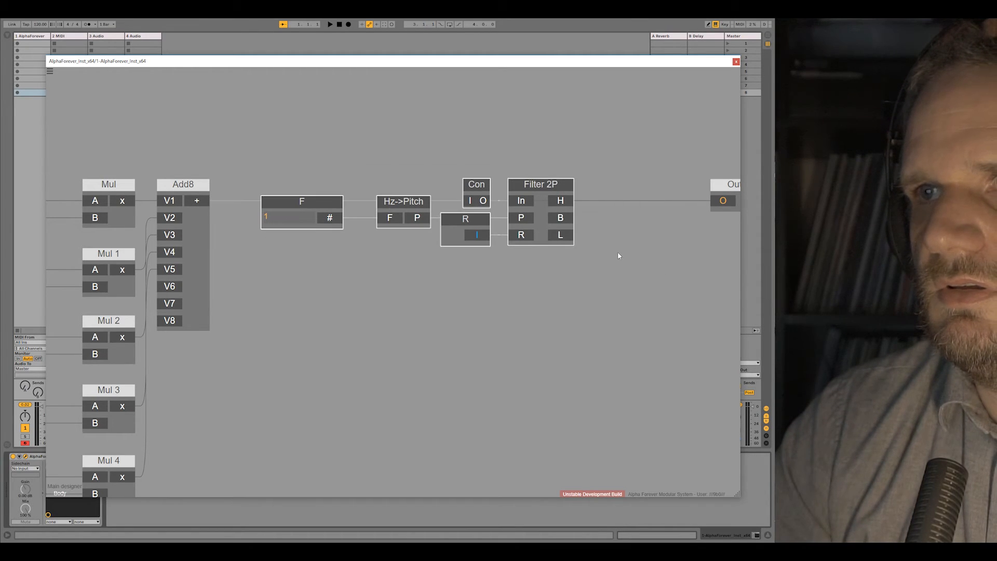
key(ctrl+d)
drag(577, 287, 529, 254)
key(ctrl+d)
drag(589, 288, 542, 324)
scroll(611, 307, down, 2)
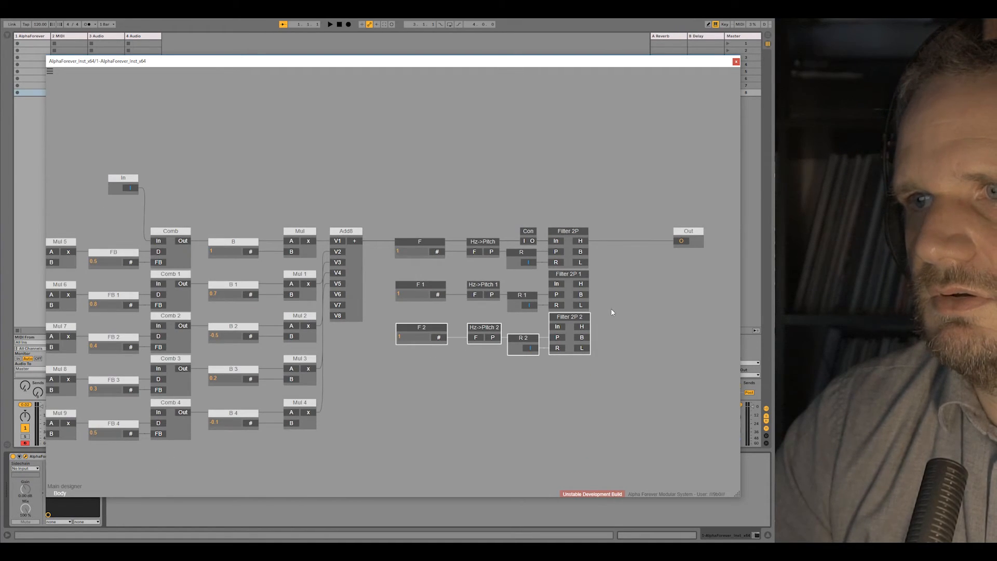
Step: Add three more copies of the filter chain below the others, making six parallel chains
key(ctrl+d)
drag(603, 288, 522, 178)
key(ctrl+v)
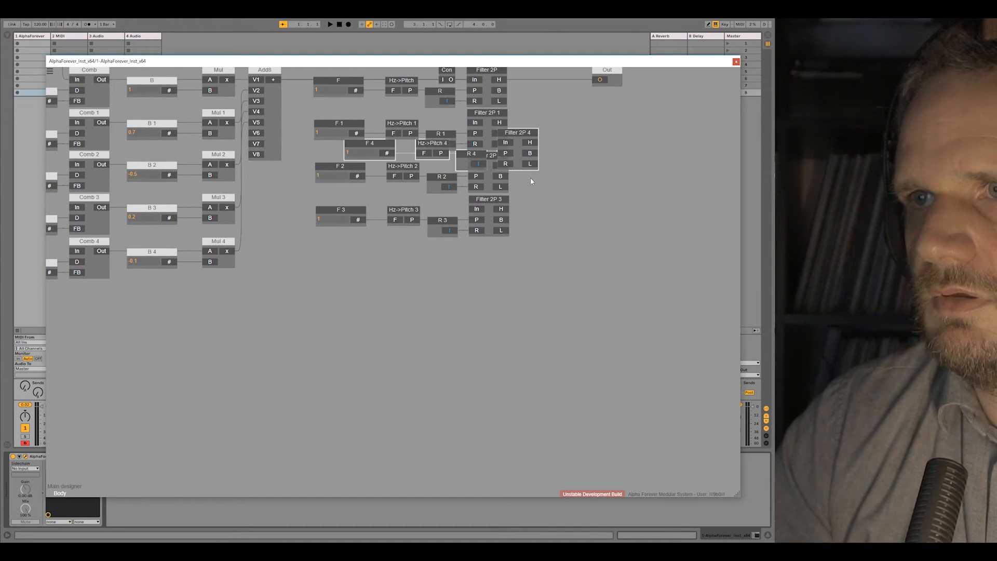
drag(527, 139, 497, 247)
key(ctrl+v)
drag(526, 133, 499, 287)
drag(540, 221, 549, 287)
Step: Connect the Con output to the In ports of Filter 2P 1 through Filter 2P 5
drag(484, 189, 483, 189)
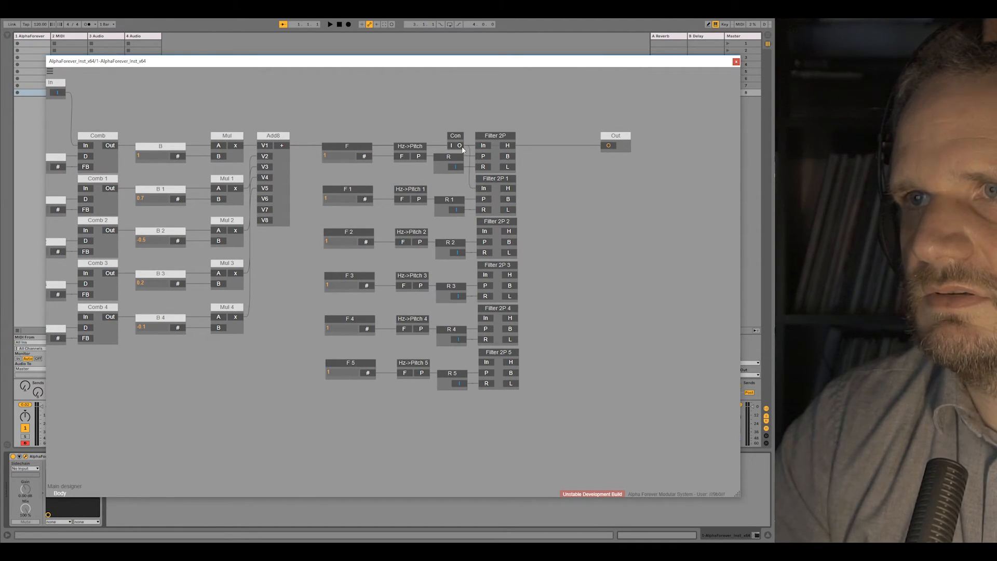
drag(459, 145, 484, 231)
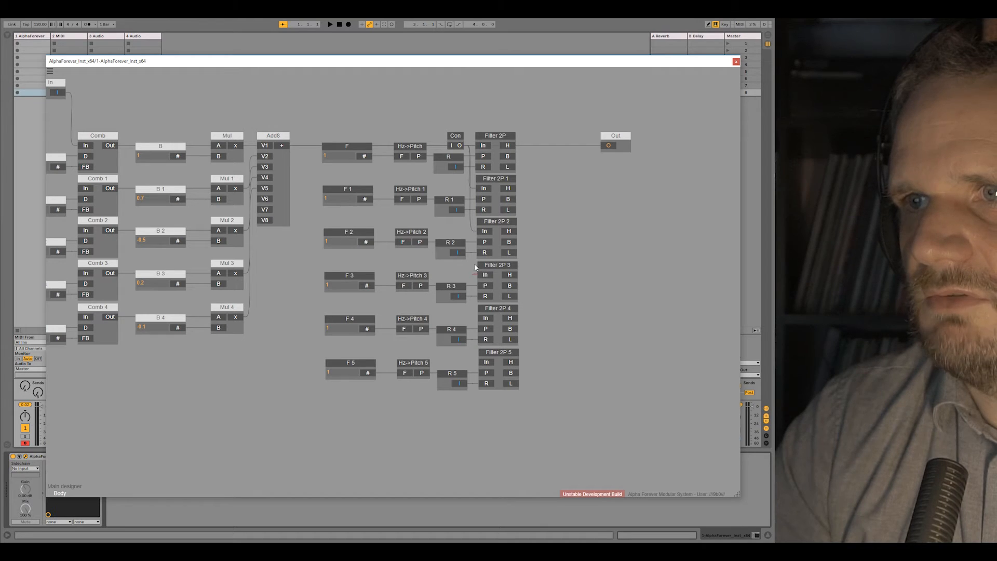
drag(478, 305, 479, 316)
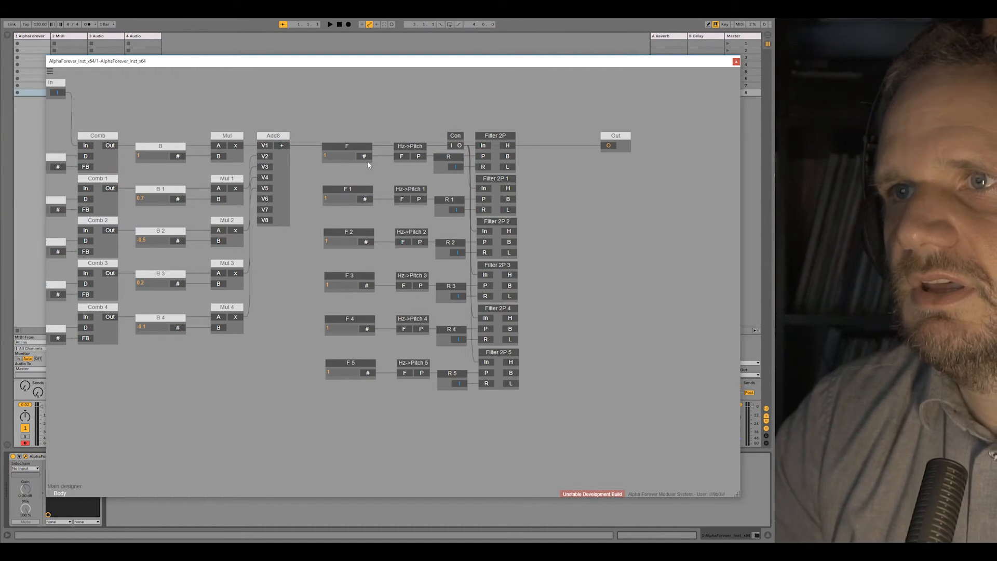
right_click(510, 154)
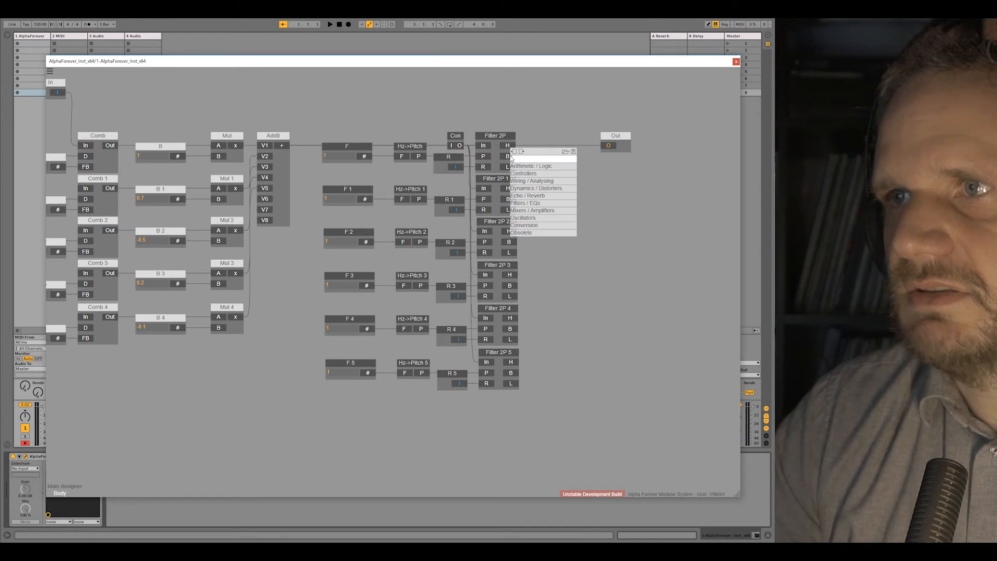
text(add)
click(583, 167)
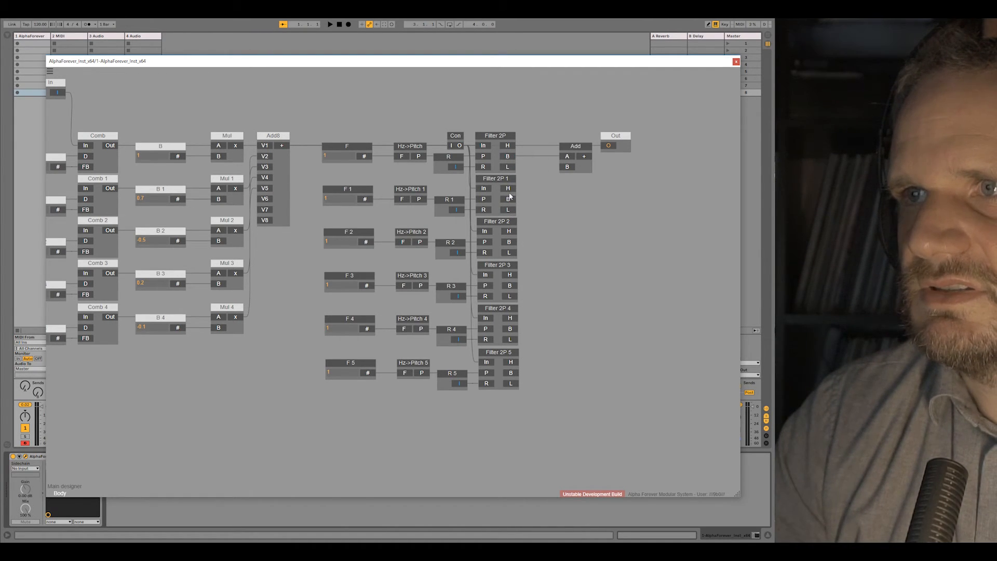
click(577, 144)
key(Delete)
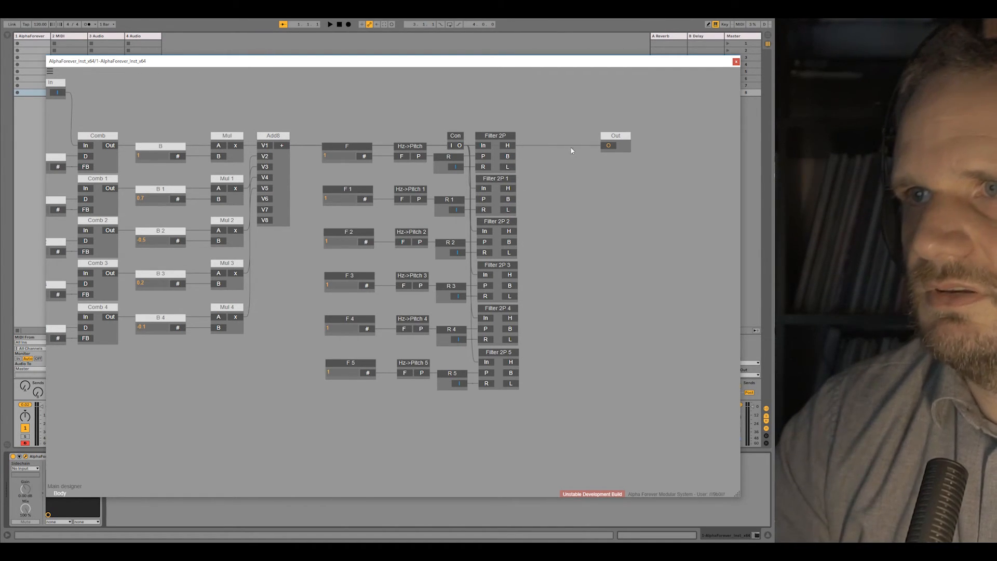
Step: Add a Mixer 4 Lin to Filter 2P's B output and connect the next three filters' B outputs to In2, In3 and In4
right_click(510, 156)
text(mix)
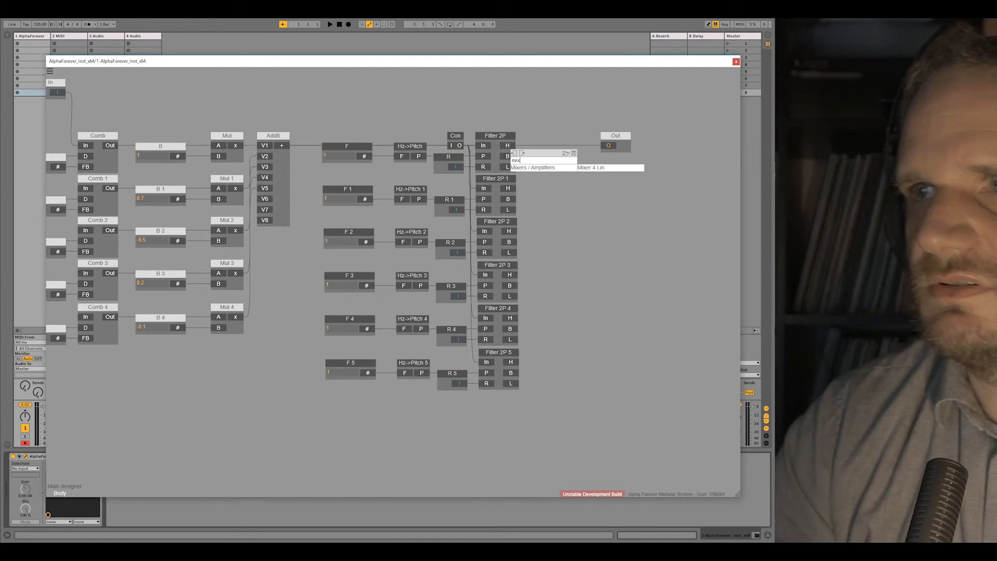
click(585, 168)
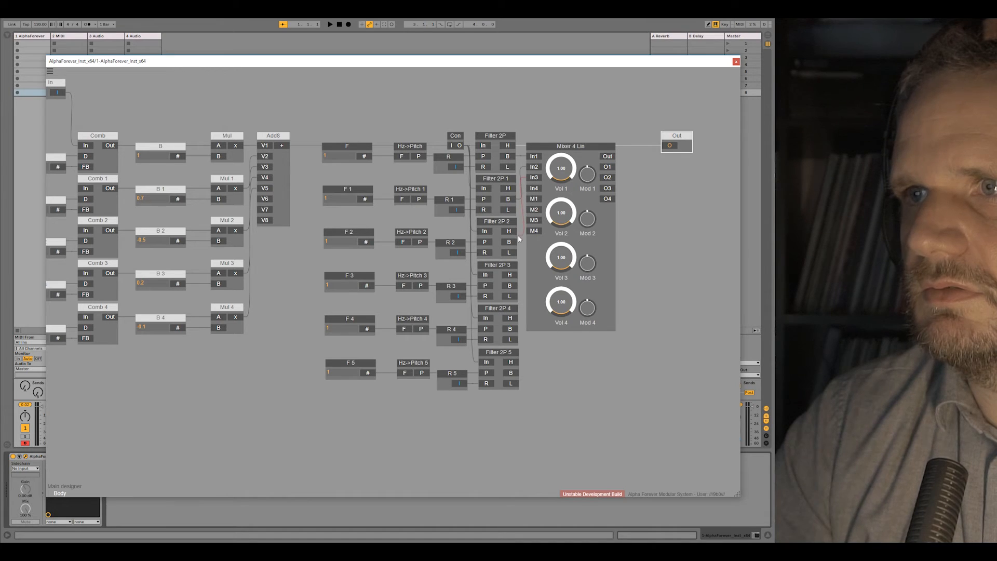
drag(528, 195, 532, 189)
drag(570, 146, 575, 147)
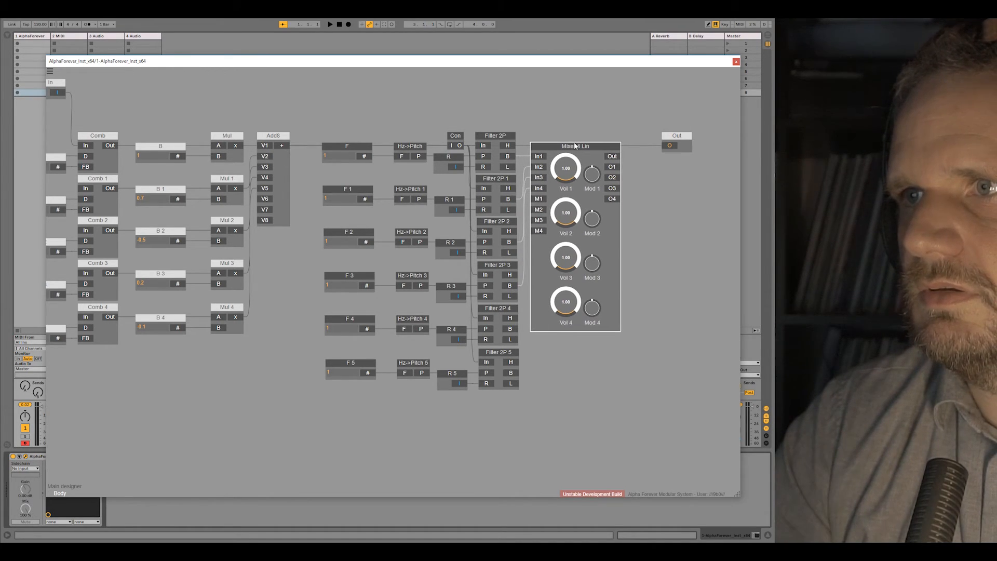
Step: Duplicate the mixer below the first and connect the B outputs of Filter 2P 4 and 5 to its In1 and In2
key(ctrl+v)
drag(643, 214, 611, 340)
click(601, 155)
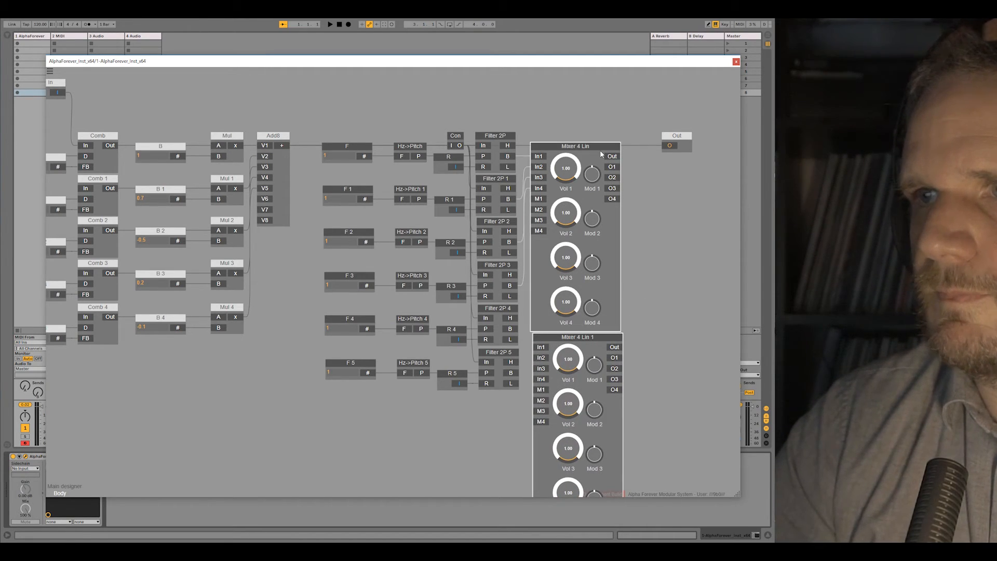
click(510, 329)
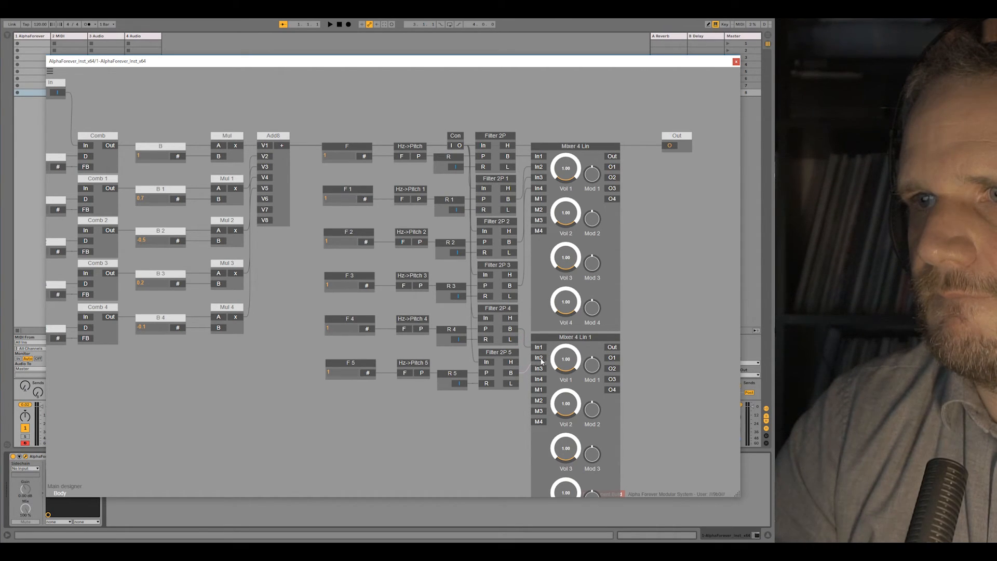
Step: Sum both mixers' outputs with an Add8 module and connect its result to Body's Out
drag(652, 298, 561, 311)
right_click(521, 170)
text(add)
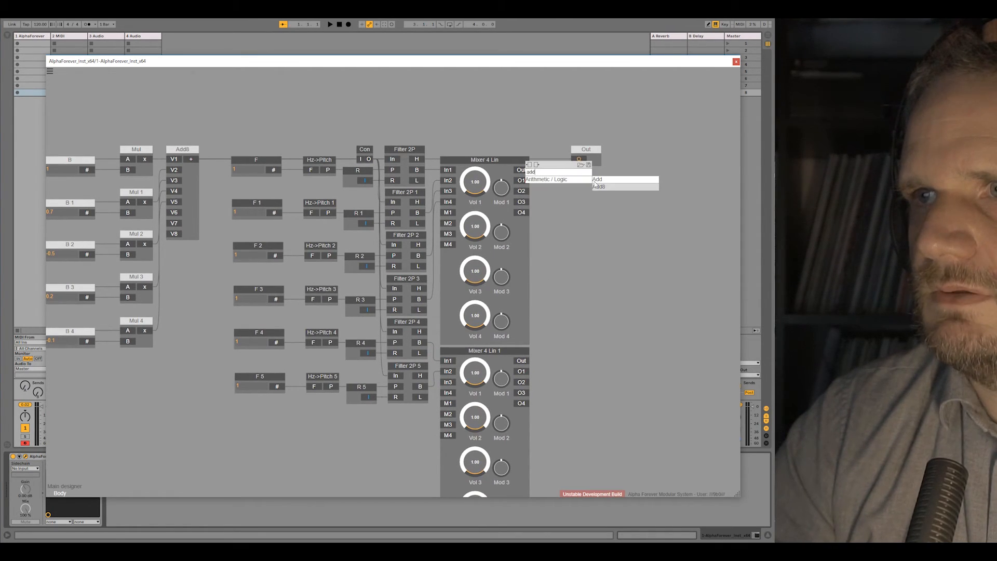
click(601, 186)
drag(590, 163, 567, 164)
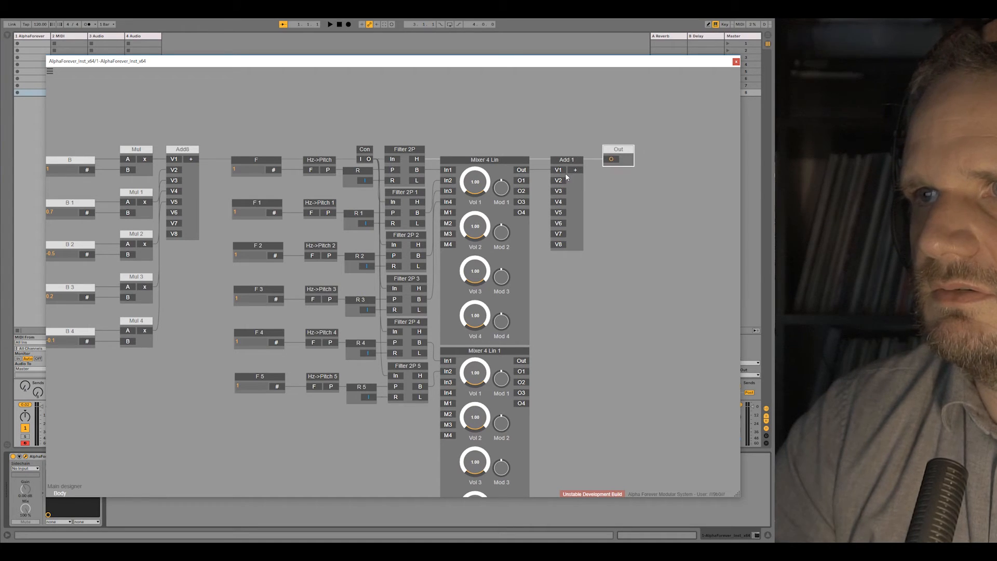
drag(540, 260, 521, 361)
drag(576, 170, 611, 161)
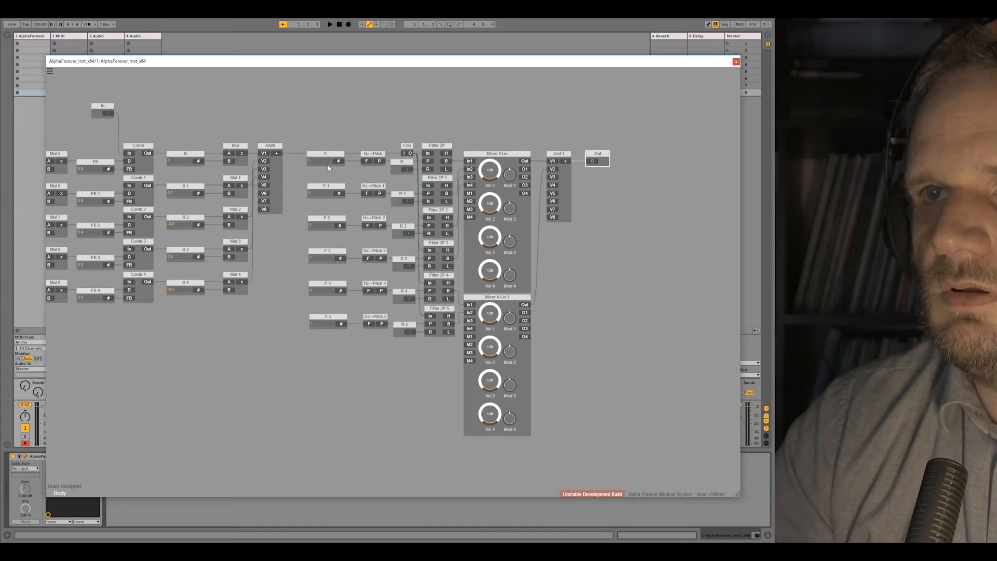
Step: Set the first three filter frequency constants, F, F 1 and F 2, to 60, 150 and 300
click(320, 160)
text(70)
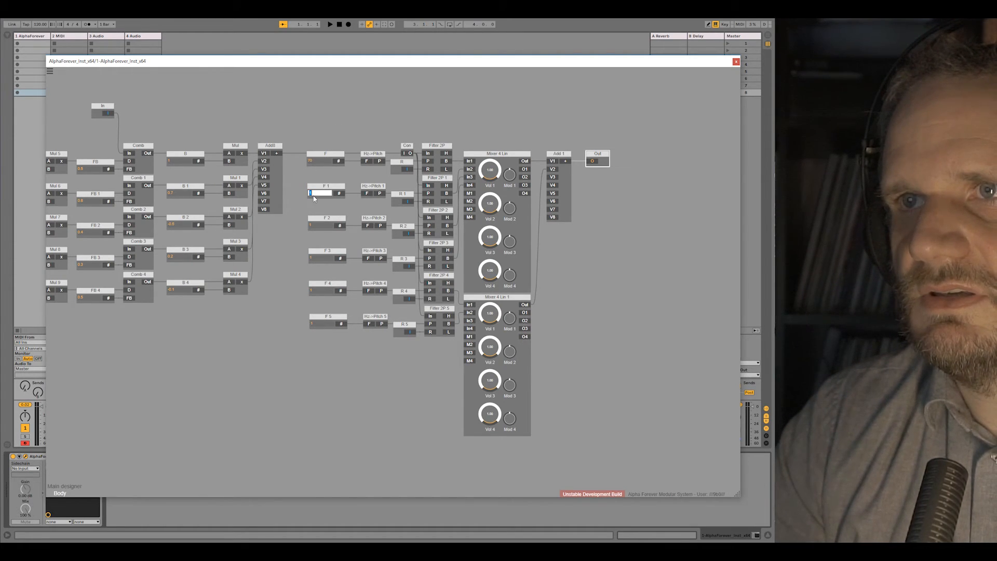
click(315, 161)
text(60)
click(318, 194)
text(50)
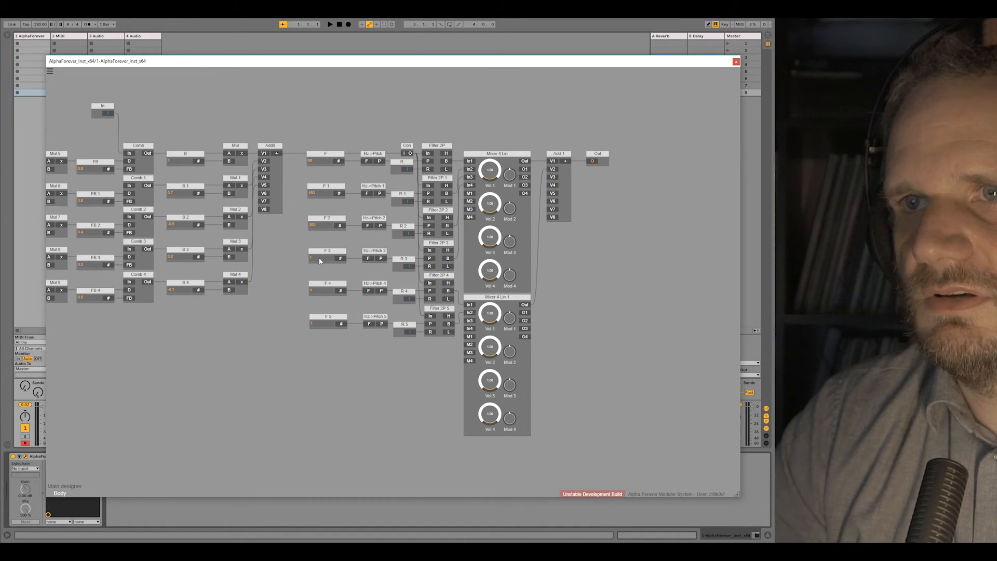
Step: Set the frequency constants F 3, F 4 and F 5 to 1000, 3000 and 8000
text(000)
key(Return)
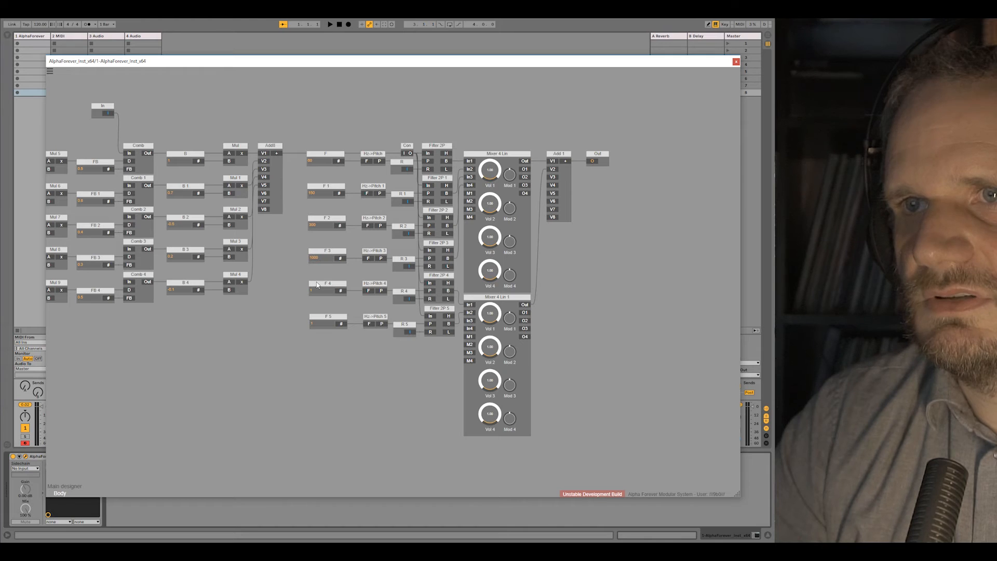
text(3000)
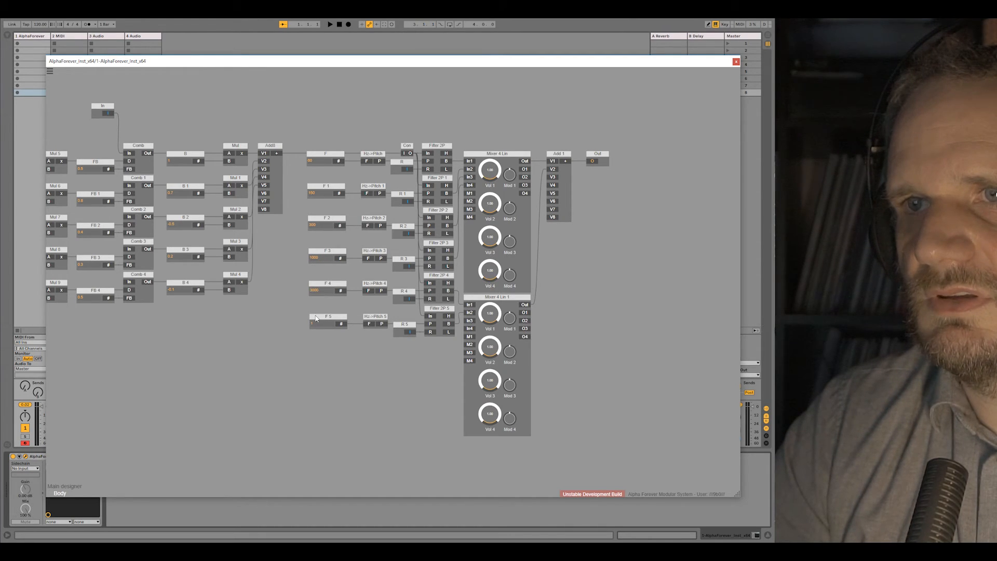
double_click(316, 322)
text(8000)
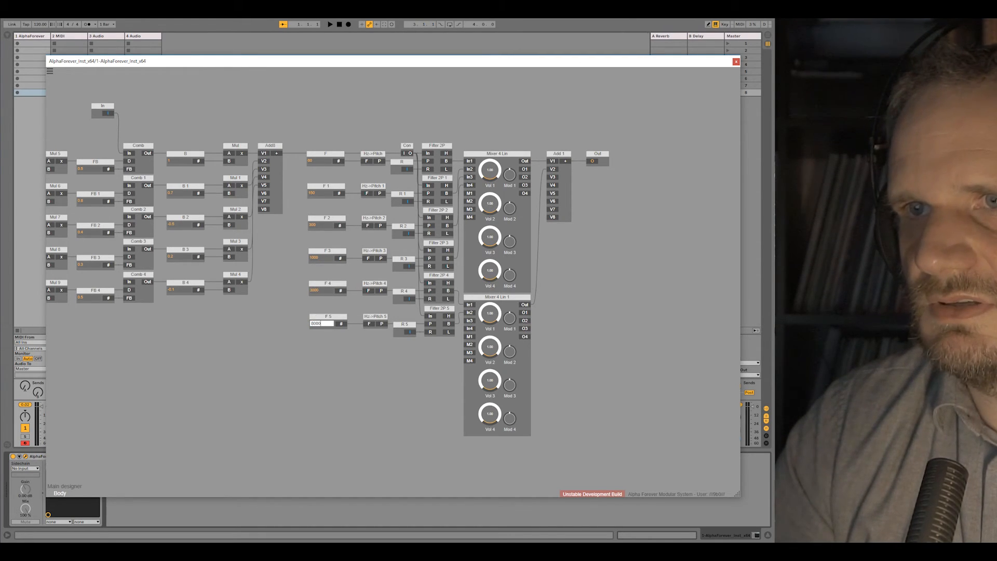
key(Return)
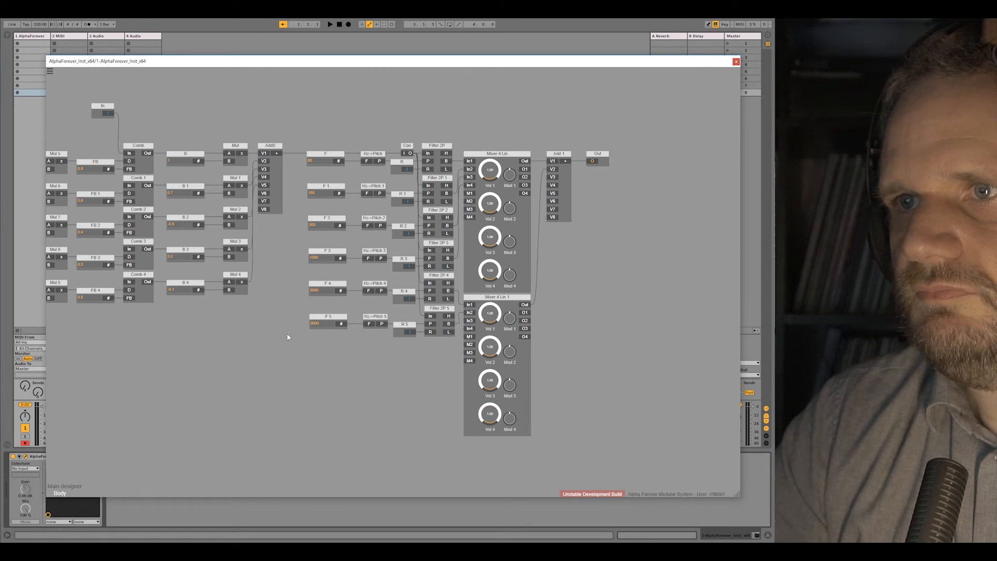
Step: Check Body's ports in the main designer and delete the duplicate R 1 to R 5 input modules inside Body
double_click(271, 342)
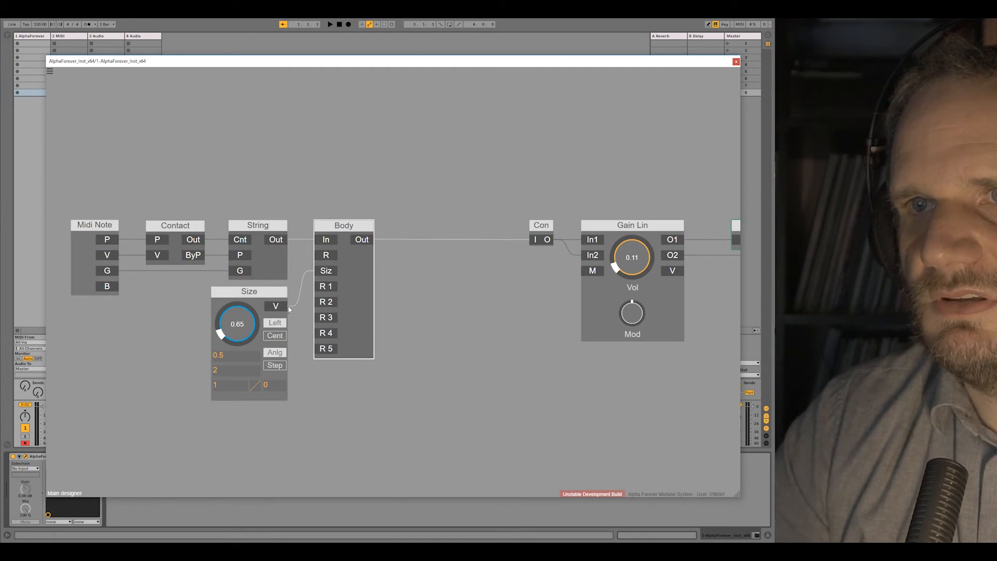
double_click(357, 273)
drag(388, 183, 423, 384)
key(Delete)
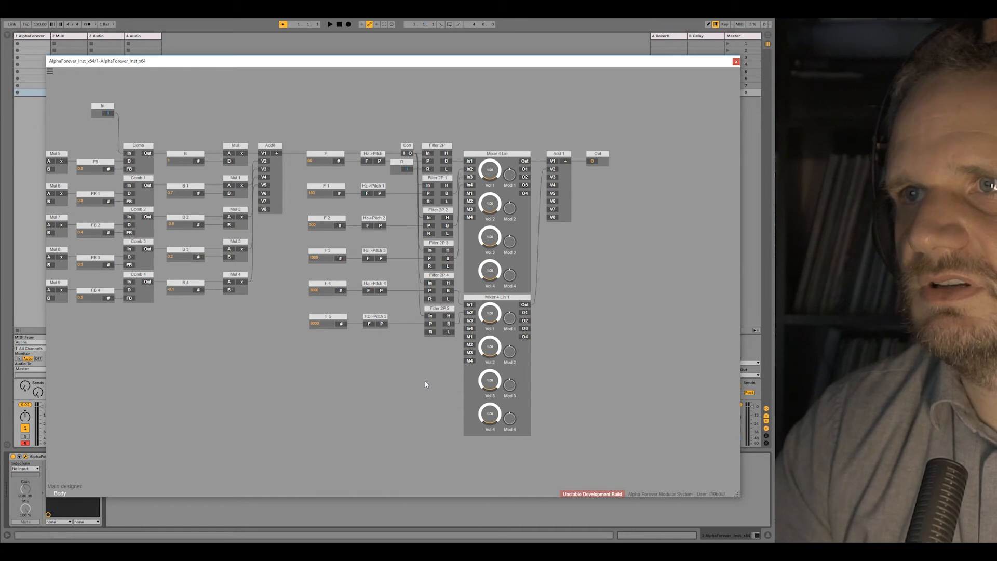
Step: Connect the single R input module to the R ports of Filter 2P 1 through Filter 2P 5
scroll(401, 206, up, 3)
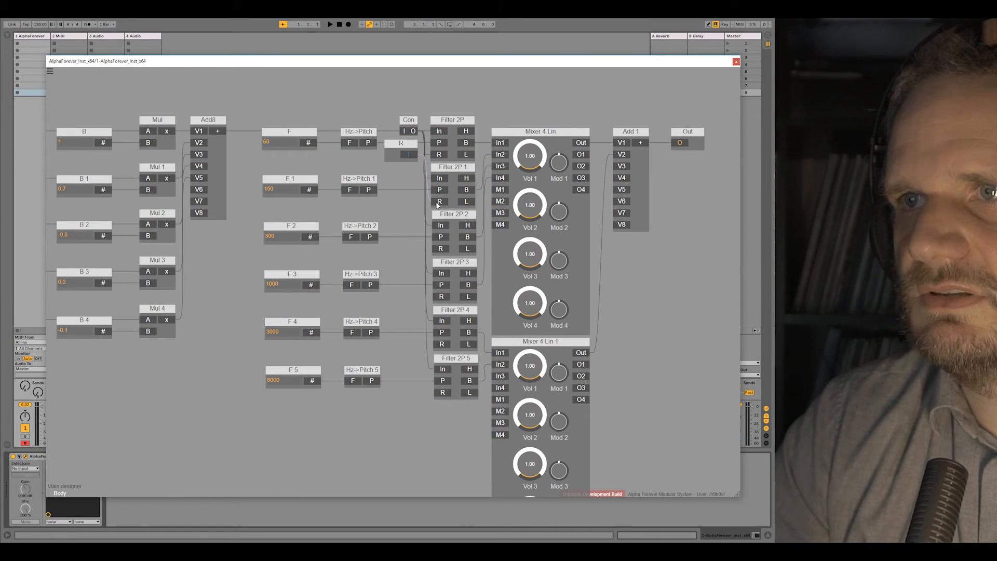
drag(424, 240, 439, 295)
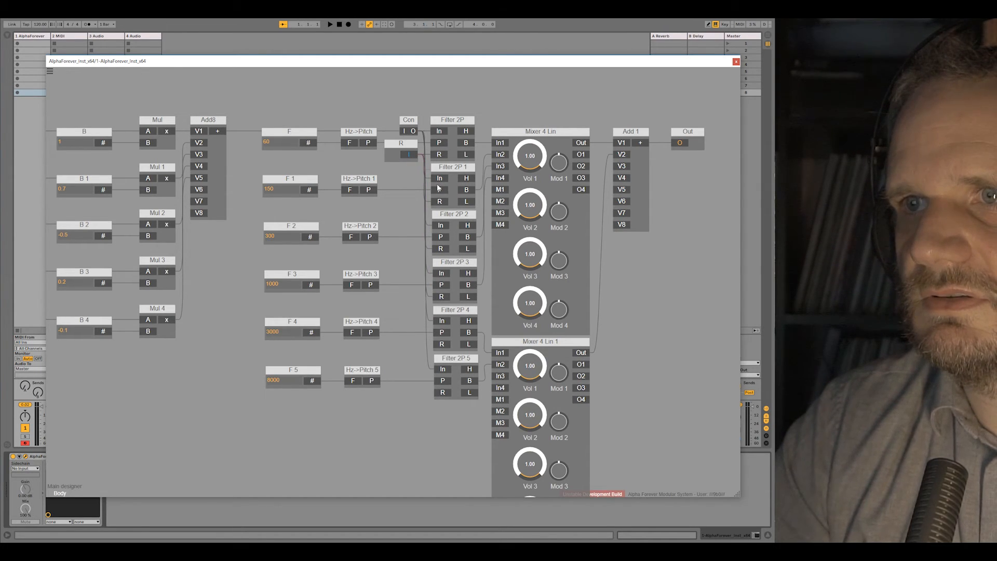
drag(439, 351, 437, 345)
drag(409, 155, 438, 395)
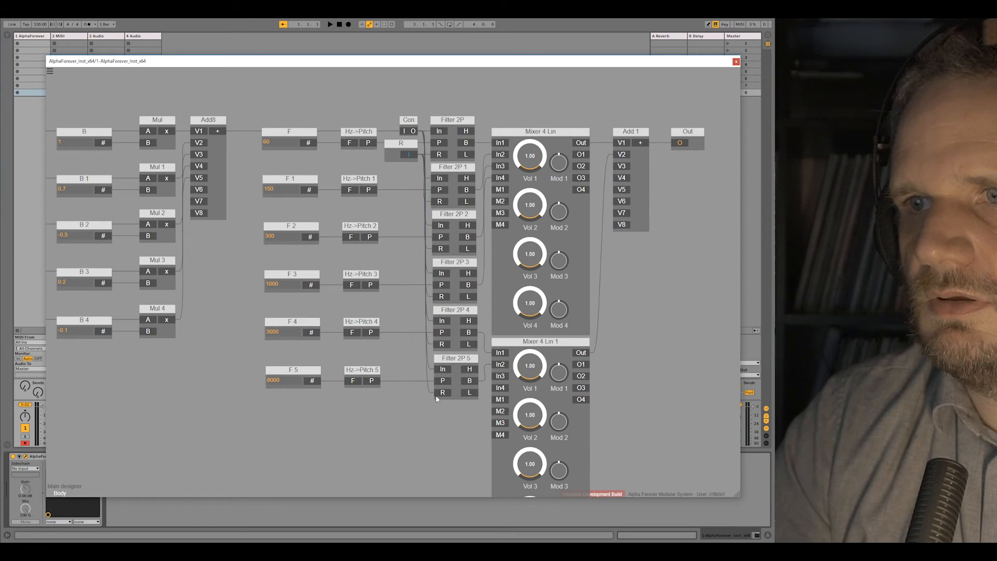
Step: Return to the main designer and add a knob to Body's R input
scroll(402, 400, down, 2)
double_click(408, 387)
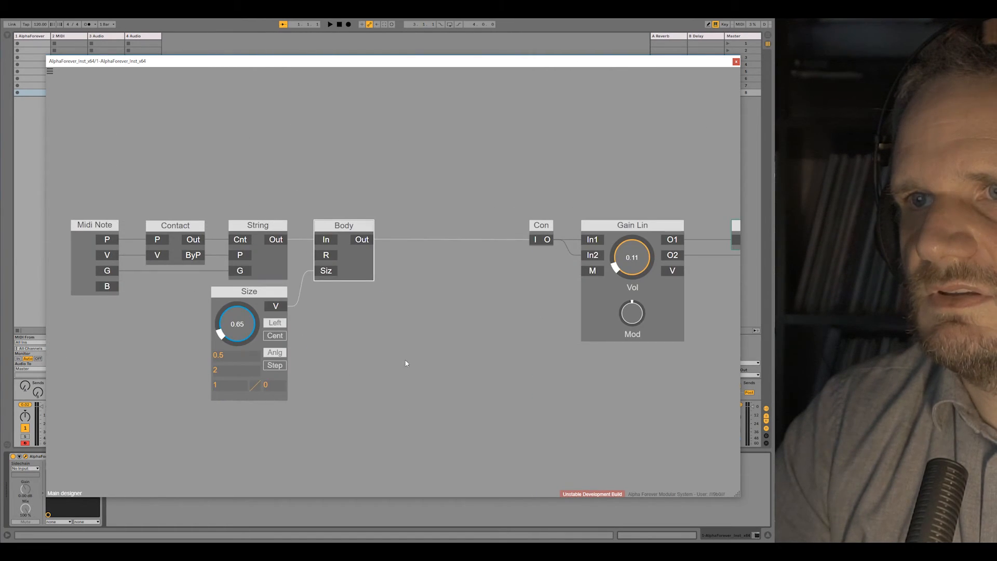
double_click(322, 256)
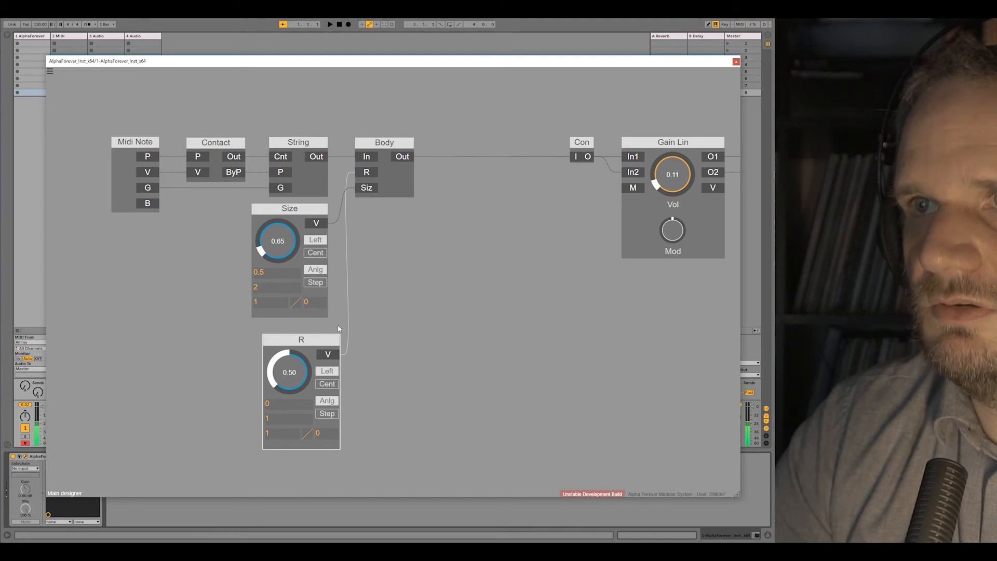
Step: Set the R knob to 0.93 and line its module up beneath the Size knob
drag(305, 372, 311, 340)
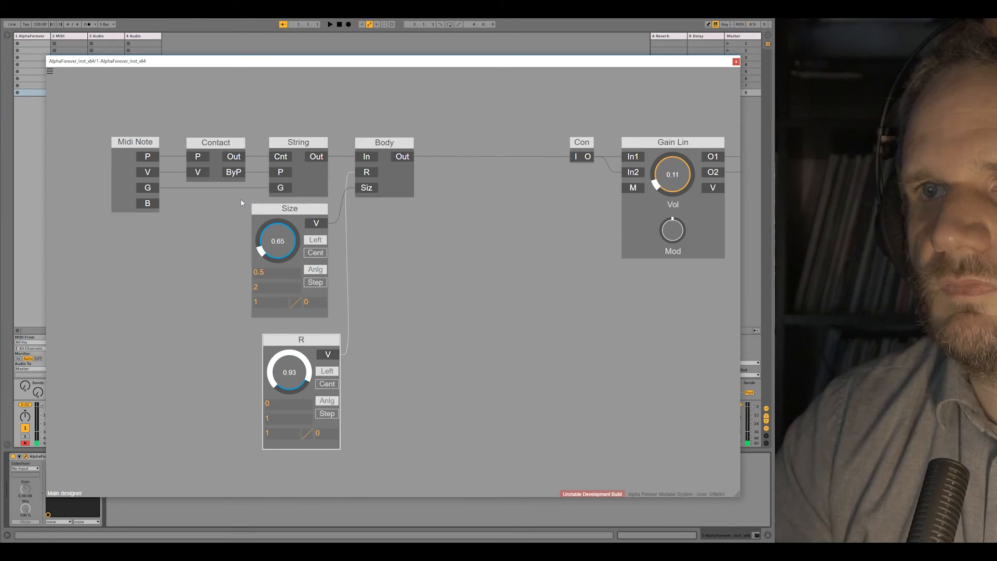
drag(242, 200, 399, 507)
key(l)
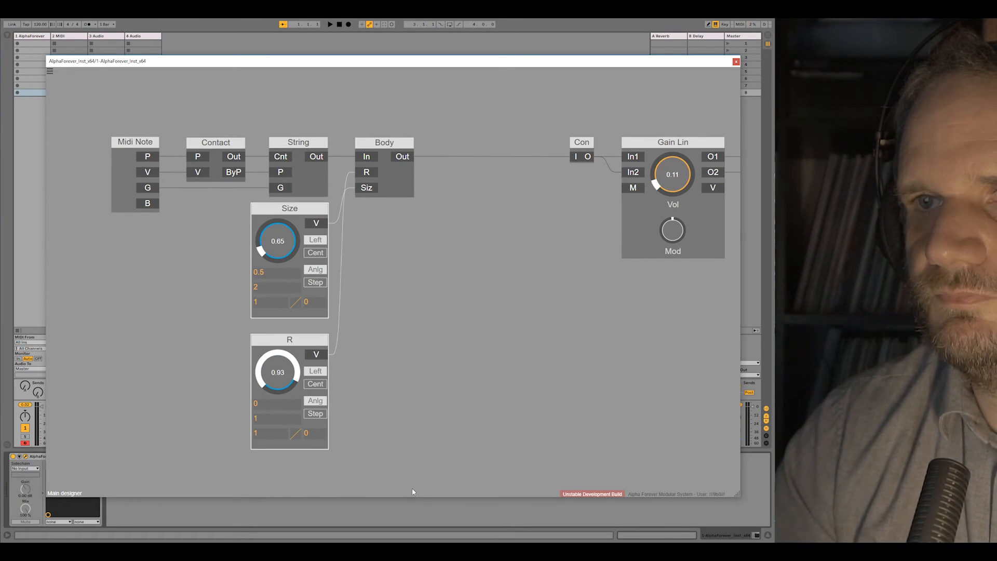
click(388, 409)
mouse_move(318, 344)
mouse_down()
mouse_move(319, 313)
mouse_move(317, 332)
mouse_up()
Step: Rebalance the six filter volumes in Body's two mixers, leaving Vol 3 and Vol 4 of Mixer 4 Lin 1 at 0
double_click(410, 182)
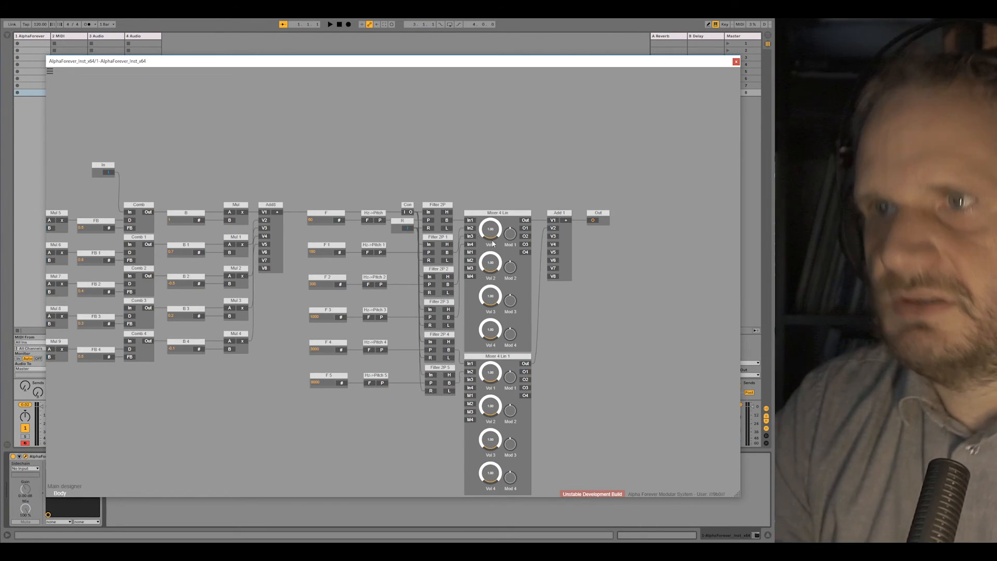
drag(493, 231, 497, 311)
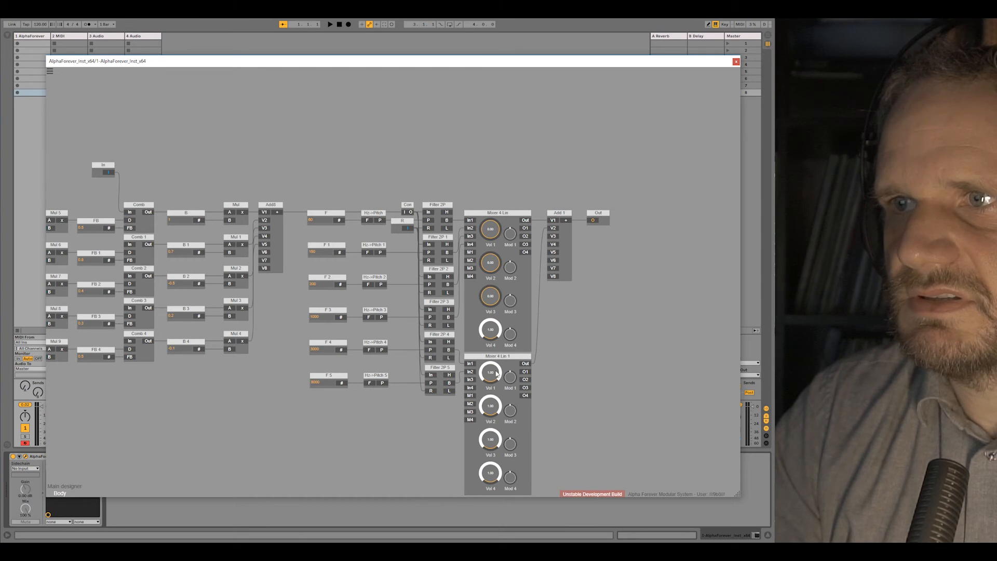
drag(490, 372, 500, 513)
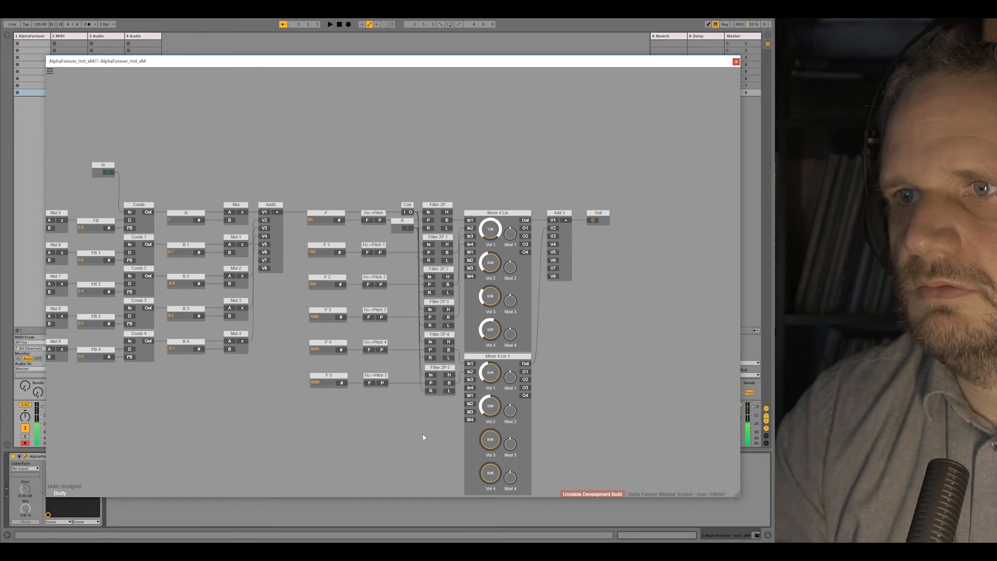
double_click(394, 433)
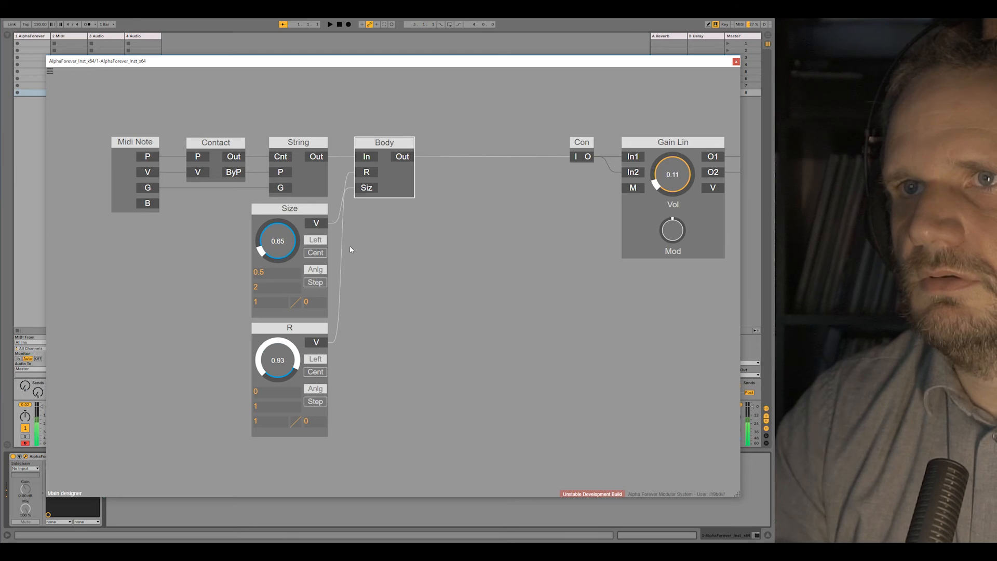
Step: Inside Contact, insert a Mul module after the V input, ahead of the Crossfade's X port
double_click(229, 174)
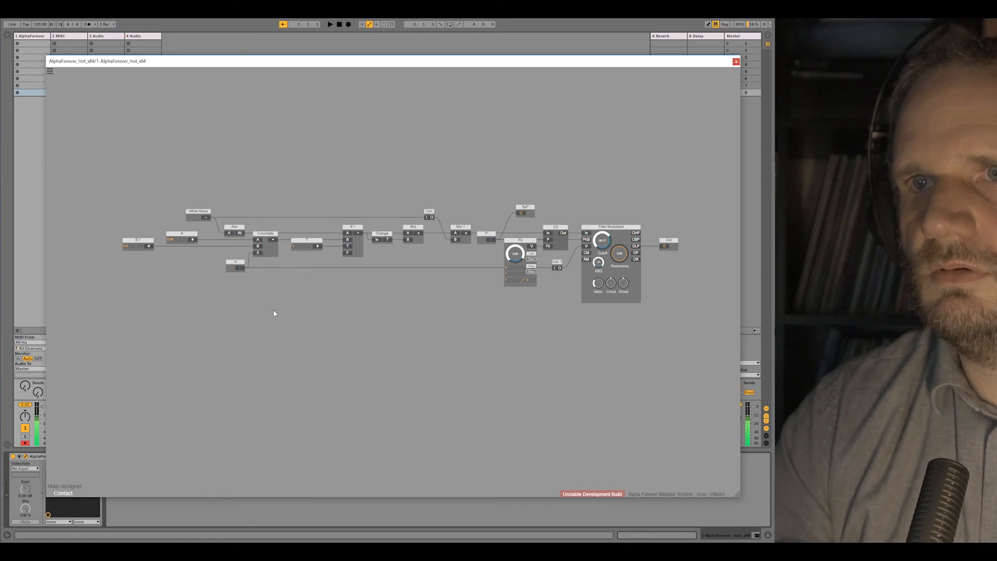
scroll(378, 313, up, 5)
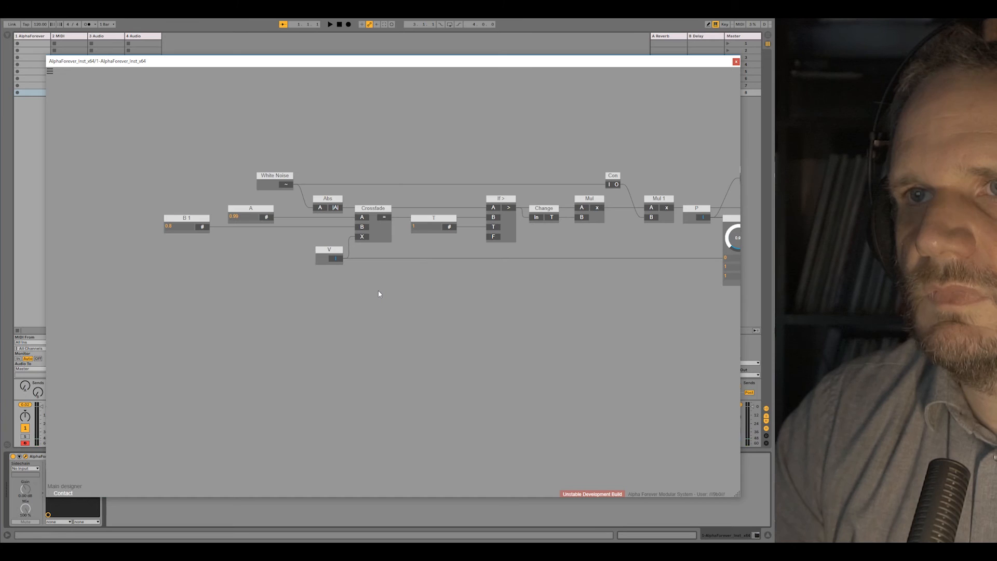
drag(379, 292, 414, 300)
drag(375, 271, 303, 272)
right_click(303, 269)
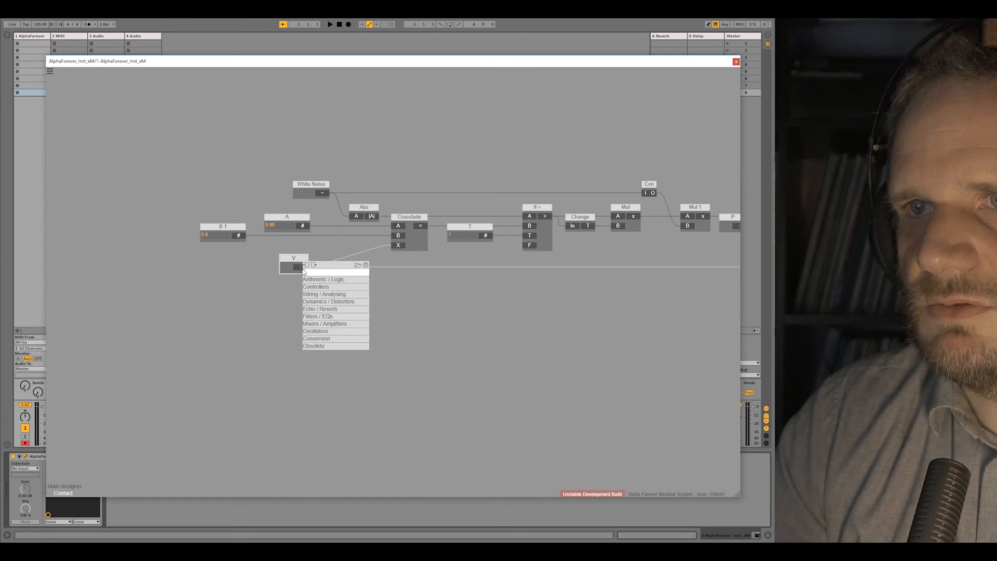
mouse_move(322, 279)
click(391, 301)
click(366, 260)
click(344, 279)
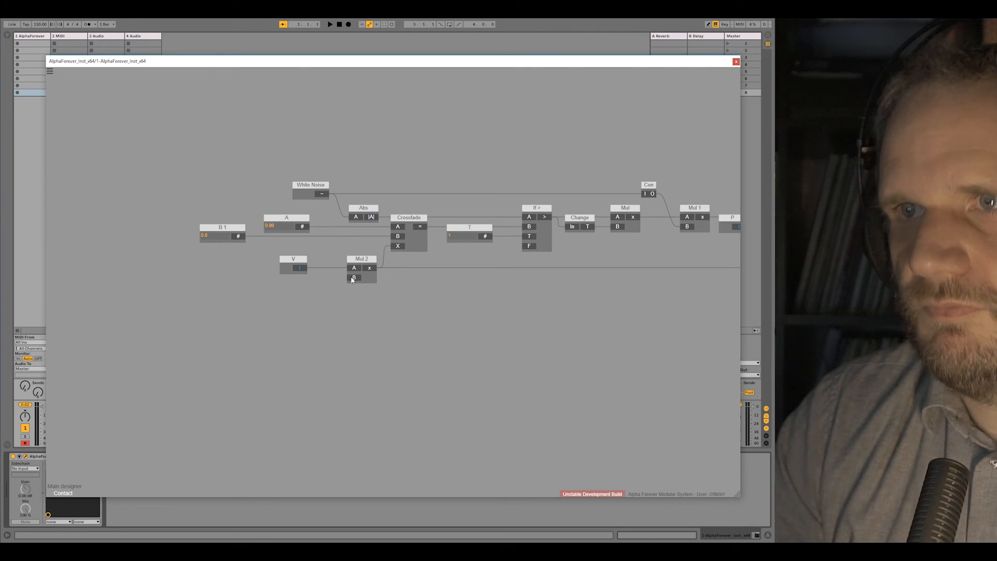
Step: Create an input module named Mod for the new multiplier's B port and return to the main designer
double_click(351, 280)
drag(308, 268, 248, 269)
double_click(248, 268)
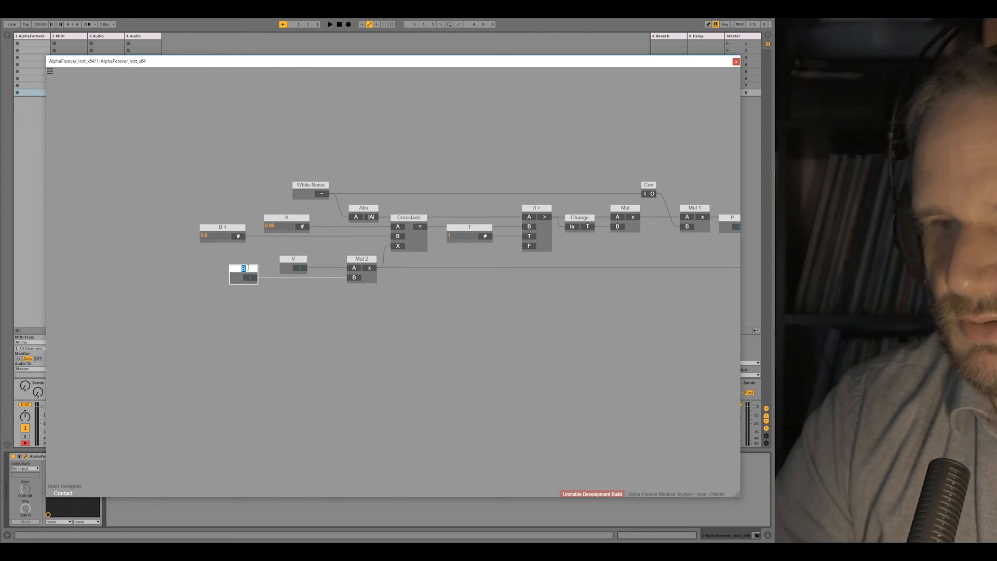
text(Mod)
double_click(352, 331)
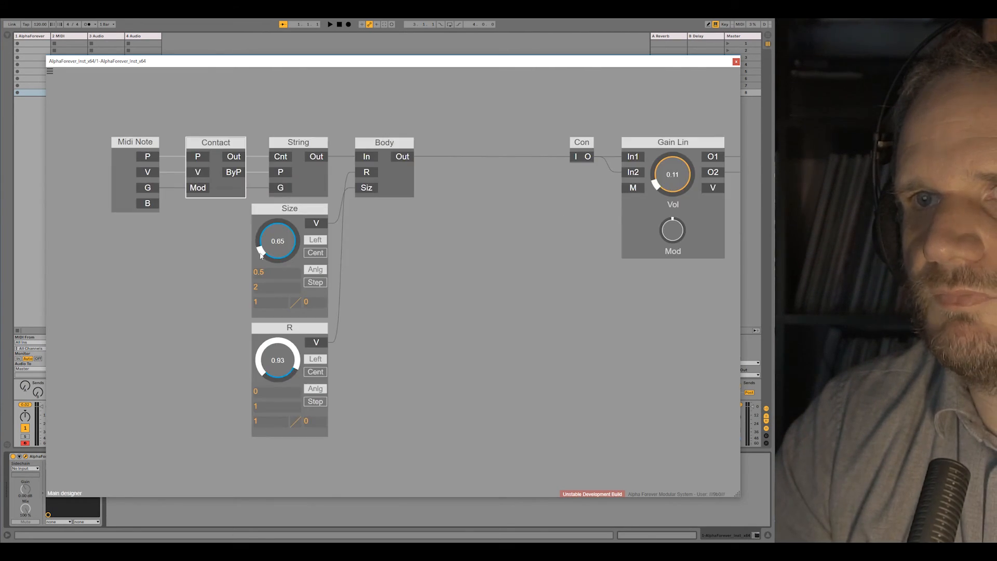
Step: Add a knob to Contact's Mod input and assign it to host control number 1
double_click(322, 232)
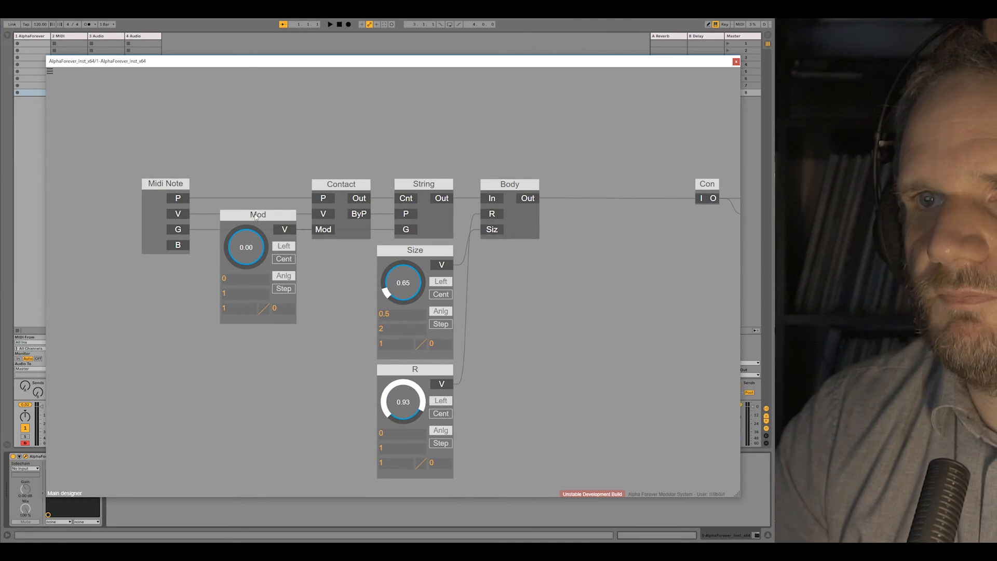
drag(255, 217, 248, 216)
double_click(278, 309)
text(1)
click(301, 326)
Step: Shrink the plugin window, unfold the device parameters in Ableton Live and MIDI-map the Mod parameter to a hardware controller
drag(738, 495, 725, 418)
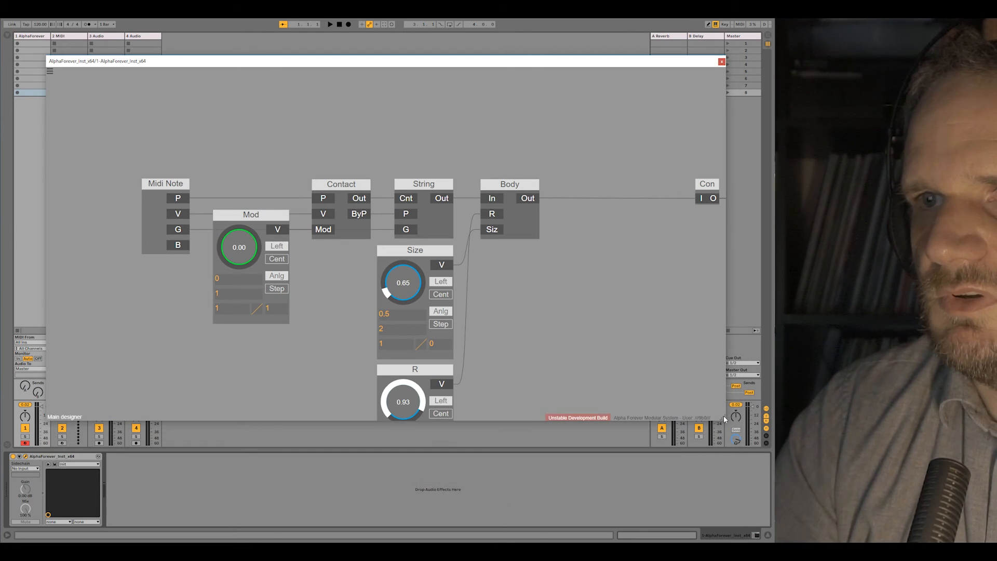
click(20, 457)
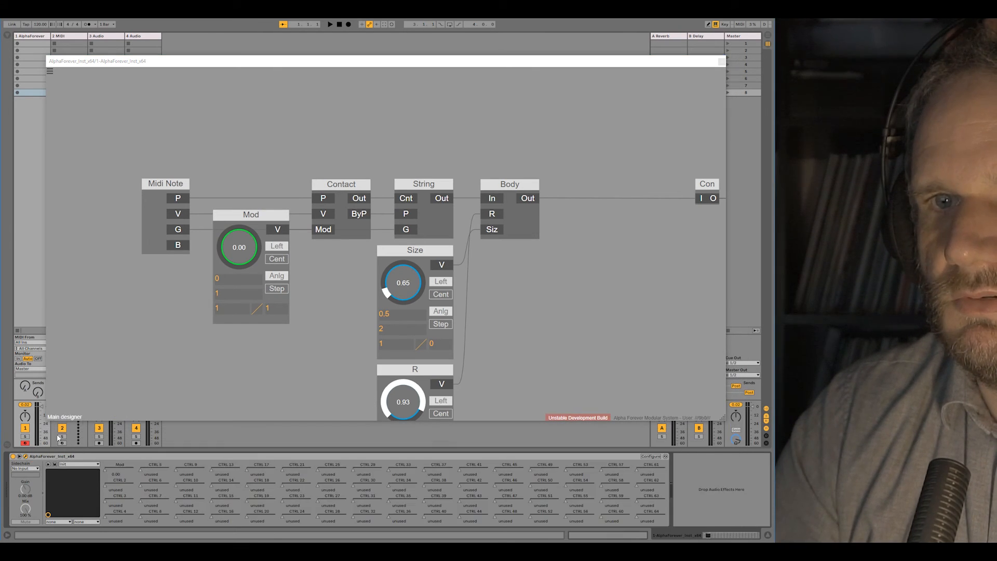
click(738, 24)
click(118, 471)
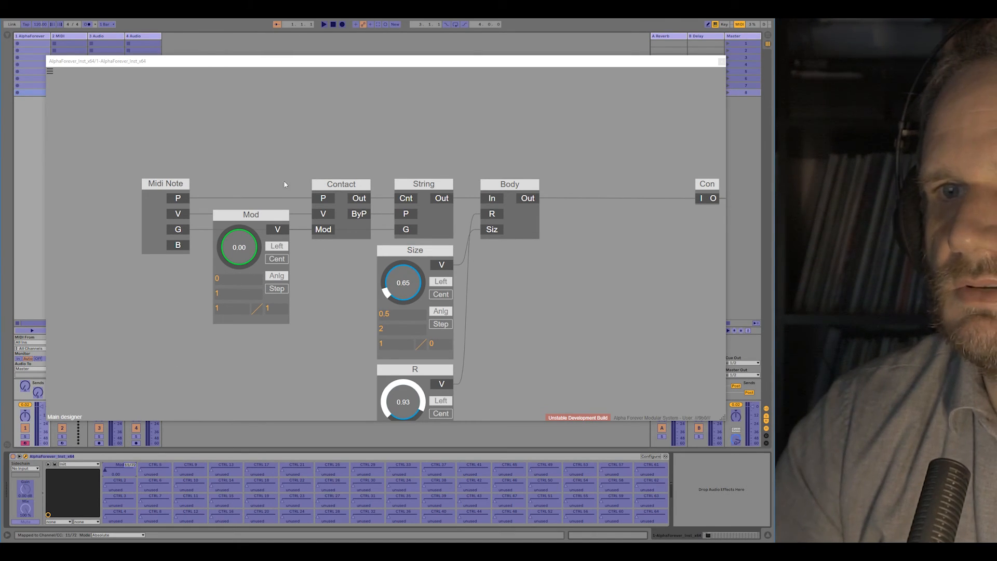
click(740, 24)
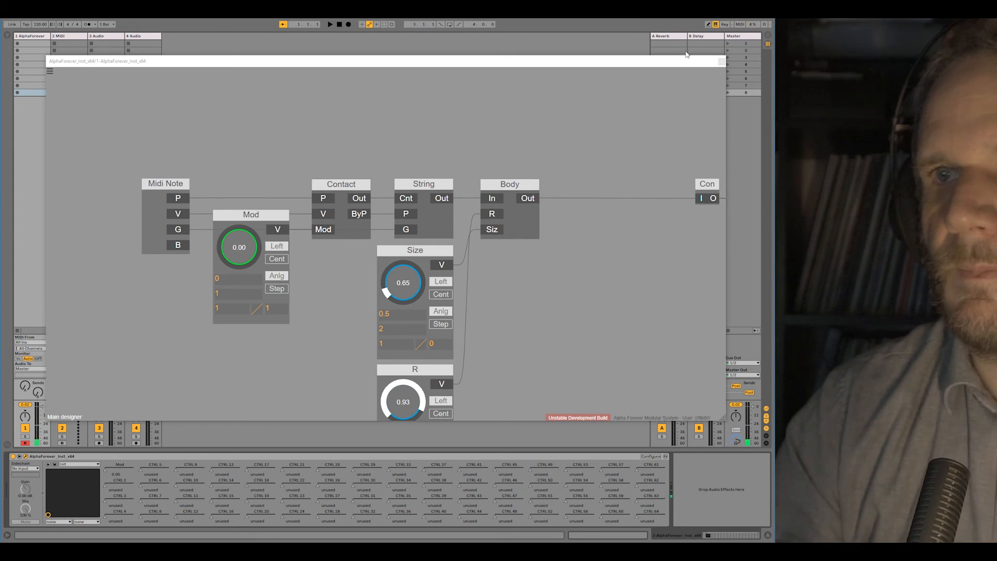
Step: Inside Contact, insert a Mul module after Mul 1 and connect Mul 2's output to its B port
double_click(337, 230)
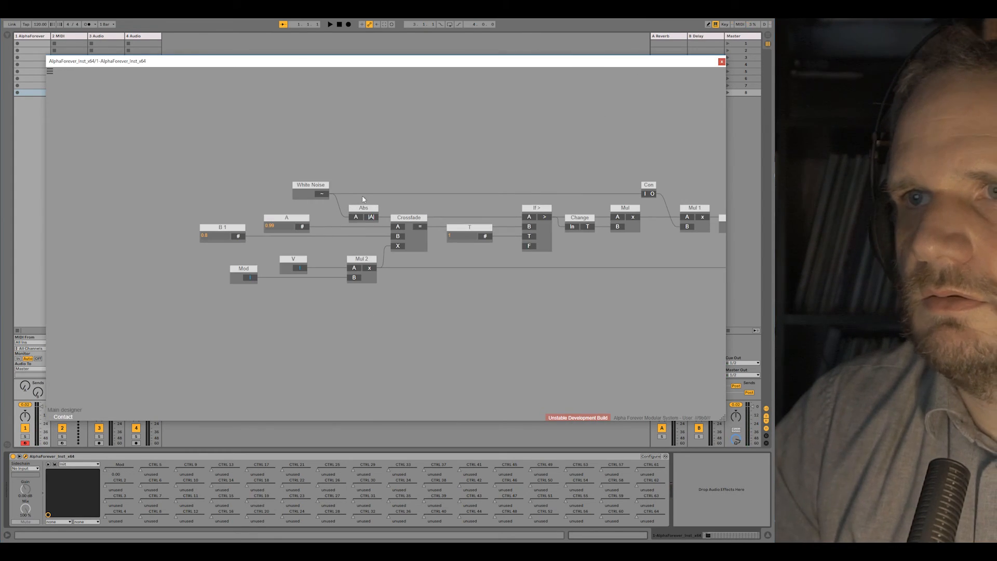
drag(82, 156, 459, 289)
drag(438, 201, 362, 202)
right_click(361, 201)
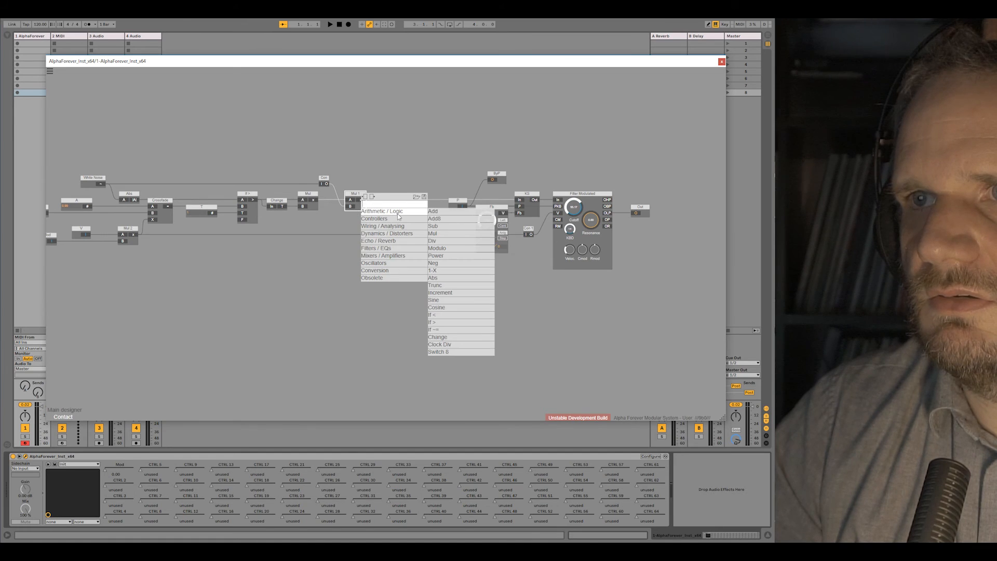
click(454, 235)
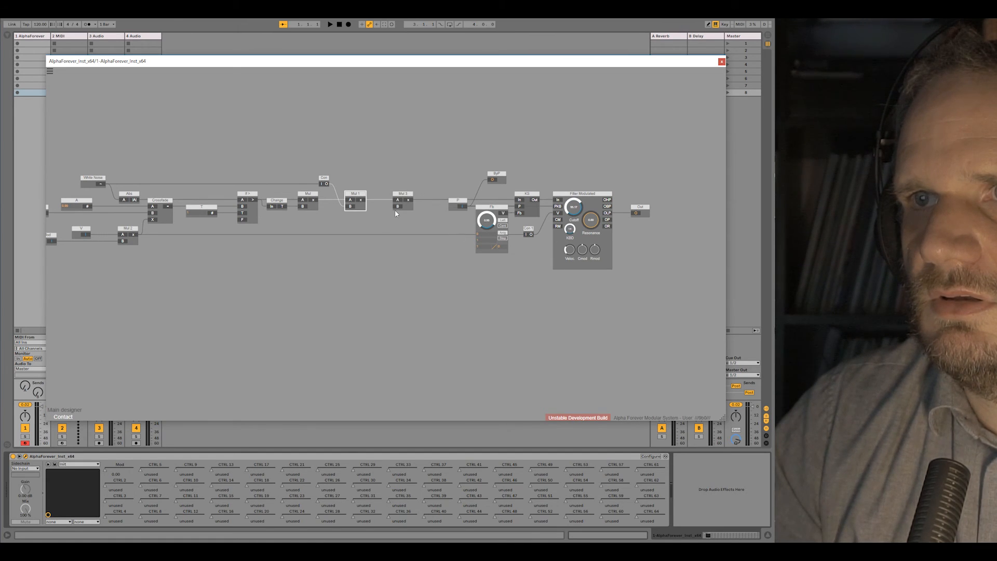
drag(153, 235, 136, 236)
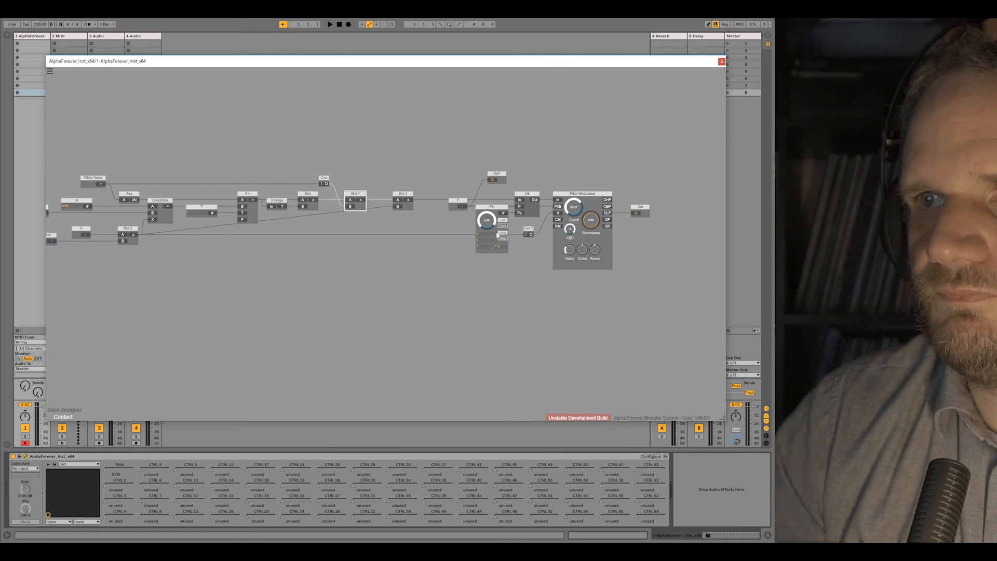
Step: Route the Mul 2 signal through a Con module placed below the new multiplier to tidy the wiring
right_click(527, 236)
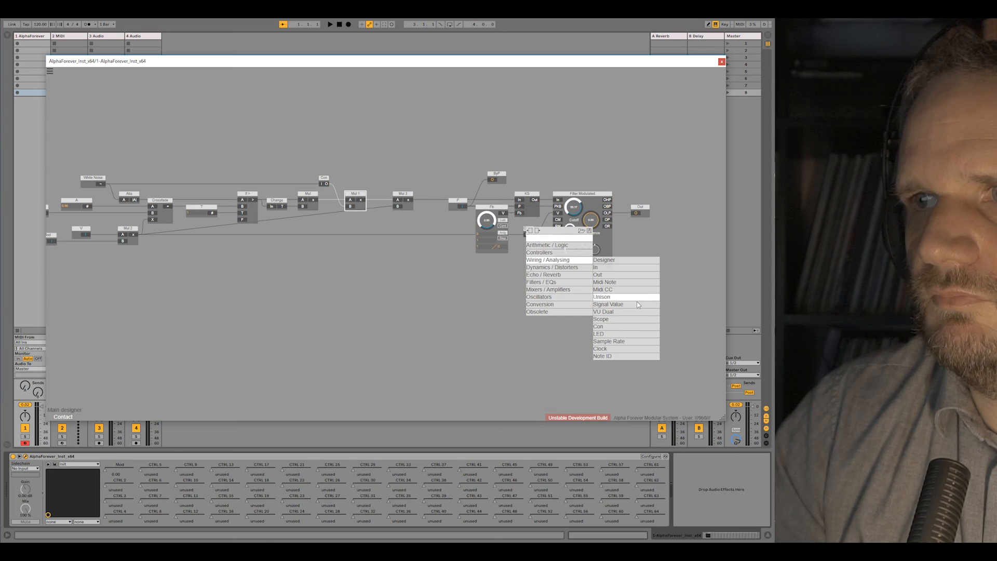
click(625, 326)
drag(492, 236, 365, 229)
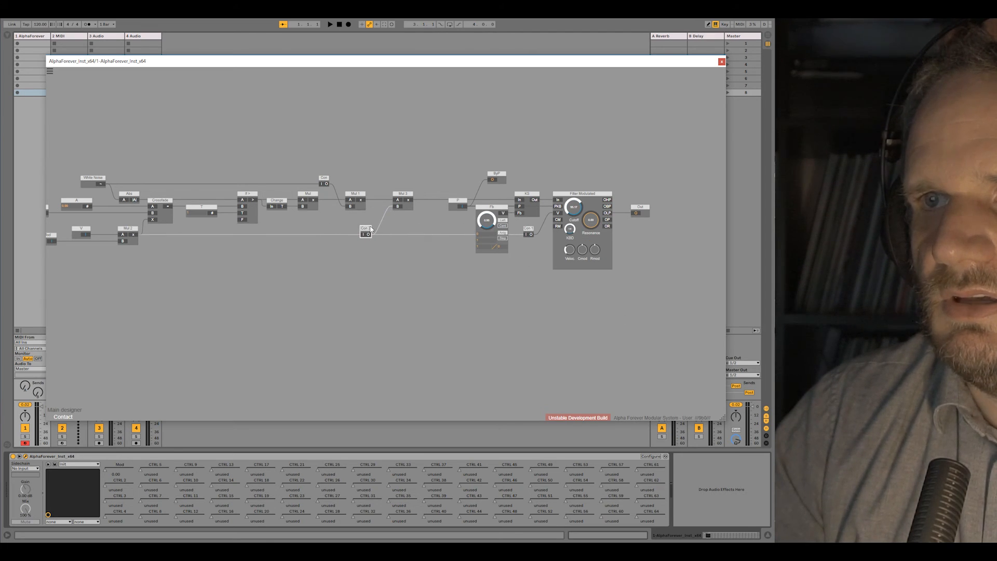
scroll(280, 259, down, 2)
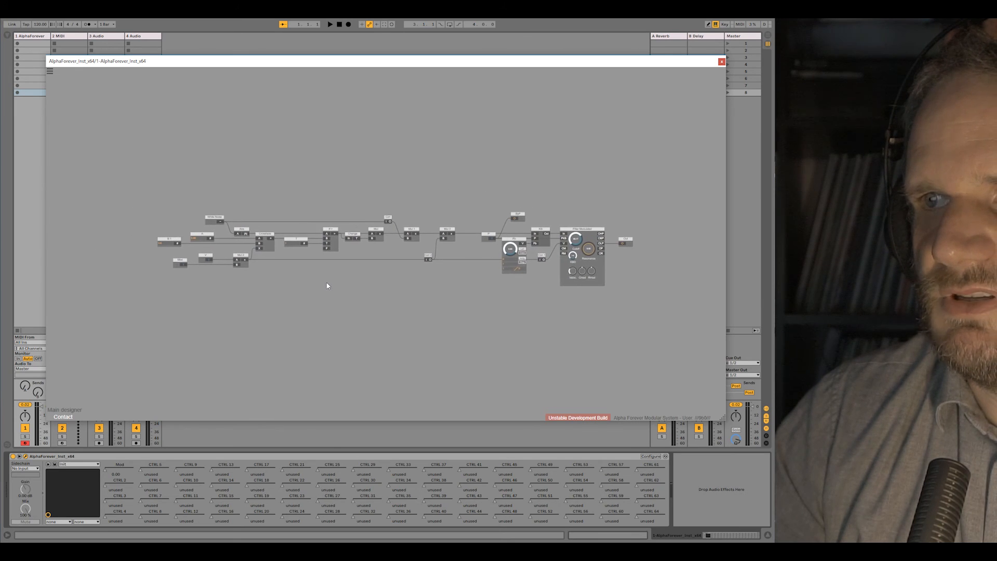
scroll(328, 282, up, 3)
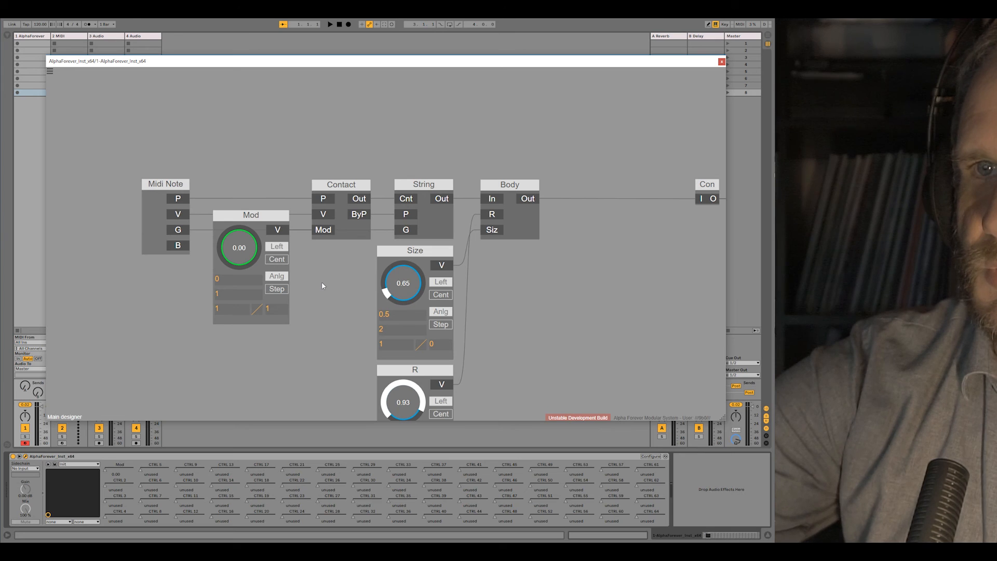
Step: Move the Con, Gain Lin, O1 and O2 modules closer to Body in the main designer
scroll(459, 288, down, 1)
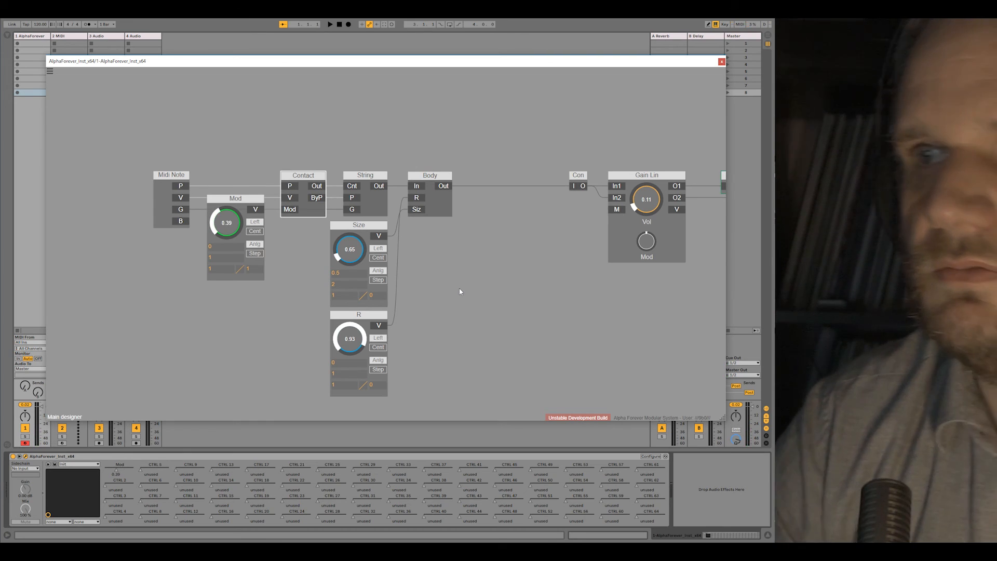
scroll(483, 283, down, 2)
drag(461, 180, 699, 325)
drag(551, 211, 476, 209)
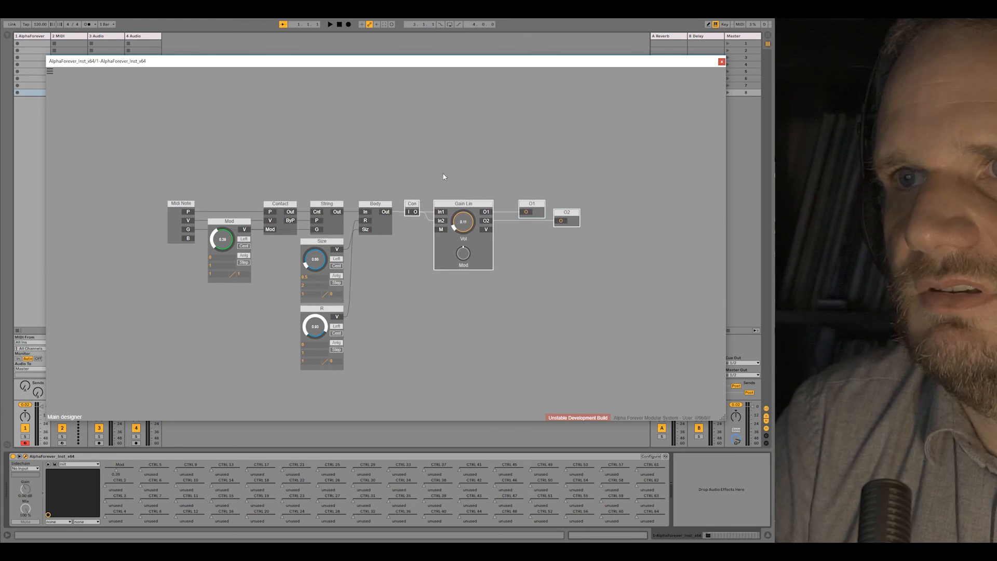
drag(560, 277, 586, 281)
click(379, 173)
drag(378, 172, 409, 154)
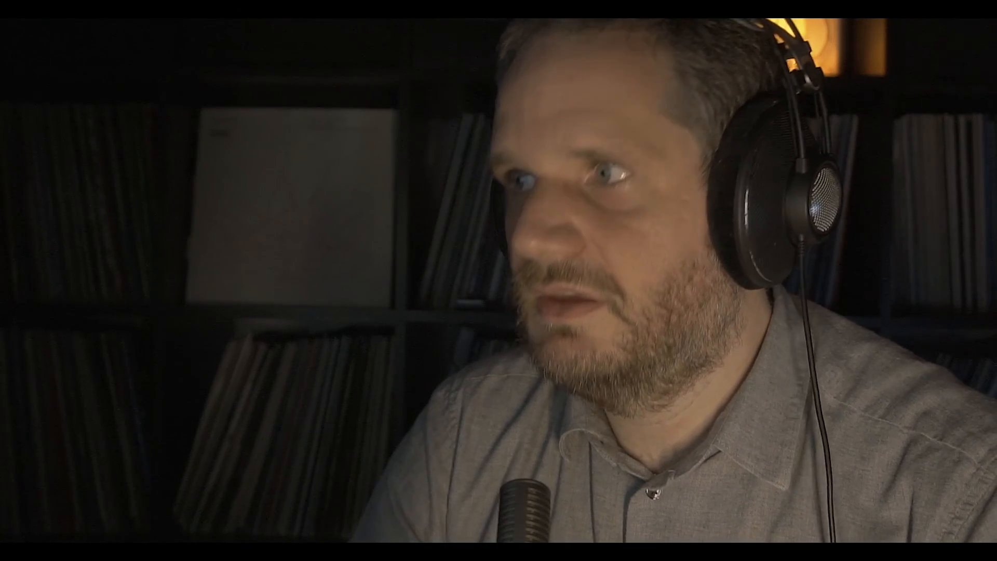